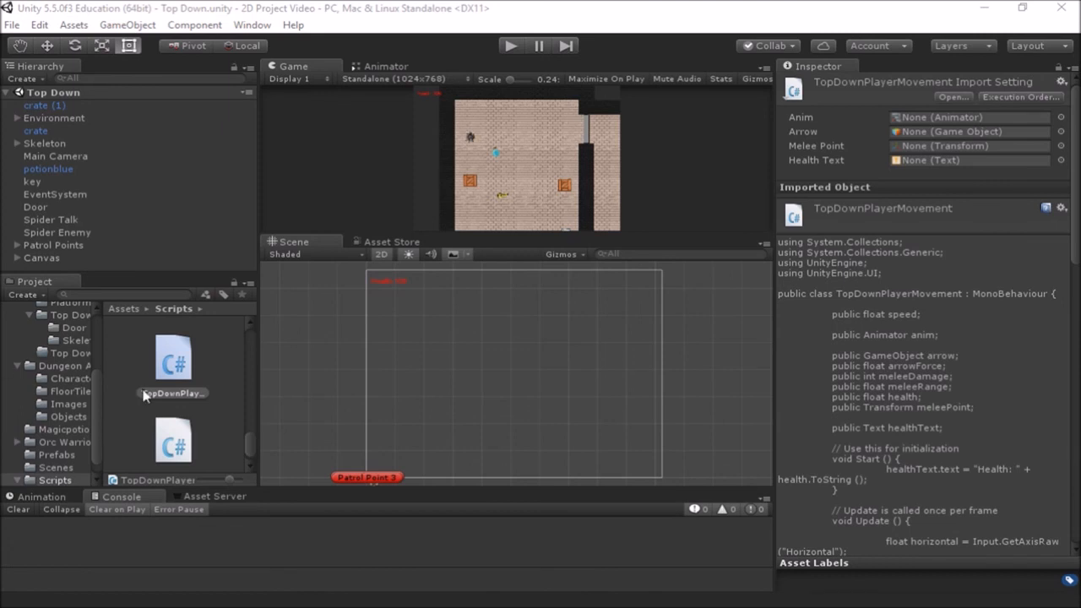
Add a UI Panel as a child of the Canvas that holds the Health Text
click(58, 257)
click(17, 258)
click(64, 265)
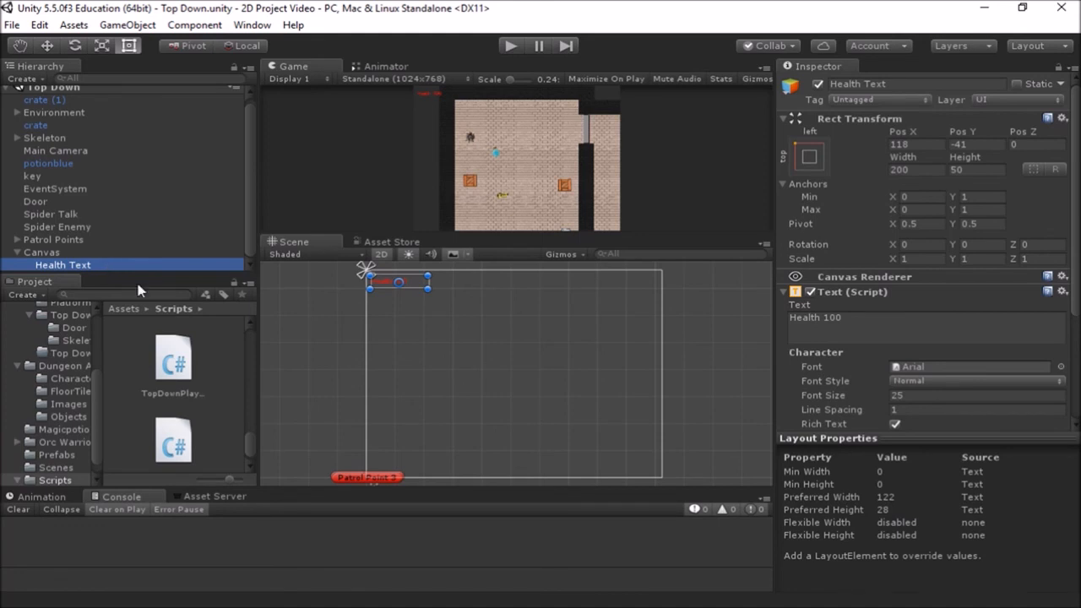
click(55, 252)
right_click(63, 255)
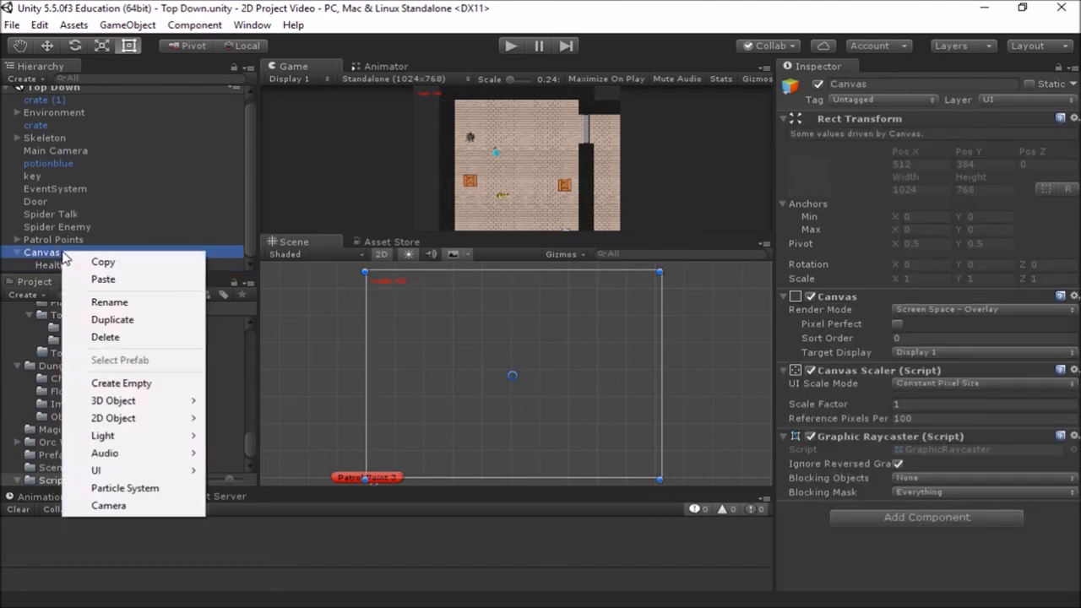
mouse_move(155, 471)
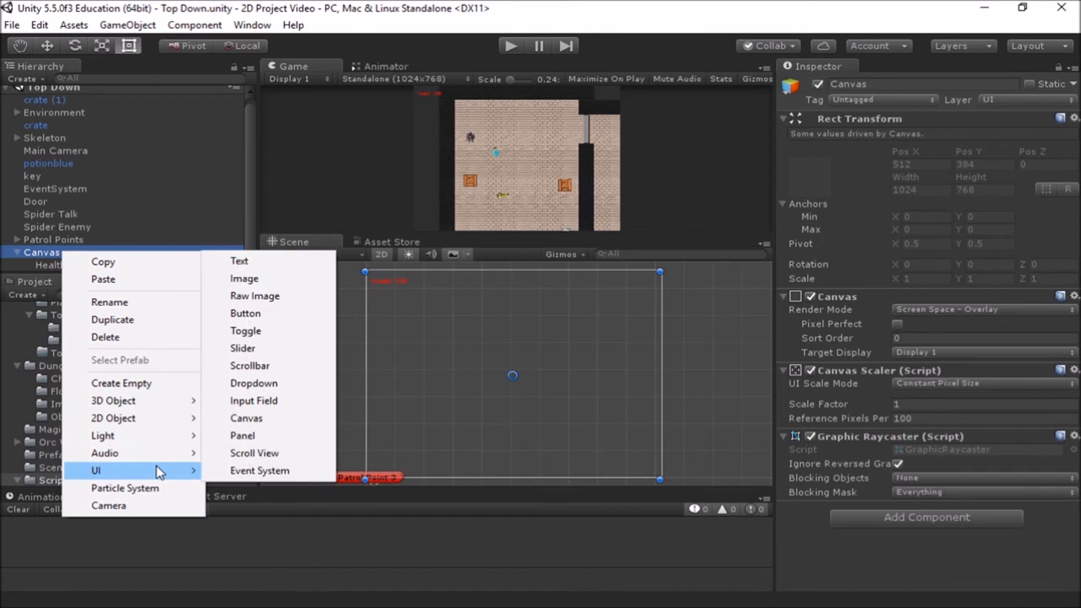
click(266, 438)
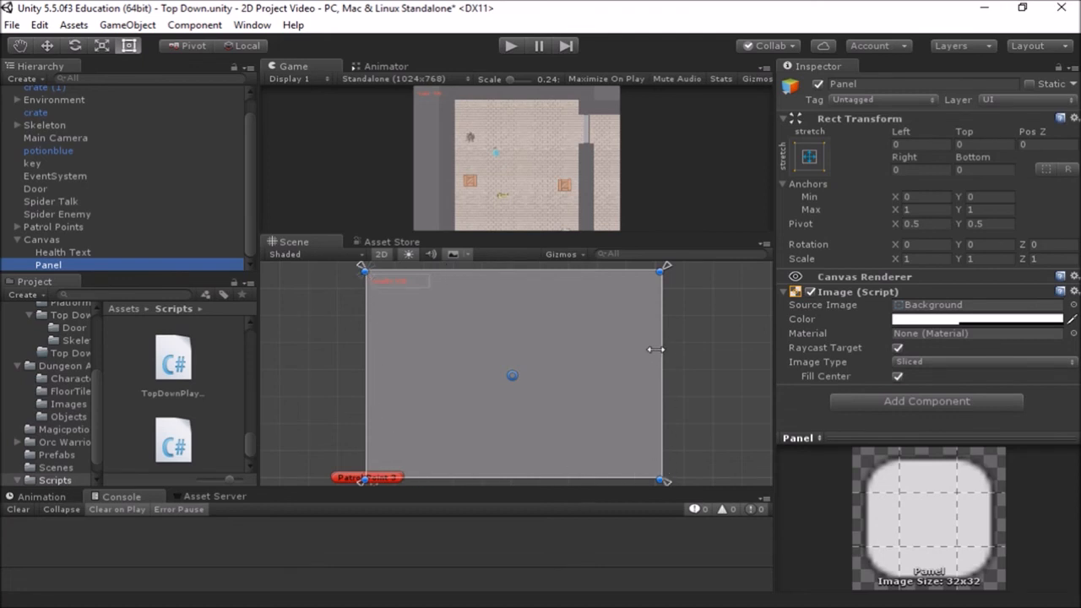
Anchor the new panel to the middle center of the Canvas
click(809, 158)
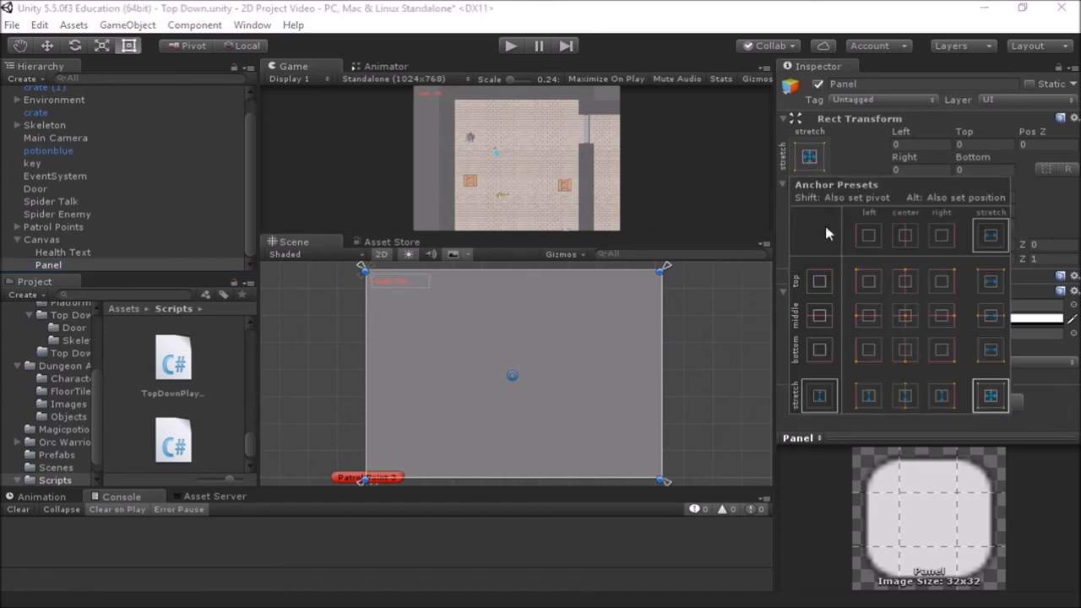
click(905, 315)
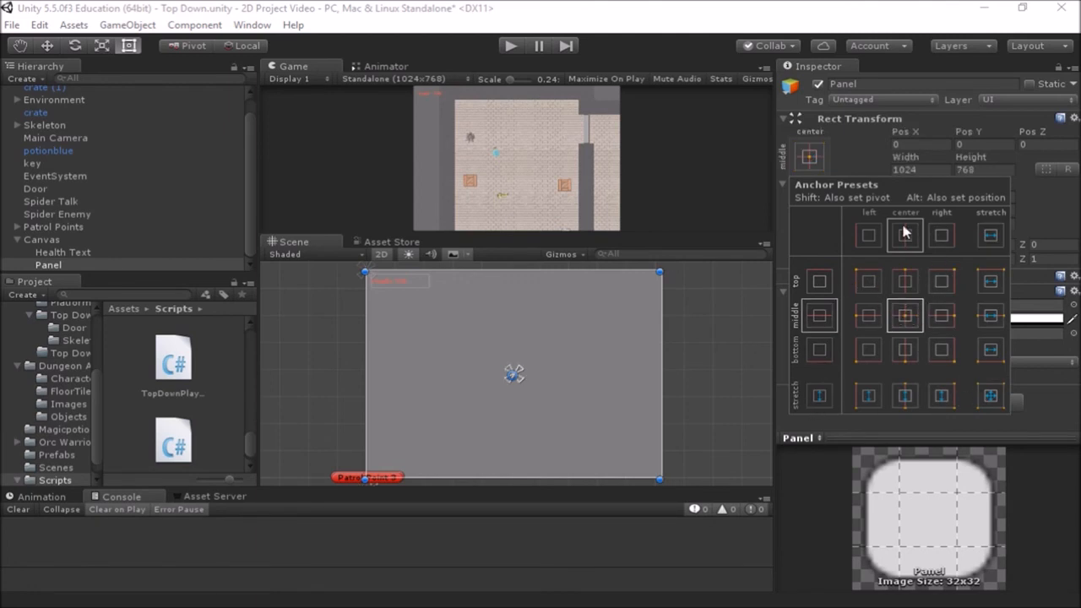
click(811, 155)
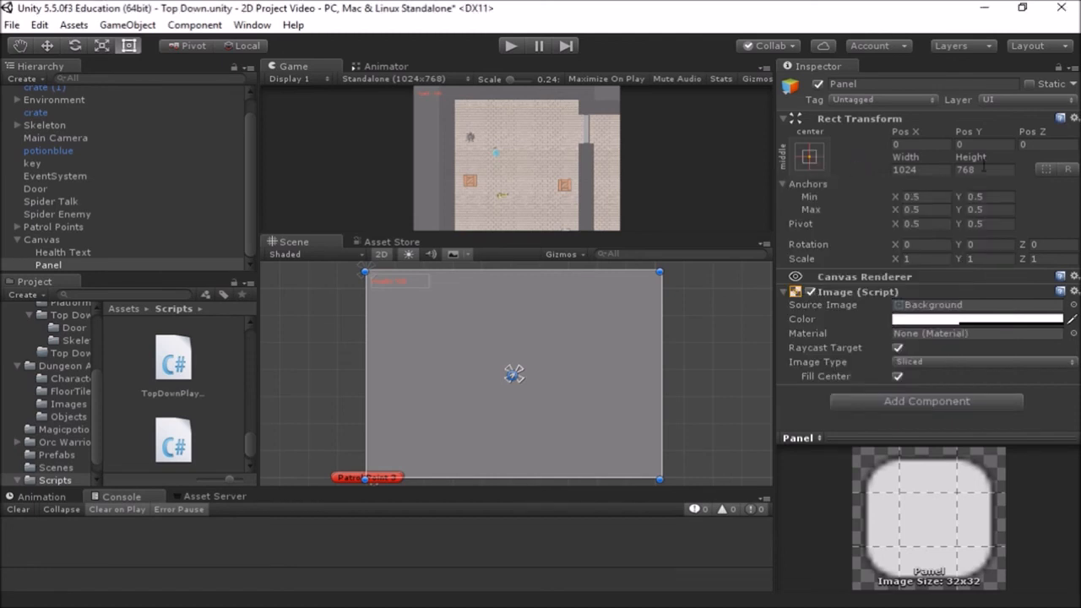
Set the panel's width to 750 and its height to 500
click(922, 169)
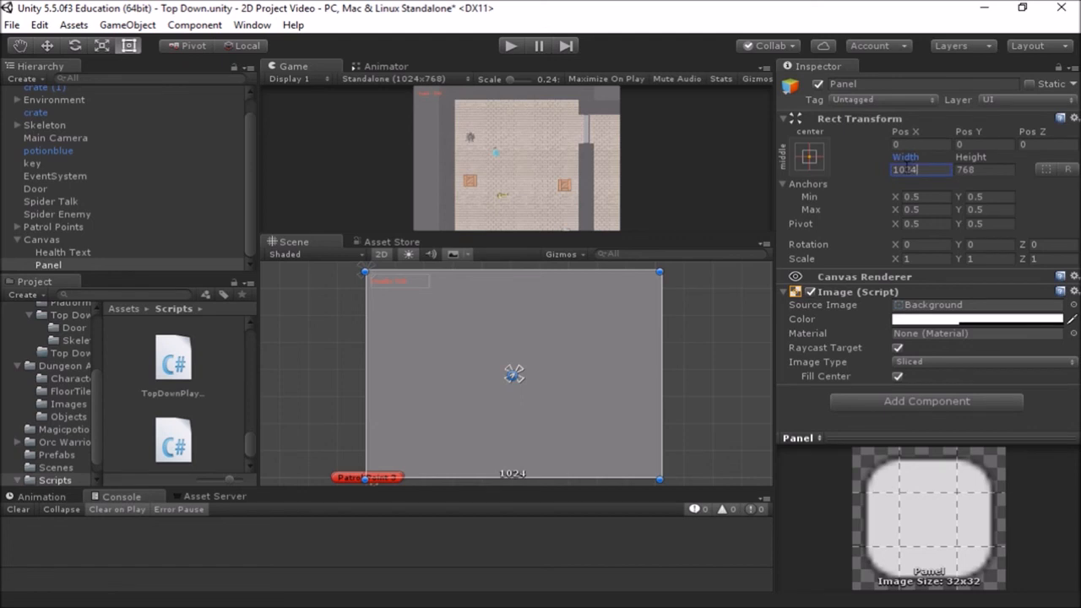
drag(922, 170, 851, 176)
text(500)
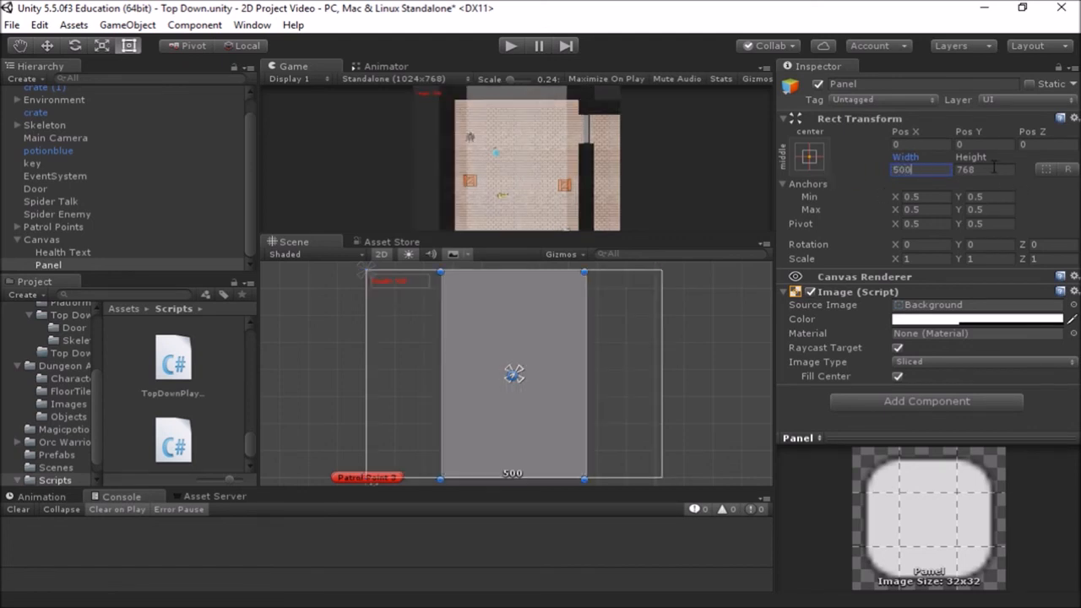
key(Tab)
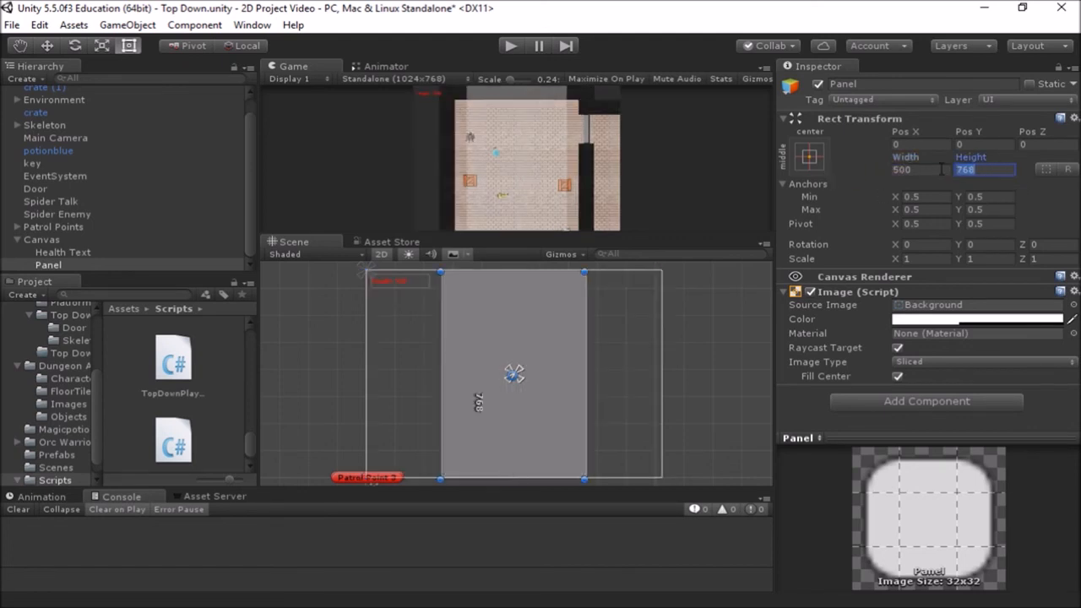
text(500)
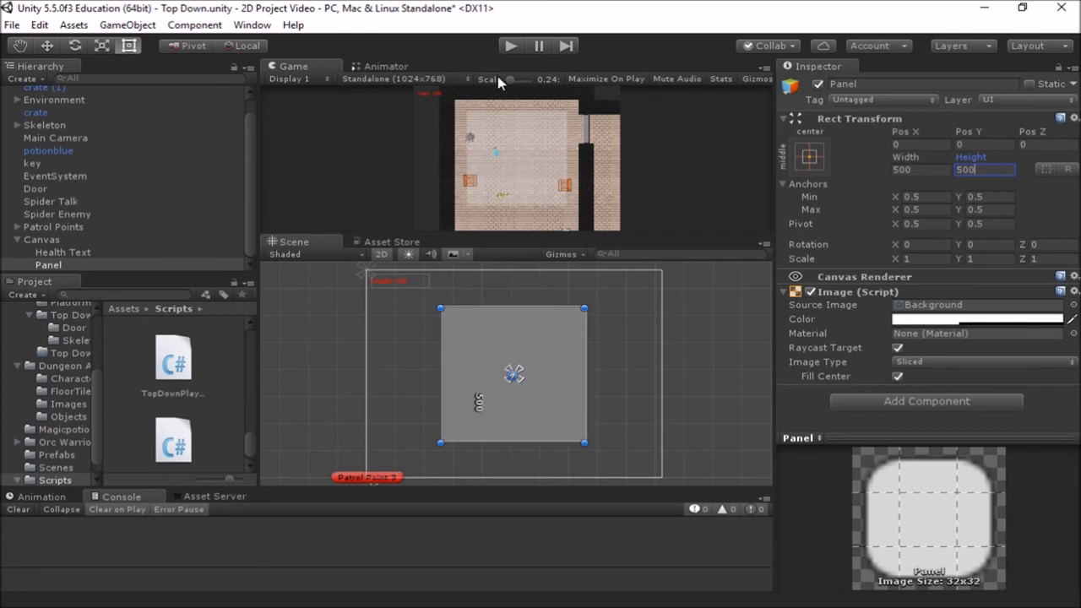
key(Return)
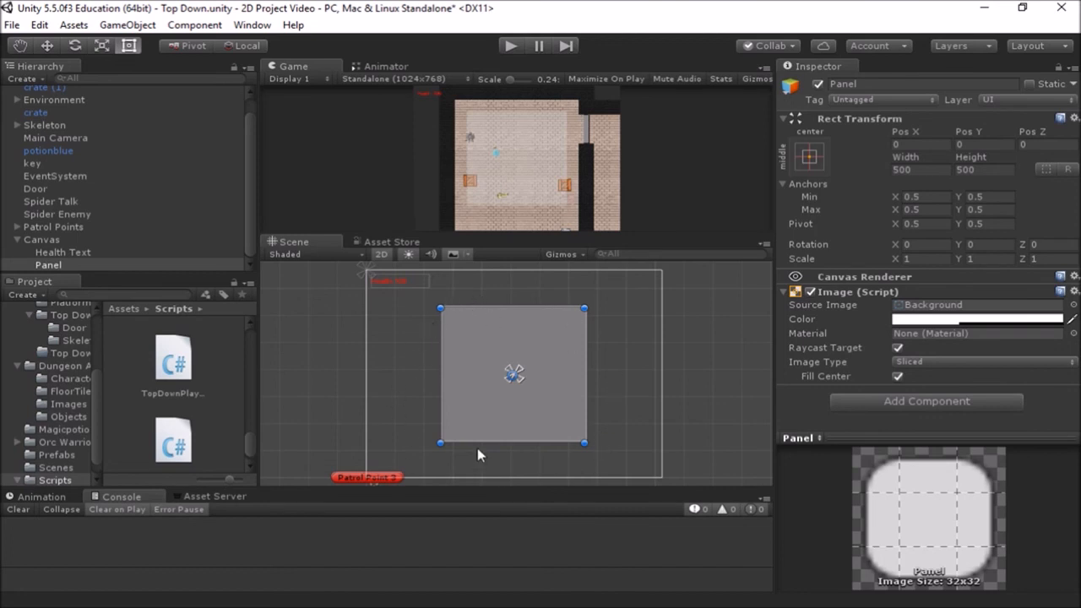
click(927, 169)
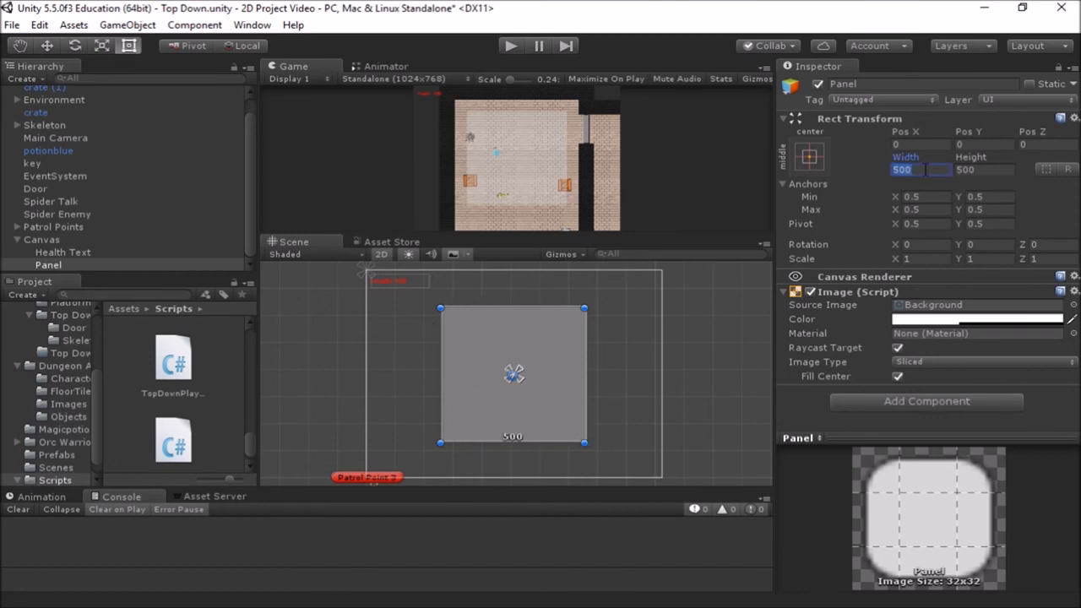
text(750)
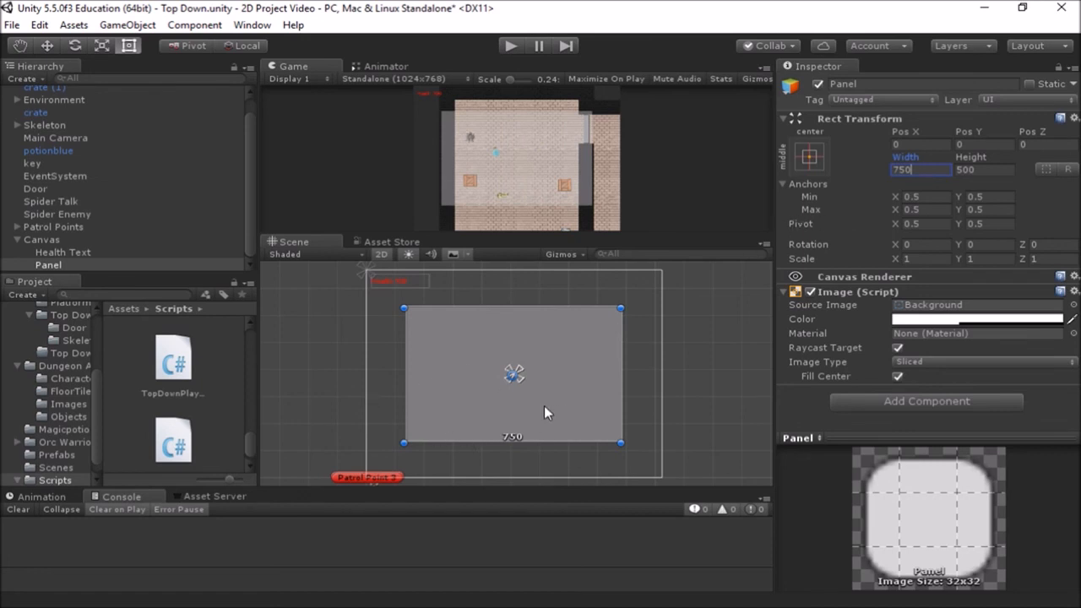
Rename the panel object as Menu Panel
click(69, 267)
click(69, 267)
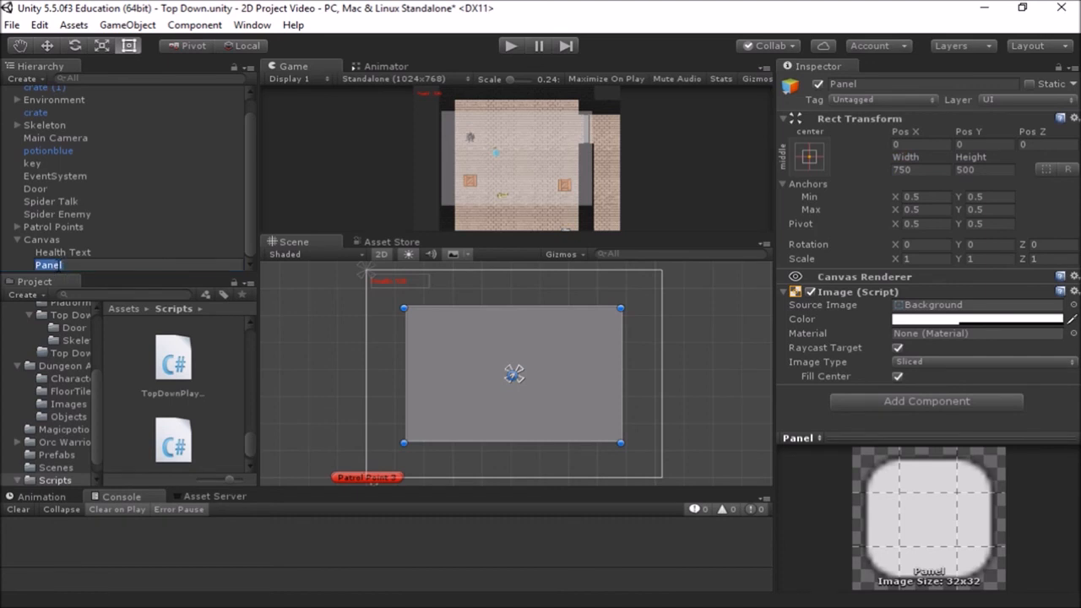
text(Menu Panel)
key(Return)
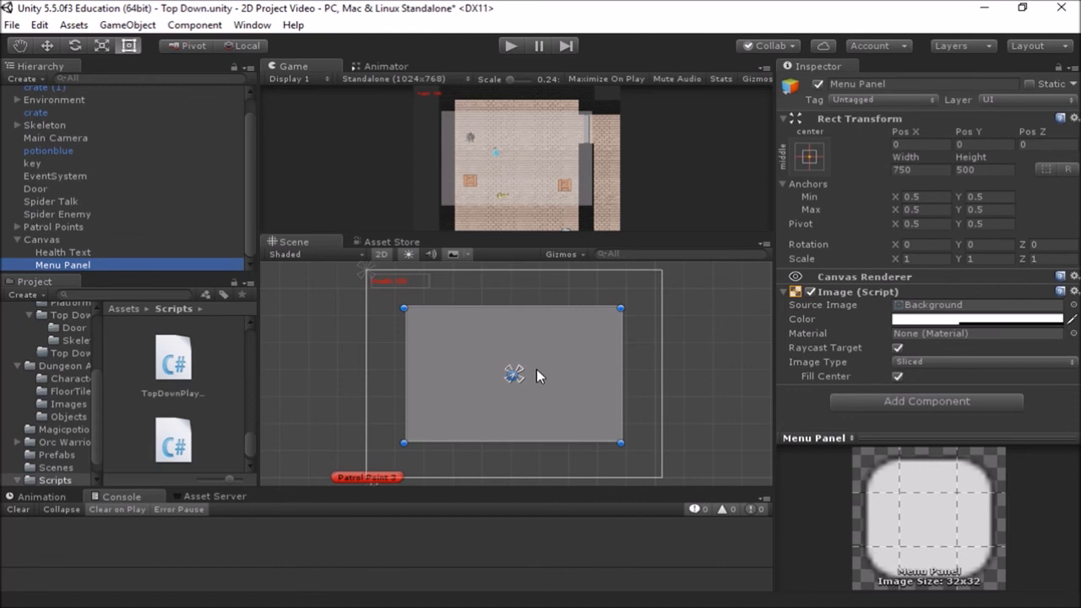
Add a UI Text element as a child of the Menu Panel
right_click(122, 264)
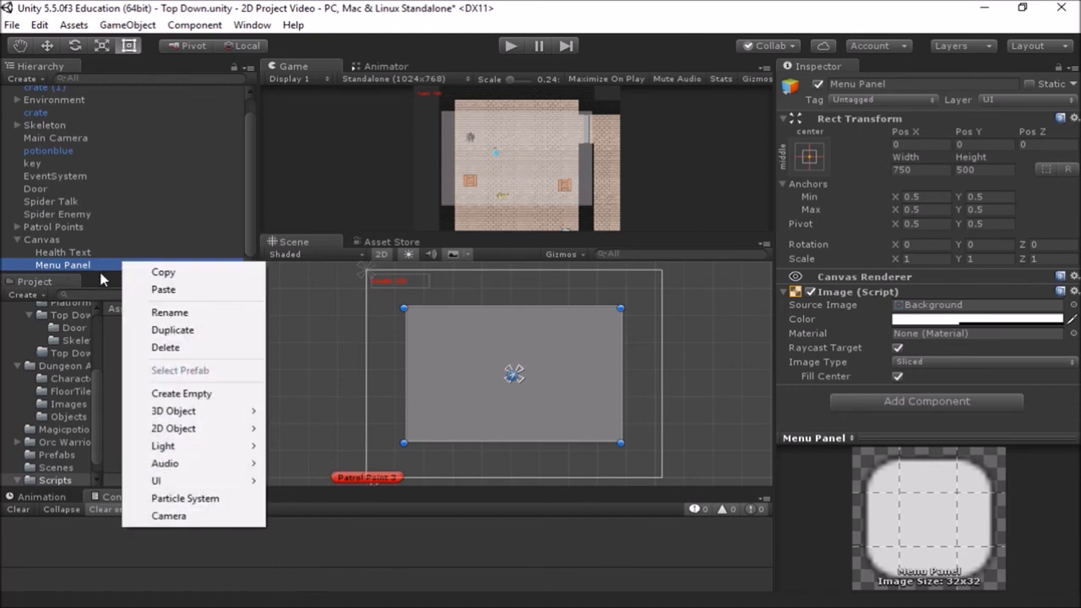
mouse_move(194, 479)
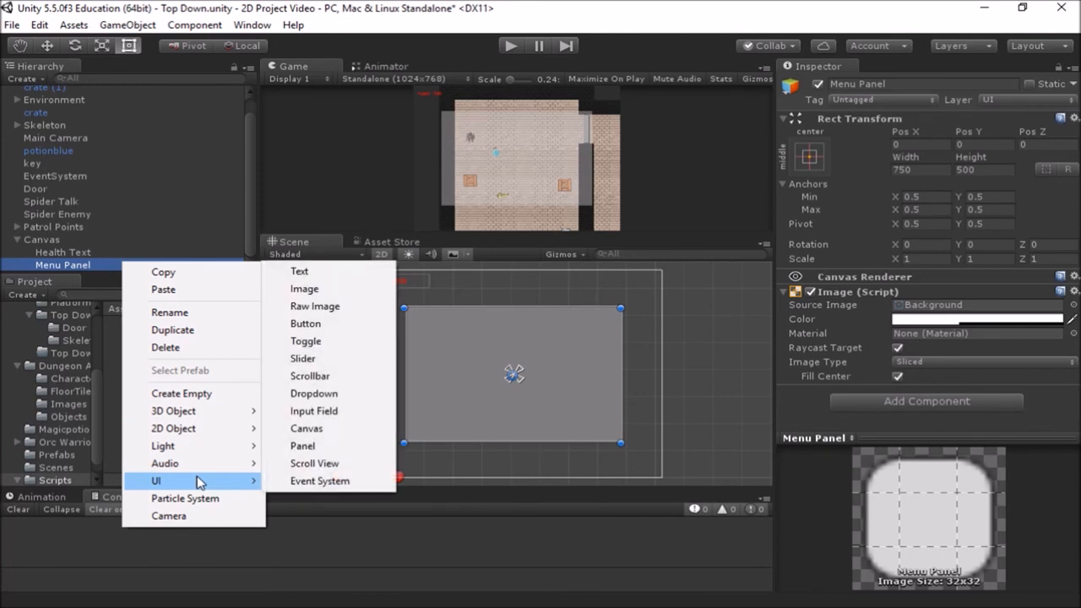
click(304, 271)
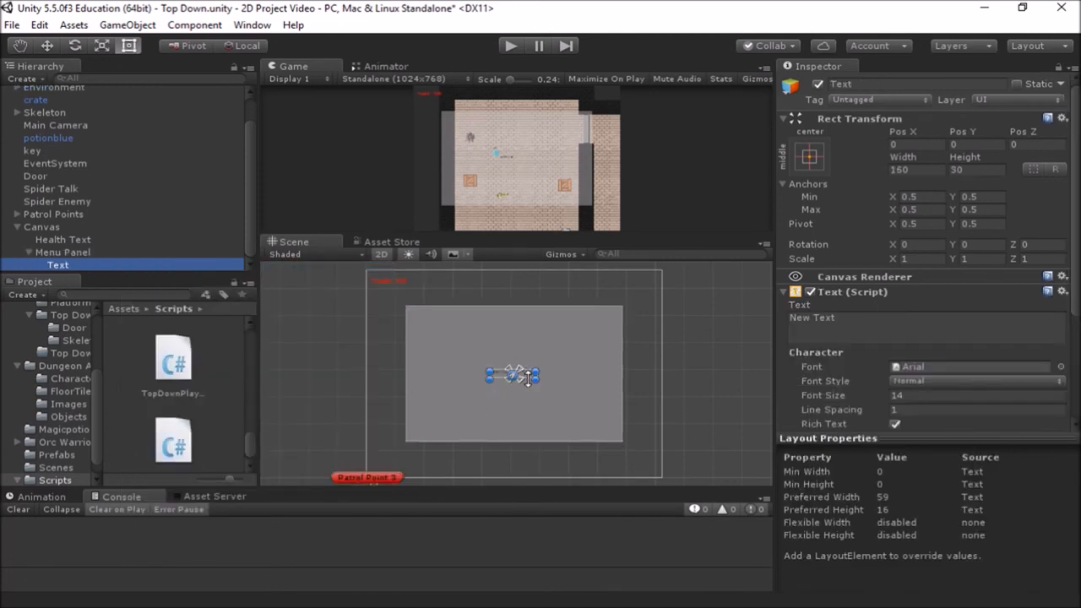
Enlarge the text box in the panel's upper half to about 604 wide by 168 high
scroll(520, 388, up, 1)
scroll(520, 388, up, 2)
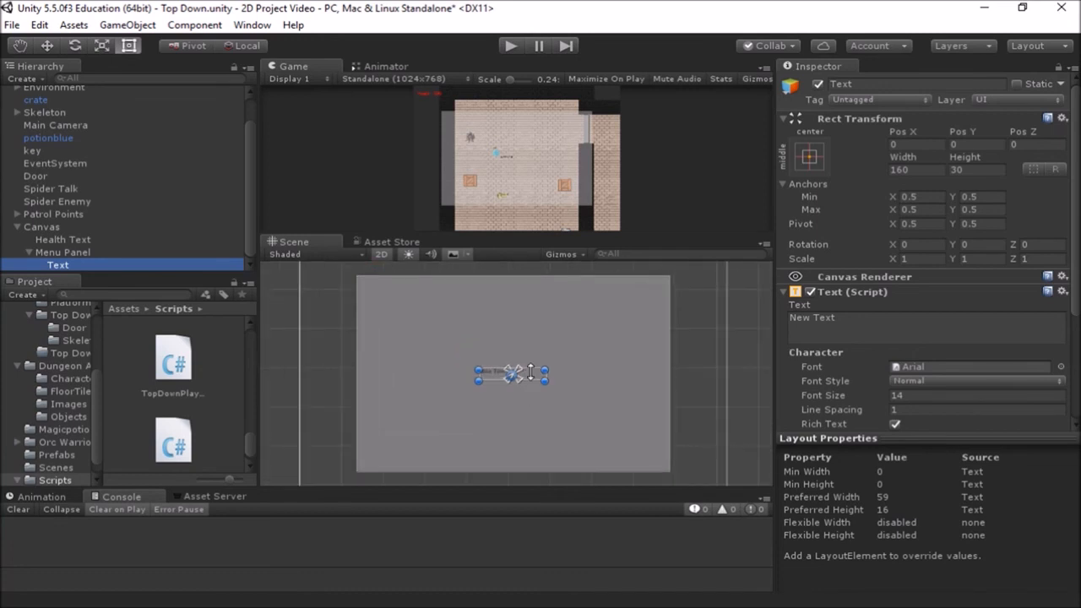
drag(522, 376, 634, 375)
drag(478, 375, 386, 375)
drag(633, 375, 638, 375)
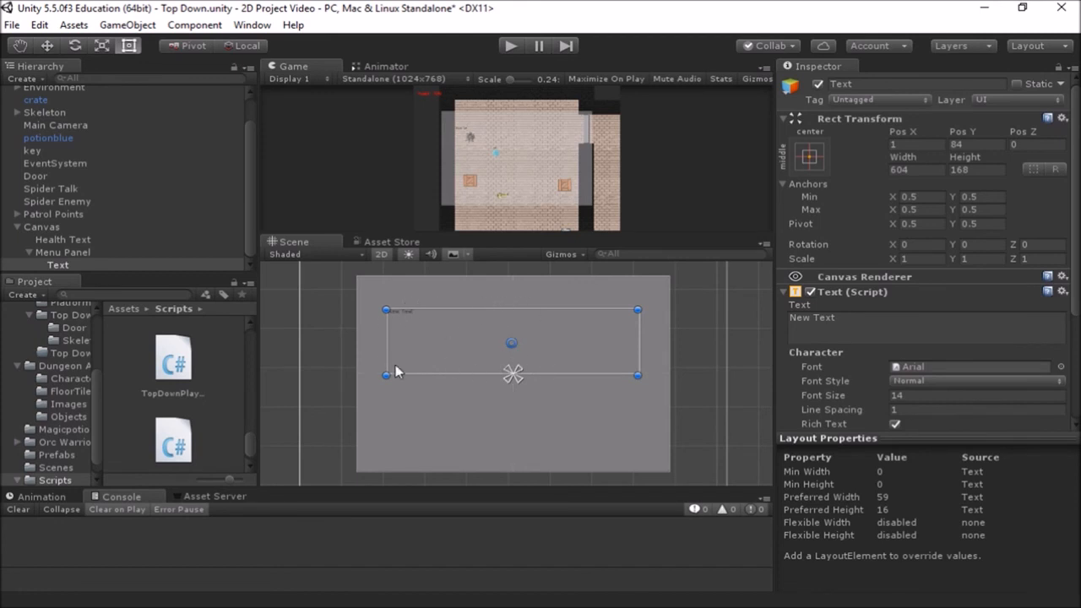
Set the text box's Pos X to 0 and move it up to about Pos Y 123
click(914, 145)
text(0)
drag(521, 320, 522, 303)
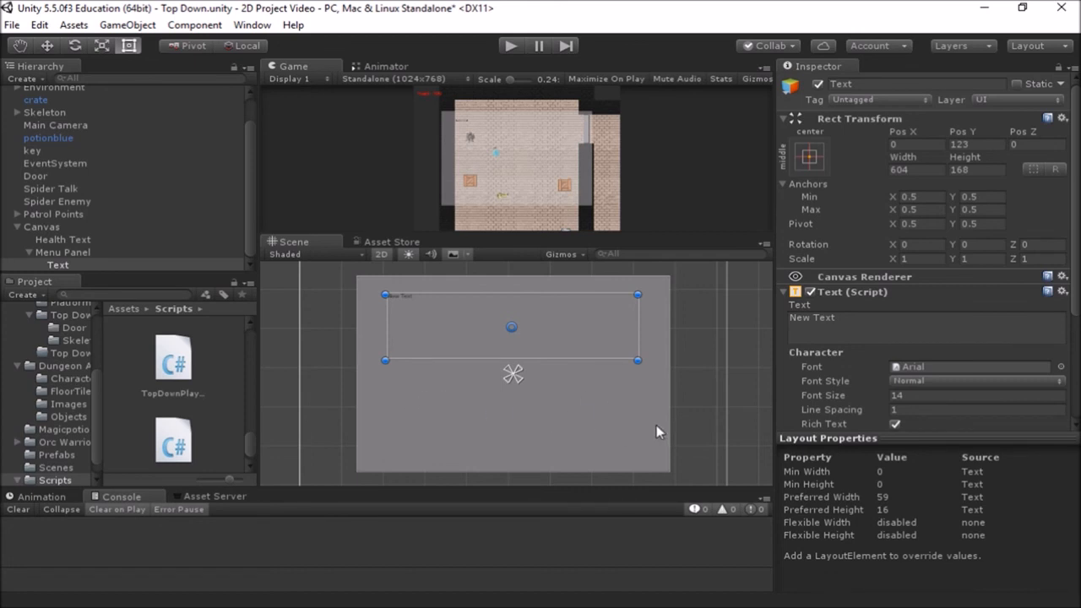
Rename the text object under the Menu Panel as Message Text
click(66, 266)
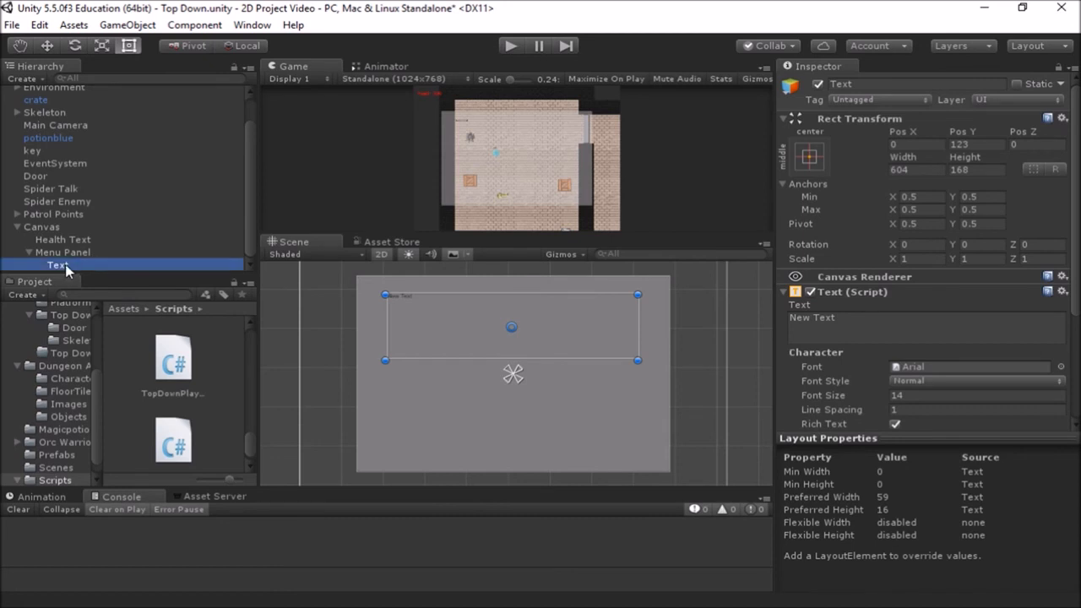
key(Return)
scroll(45, 264, up, 2)
scroll(73, 258, down, 2)
click(69, 265)
text(Messa)
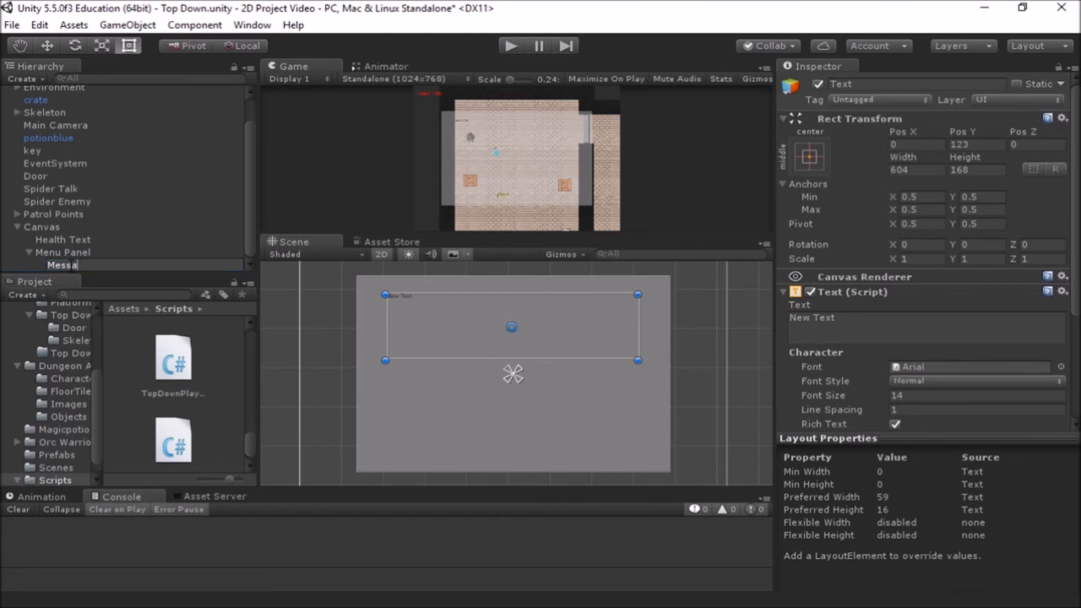
text(ge Text)
key(Return)
Add a UI Button under the Menu Panel and place it below the message text's left end, at about X -222, Y -55
click(97, 254)
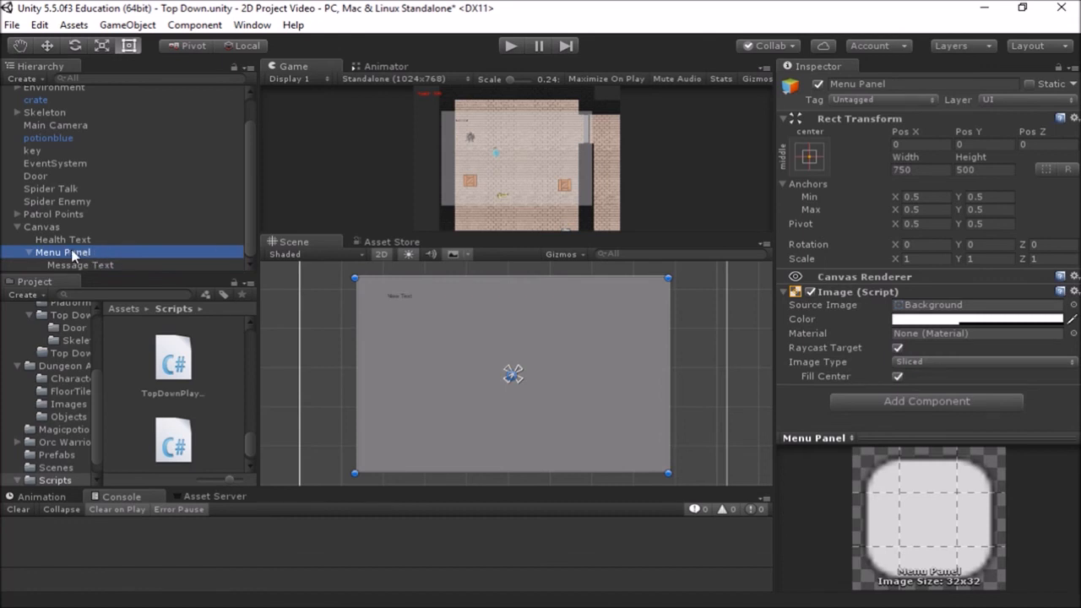
right_click(72, 254)
mouse_move(161, 470)
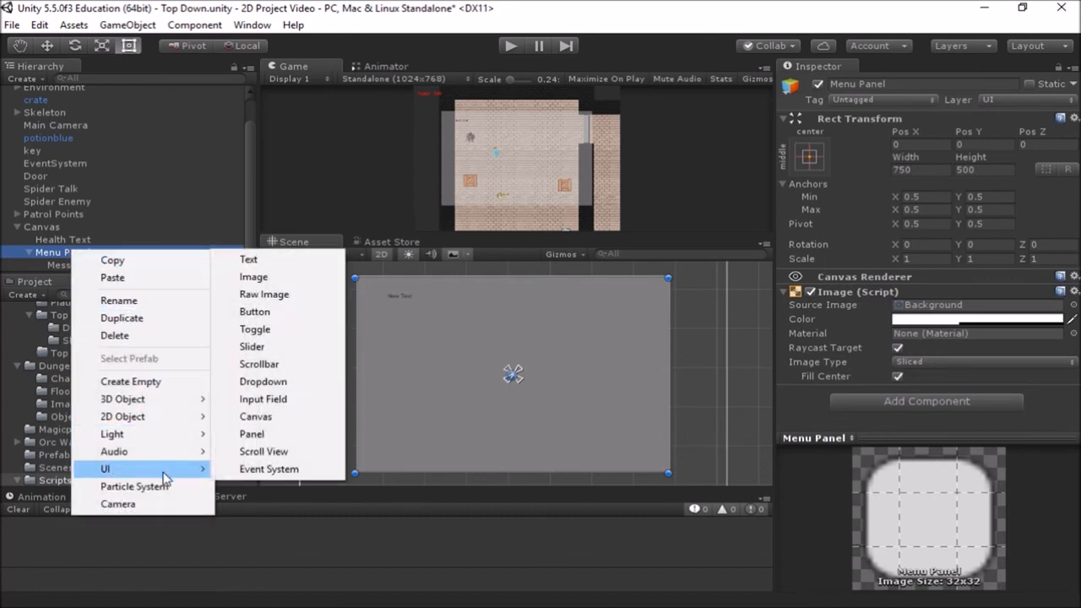
click(267, 312)
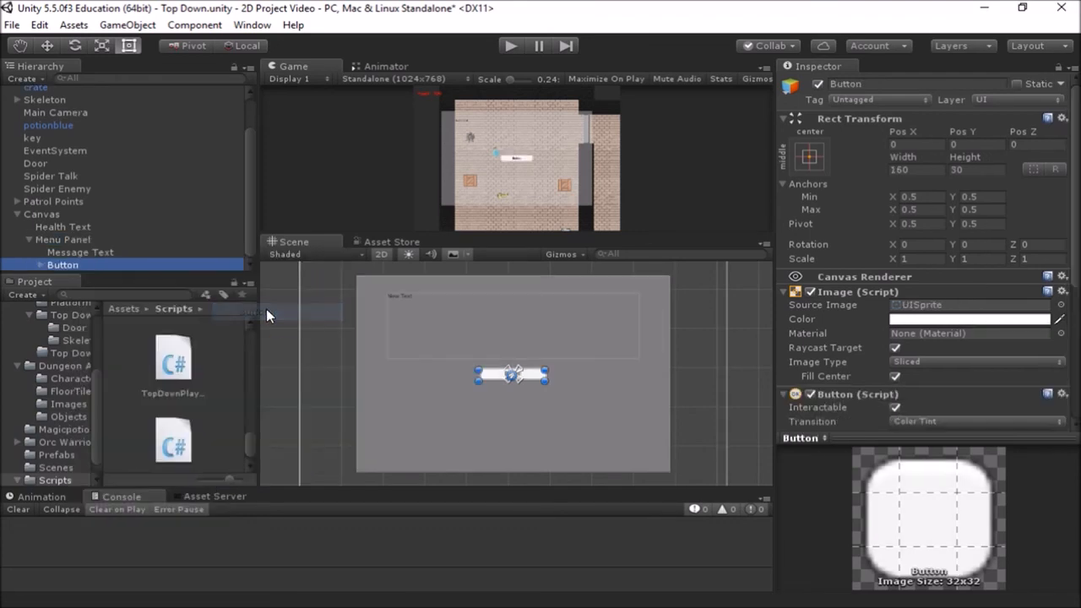
drag(537, 382, 441, 395)
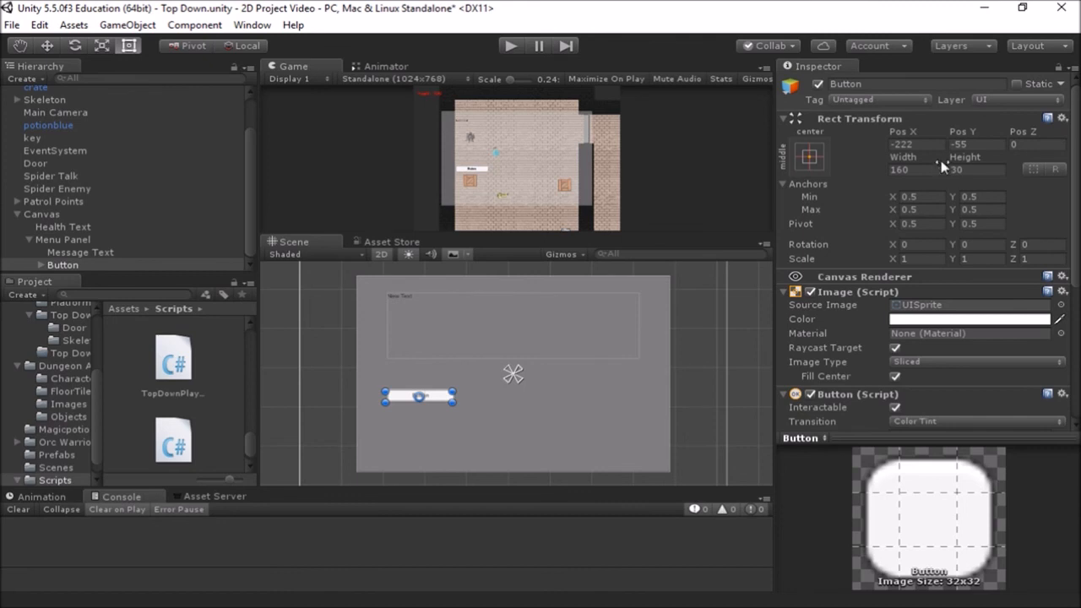
Enlarge the button and set its width to 225 and height to 60
click(918, 170)
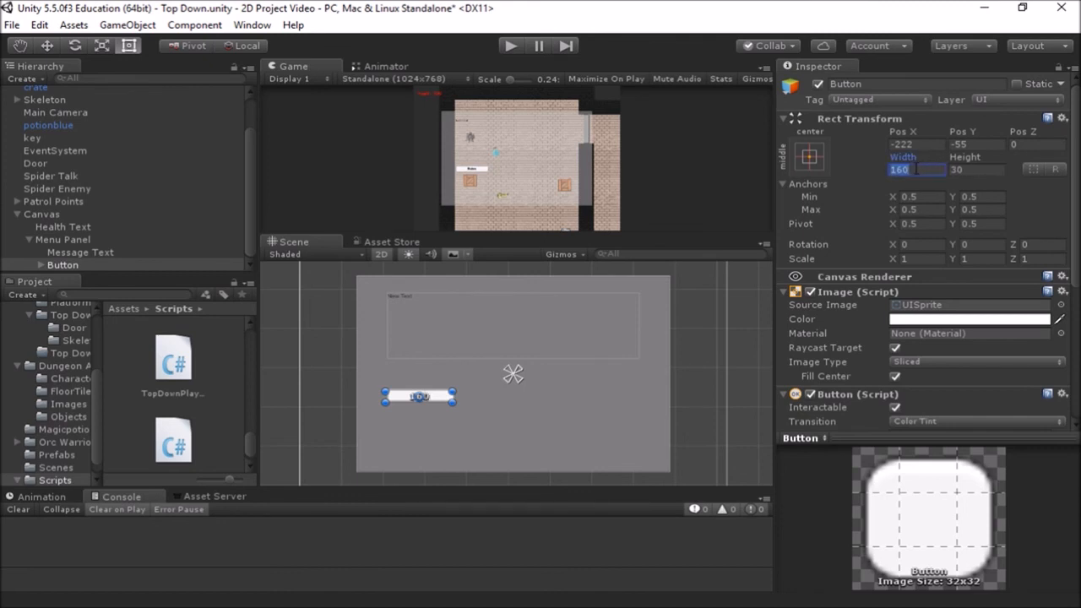
drag(453, 403, 487, 418)
click(918, 170)
text(225)
click(975, 169)
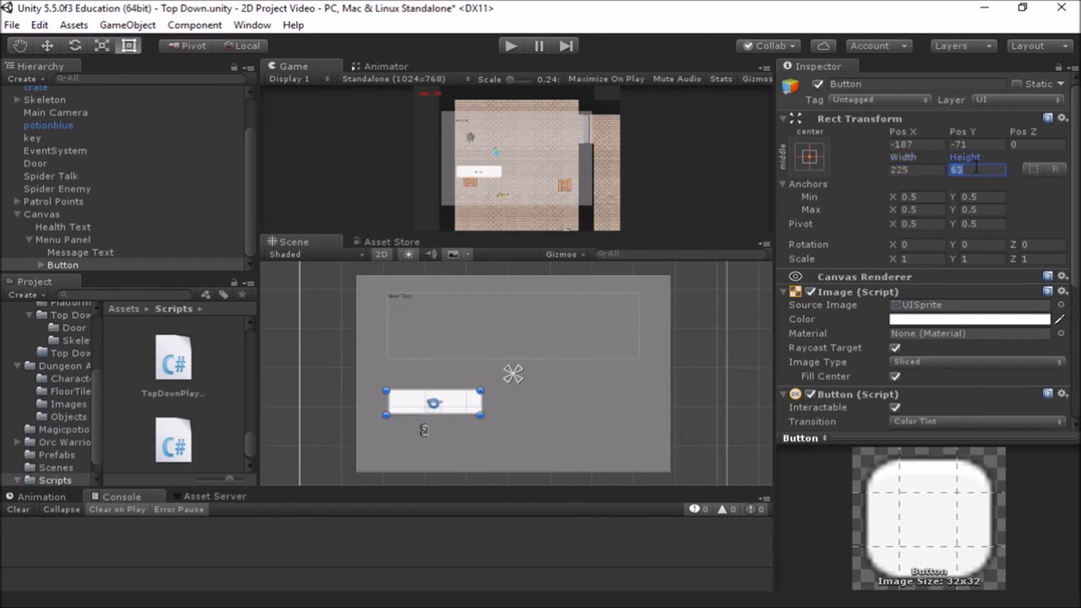
text(60)
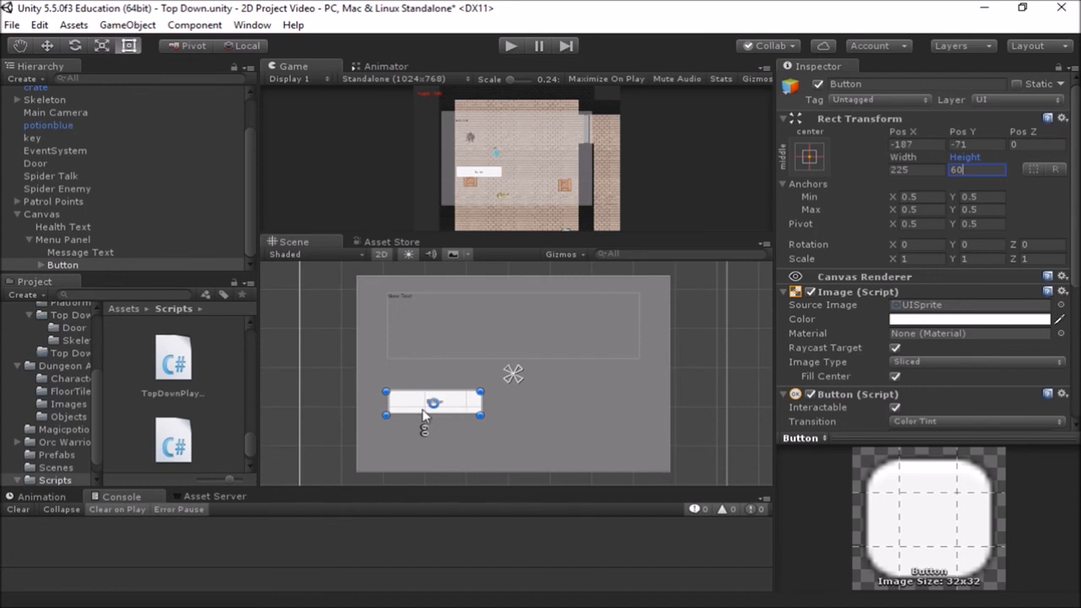
Set the button's image color to a dark green, hex 059E00
scroll(423, 418, up, 3)
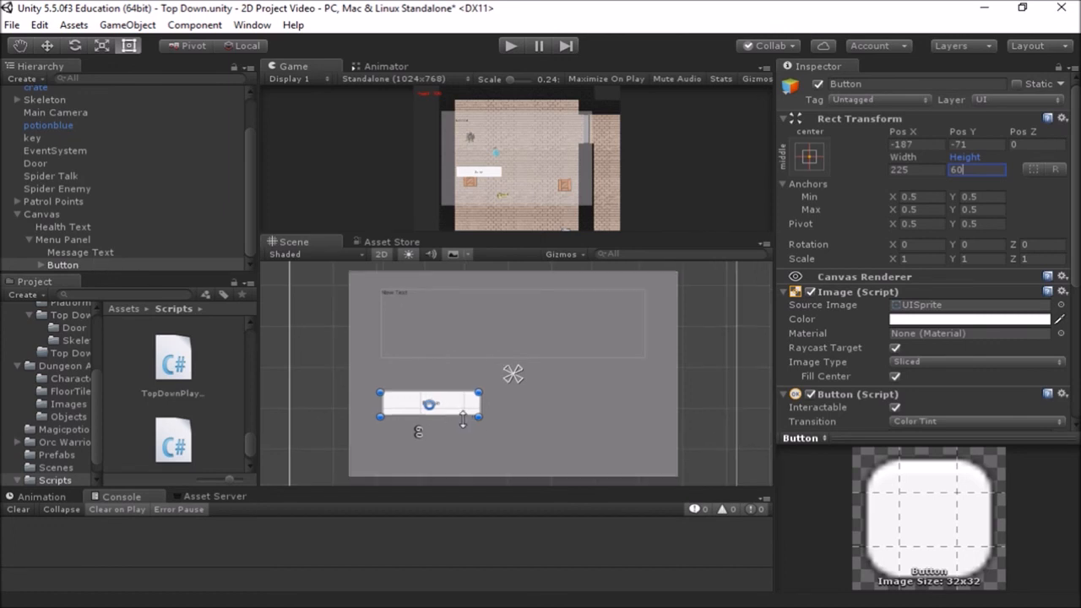
middle_drag(499, 420, 590, 386)
scroll(532, 425, up, 5)
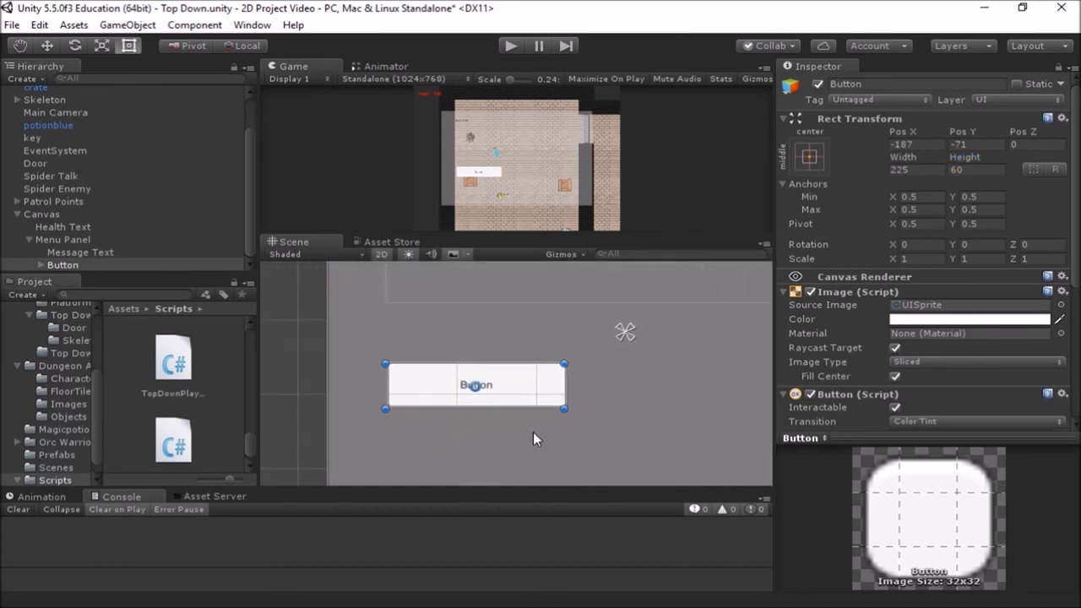
middle_drag(530, 432, 508, 436)
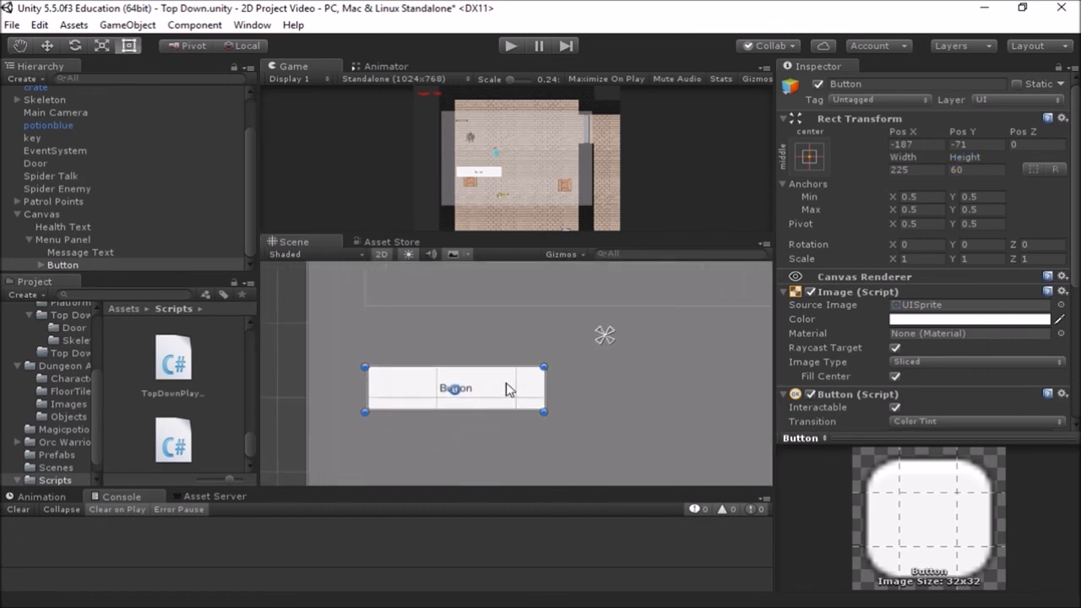
click(83, 267)
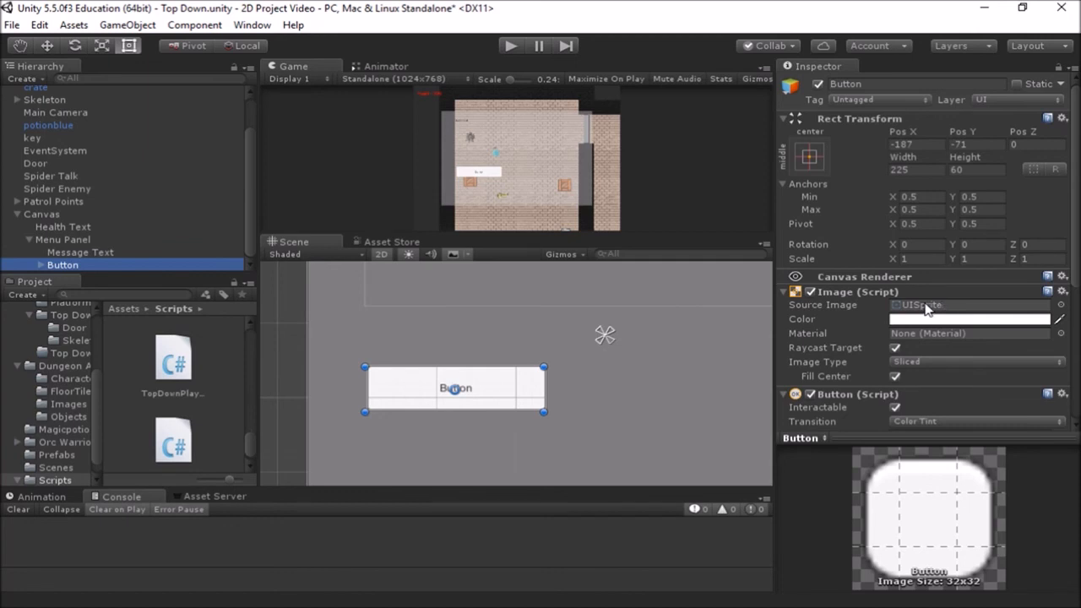
click(919, 319)
mouse_move(169, 211)
mouse_down()
mouse_move(174, 174)
mouse_move(166, 209)
mouse_move(186, 169)
mouse_move(228, 154)
mouse_up()
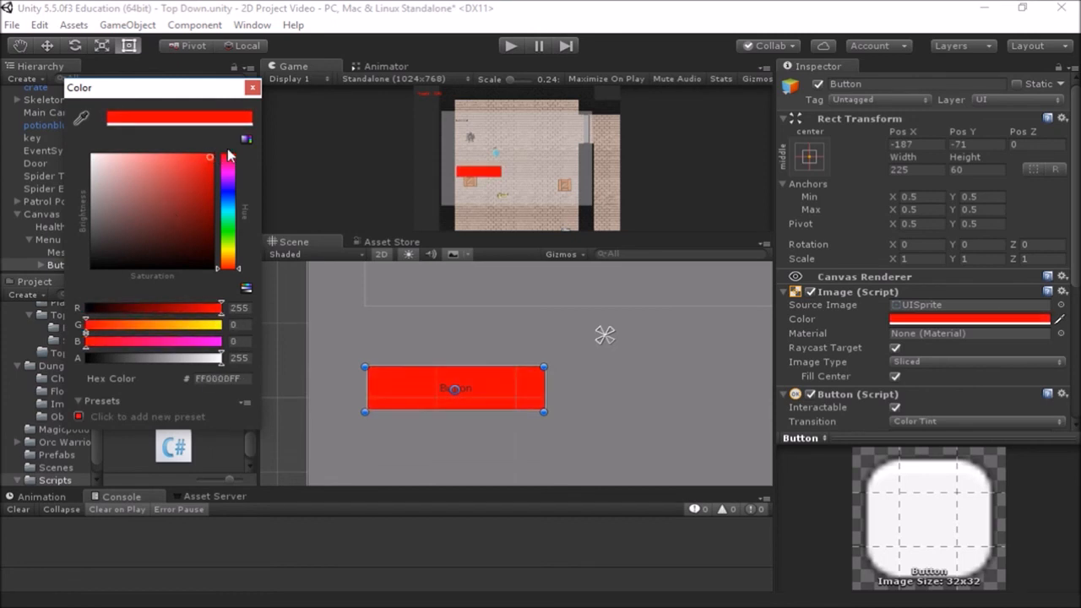
drag(232, 203, 238, 240)
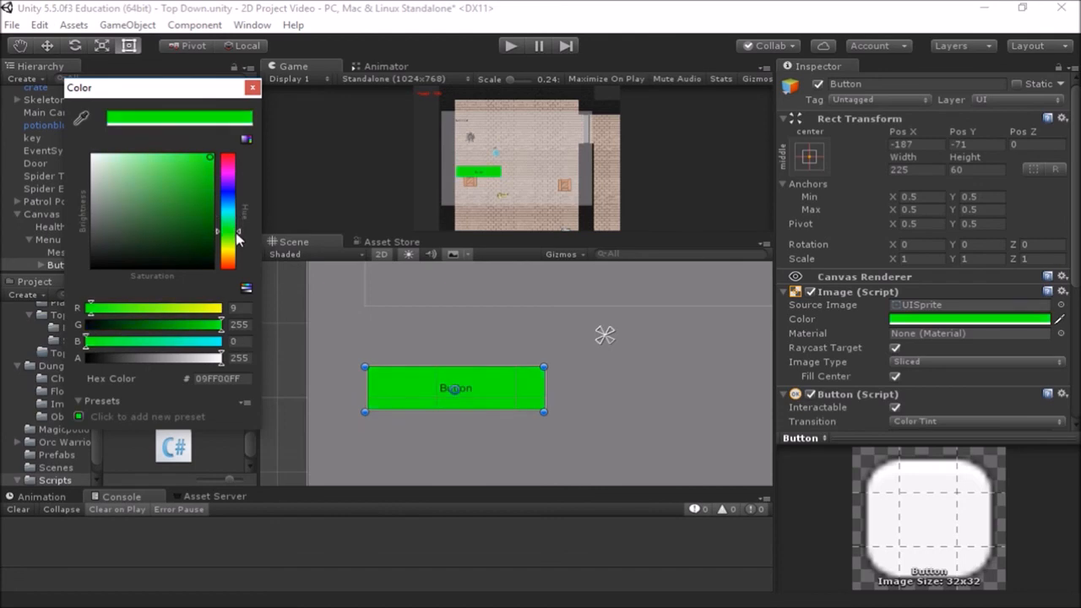
mouse_move(205, 177)
mouse_down()
mouse_move(211, 221)
mouse_move(218, 205)
mouse_up()
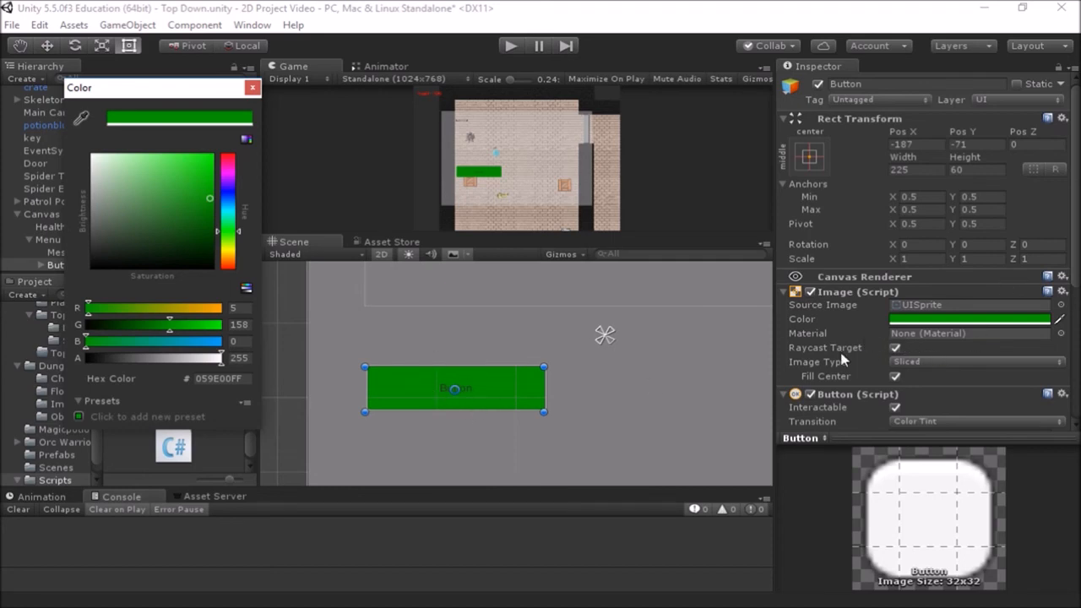
scroll(865, 350, down, 6)
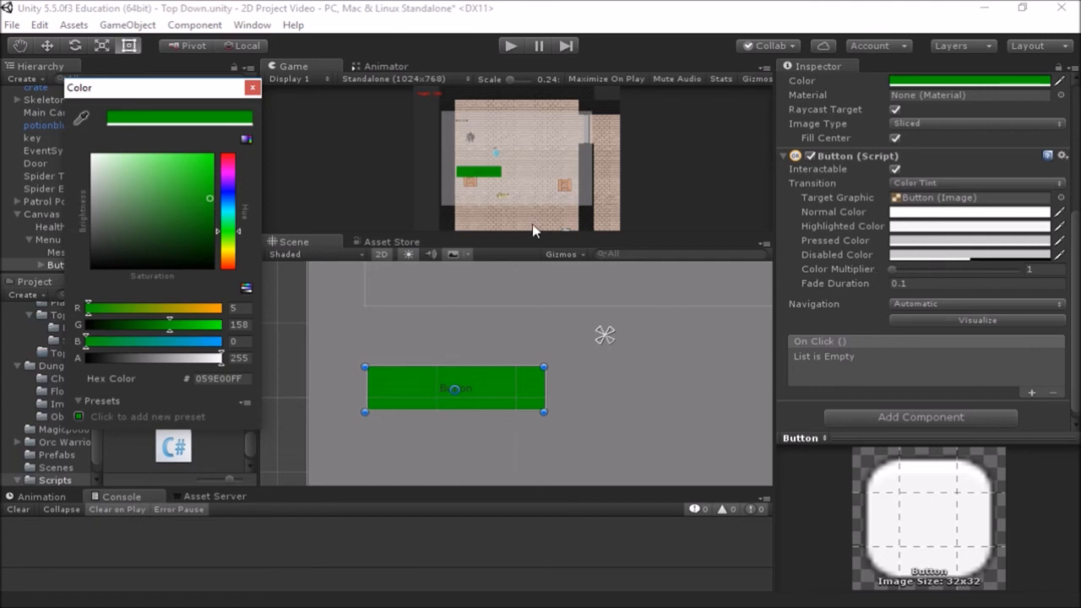
scroll(811, 314, up, 5)
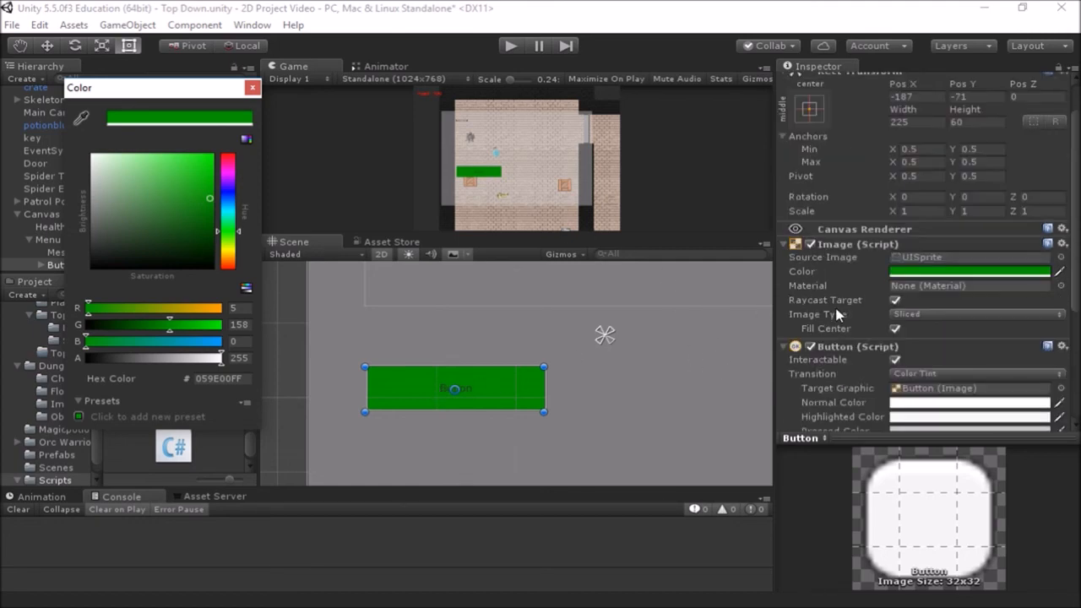
click(251, 88)
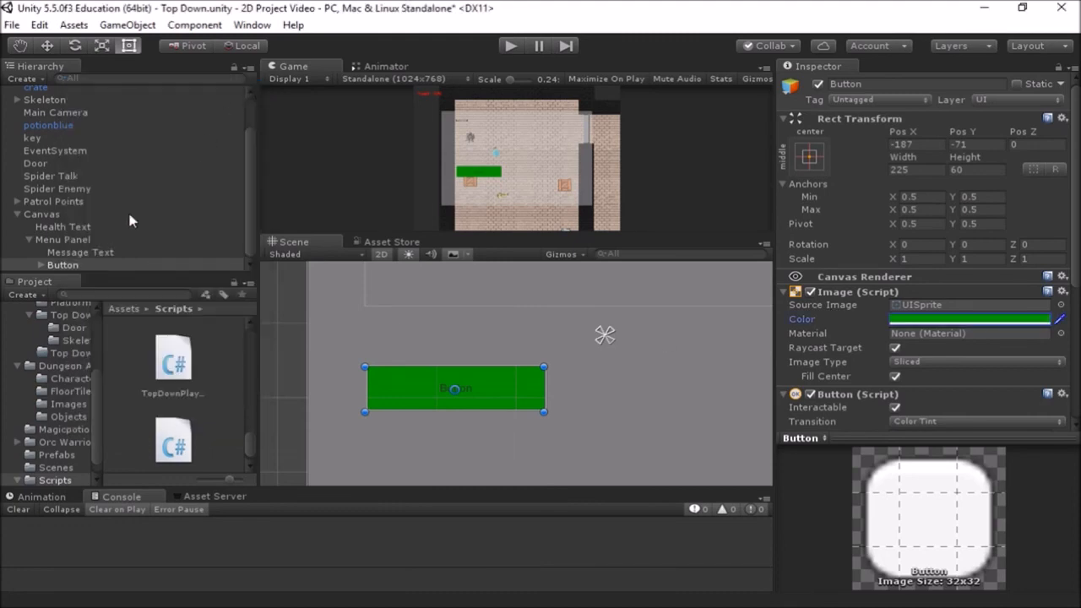
Change the label text inside the button to Play
click(39, 264)
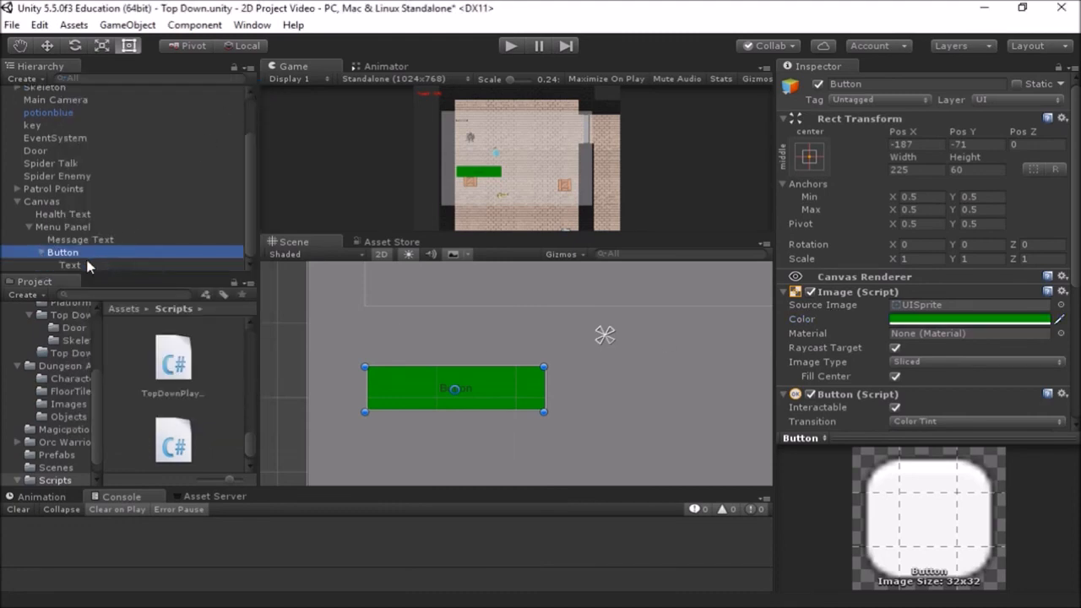
click(87, 264)
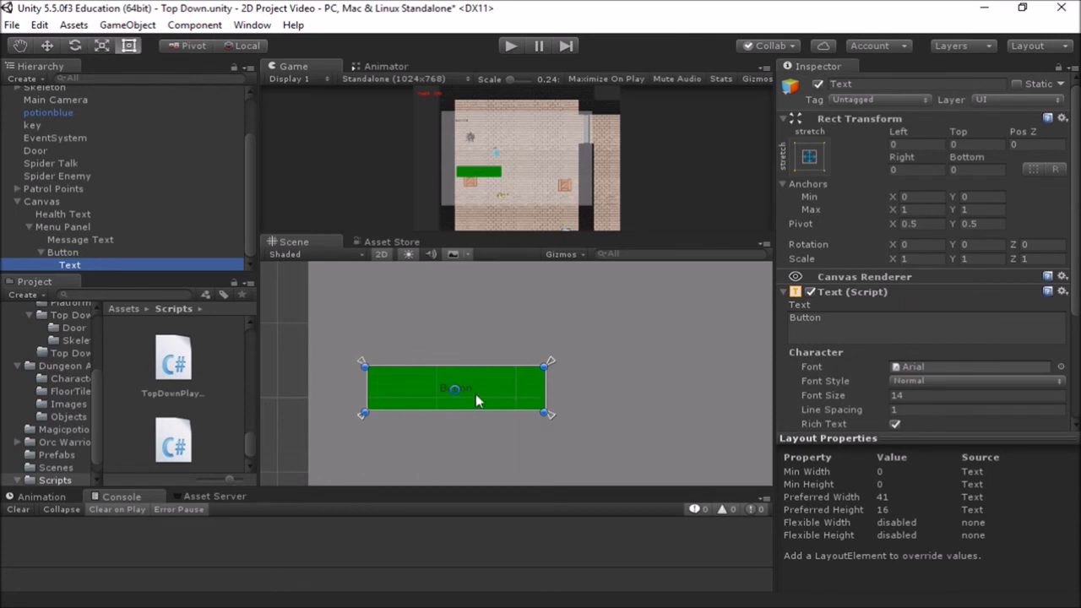
click(846, 317)
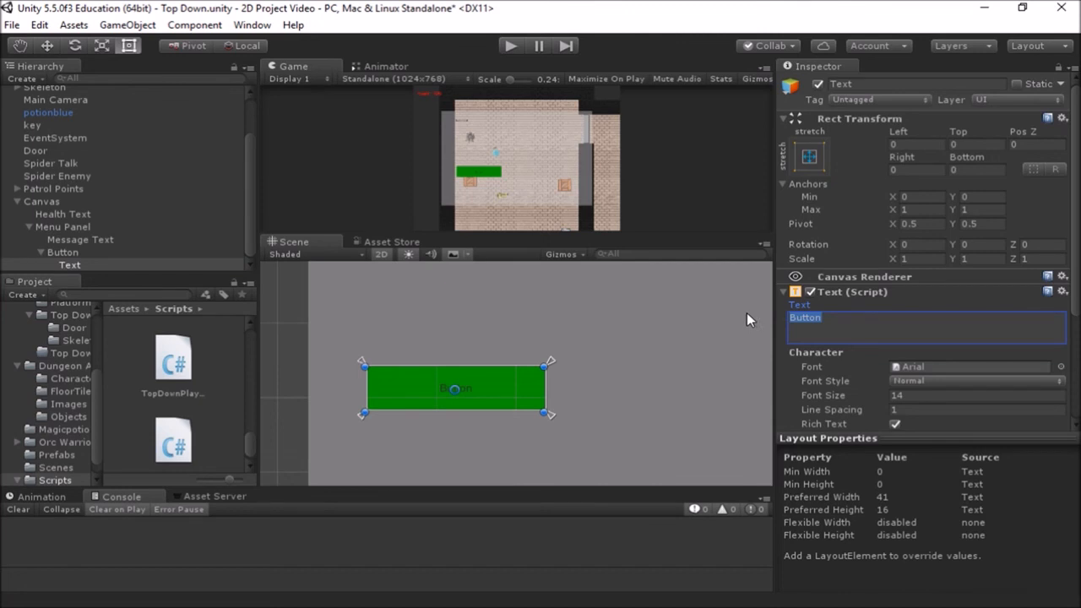
text(Play Again)
key(BackSpace)
key(BackSpace)
key(BackSpace)
key(BackSpace)
key(BackSpace)
key(BackSpace)
Set the Play label's font size to 25 and its font style to Bold
scroll(894, 396, down, 1)
click(914, 348)
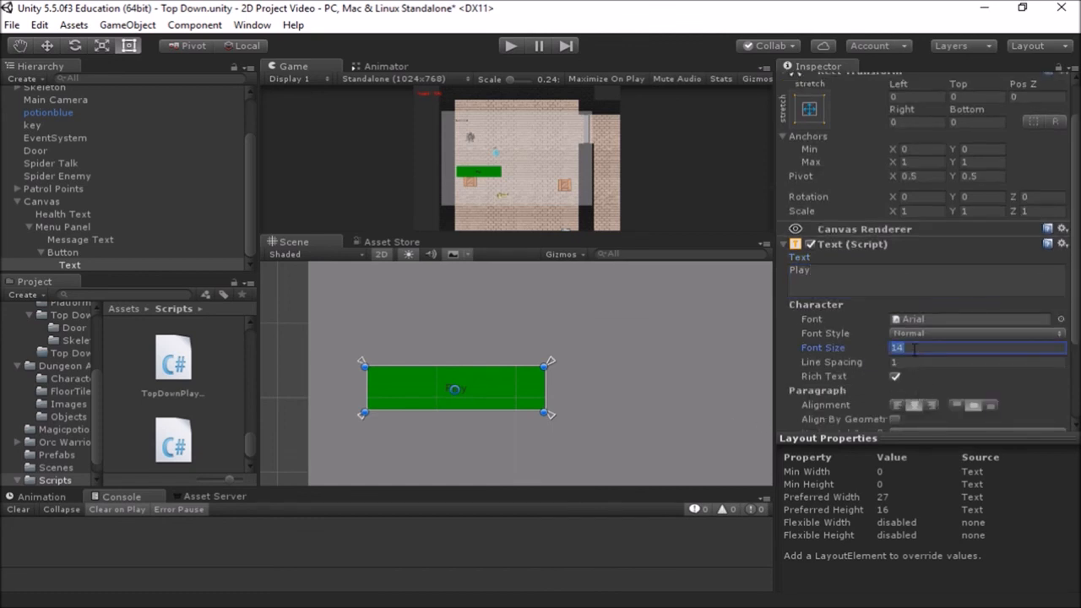
text(25)
click(954, 335)
click(939, 369)
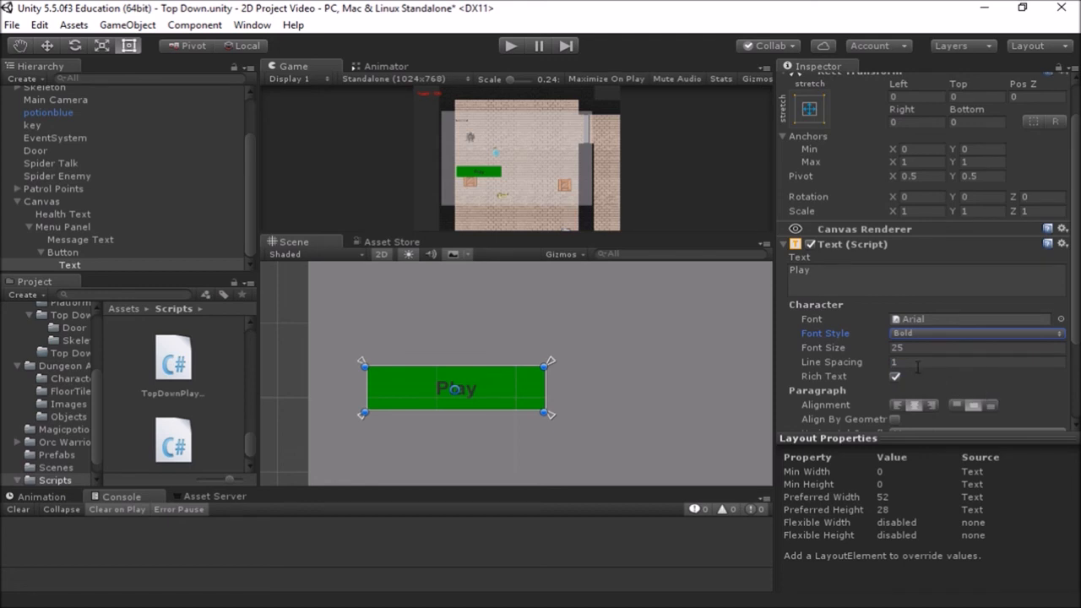
Change the Play label's text color to pure black, hex 000000
scroll(918, 366, down, 5)
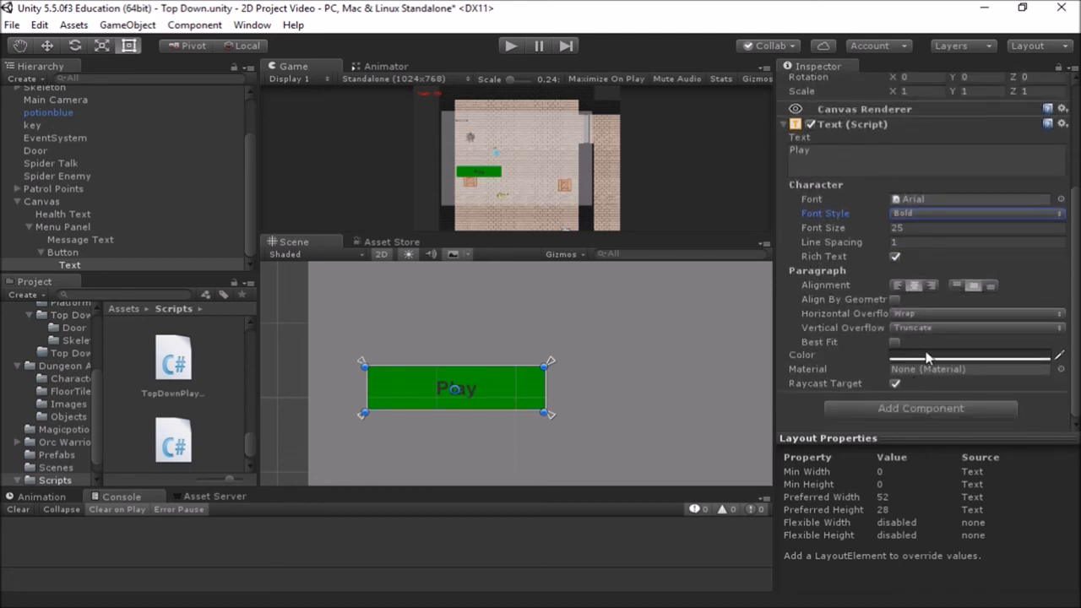
click(927, 358)
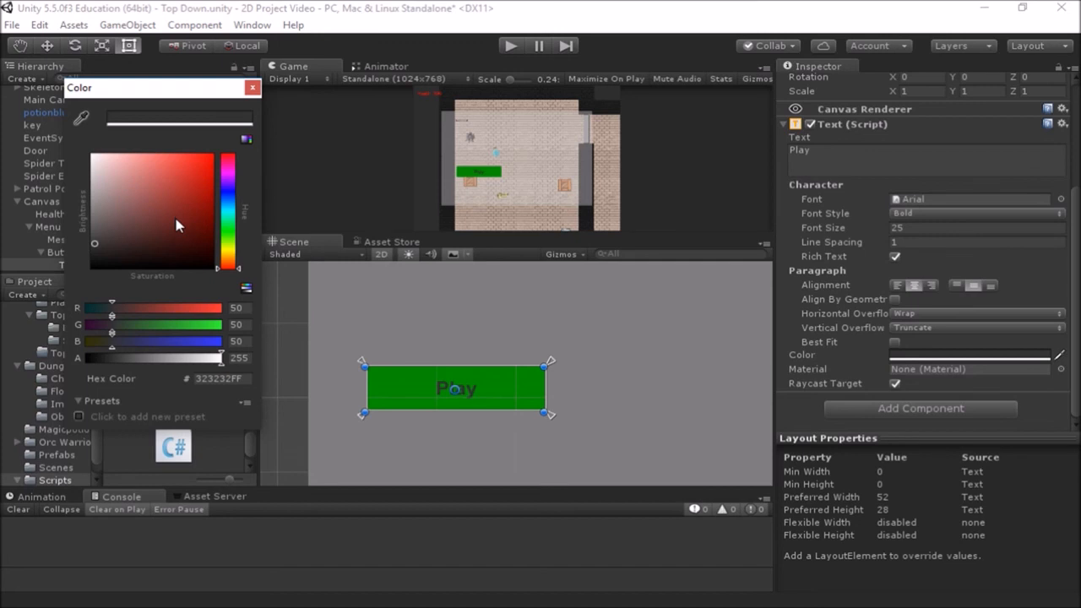
mouse_move(177, 225)
mouse_down()
mouse_move(160, 258)
mouse_move(213, 277)
mouse_up()
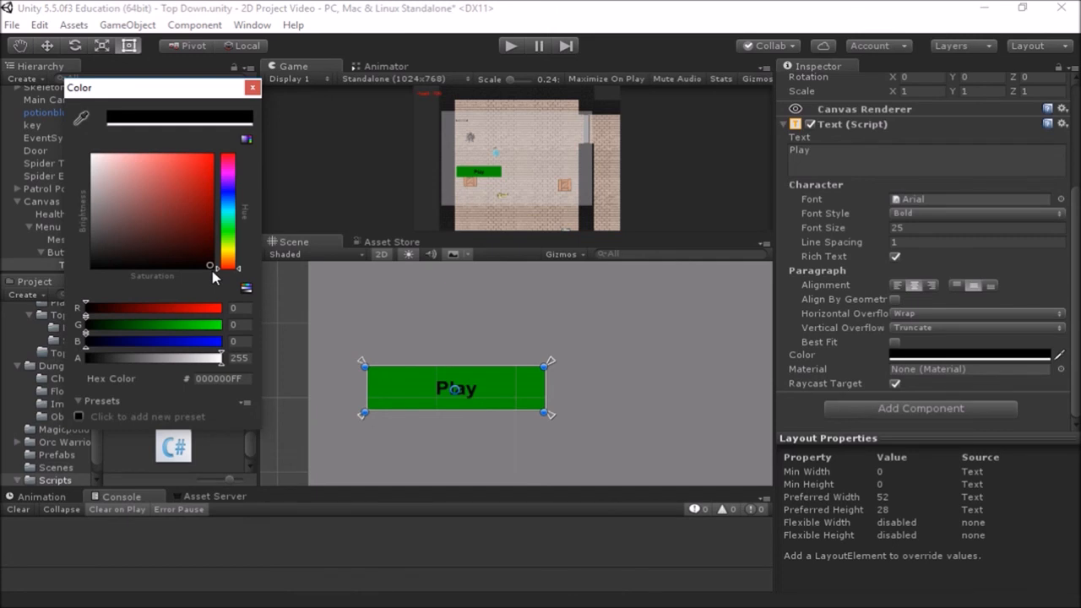
click(252, 88)
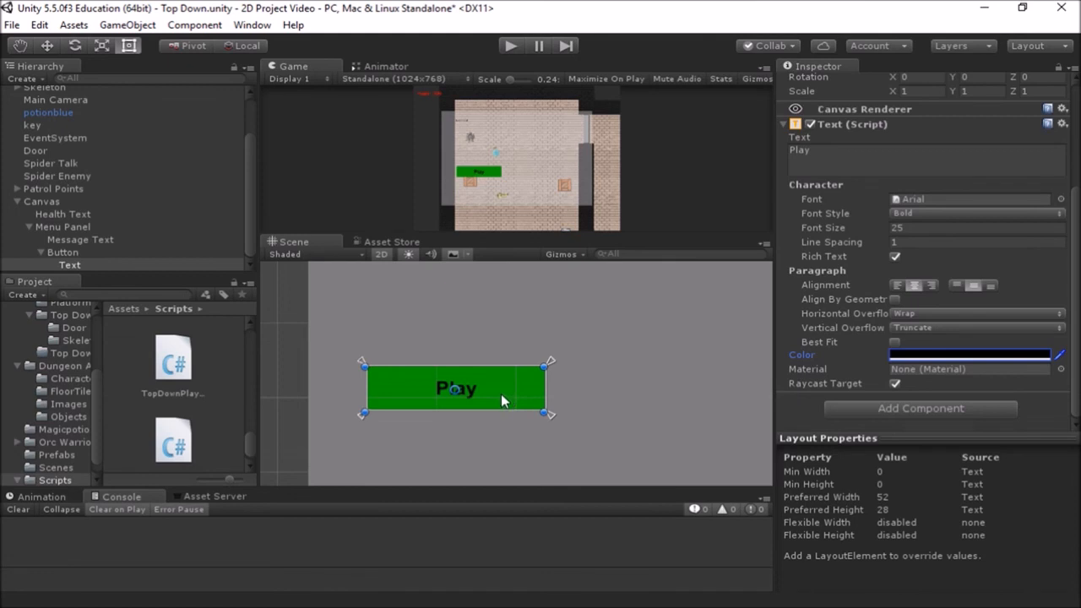
Duplicate the green button under the Menu Panel and move the copy to the panel's right side, level with the original
scroll(505, 397, down, 5)
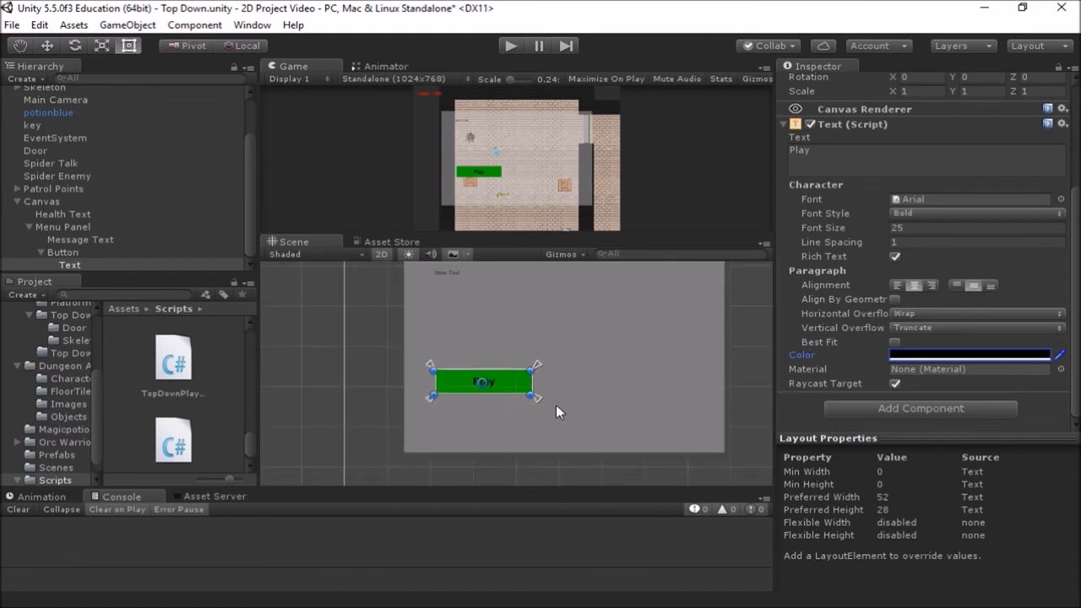
scroll(563, 408, up, 1)
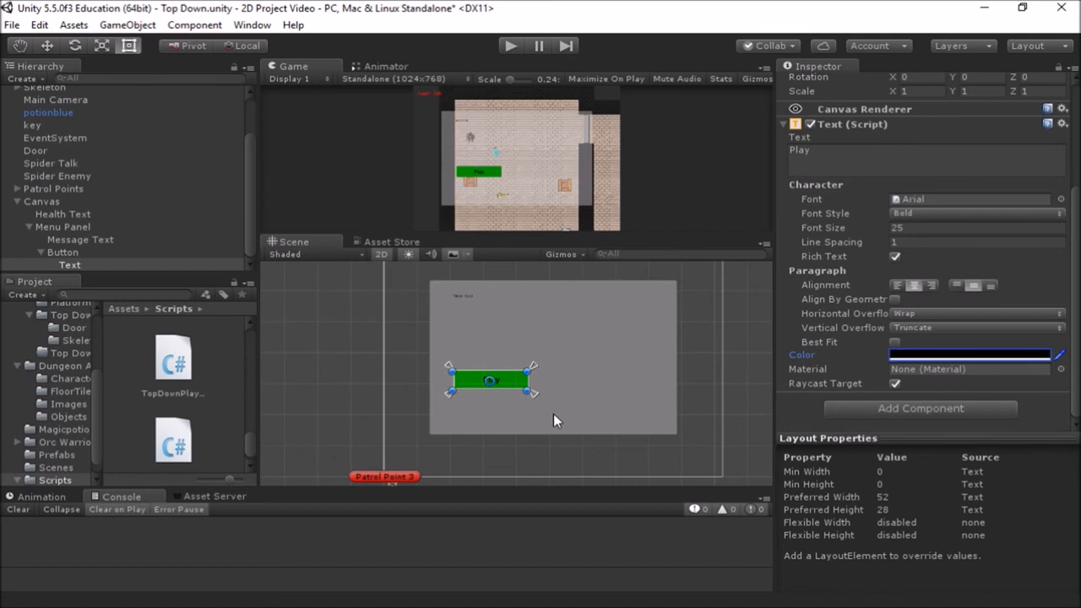
click(52, 253)
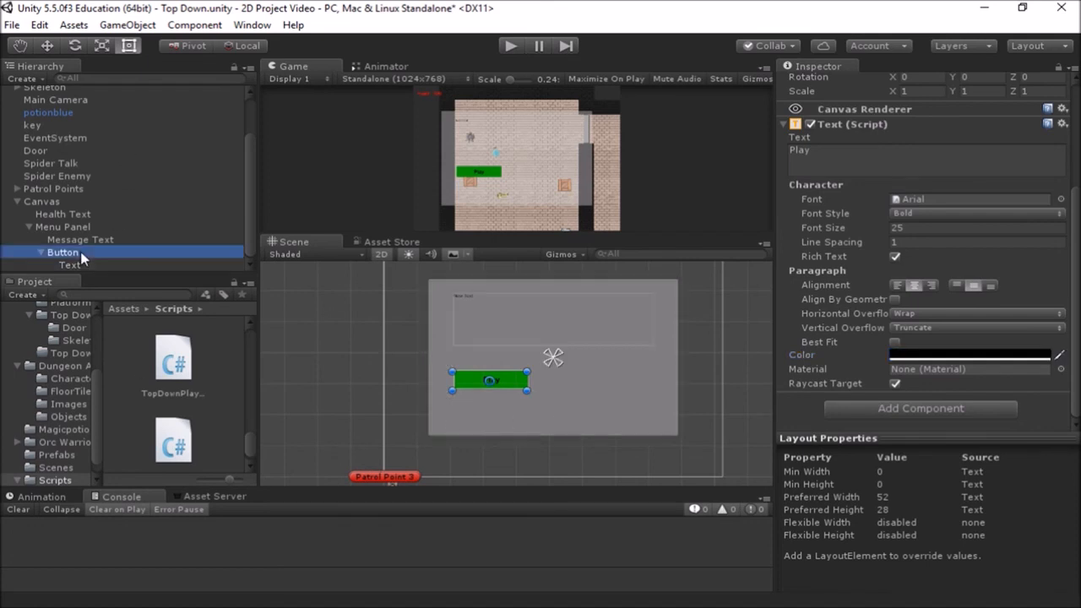
click(41, 253)
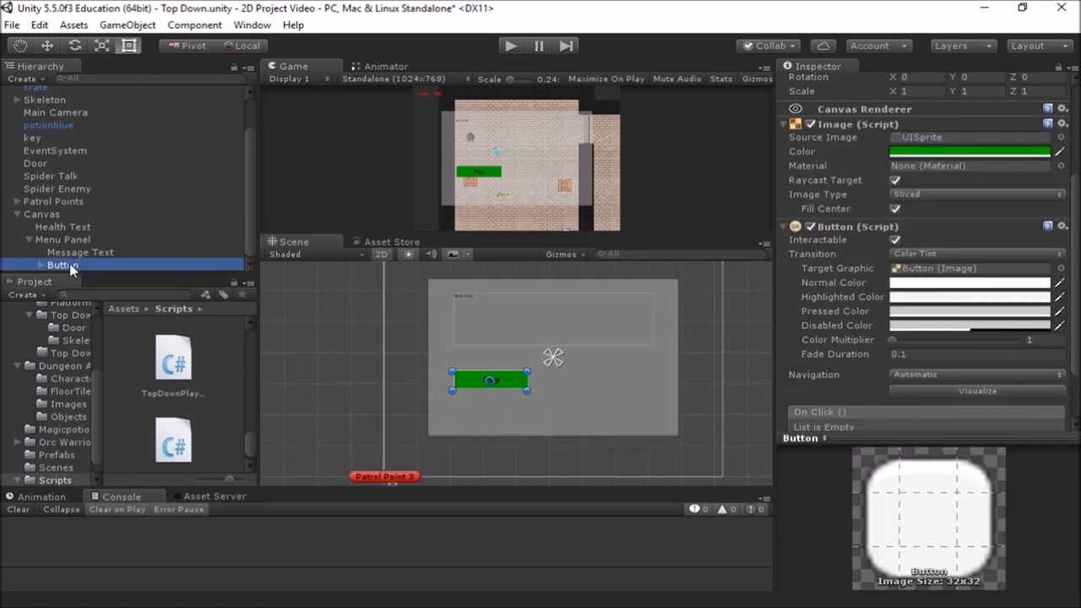
right_click(71, 269)
click(133, 333)
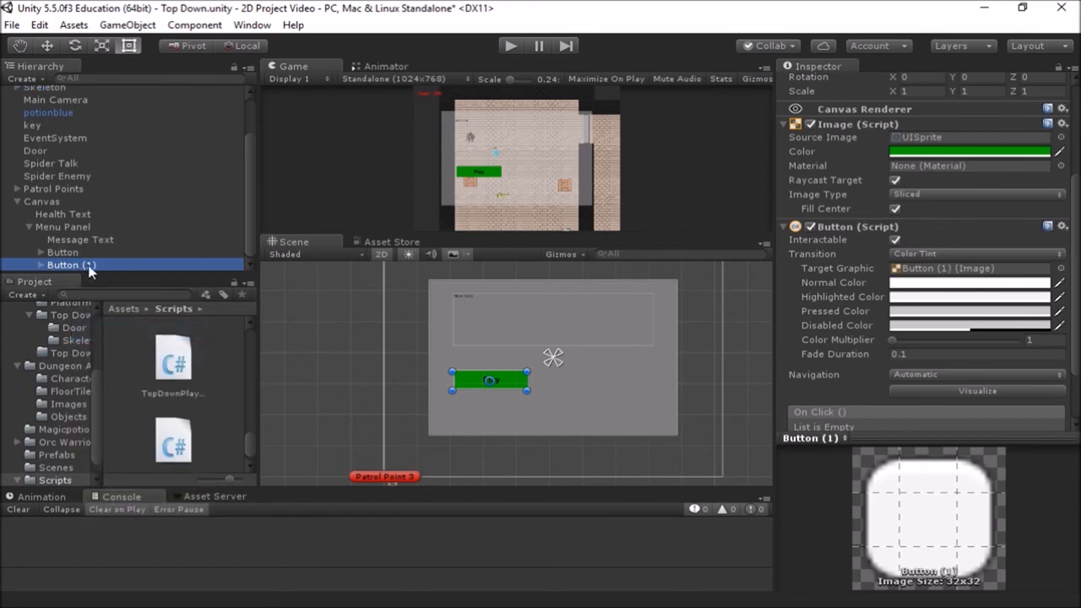
drag(516, 385, 642, 386)
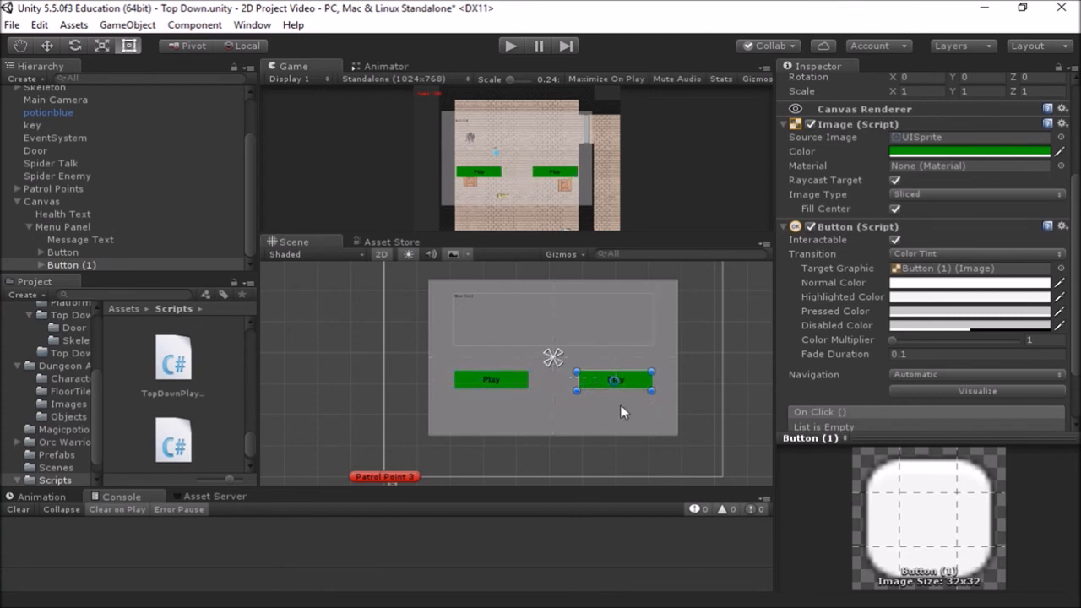
Rename the original button under the Menu Panel as Play Button
click(66, 252)
key(F2)
text(Play Bu)
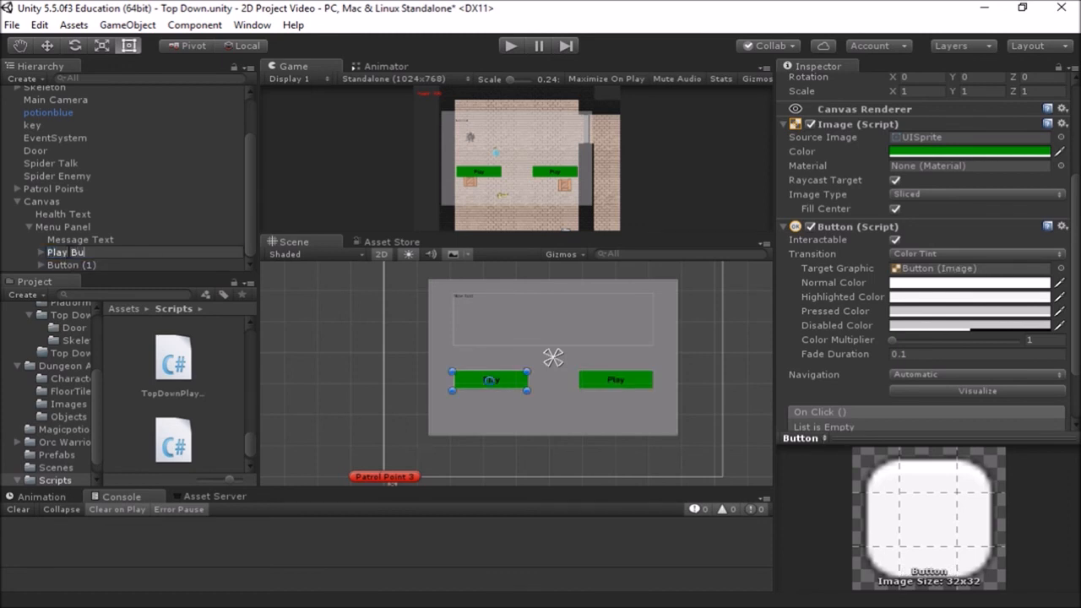
text(tton)
key(Return)
Rename the duplicated button, Button (1), as Quit Button
click(73, 265)
click(73, 265)
text(Q)
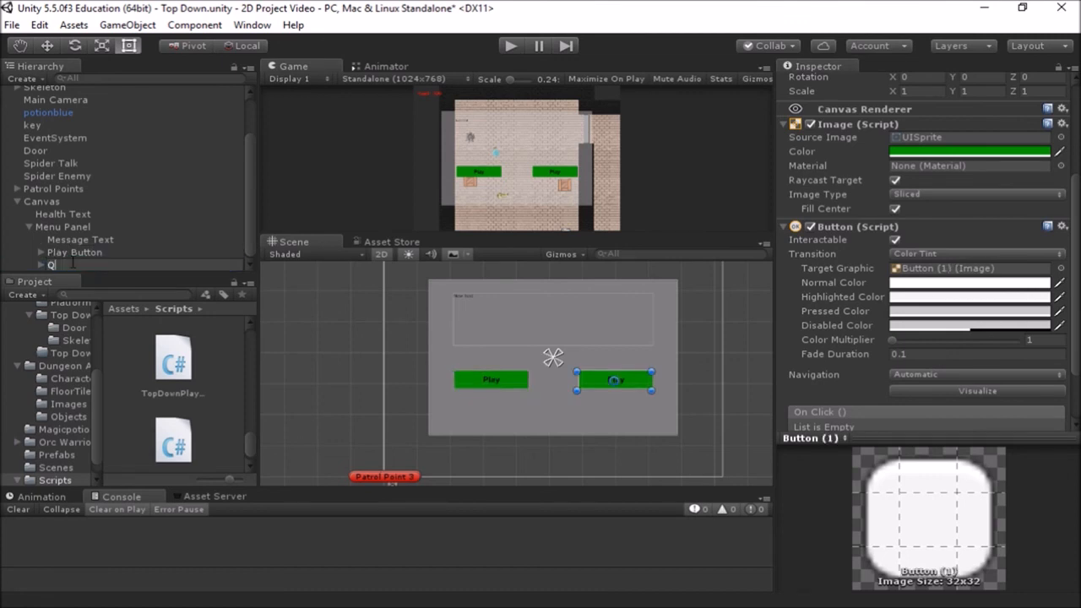
text(uit Button)
key(Return)
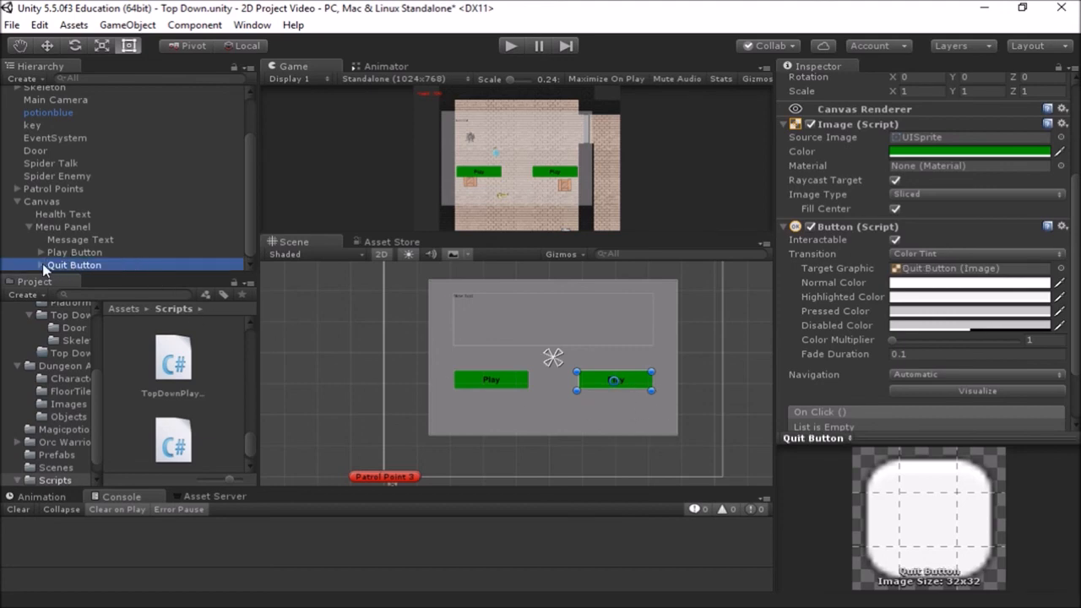
Set the Quit Button's image color to bright red, hex FF0000
click(985, 152)
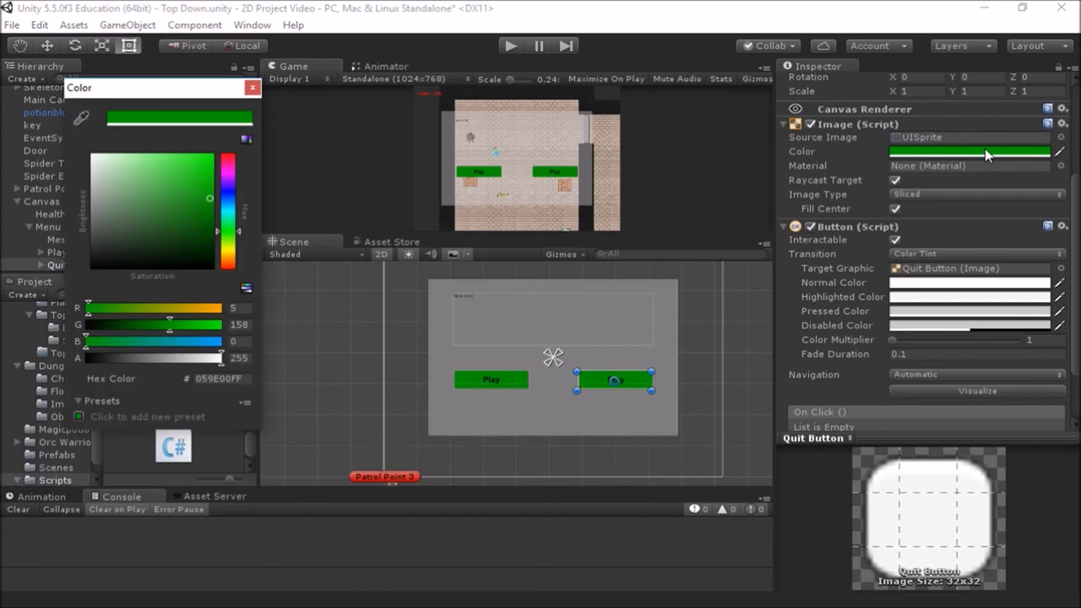
drag(229, 245, 228, 268)
drag(220, 160, 216, 159)
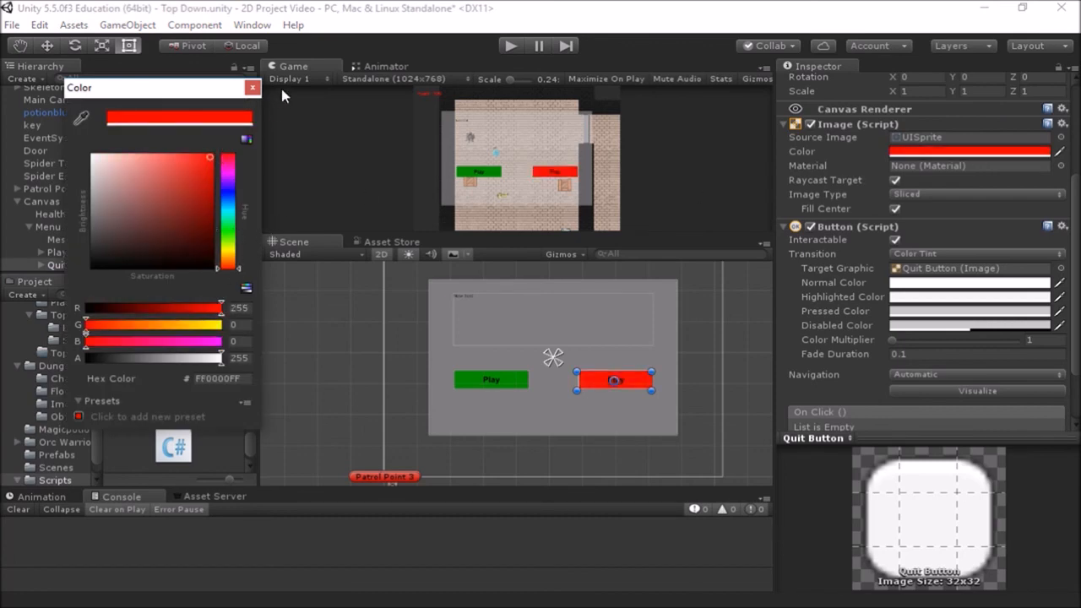
click(252, 87)
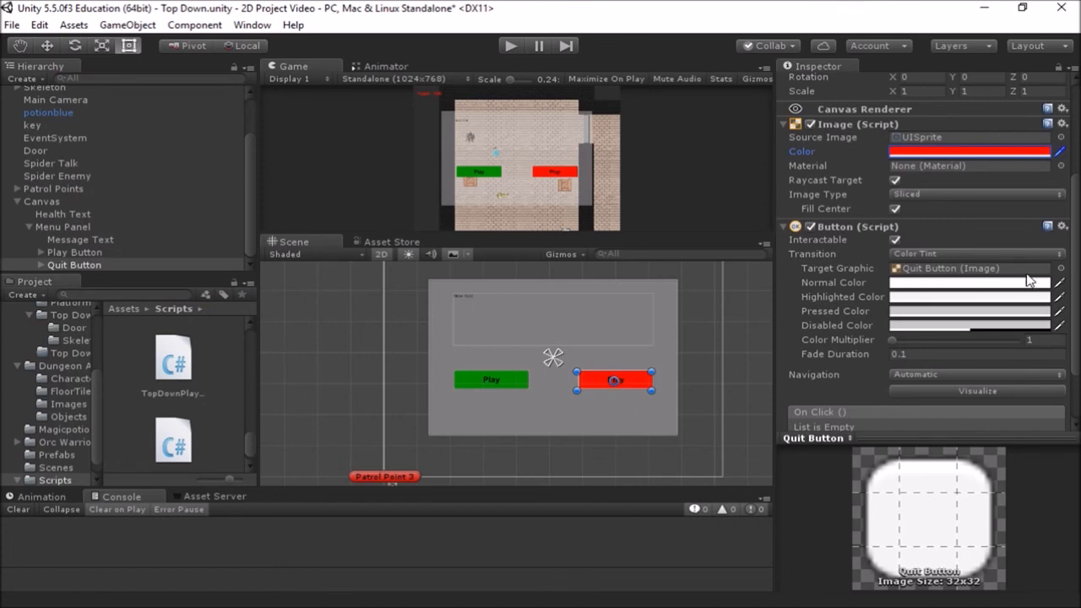
Change the label text inside the Quit Button to Quit
click(41, 262)
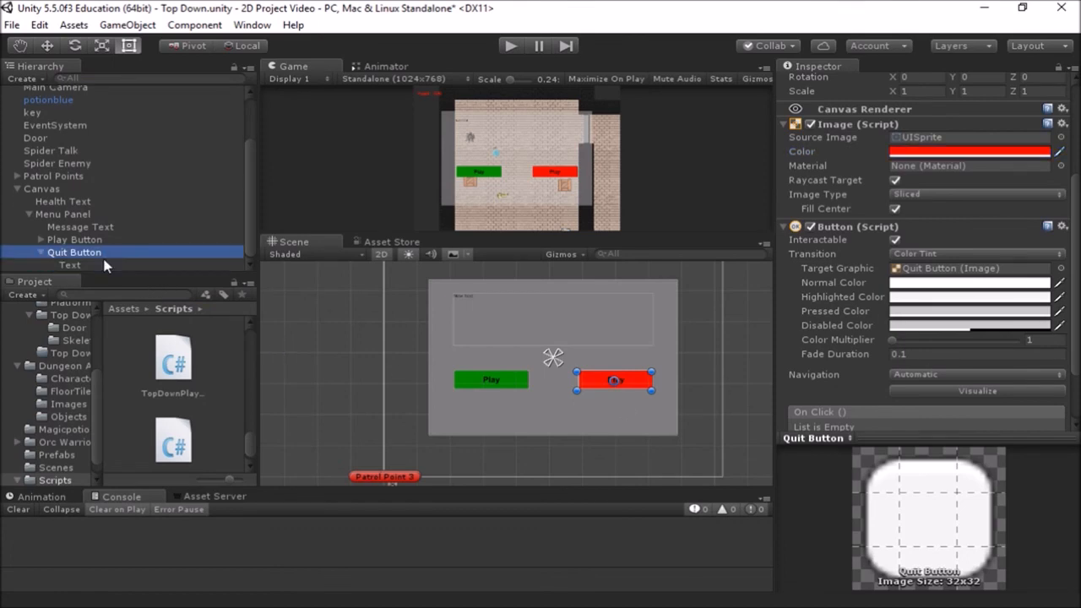
click(80, 267)
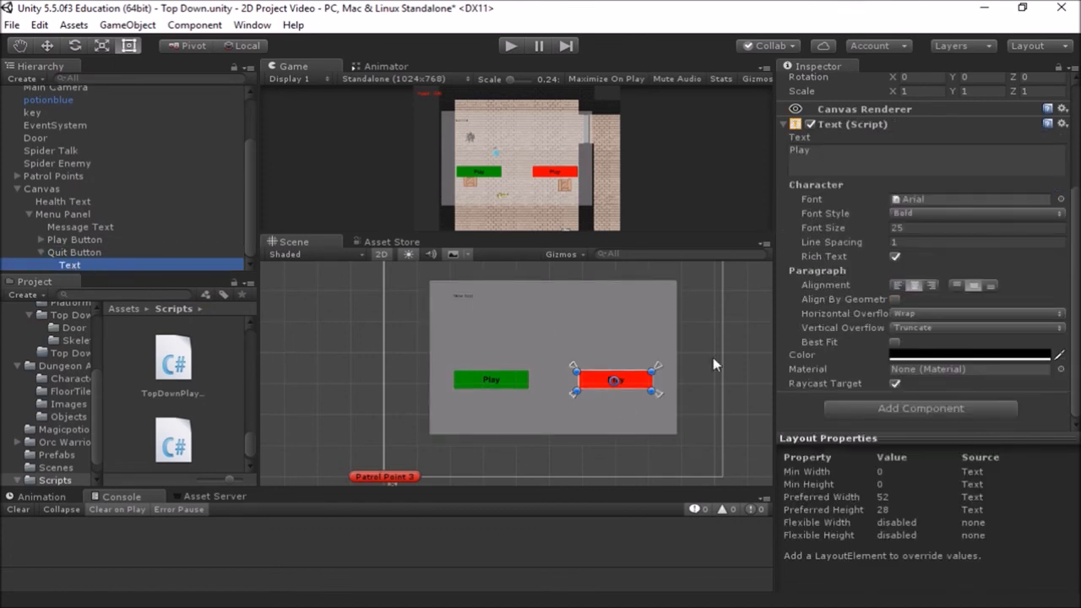
click(825, 149)
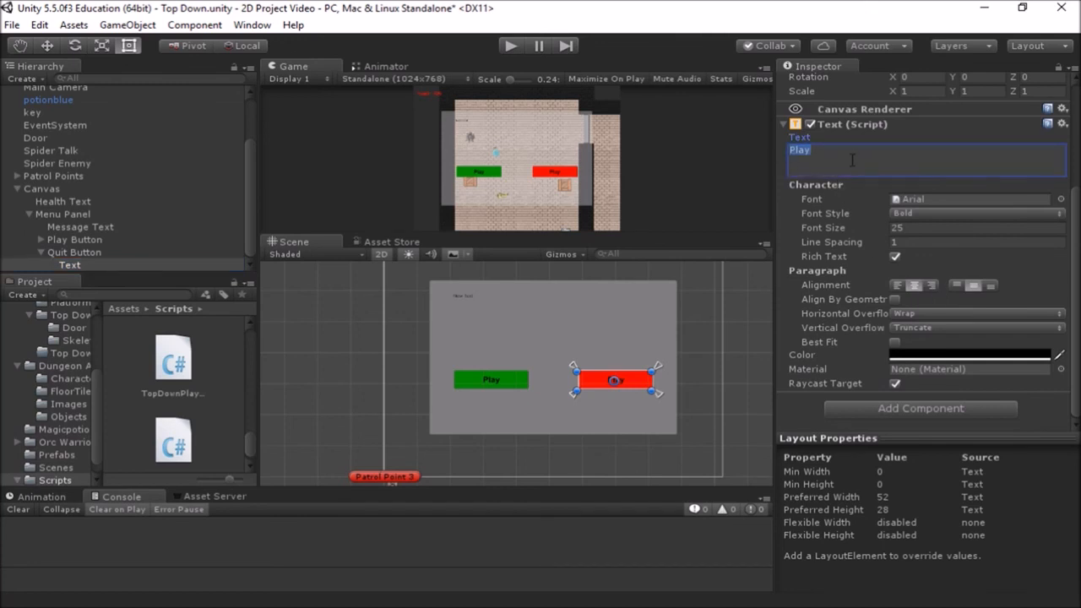
text(Qui)
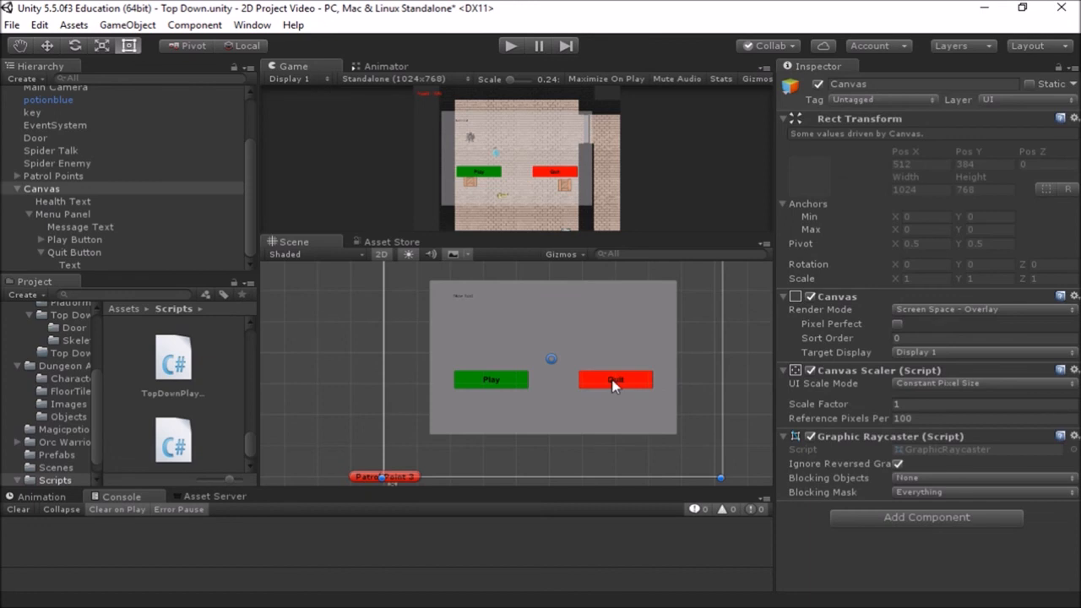
Set the Message Text's font size to 50 and center it horizontally
scroll(615, 387, up, 3)
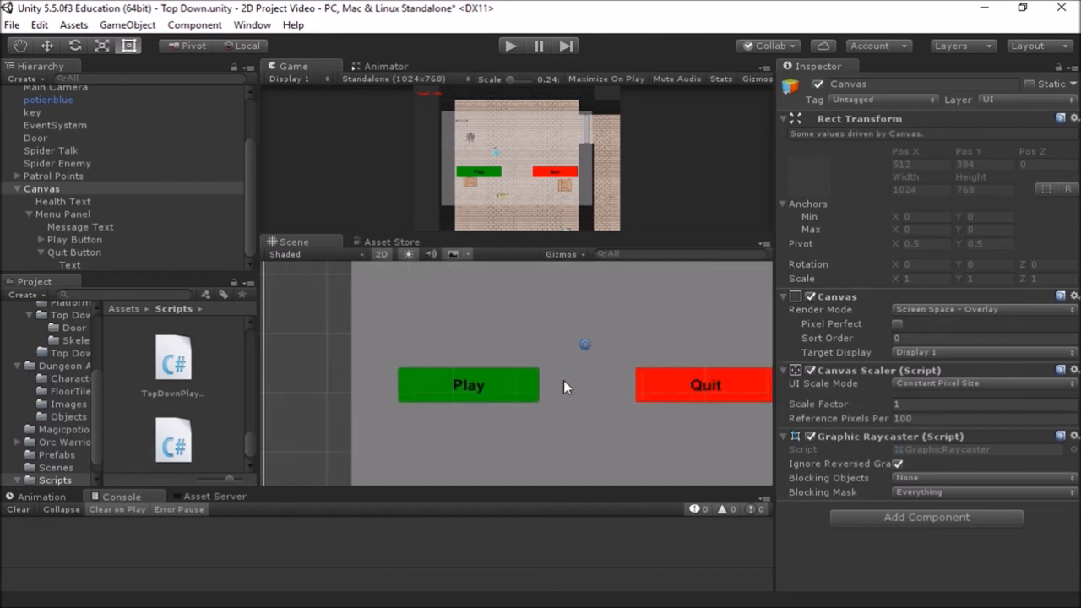
scroll(563, 380, down, 5)
click(479, 304)
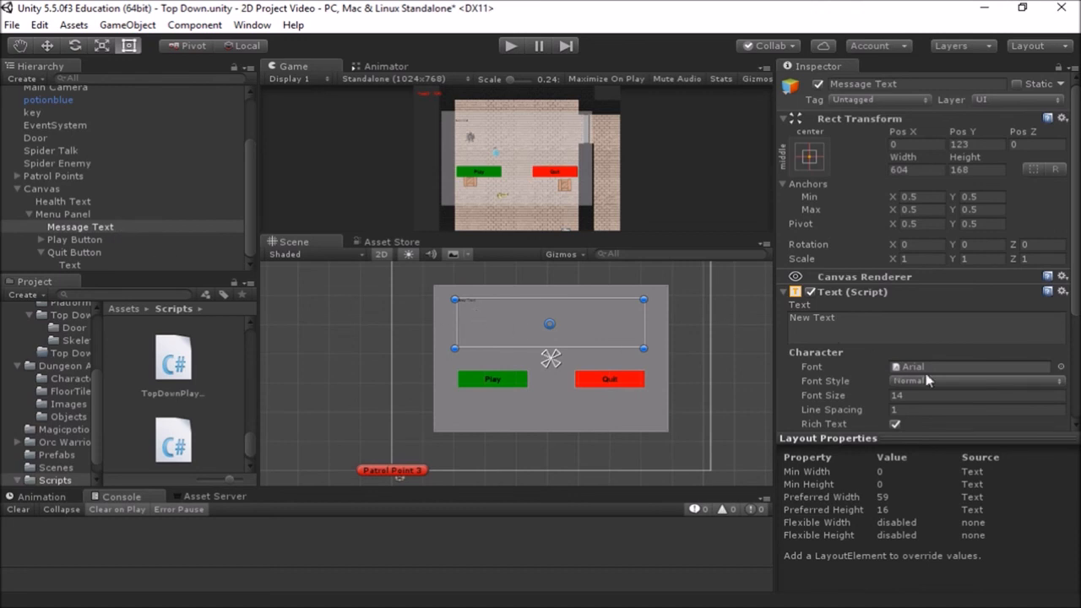
click(924, 396)
text(50)
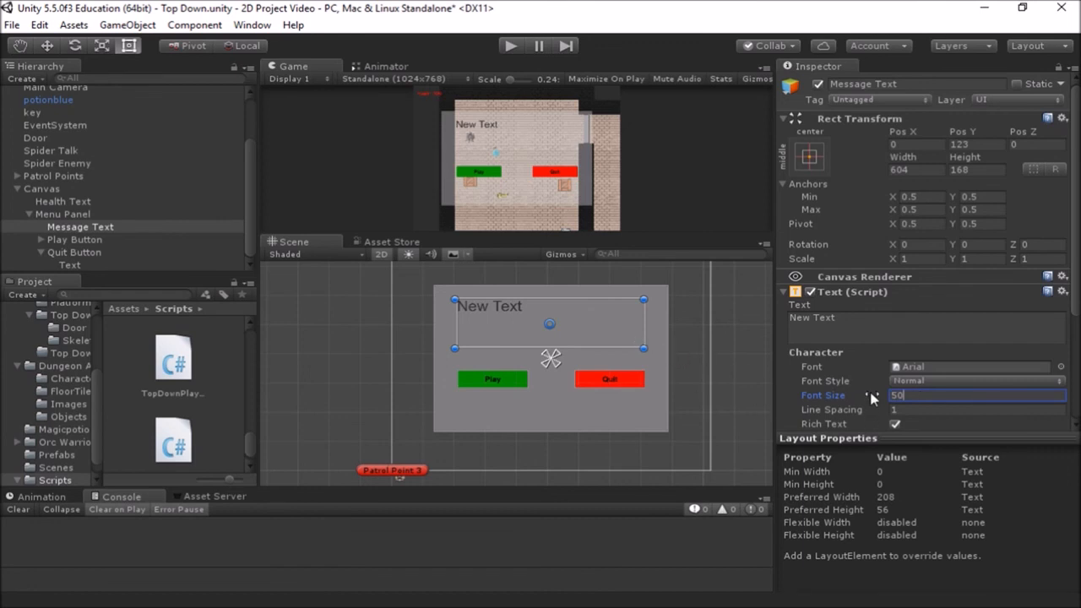
scroll(868, 402, down, 3)
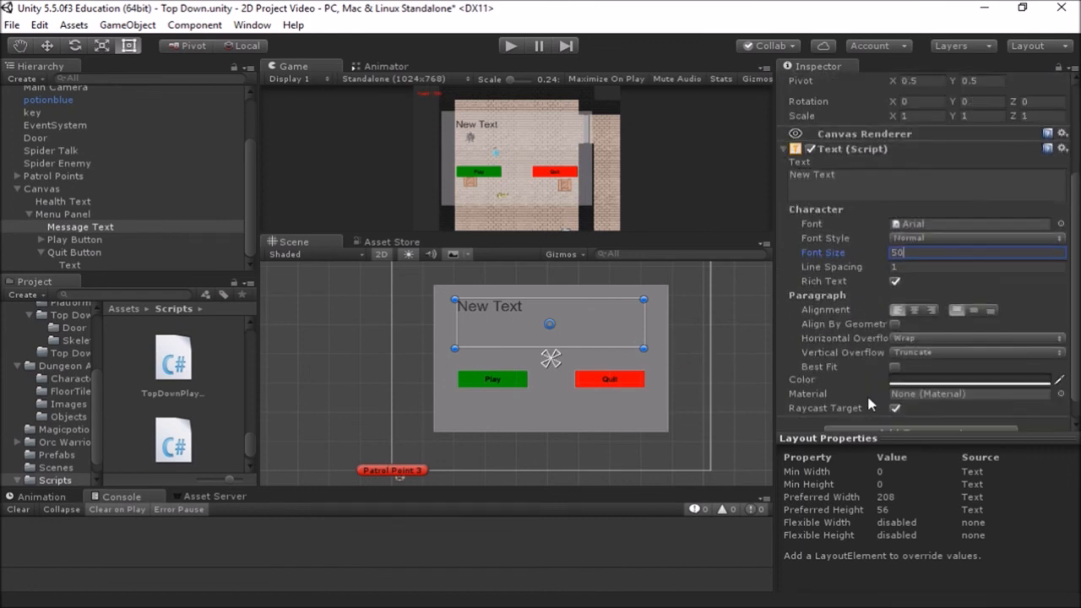
click(915, 310)
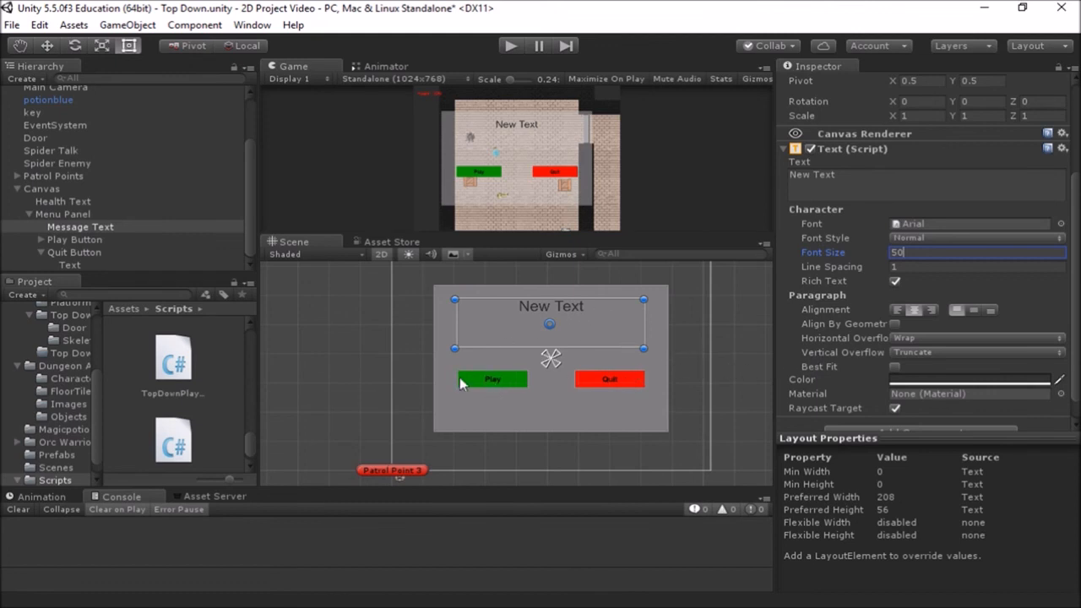
Examine the Menu Panel and its children: the Message Text, Play Button and Quit Button
click(41, 251)
click(74, 252)
click(76, 264)
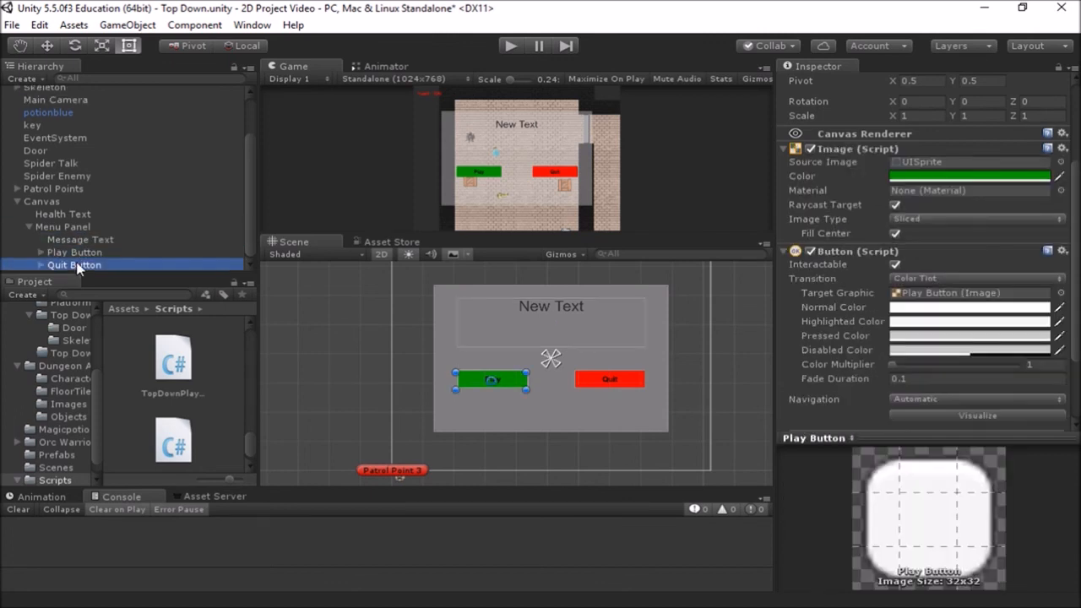
click(71, 252)
click(51, 239)
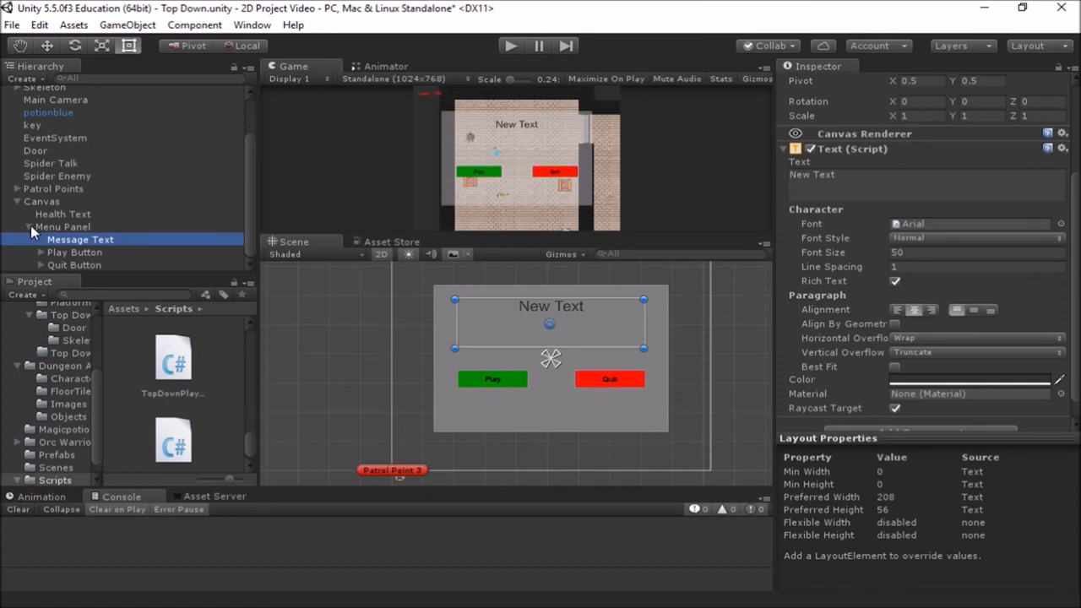
click(30, 226)
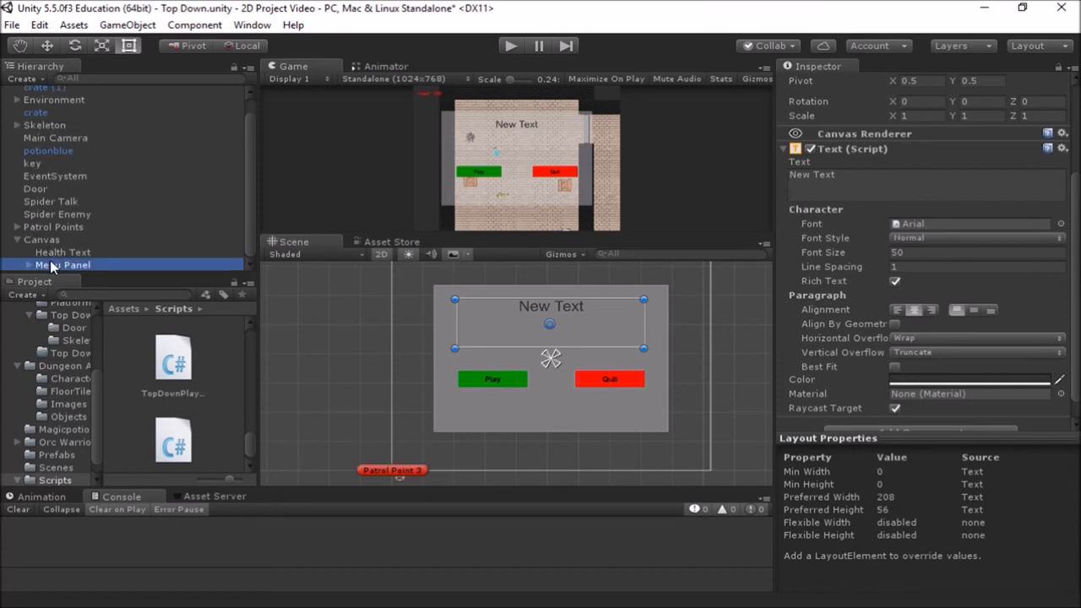
click(51, 262)
click(29, 264)
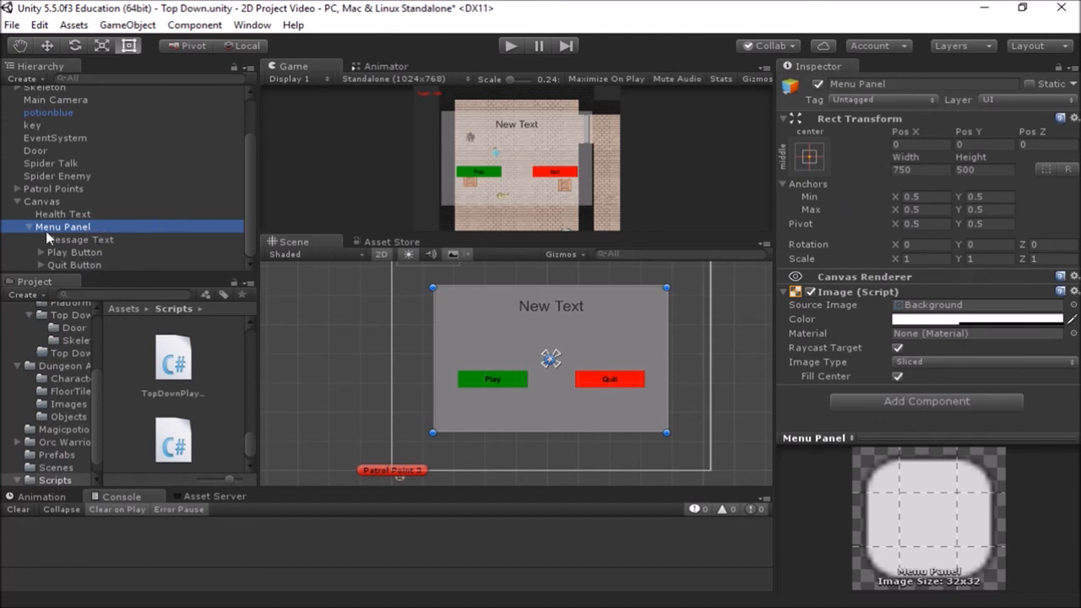
Toggle the Menu Panel's active state off and on to check how it affects the panel and its children
click(818, 85)
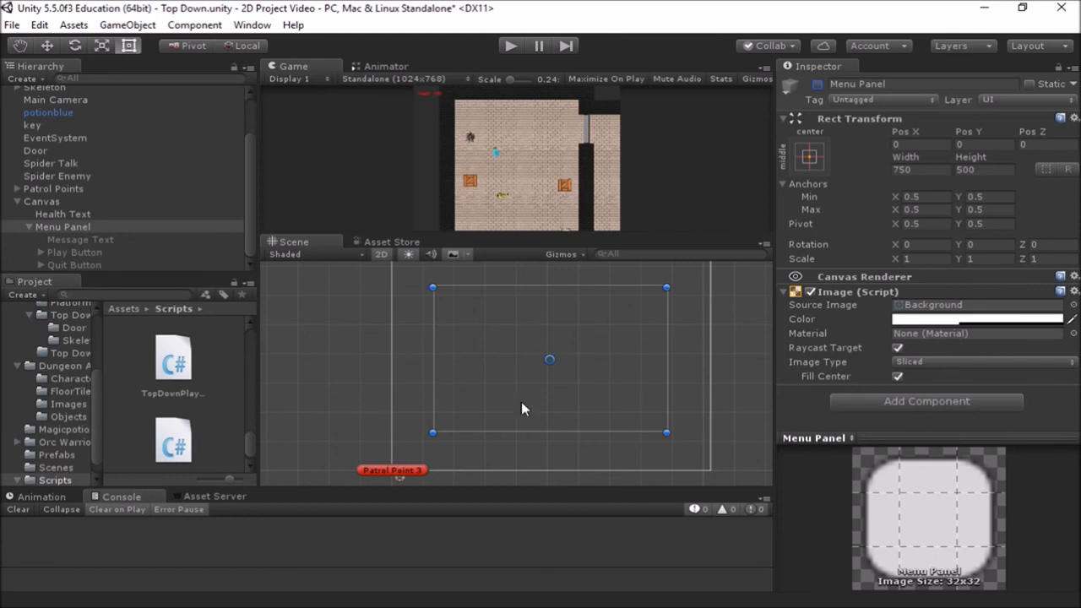
click(817, 85)
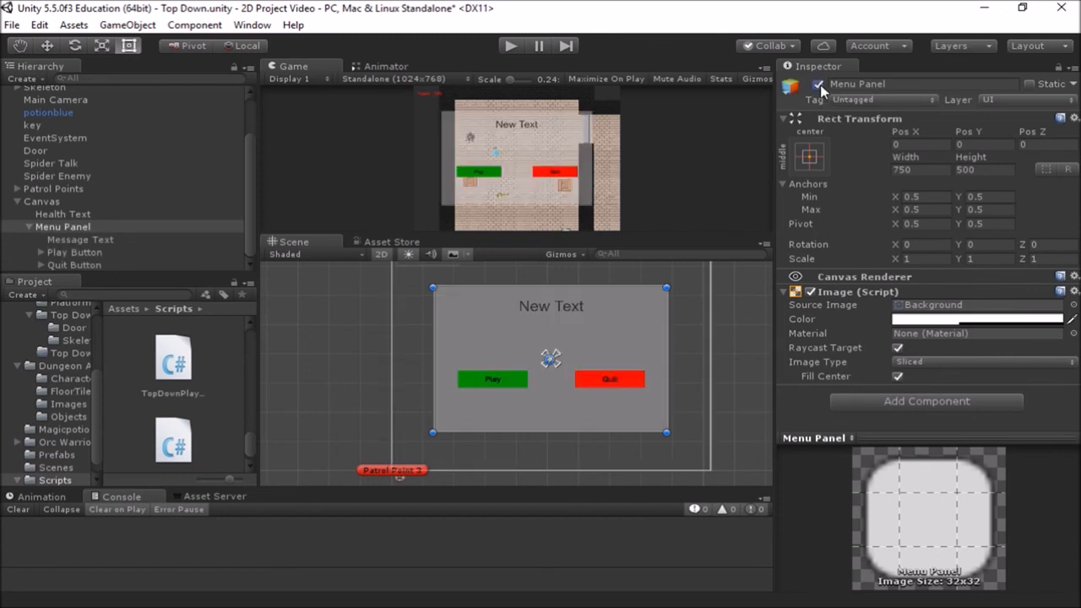
click(818, 85)
click(819, 85)
click(819, 84)
click(818, 84)
click(818, 84)
click(818, 85)
click(818, 84)
click(818, 85)
Change the Menu Panel's image color to blue, hex 3869DB
click(106, 227)
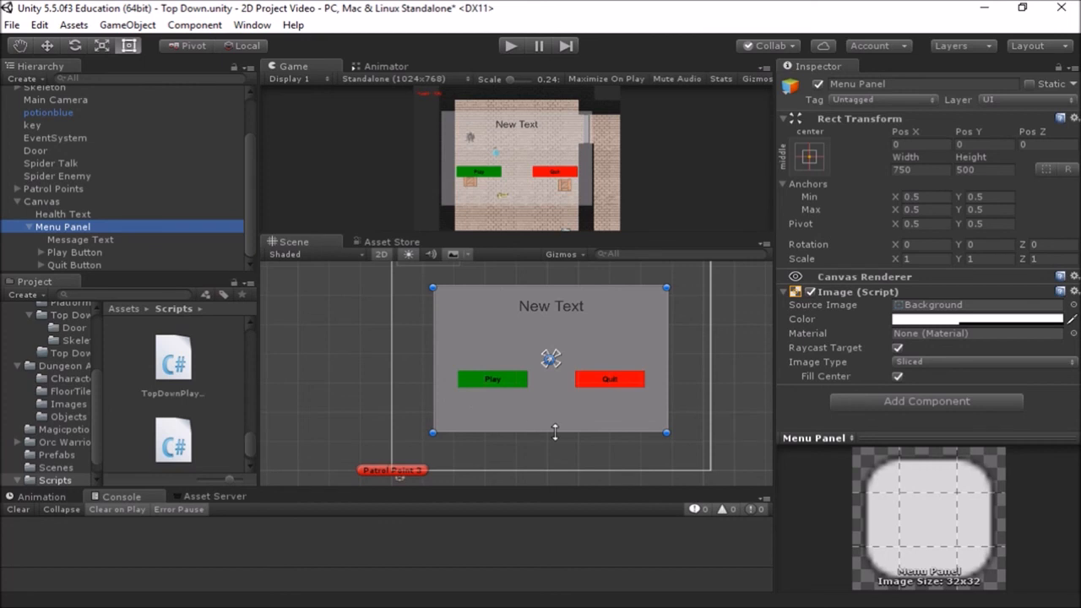
click(917, 322)
mouse_move(169, 186)
mouse_down()
mouse_move(189, 161)
mouse_move(140, 181)
mouse_up()
mouse_move(230, 205)
mouse_down()
mouse_move(228, 187)
mouse_move(228, 197)
mouse_up()
drag(140, 181, 180, 173)
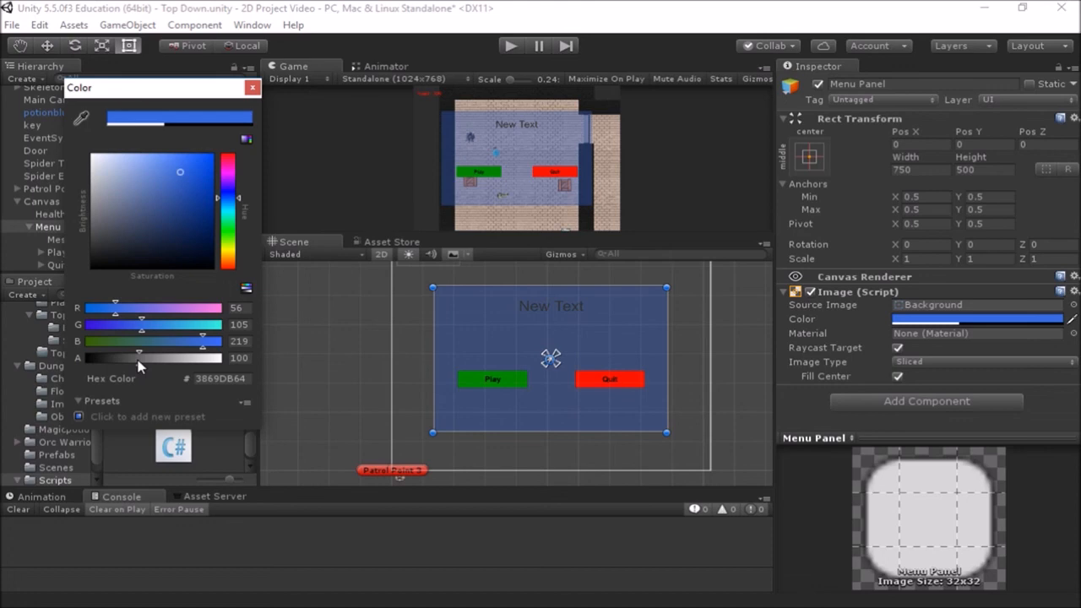
Try full opacity and full transparency on the Menu Panel's blue color, and settle on an alpha of 128
drag(139, 359, 226, 365)
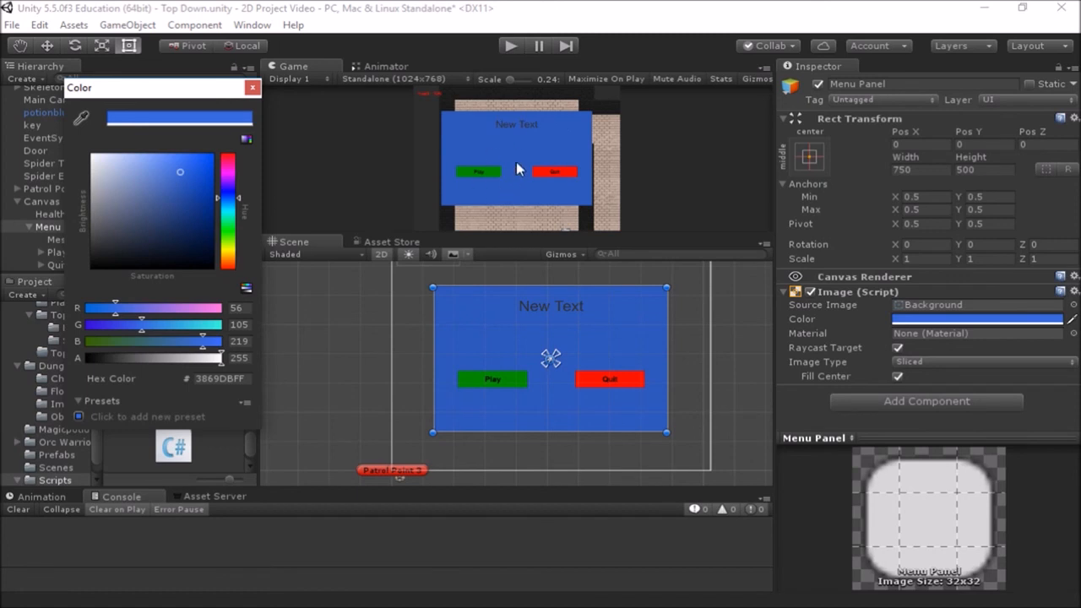
drag(219, 365, 70, 361)
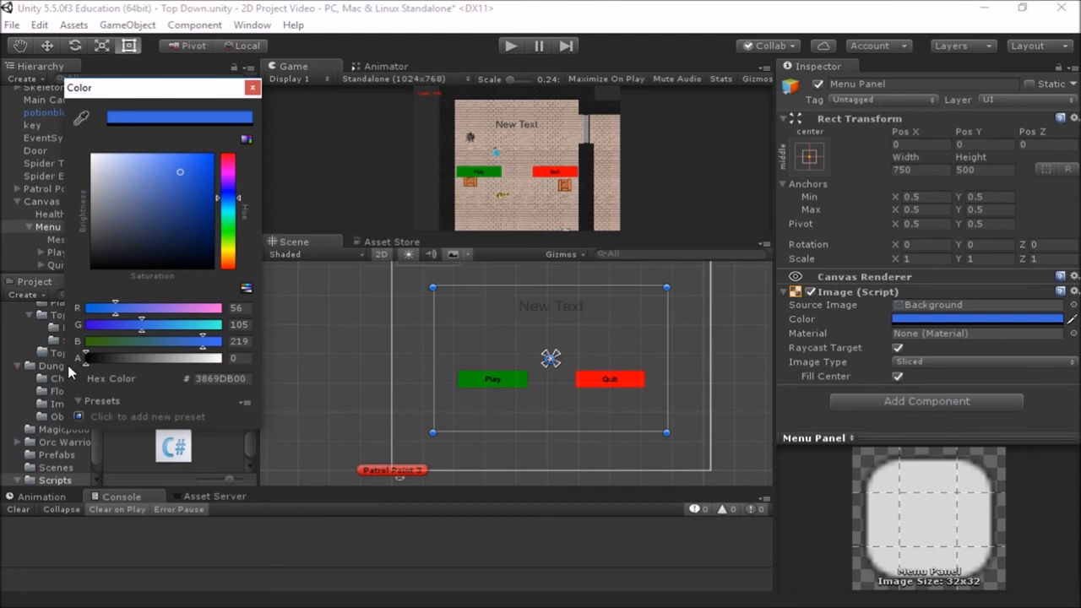
drag(85, 365, 153, 369)
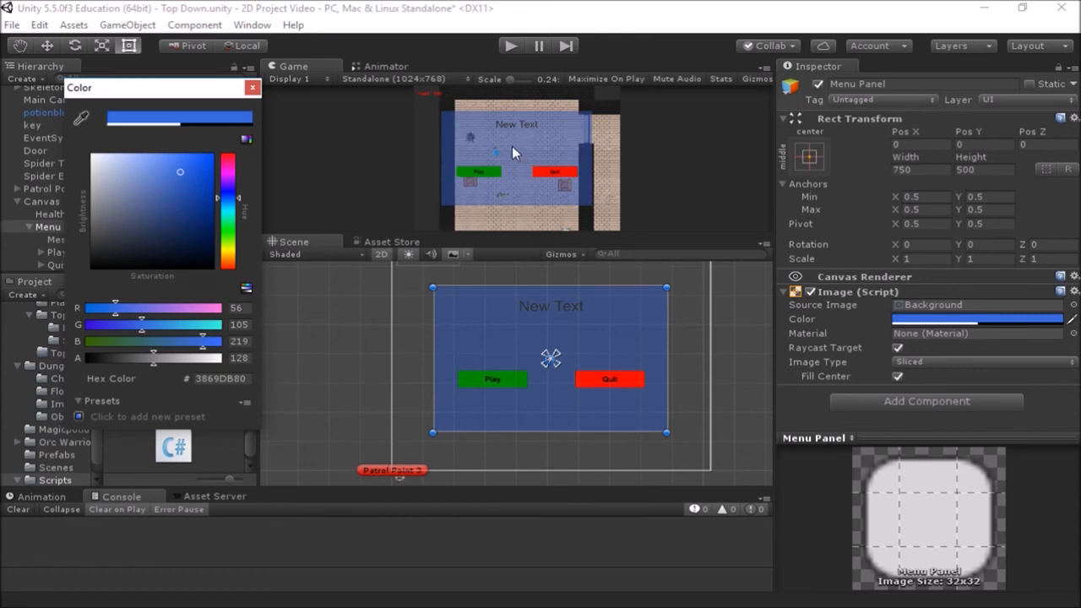
click(254, 88)
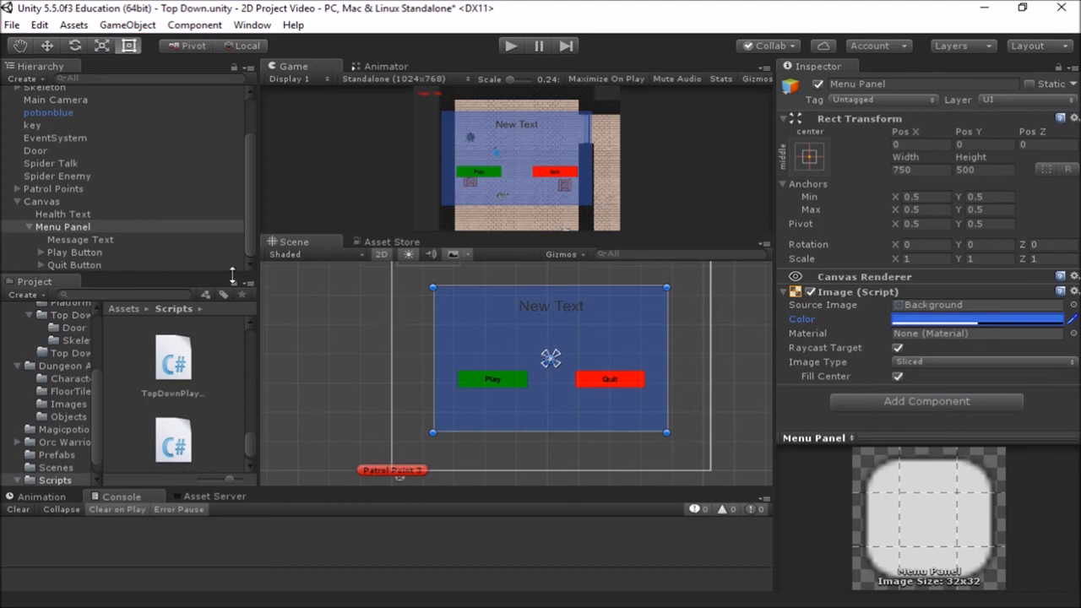
Switch to MonoDevelop and review the variable declarations in TopDownPlayerMovement.cs down to healthText
key(alt+Tab)
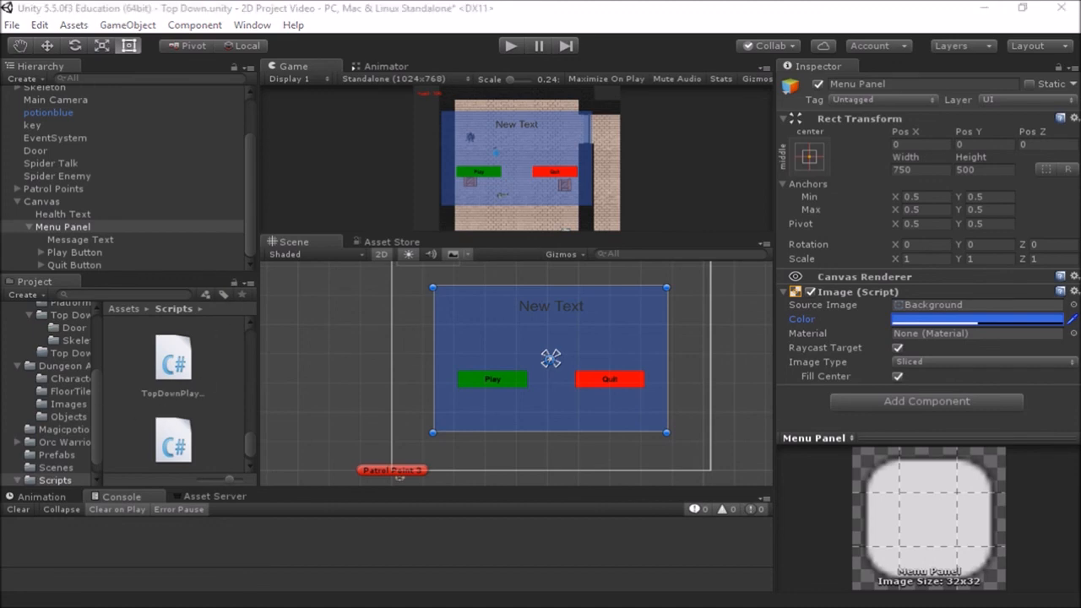
ctrl+scroll(244, 459, up, 2)
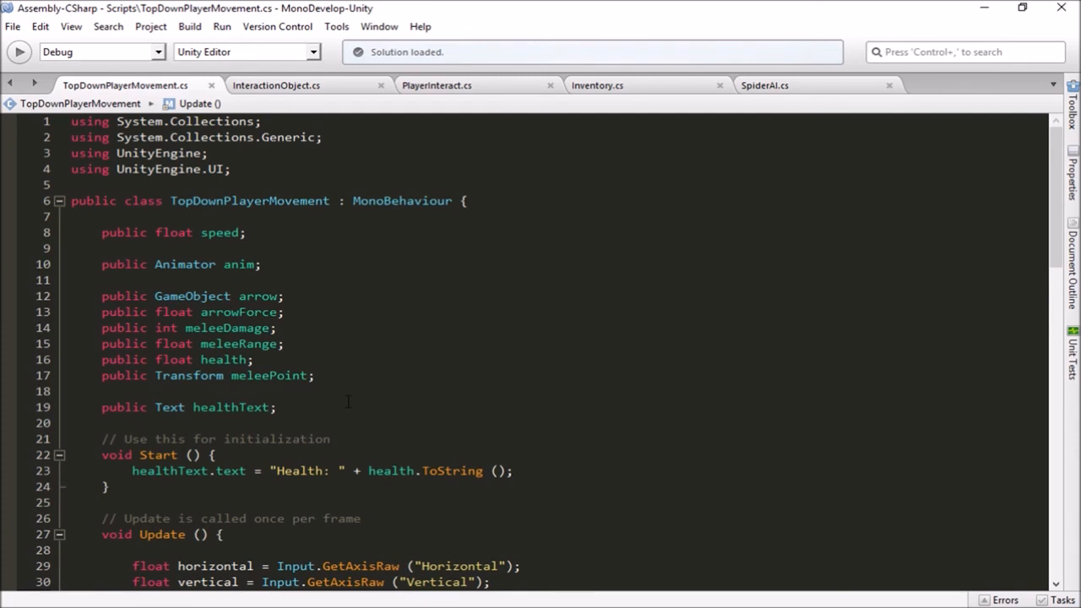
scroll(349, 402, down, 2)
click(283, 294)
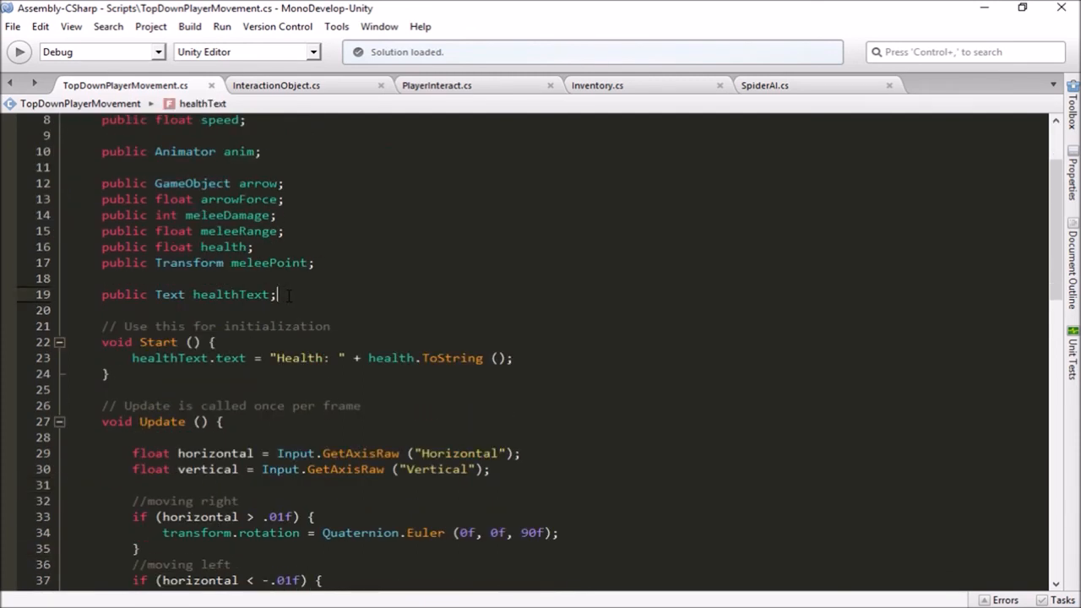
Switch back to Unity and examine the Menu Panel and its Message Text as the objects the script must reference
key(alt+Tab)
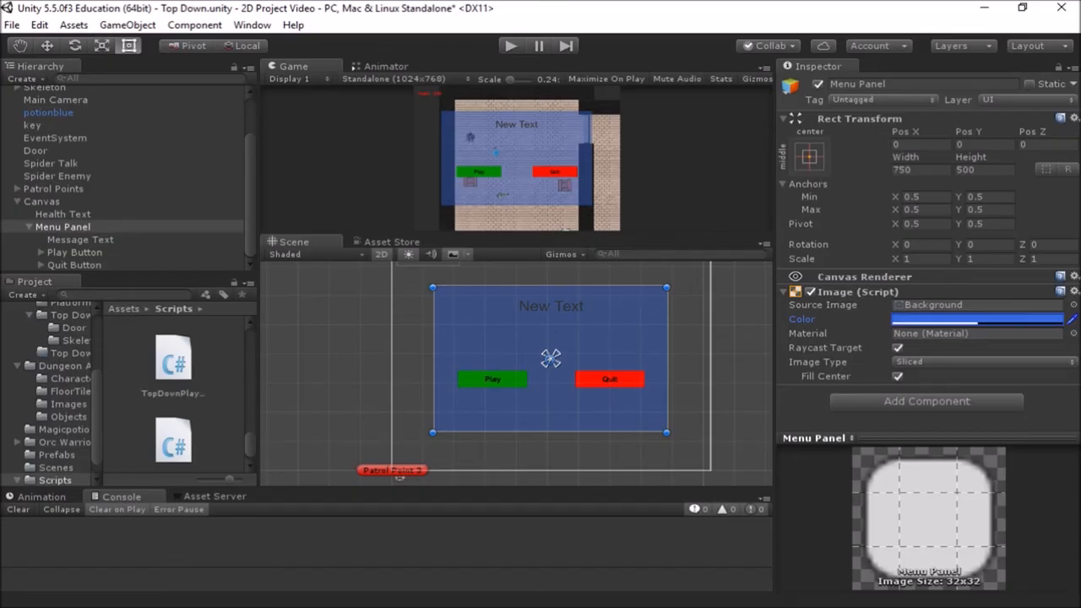
click(66, 225)
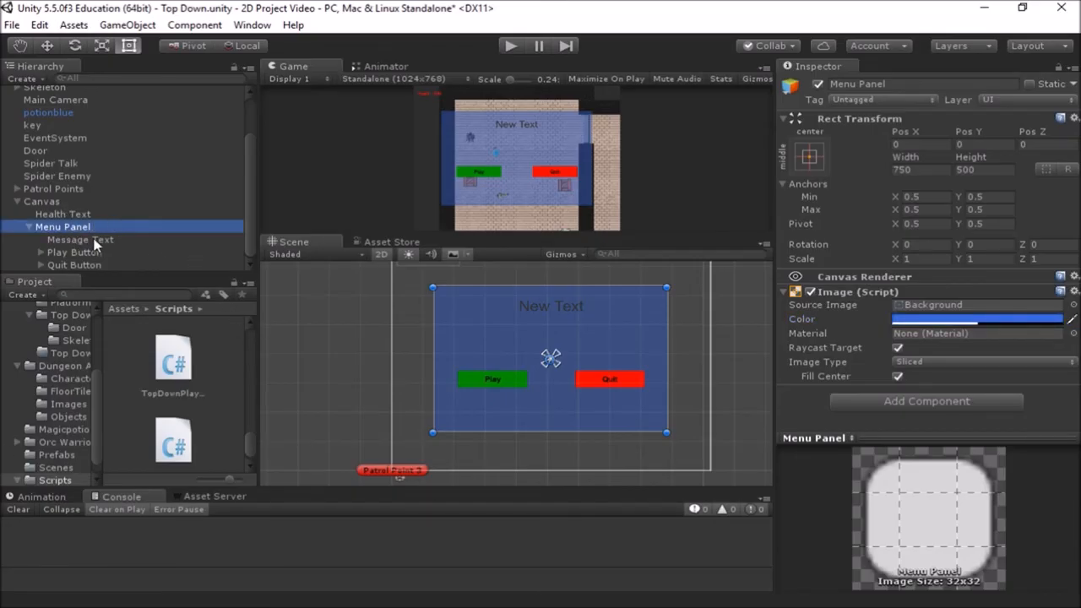
click(94, 239)
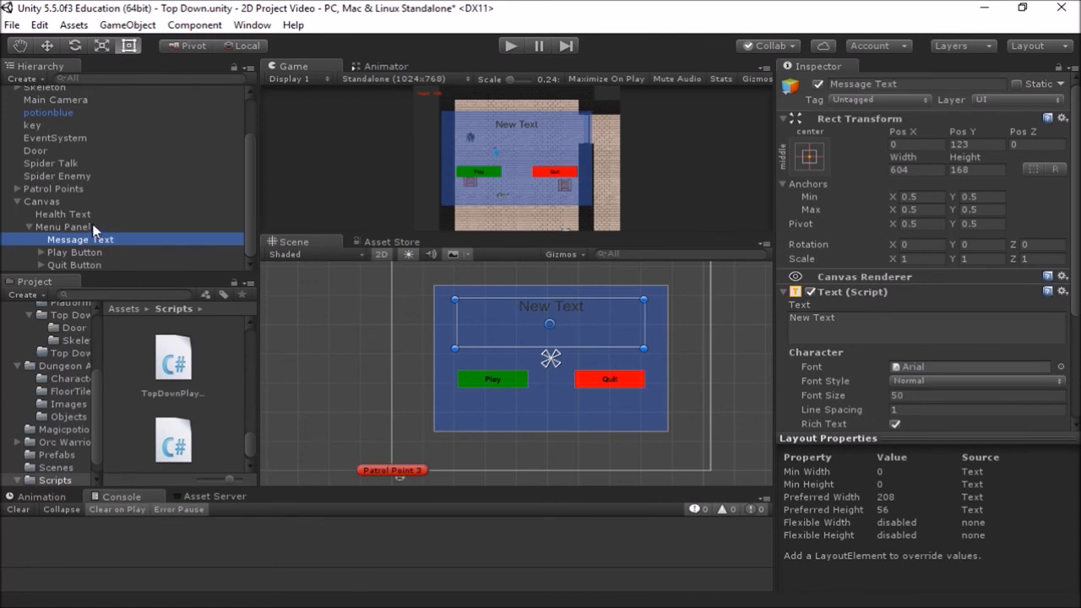
click(63, 227)
click(133, 239)
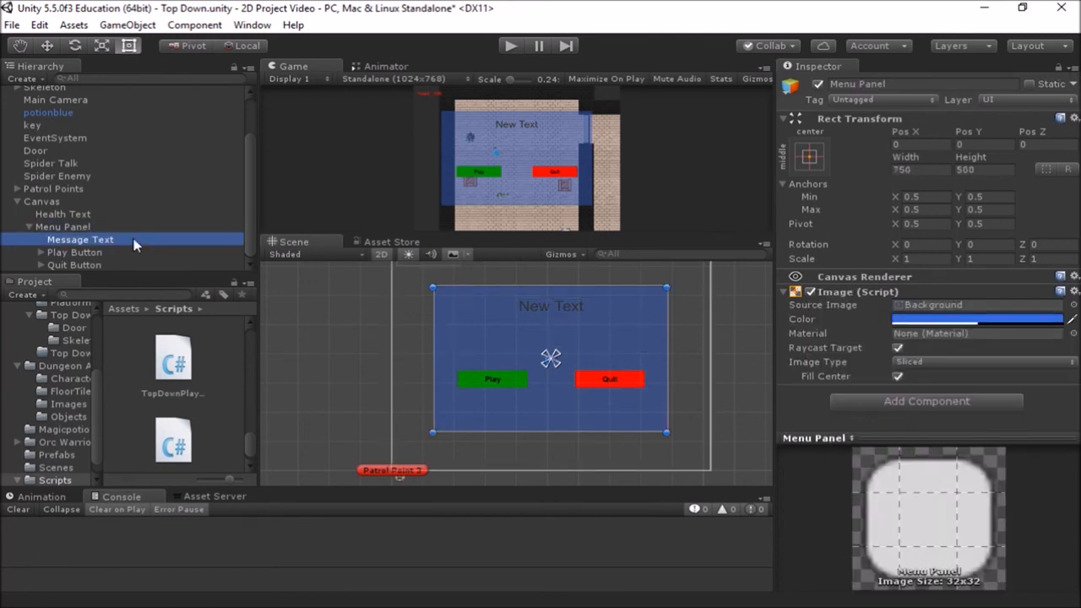
click(110, 228)
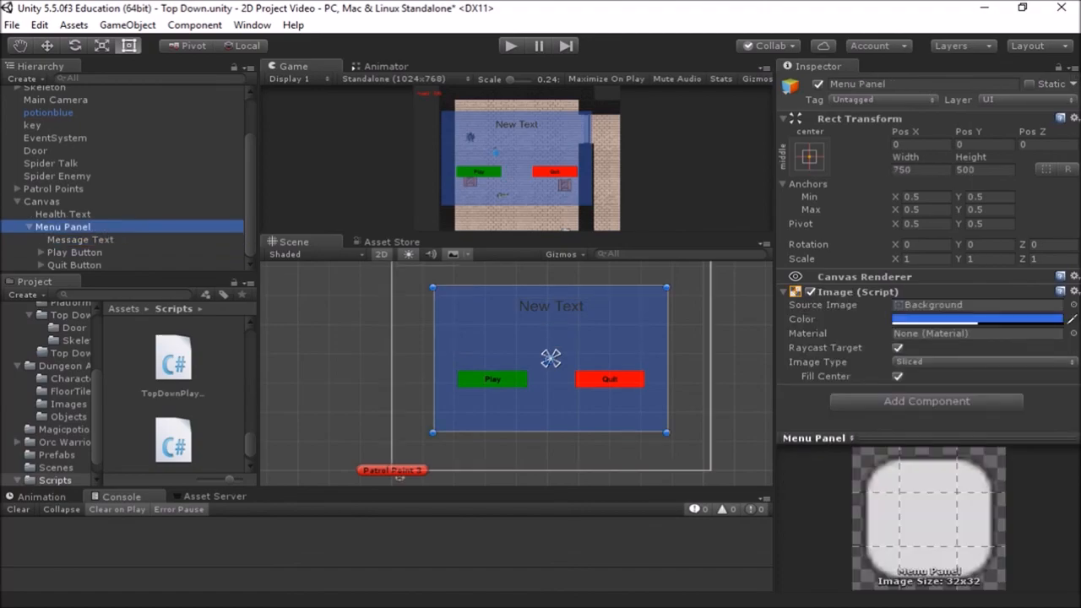
Switch to MonoDevelop and declare a public GameObject variable named menuPanel below healthText in TopDownPlayerMovement.cs
key(alt+Tab)
click(278, 294)
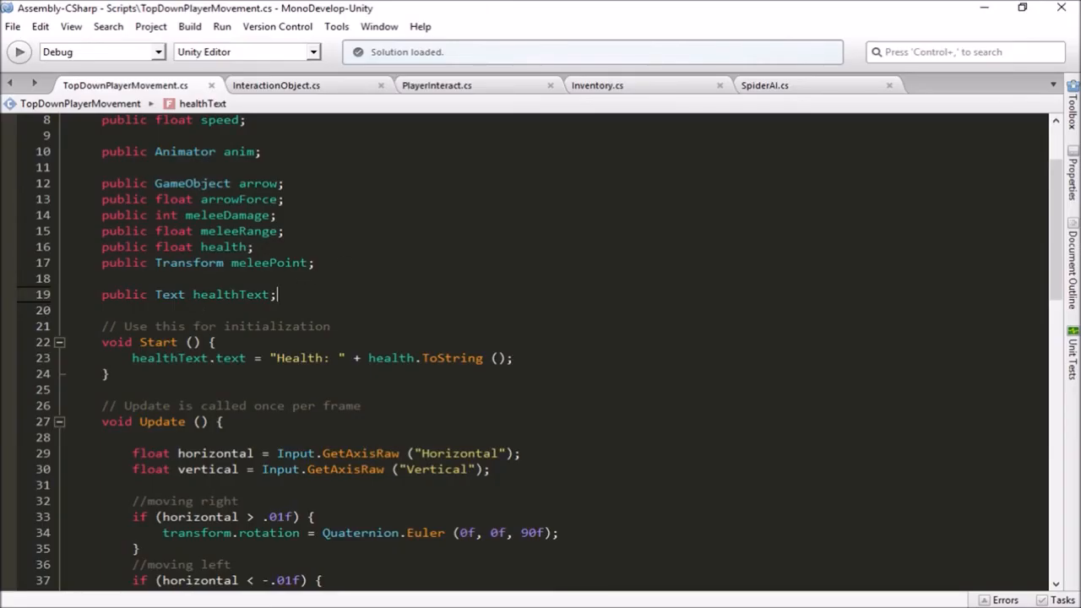
key(Return)
text(public )
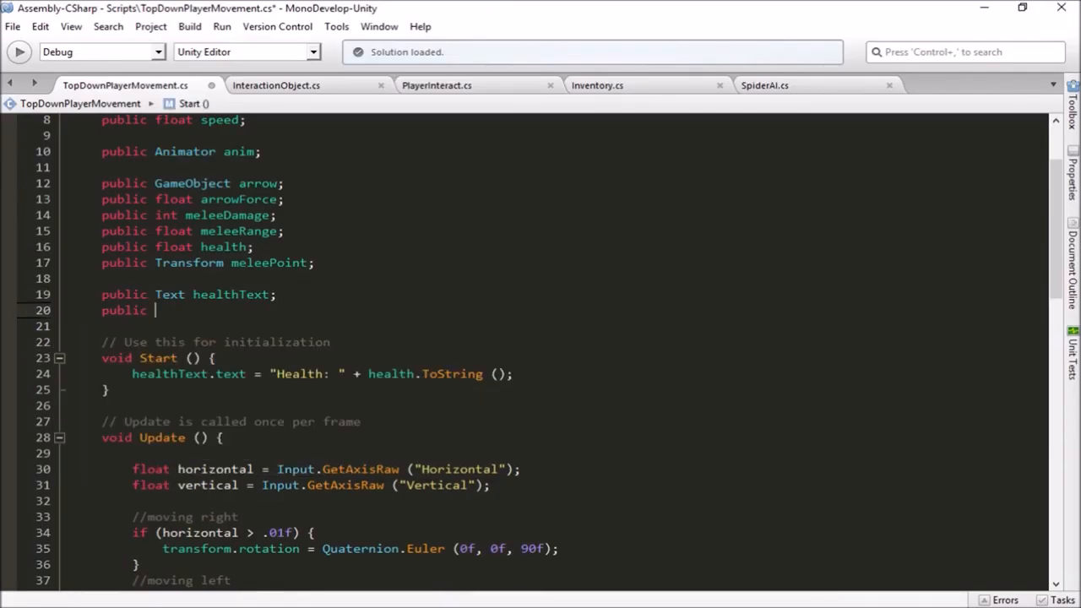
text(Game)
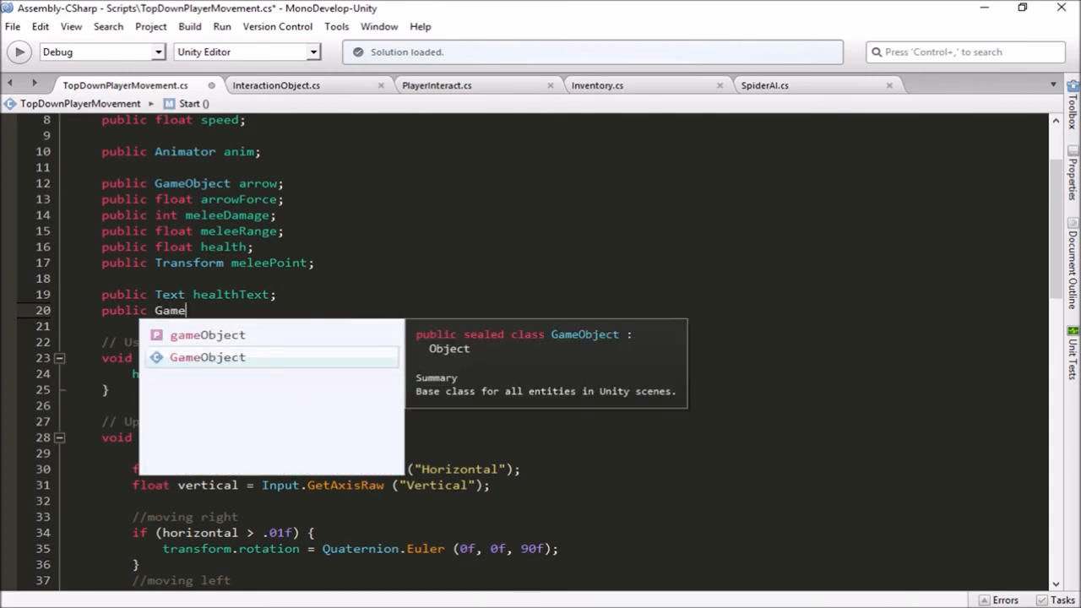
key(Return)
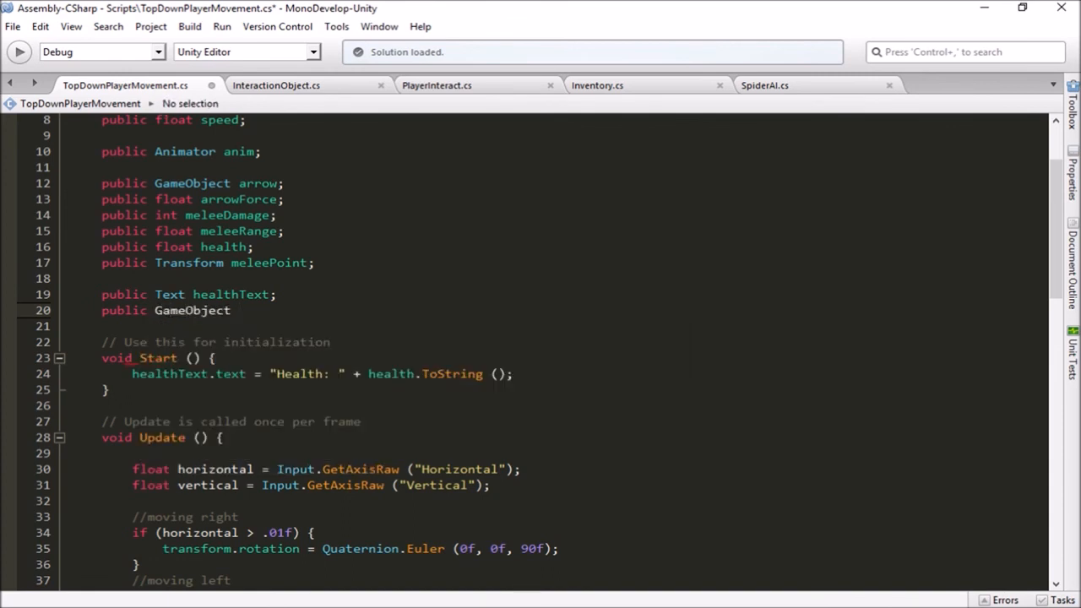
text(menuPanel;)
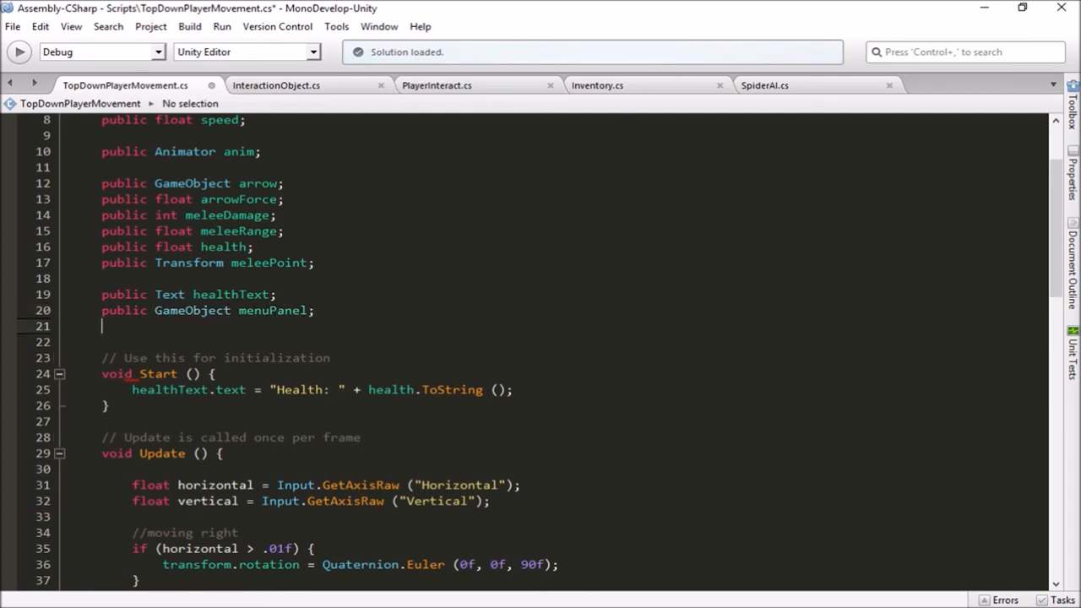
Declare a public Text variable named messageText below menuPanel and save the script
key(Return)
text(public Text)
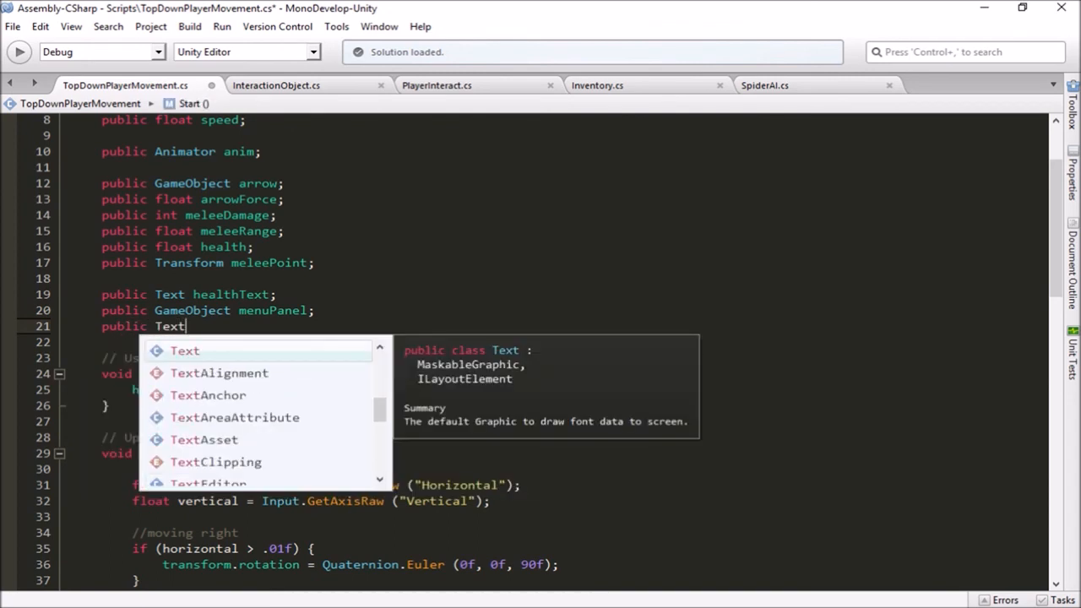
text( messageText;)
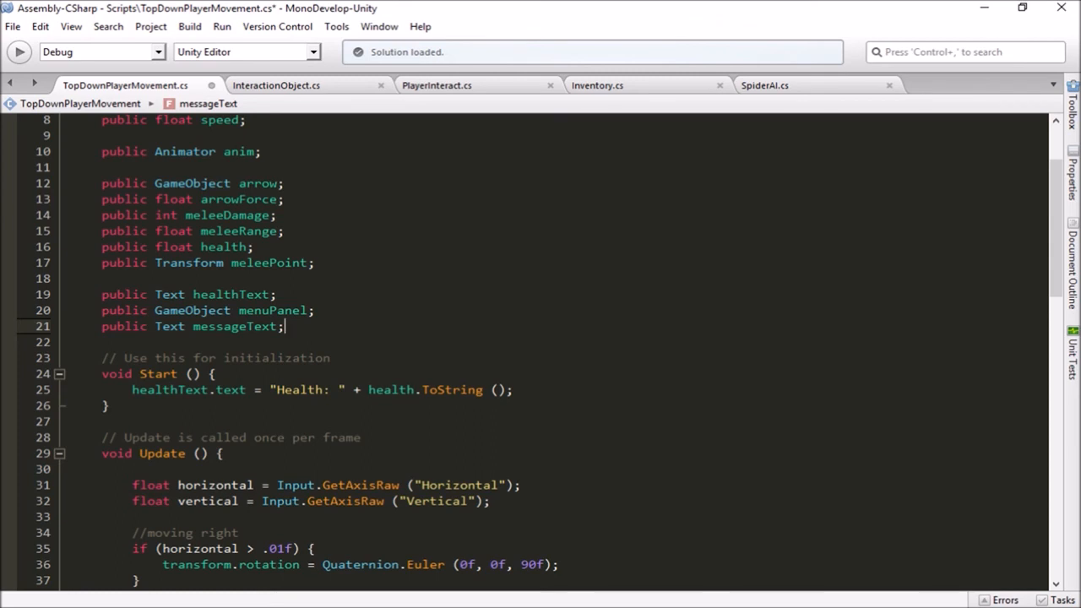
key(ctrl+s)
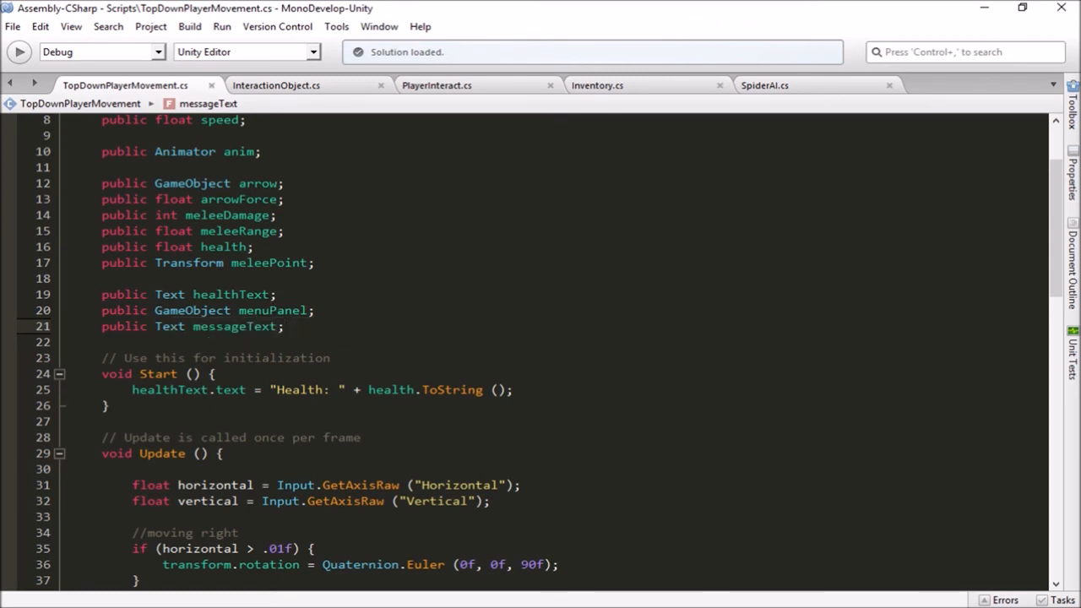
Switch to Unity and assign Menu Panel and Message Text to the matching fields of the Skeleton's Top Down Player Movement script
key(alt+Tab)
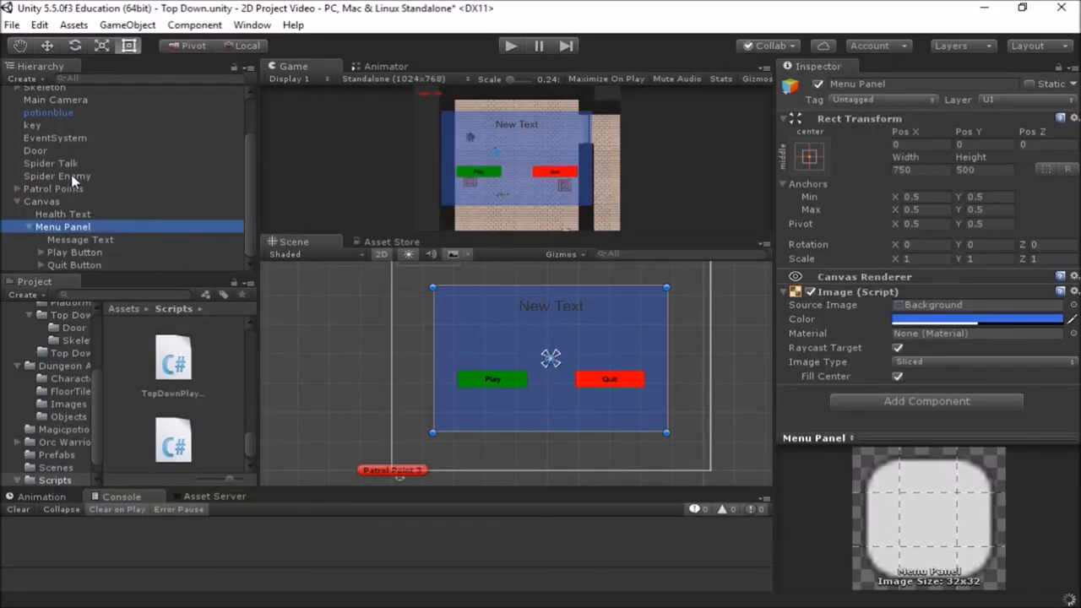
scroll(54, 113, up, 2)
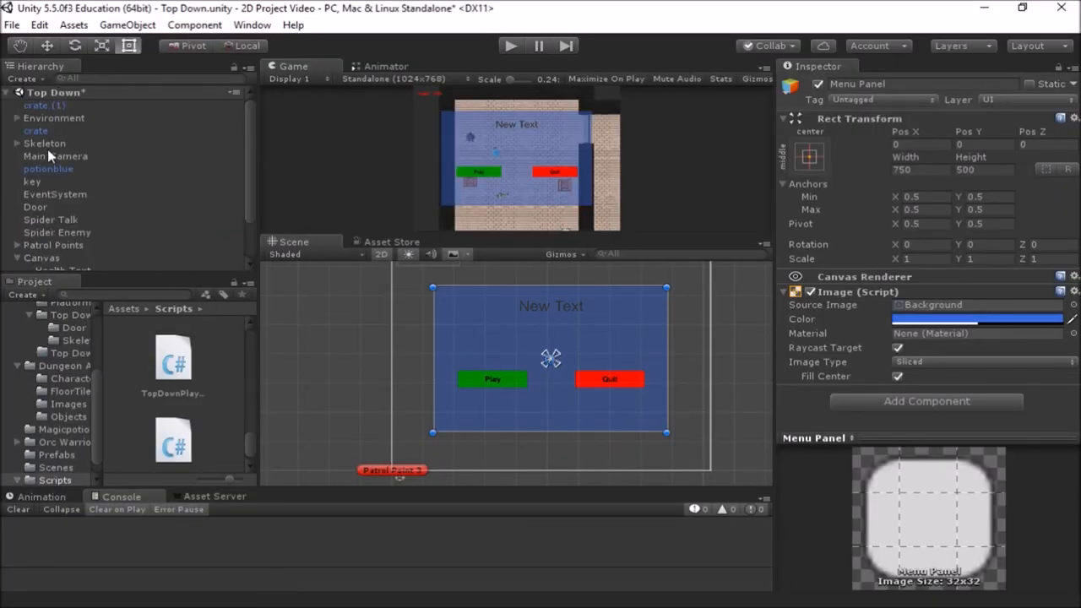
click(47, 146)
scroll(895, 475, down, 3)
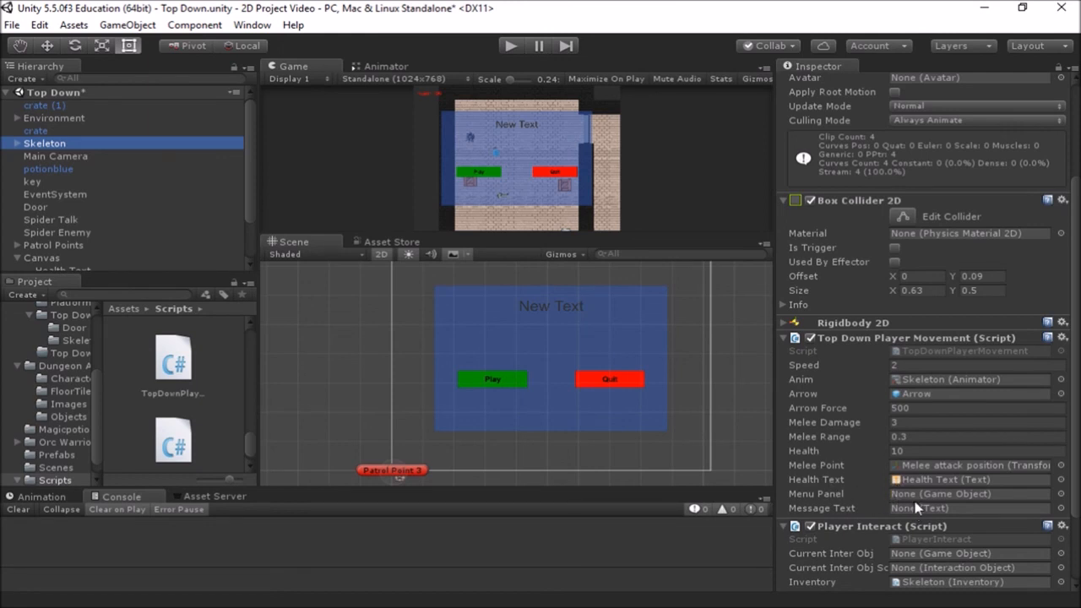
scroll(88, 187, down, 2)
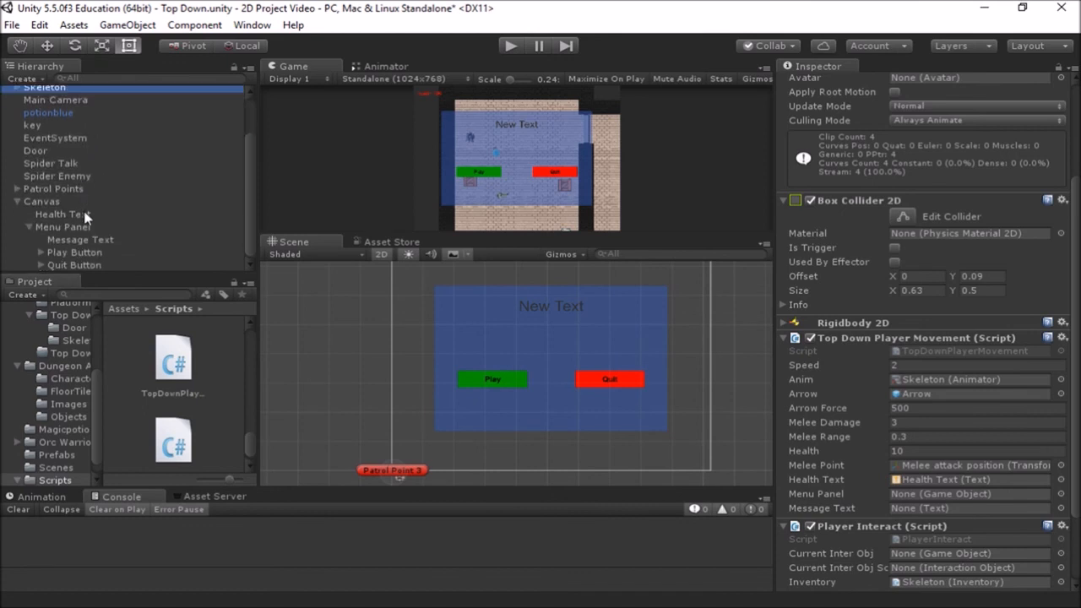
click(68, 228)
drag(68, 228, 918, 502)
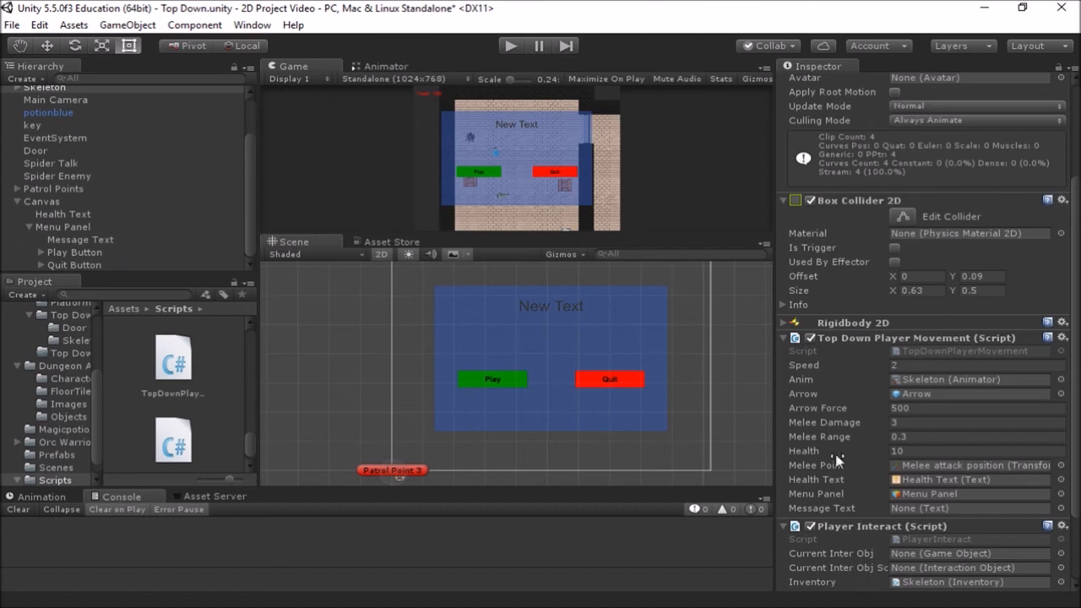
drag(105, 240, 910, 515)
Switch to MonoDevelop and add an empty line after the healthText assignment in Start()
key(alt+Tab)
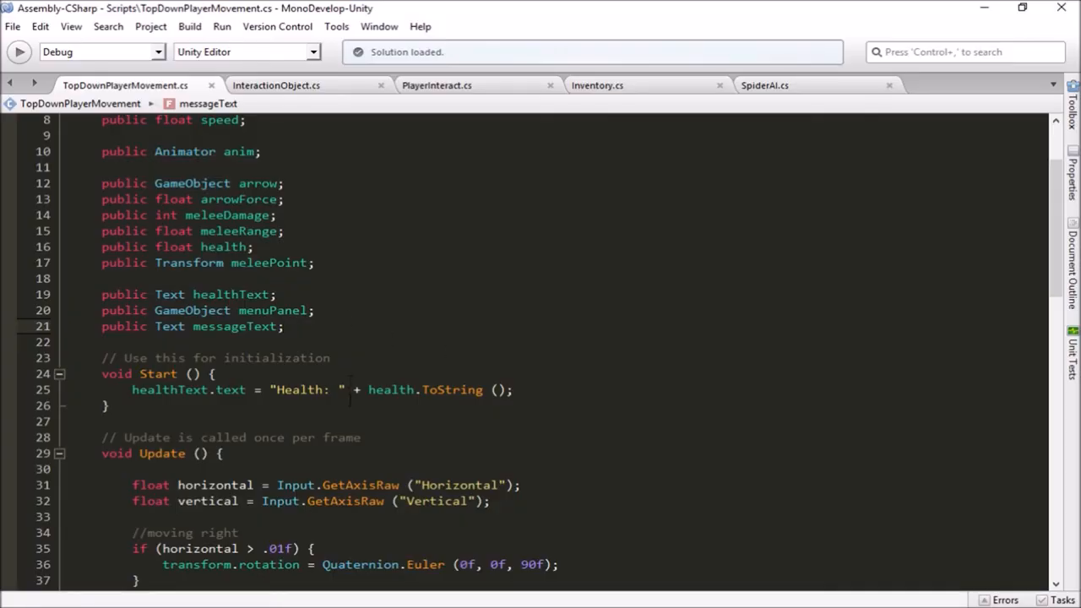
click(520, 392)
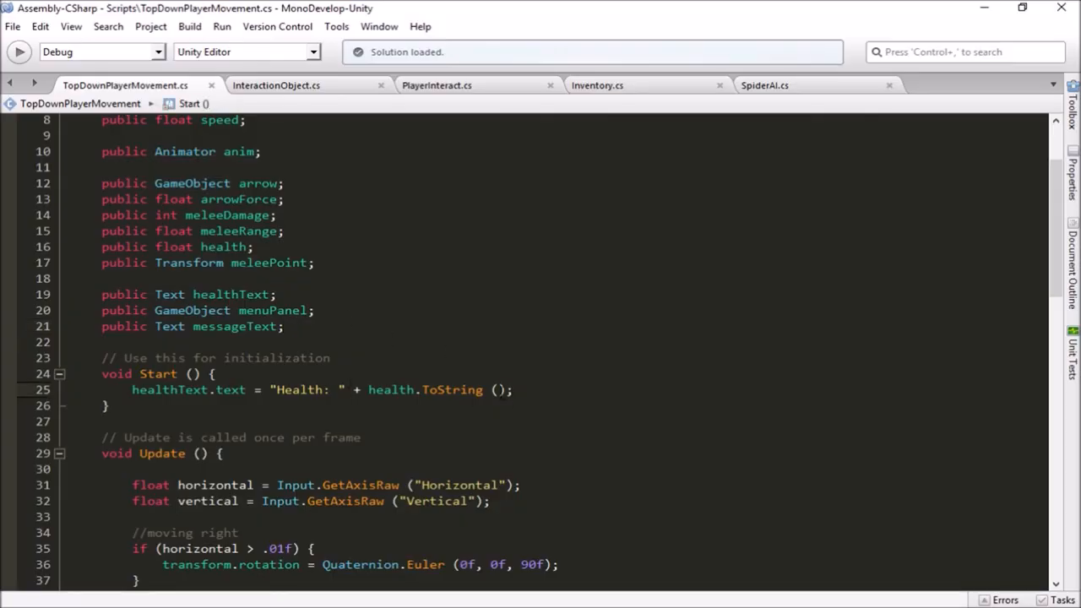
key(Return)
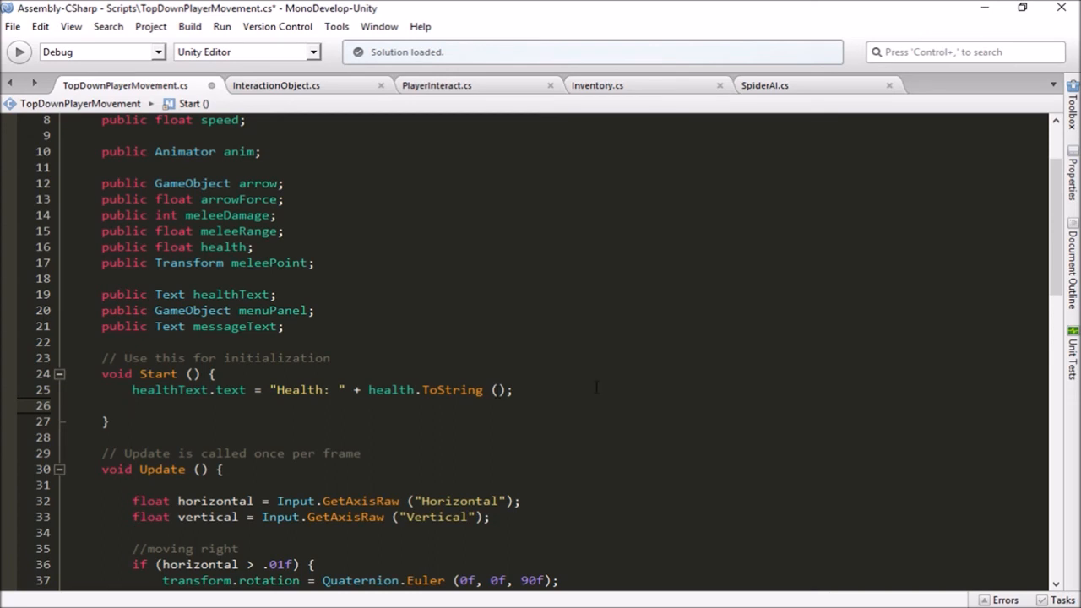
Review the movement and attack code in the Update() method of TopDownPlayerMovement.cs
scroll(577, 400, down, 2)
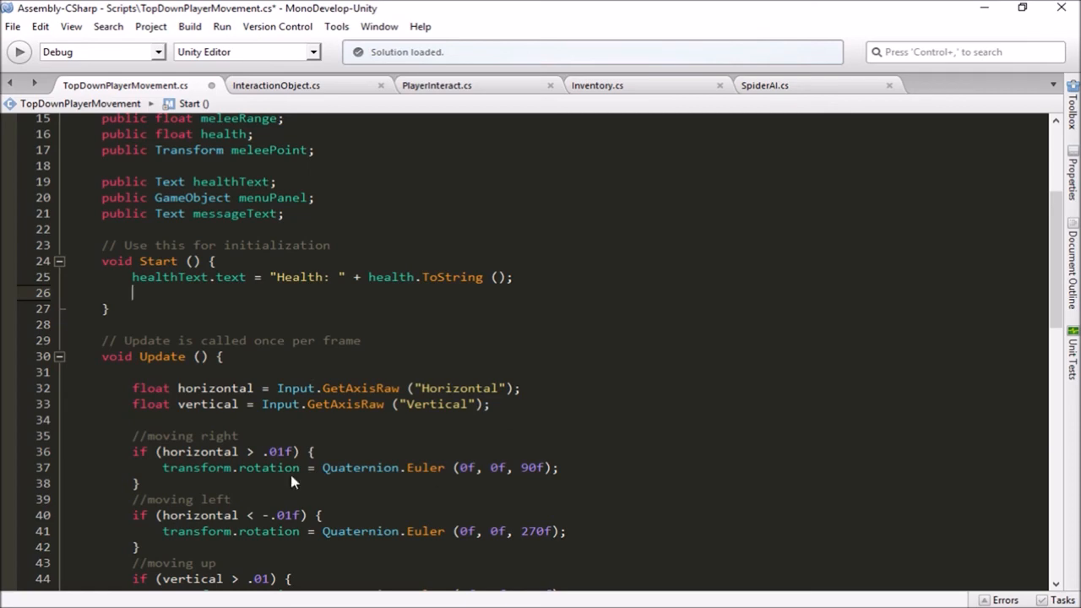
scroll(297, 477, down, 4)
scroll(306, 475, down, 6)
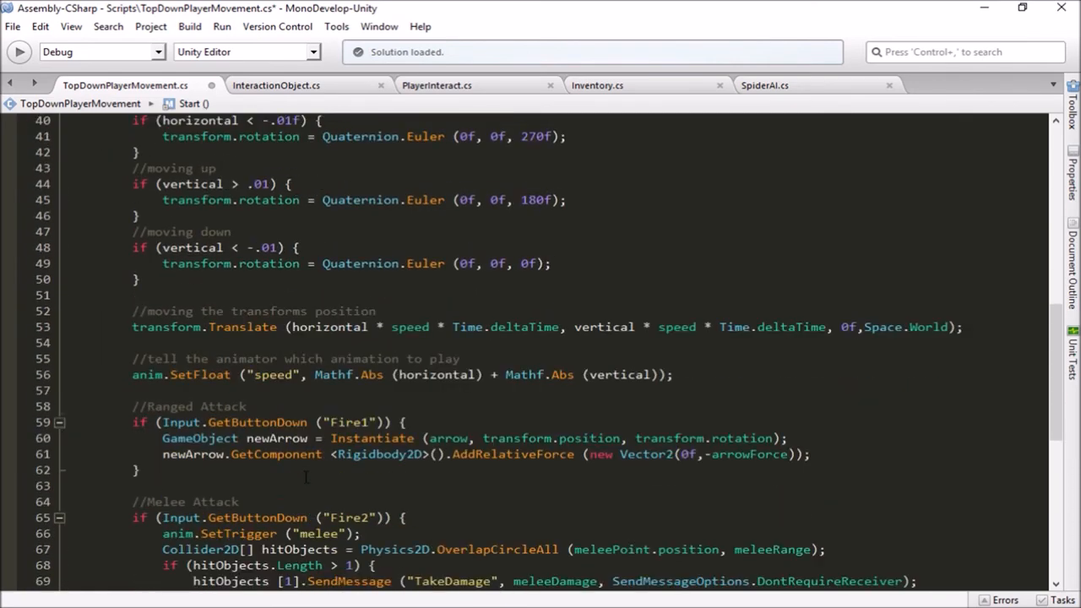
scroll(307, 474, up, 7)
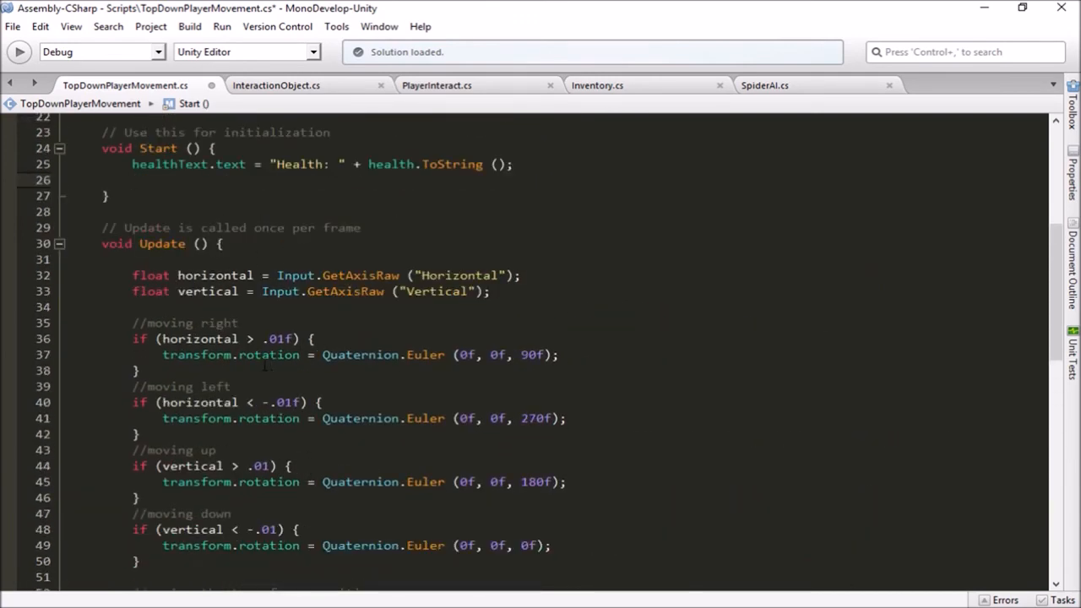
scroll(264, 366, down, 10)
scroll(258, 376, up, 12)
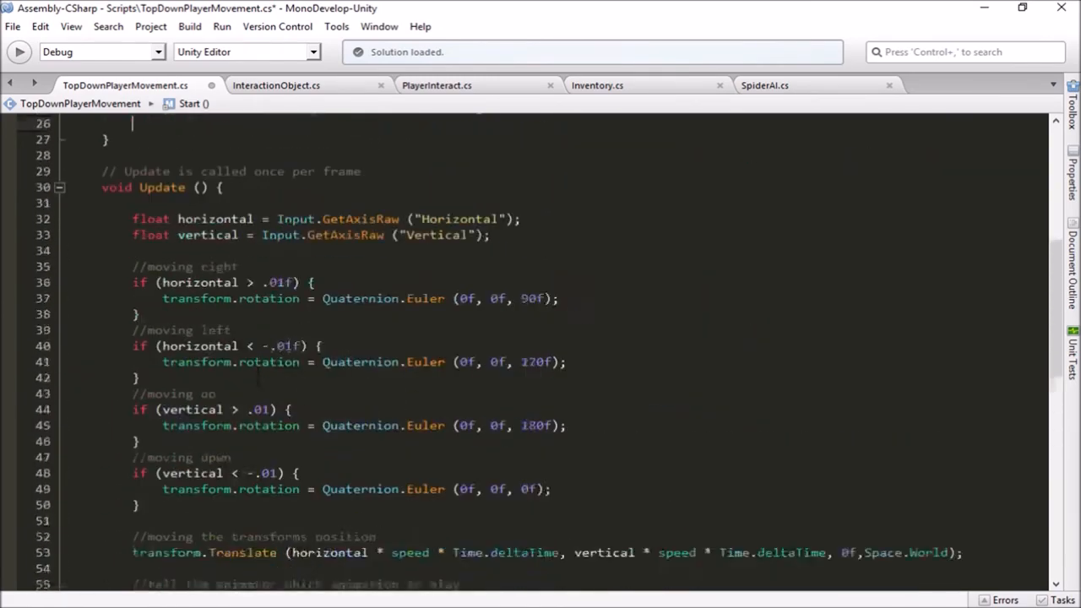
scroll(255, 378, up, 2)
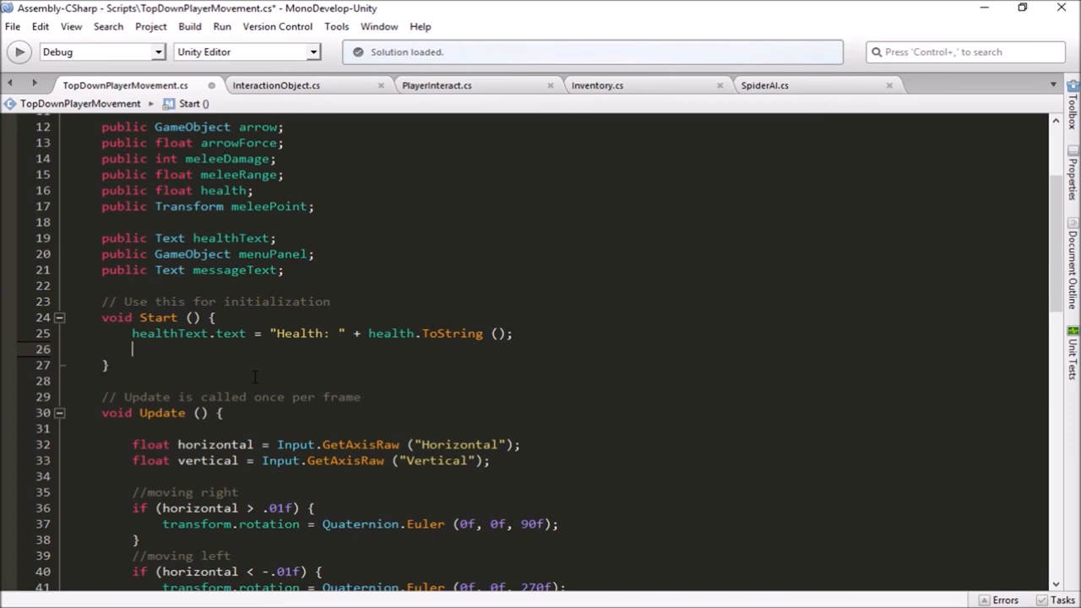
Add the comment "//At start - wait for player to click the start button before starting the game" on the empty line in Start()
text(//At start - wait for player to cl)
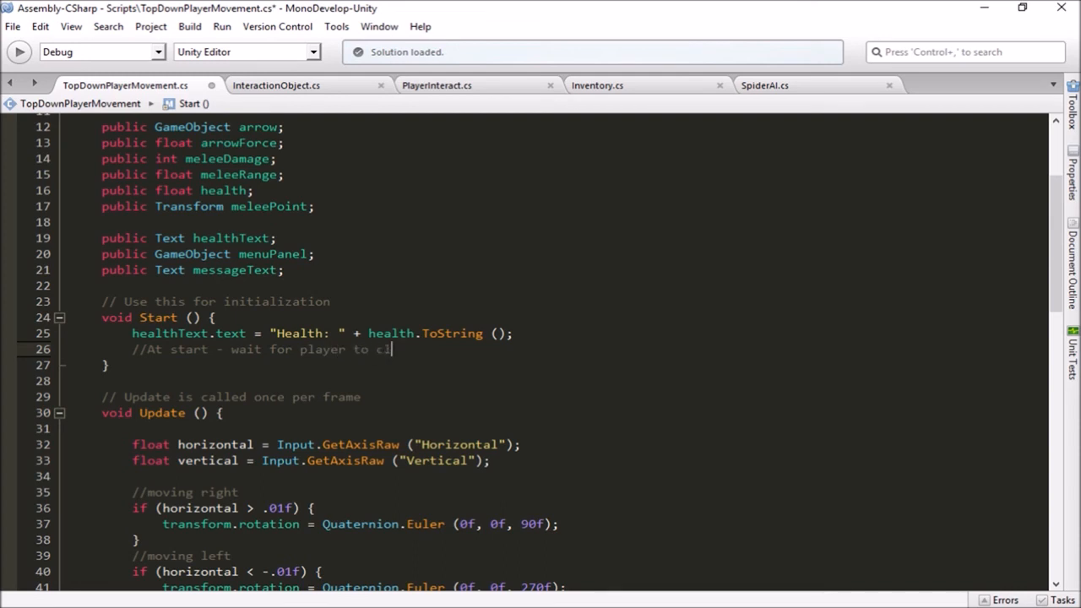
text(ick the start button)
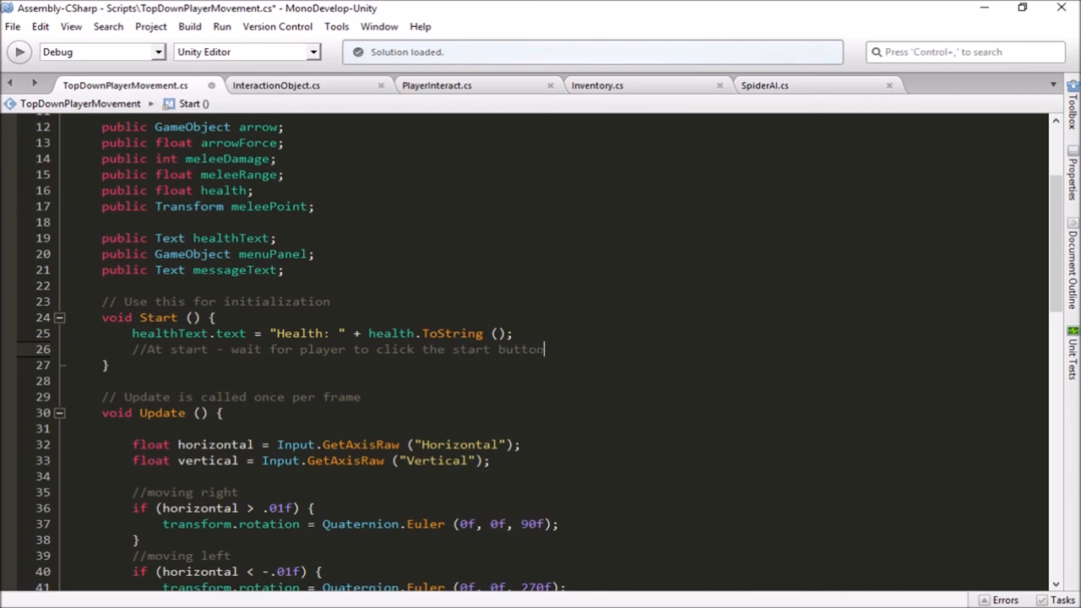
text( before starting the game)
key(Return)
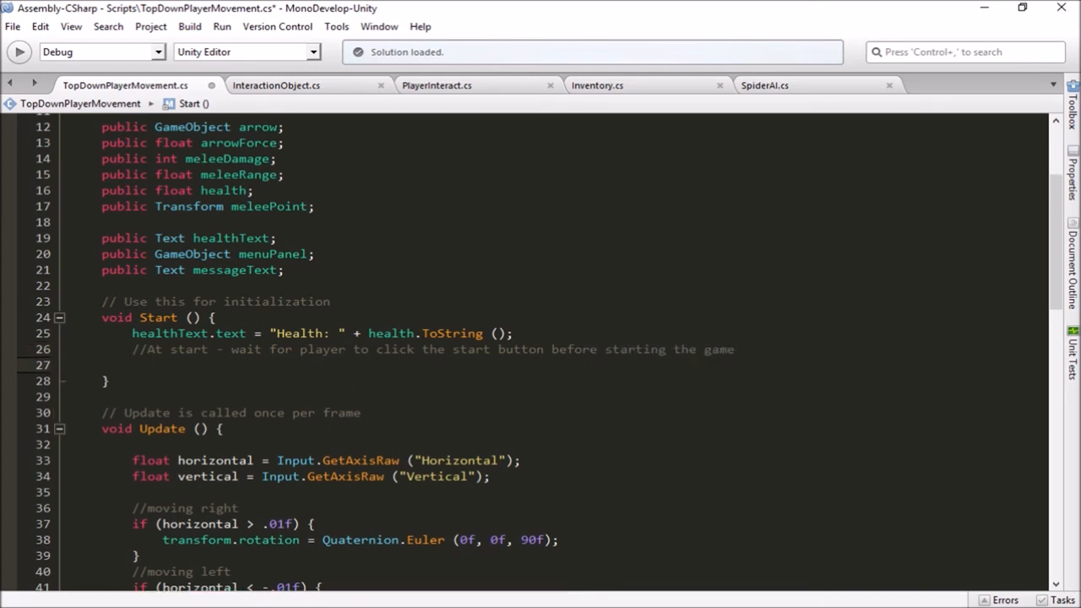
Pause the game at start by adding the statement Time.timeScale = 0f; below the comment in Start()
text(Time.tim)
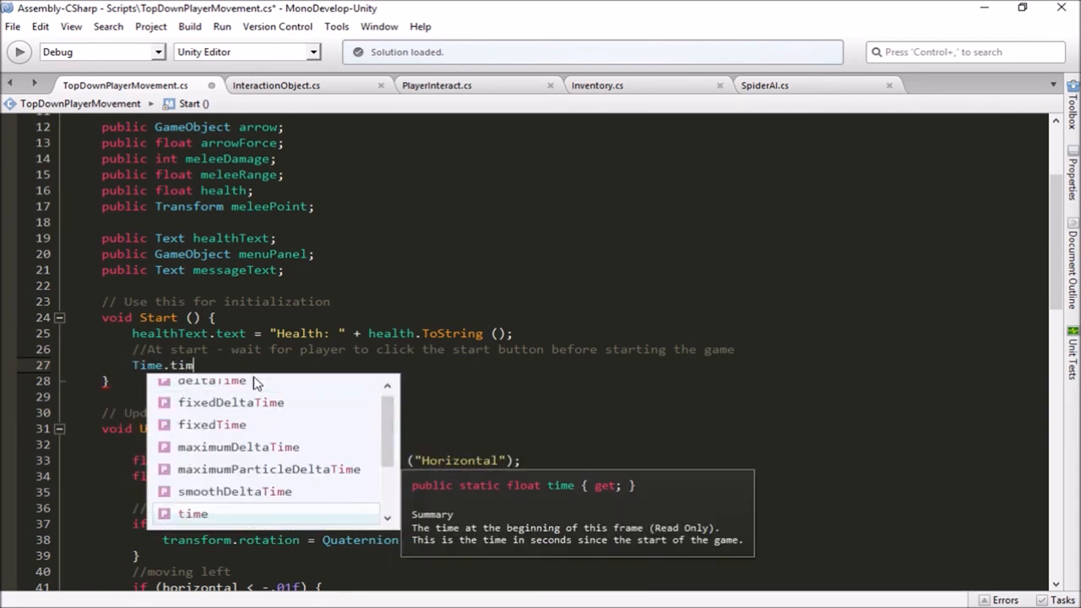
text(eS)
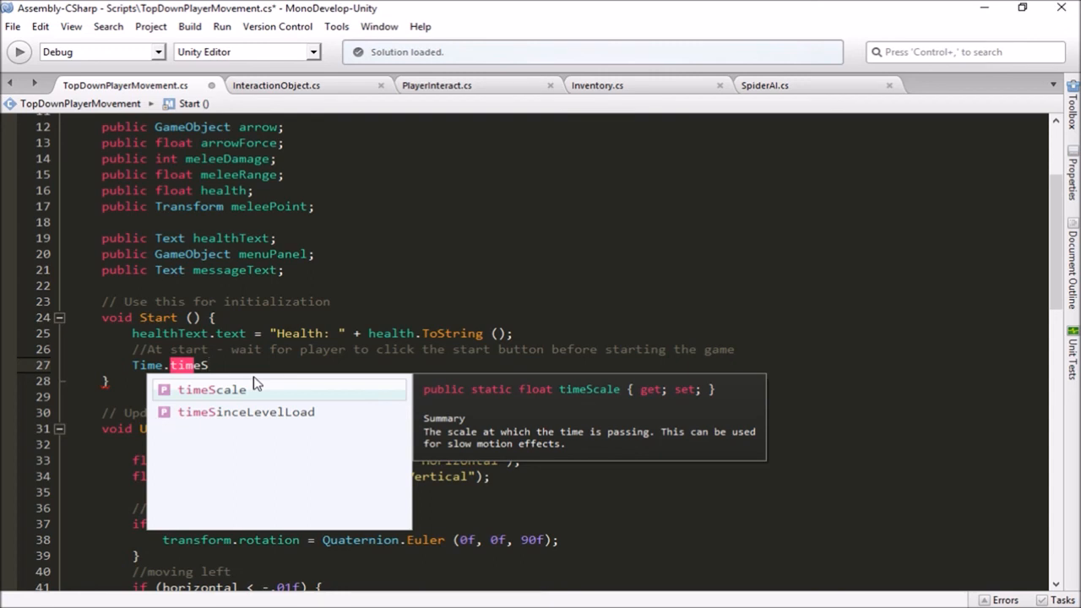
key(Return)
text(= )
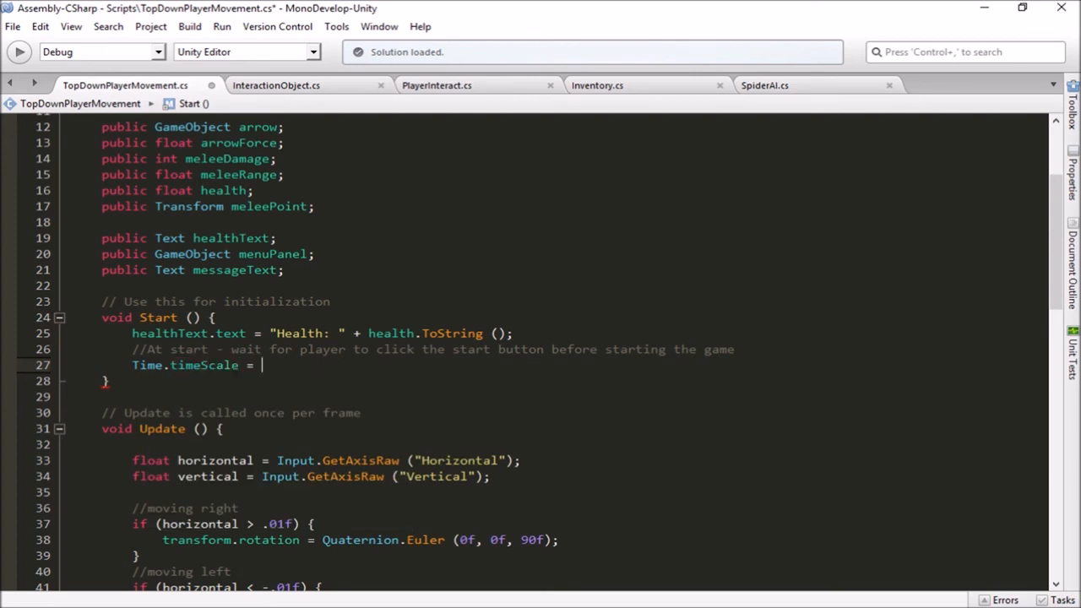
text(0f;)
key(Left)
text(f)
key(Right)
key(Right)
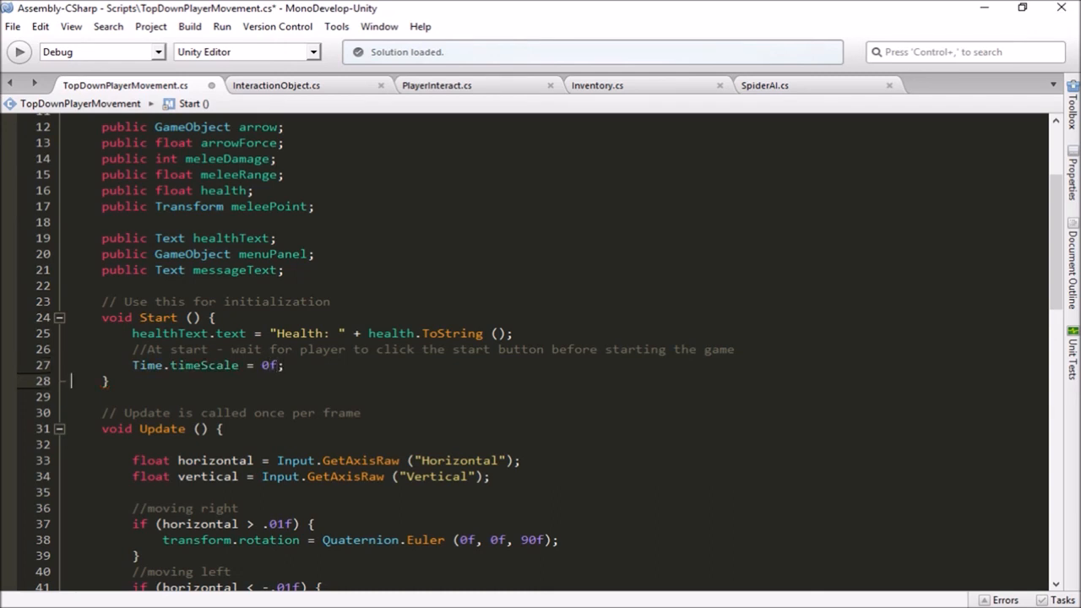
key(Left)
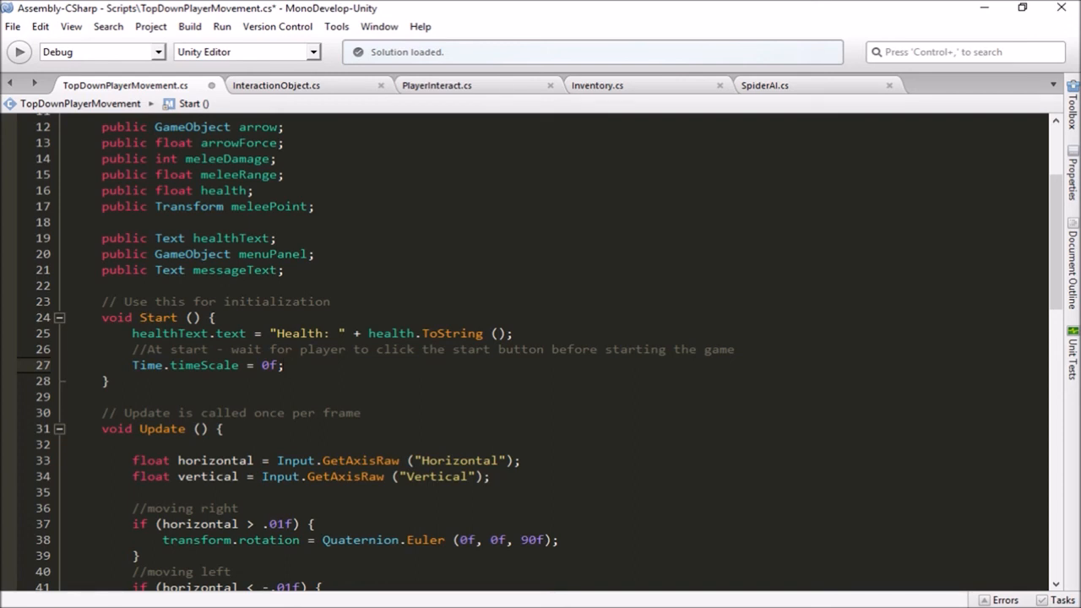
Add the comment "//Make the menu panel visible" below the timeScale statement
key(Return)
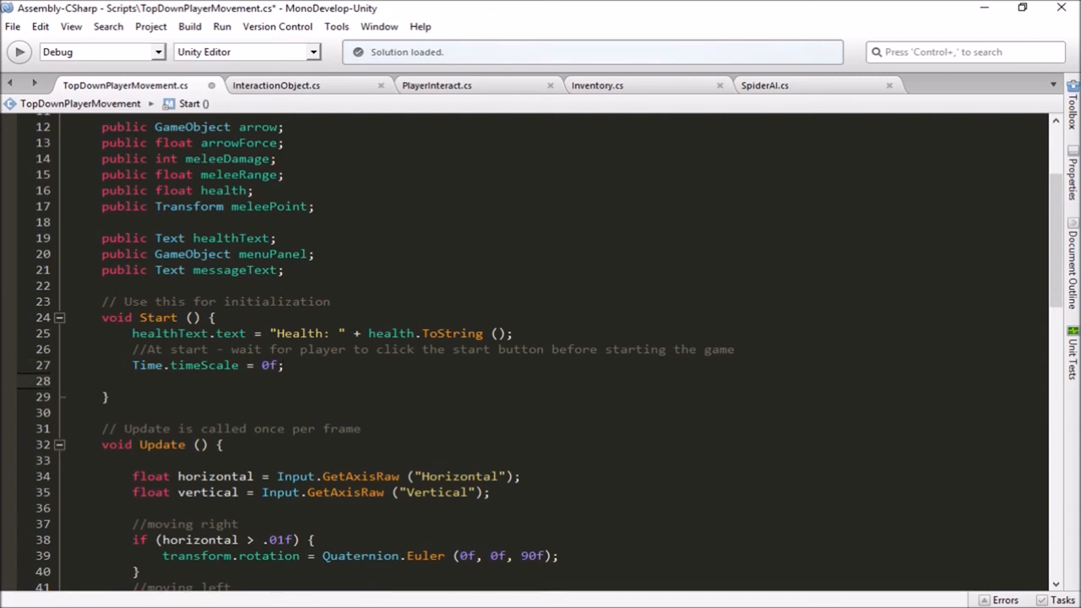
text(//Make the menu pane)
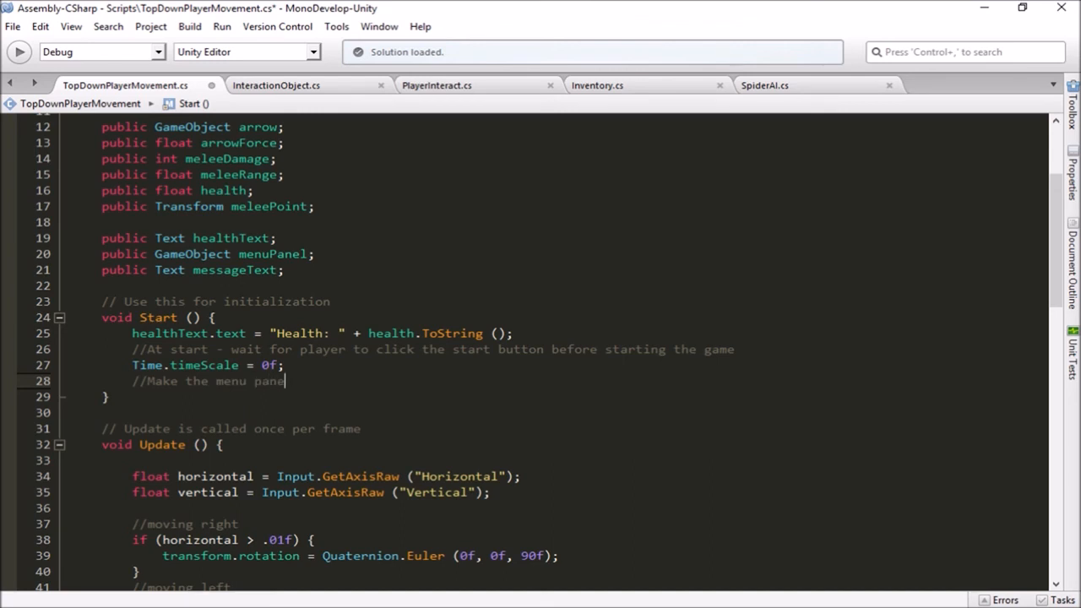
text(l visible)
key(Return)
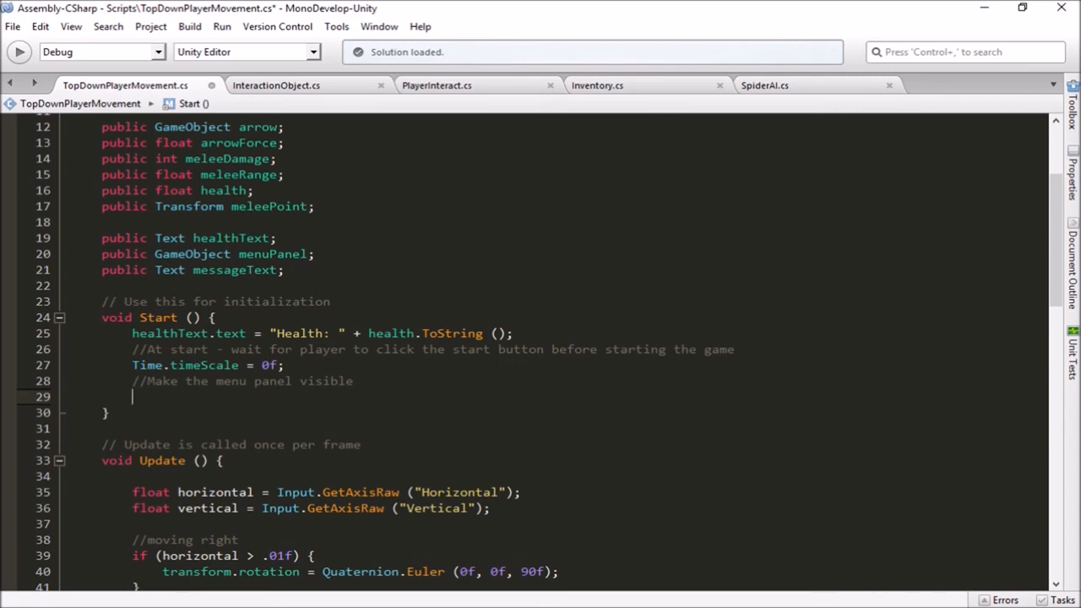
Add the statement menuPanel.SetActive (true); below the menu panel comment and save the script
text(menu)
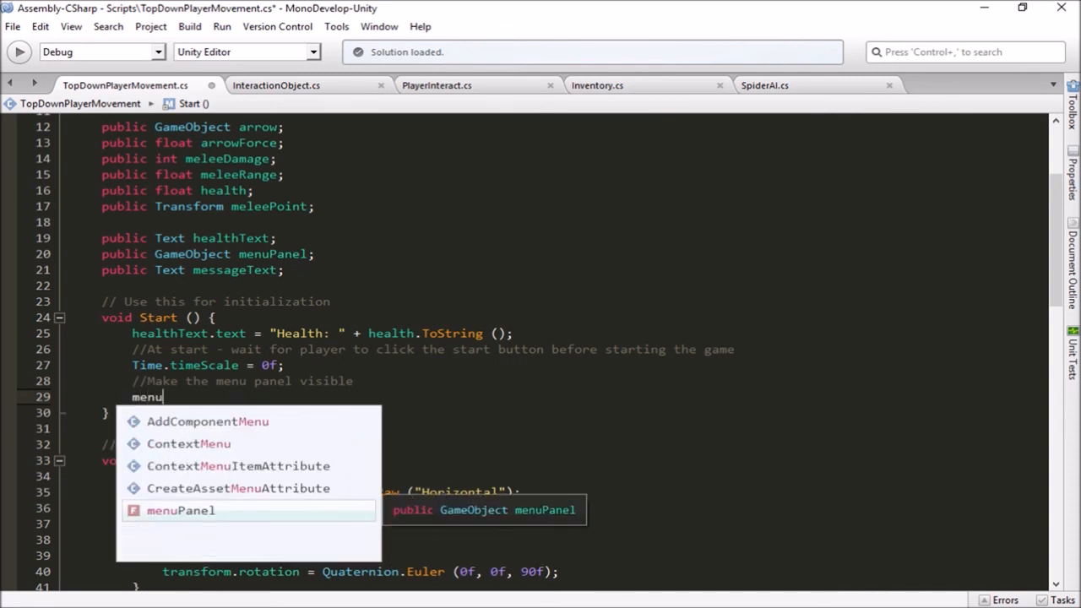
key(Return)
text(.)
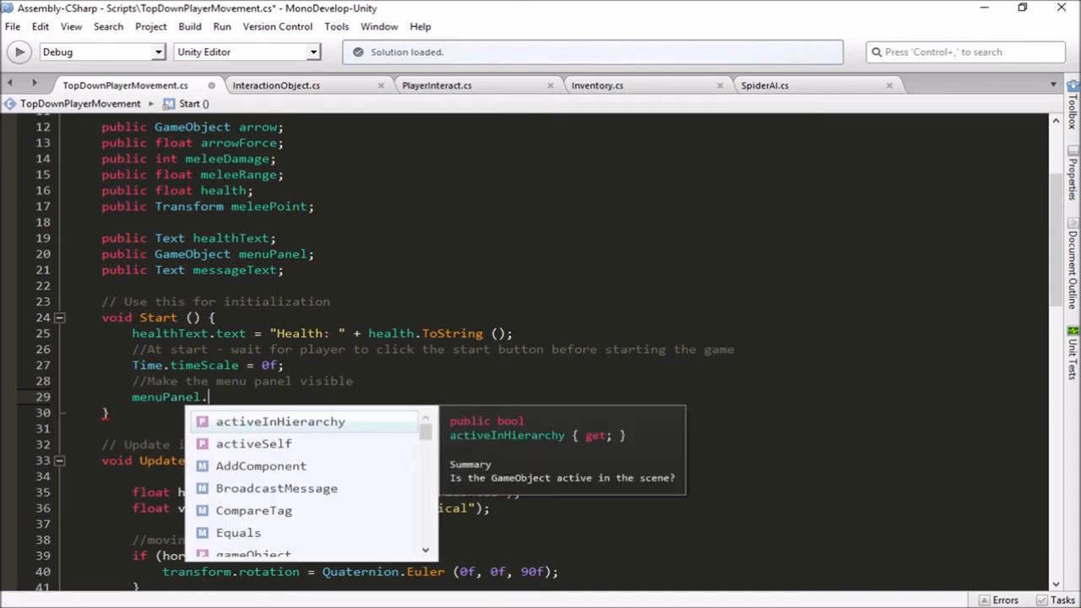
text(Set)
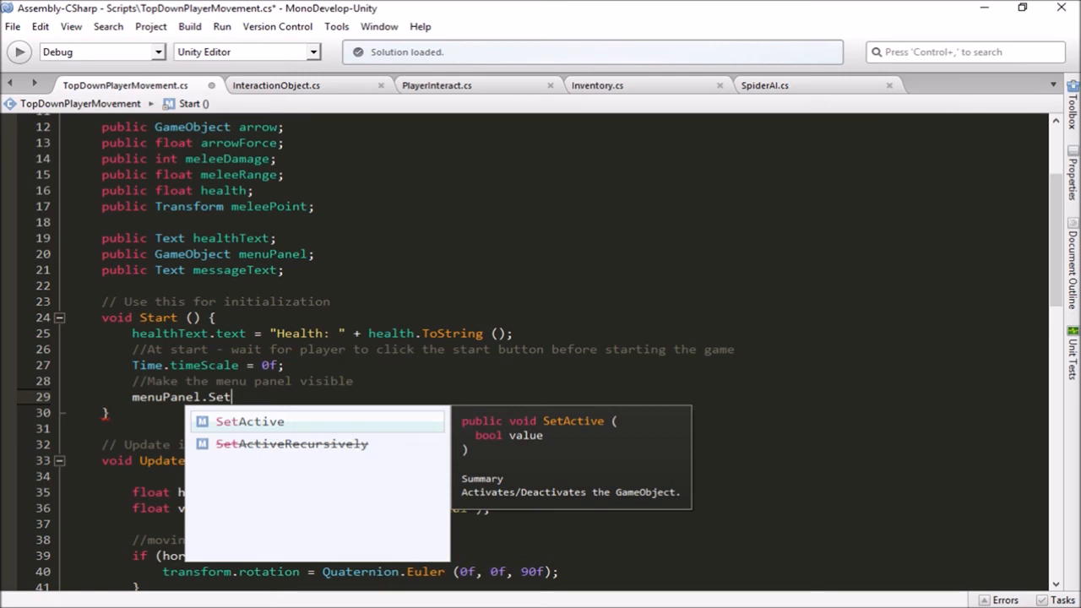
key(Return)
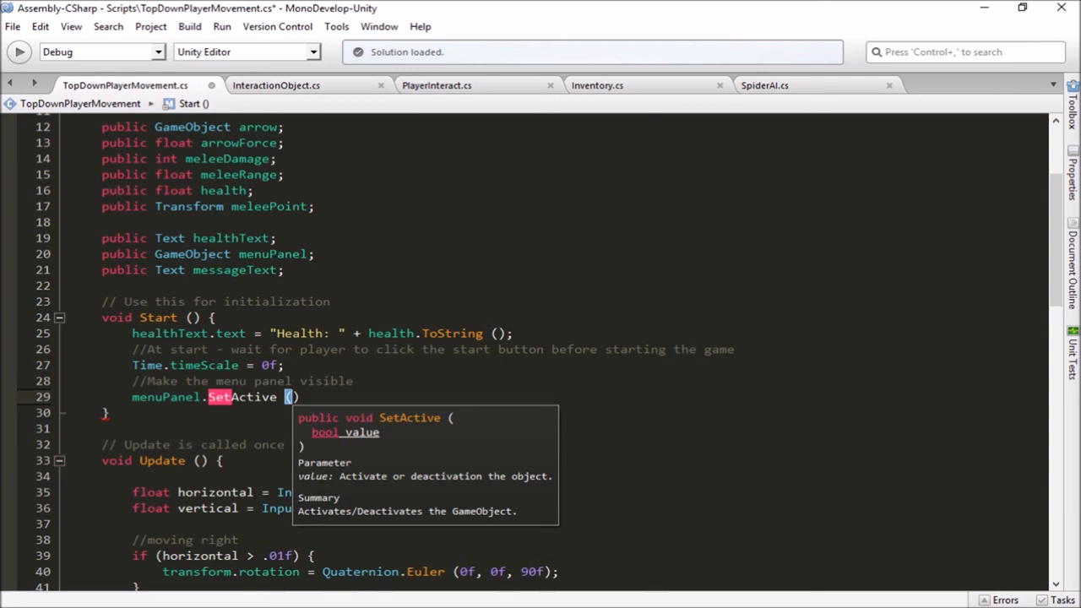
text(true);)
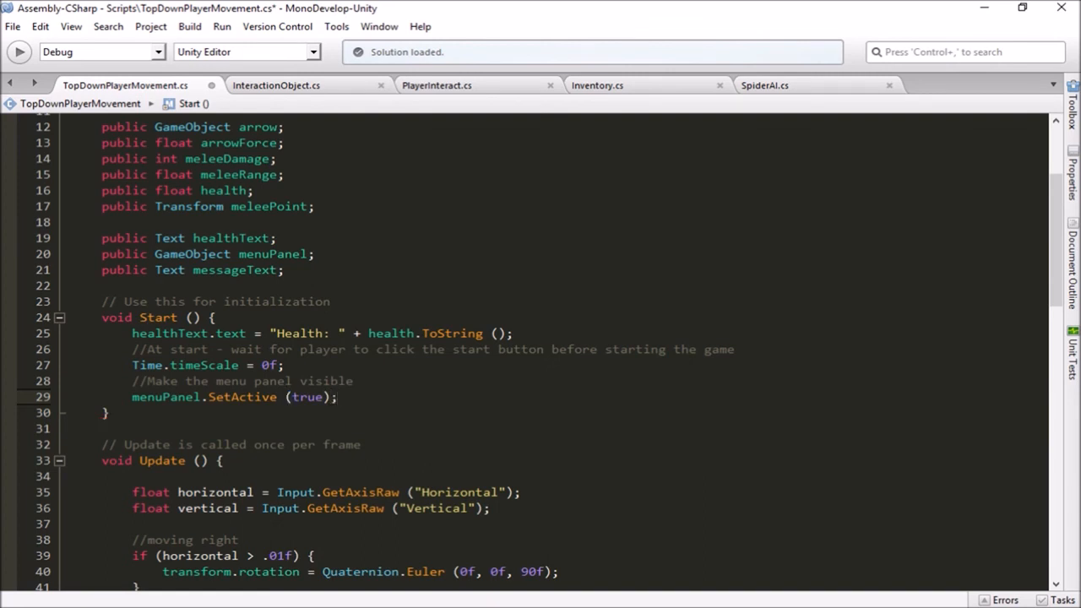
key(ctrl+s)
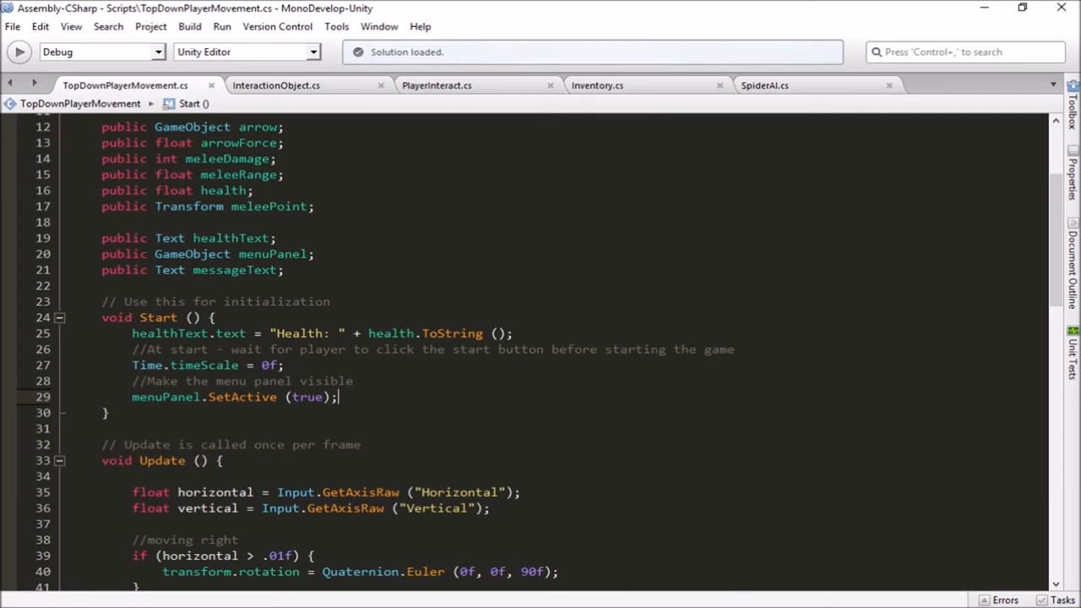
Set messageText.text to "Press Start to Begin" in a new statement below the SetActive call in Start()
key(Return)
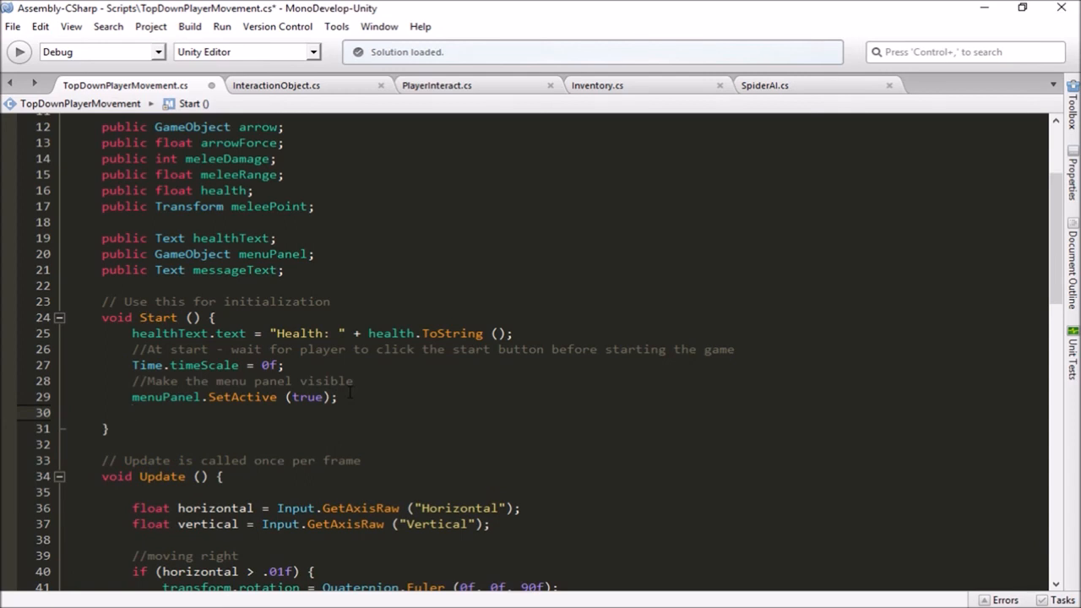
text(mess)
key(Return)
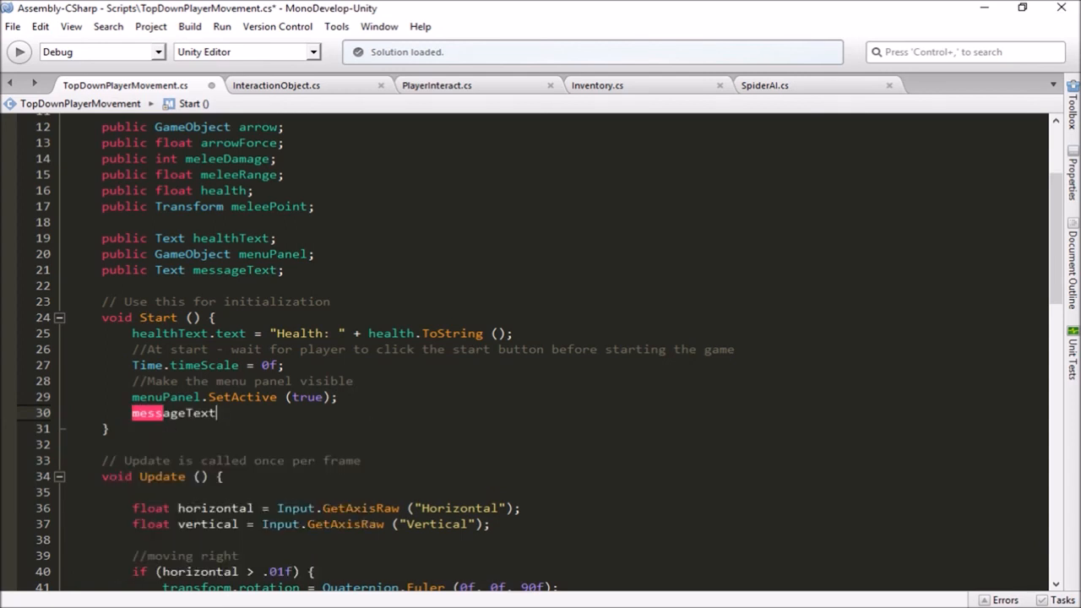
text(.text)
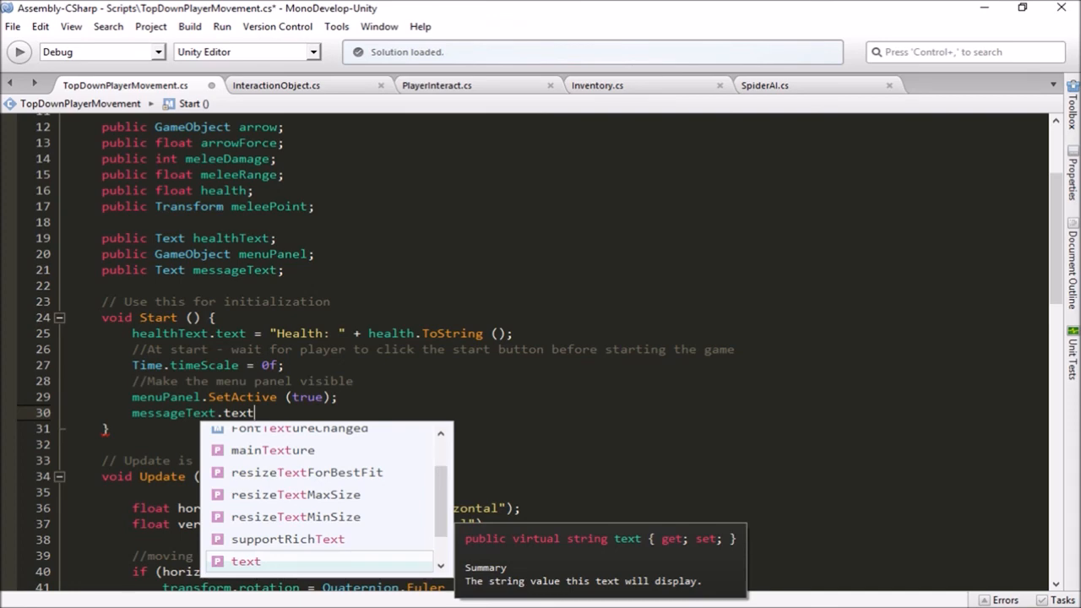
text(= )
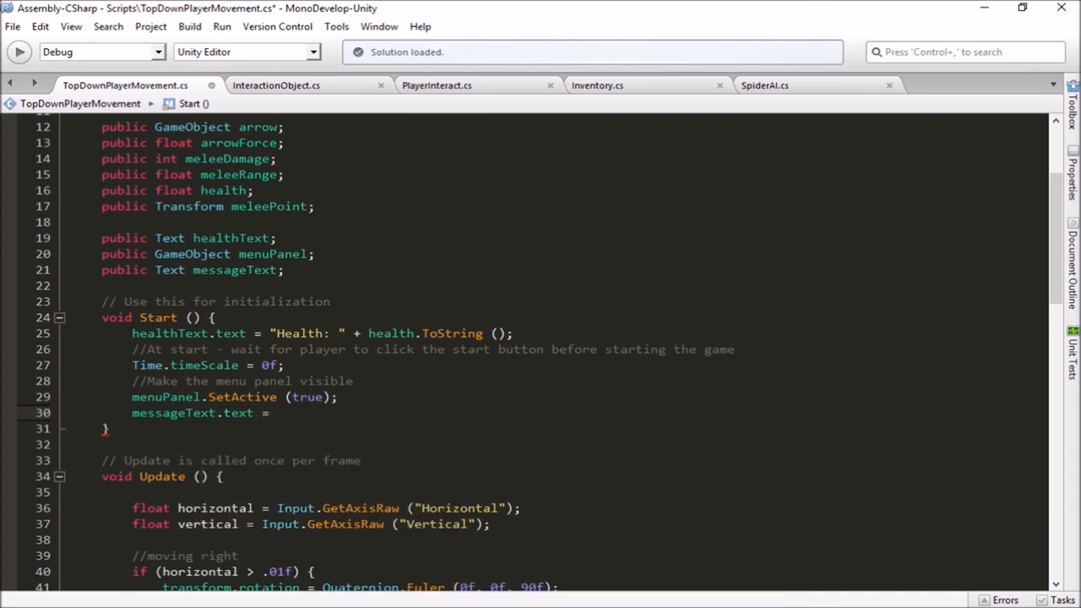
text("";)
key(Left)
key(Left)
text(Press Start to Begin)
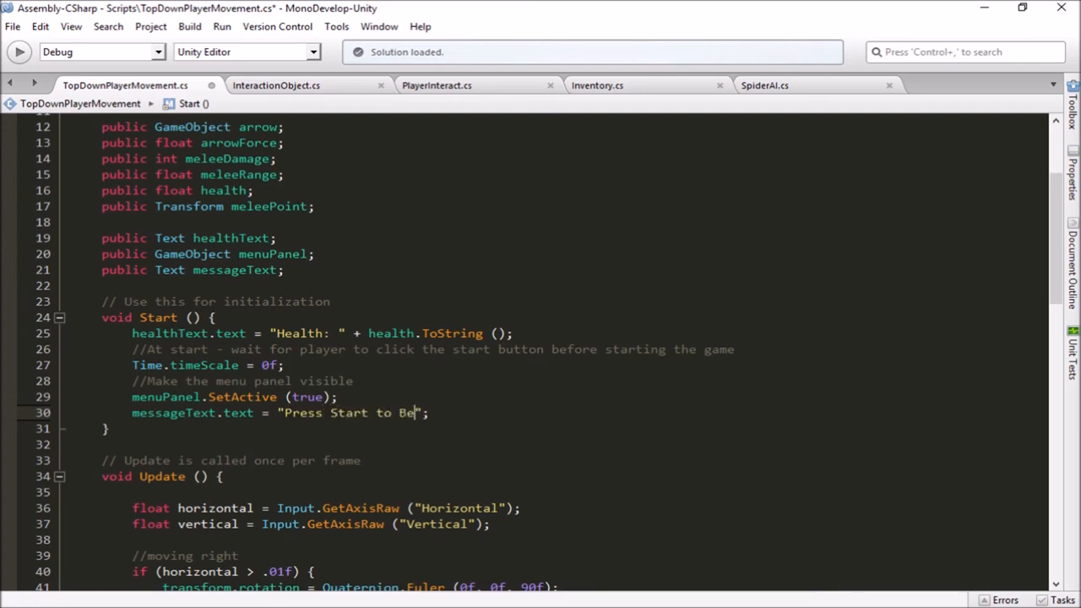
Save the TopDownPlayerMovement script, switch to Unity and run the game
key(End)
key(ctrl+s)
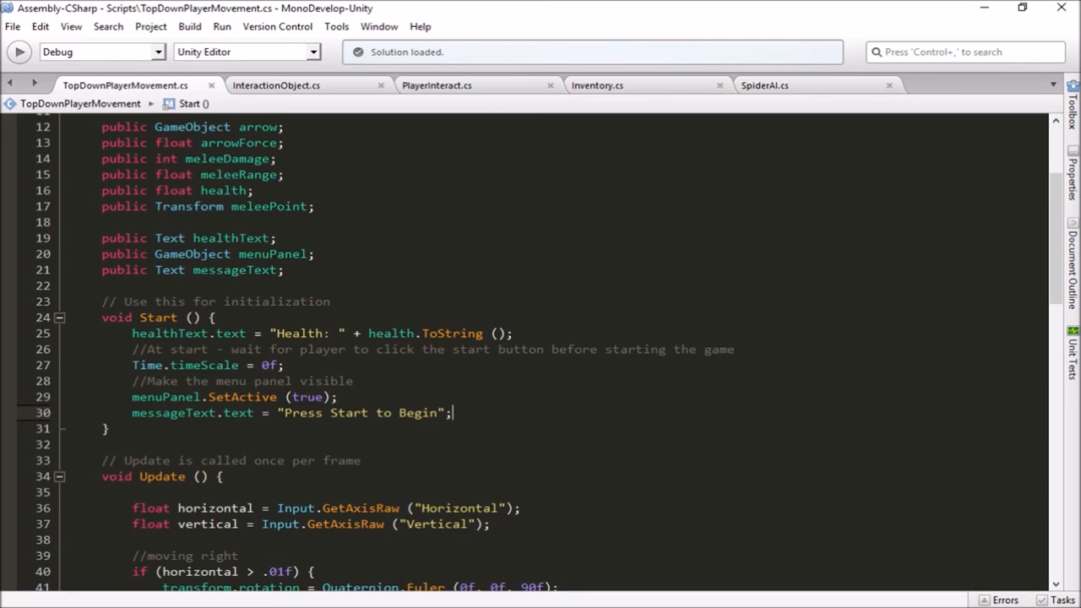
key(alt+Tab)
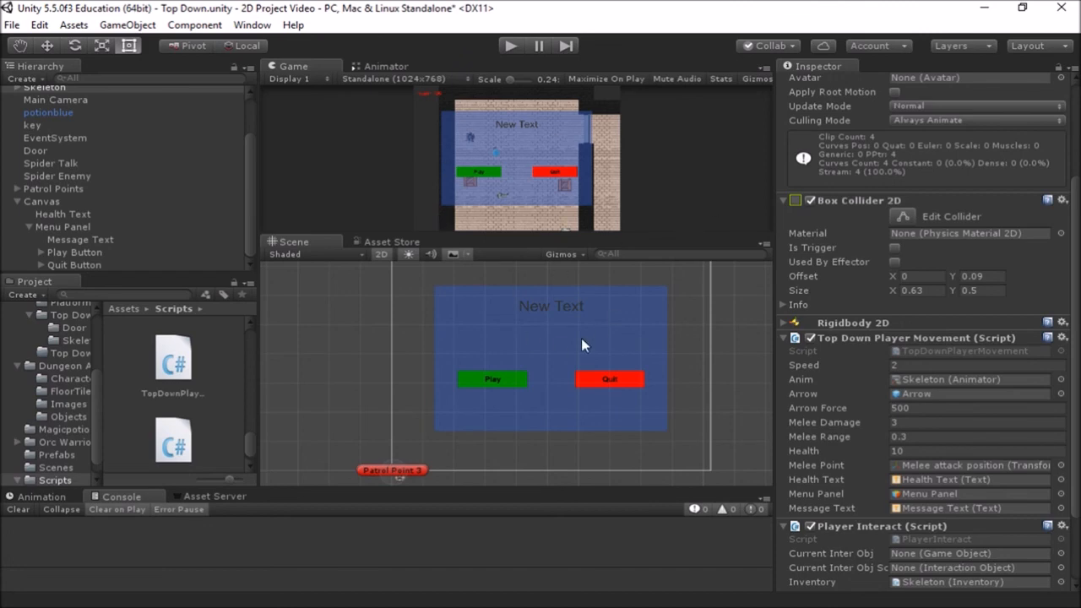
click(510, 46)
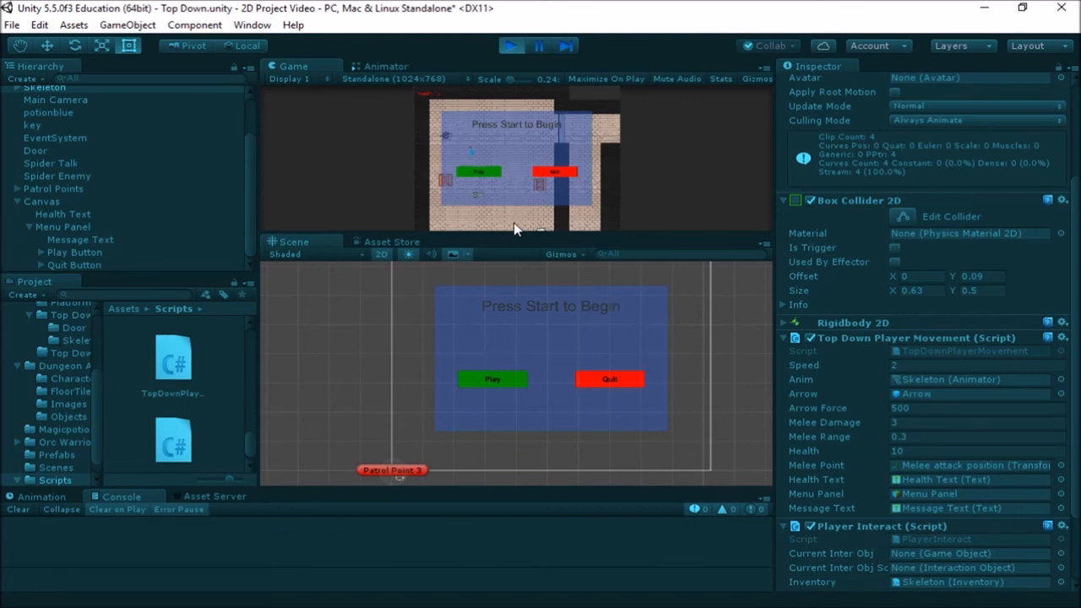
Enlarge the Game view and frame the Skeleton object in the Scene view
drag(514, 234, 519, 315)
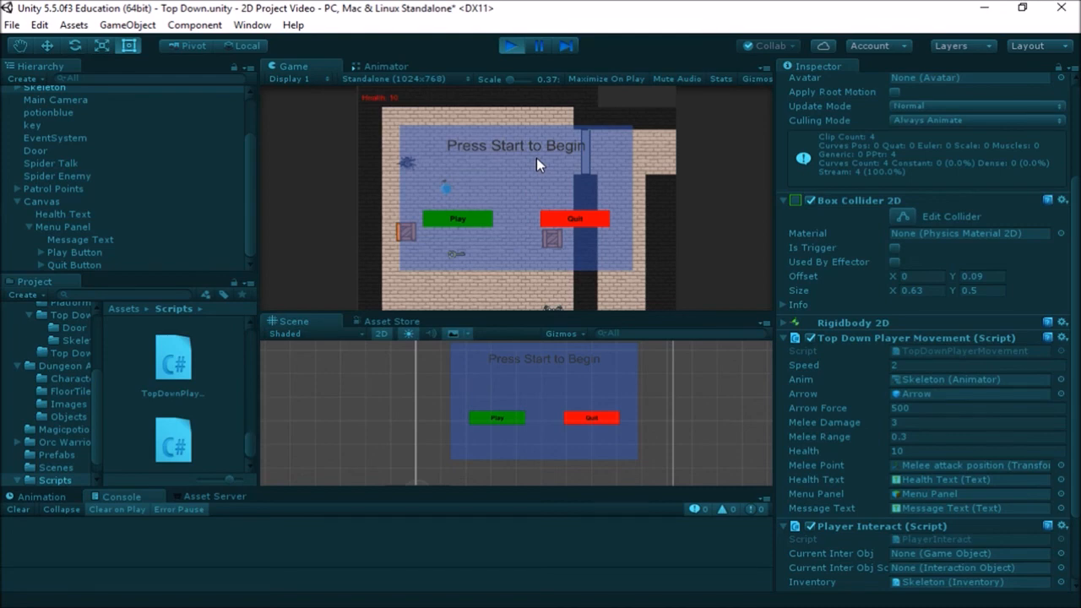
scroll(528, 425, down, 2)
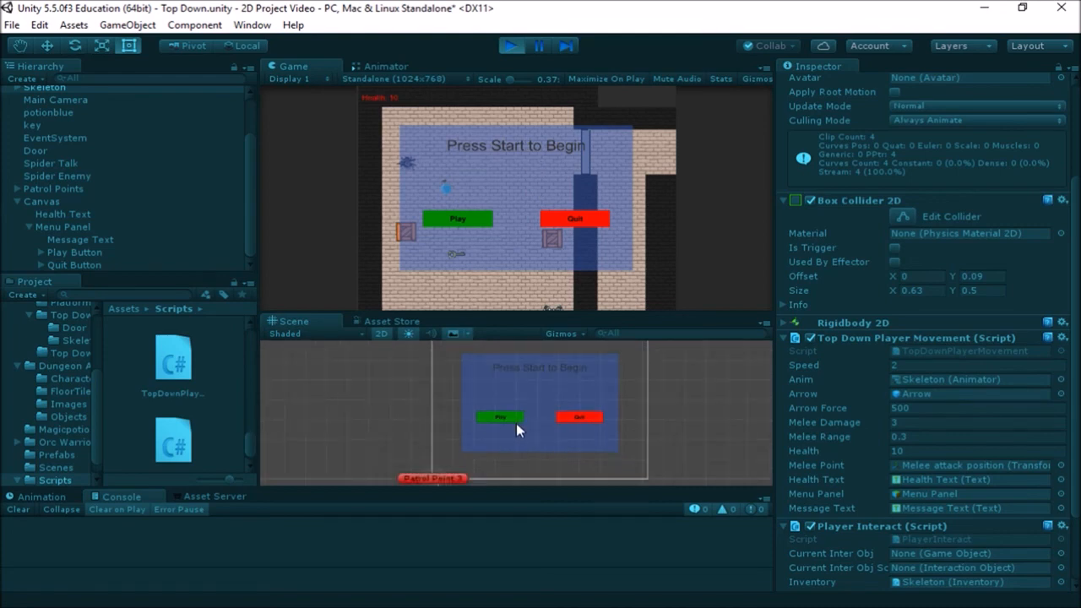
double_click(70, 88)
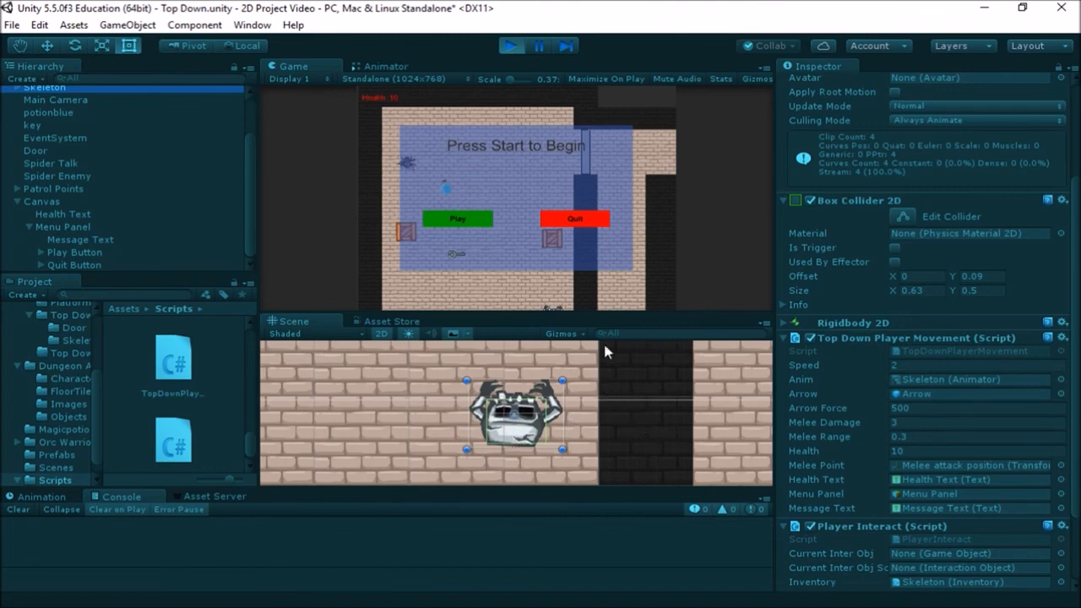
Test the Skeleton's turning in all four directions and its attack in the running game while the menu panel is up
click(647, 252)
key(Left)
key(Down)
key(Right)
key(Up)
key(Down)
key(Up)
key(Left)
key(Up)
key(Left)
key(space)
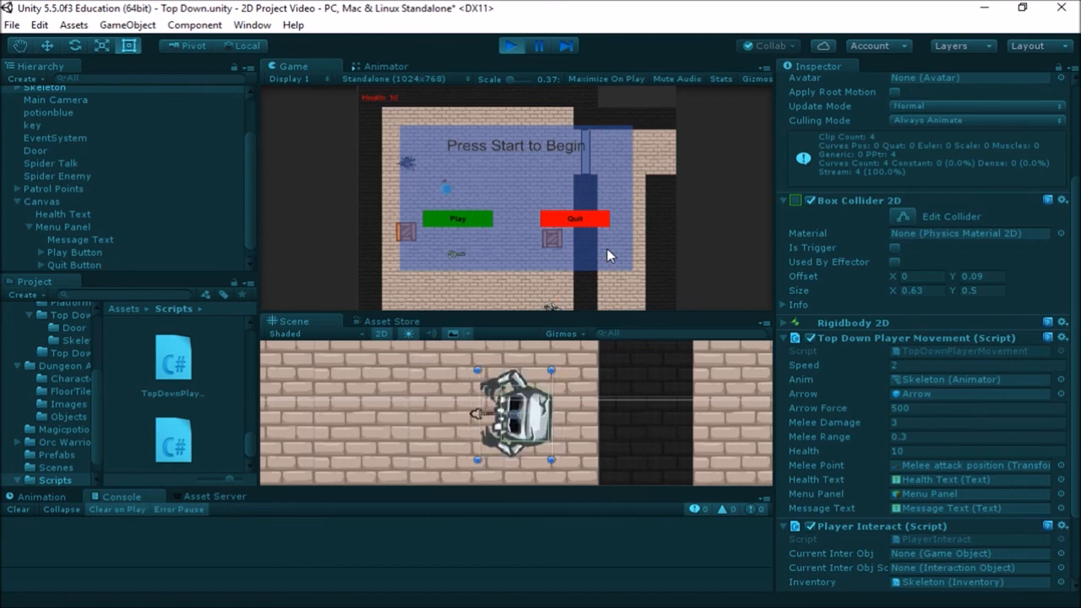
key(Right)
key(Down)
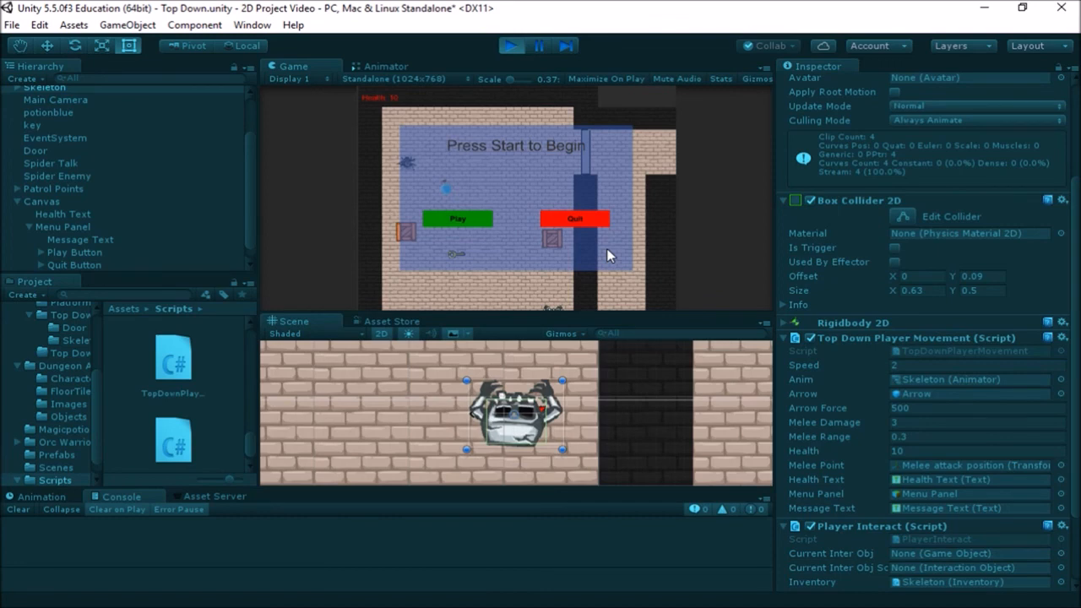
key(Left)
key(Down)
Check the spiders and patrol points in the Scene view for movement, and stop the game
scroll(434, 418, down, 5)
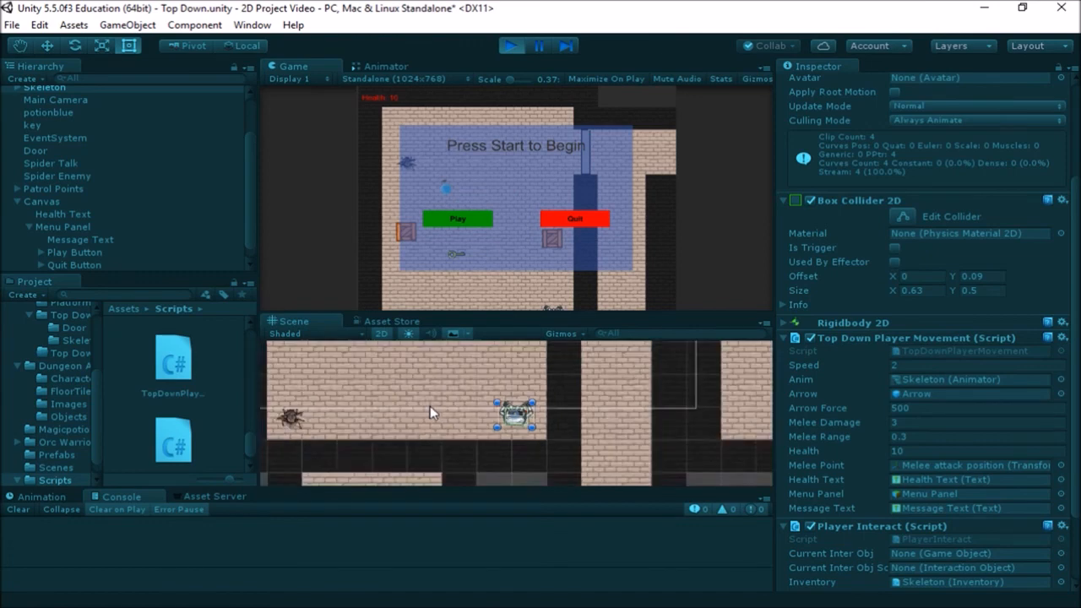
scroll(430, 406, down, 6)
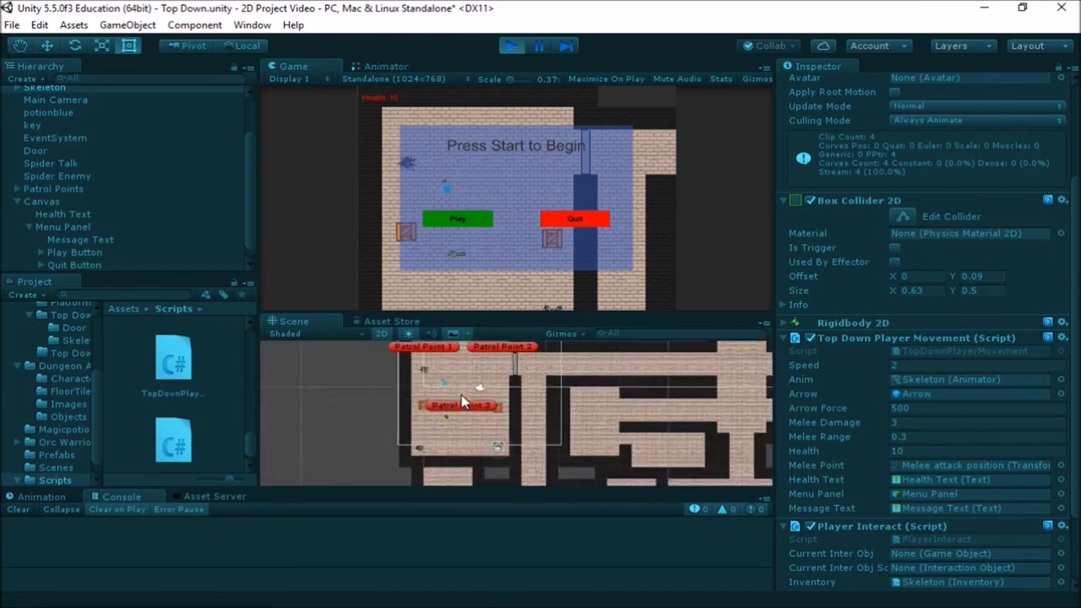
scroll(461, 399, up, 2)
scroll(465, 406, down, 5)
scroll(480, 410, up, 5)
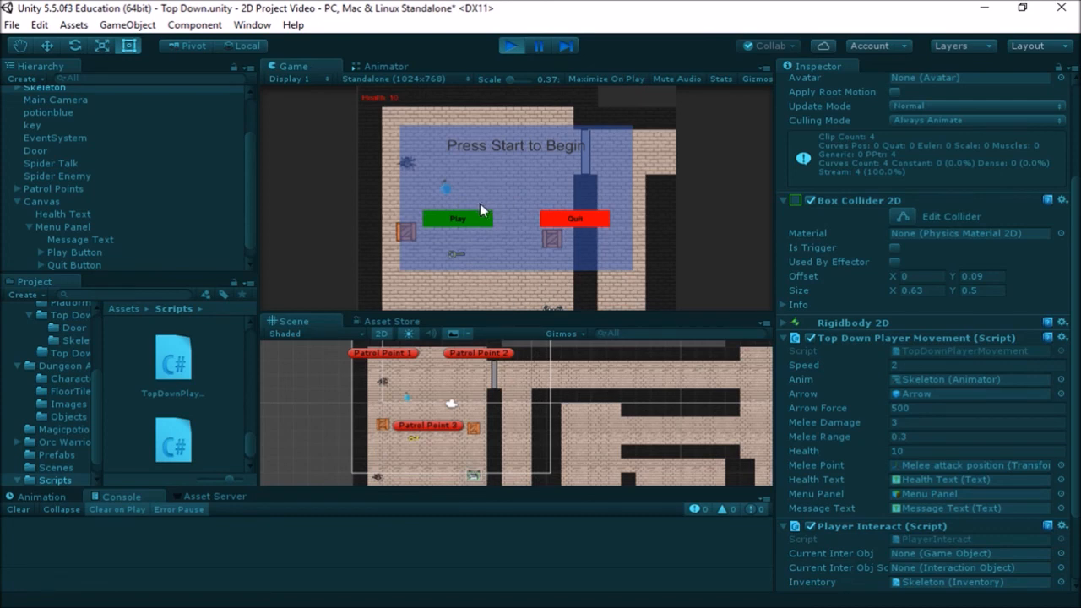
click(511, 46)
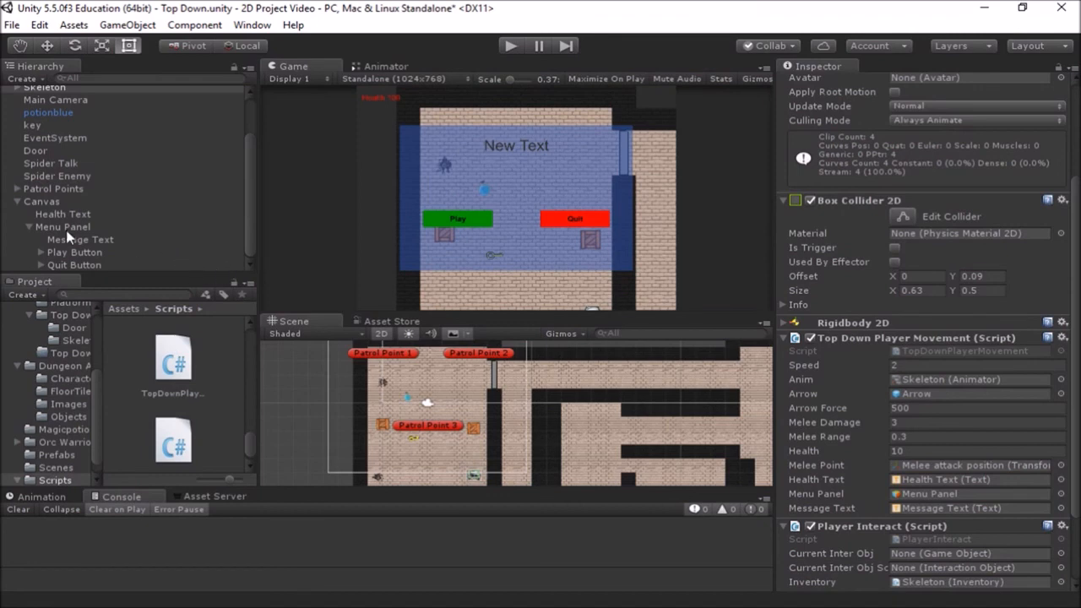
Add an empty On Click () event entry to the Play Button
click(76, 252)
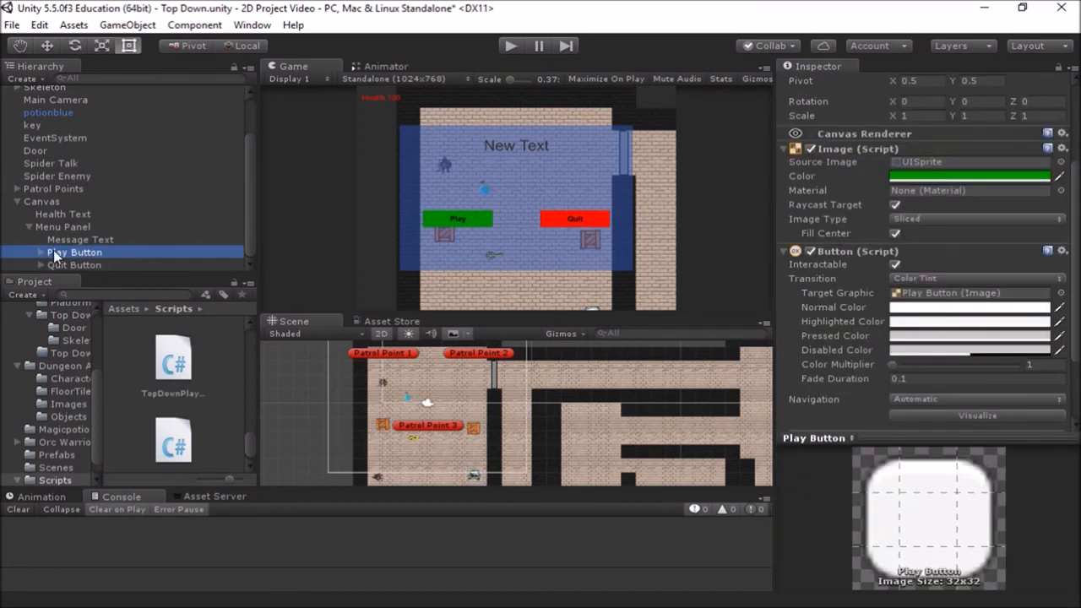
scroll(910, 316, down, 3)
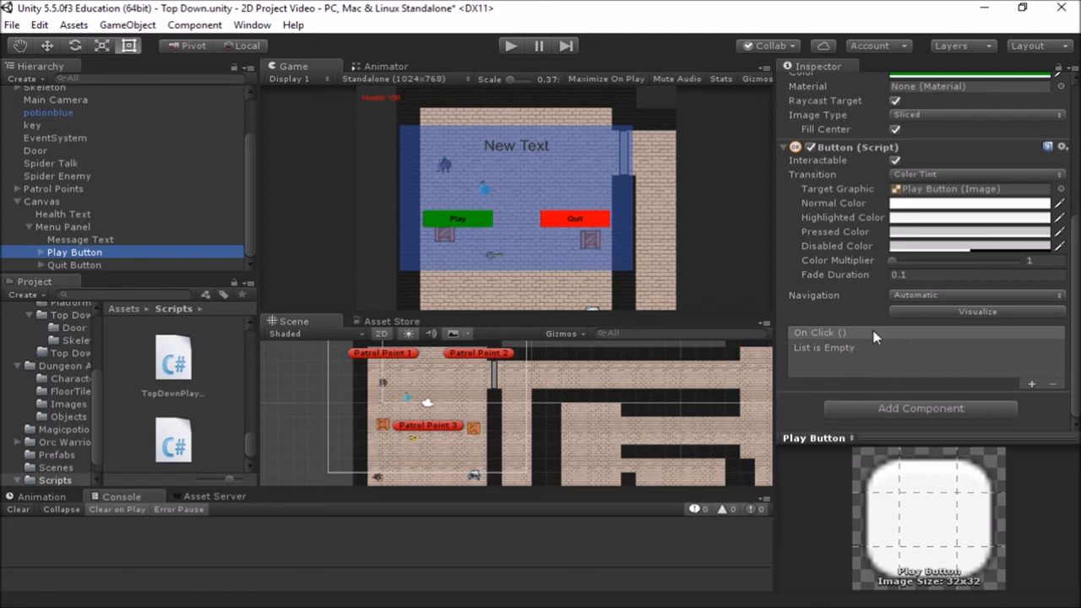
click(1030, 384)
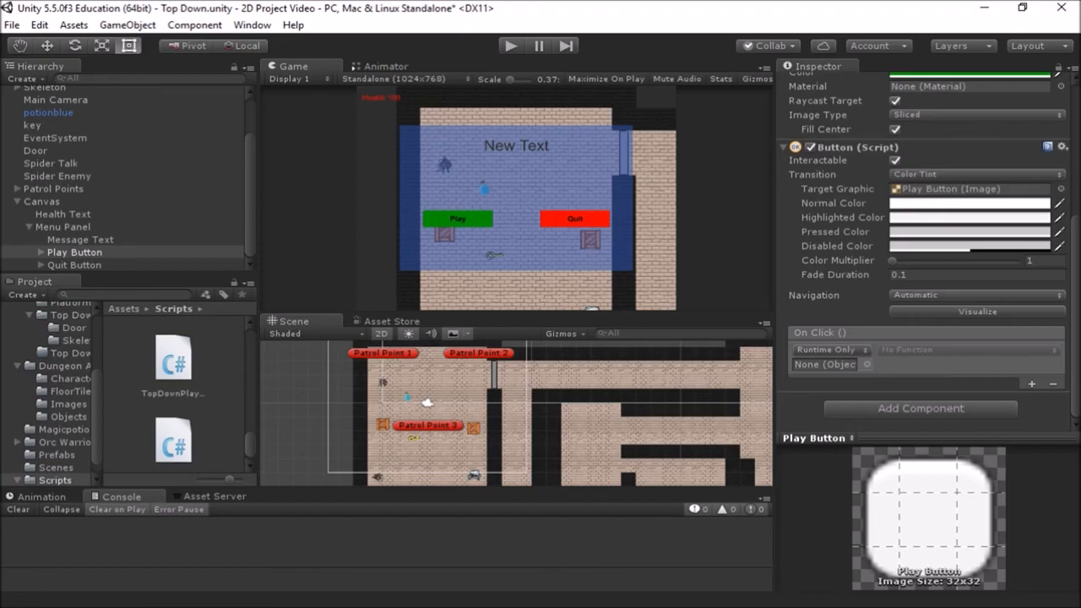
Switch to MonoDevelop and add an empty public void StartButton() method below TakeDamage() in TopDownPlayerMovement.cs
key(alt+Tab)
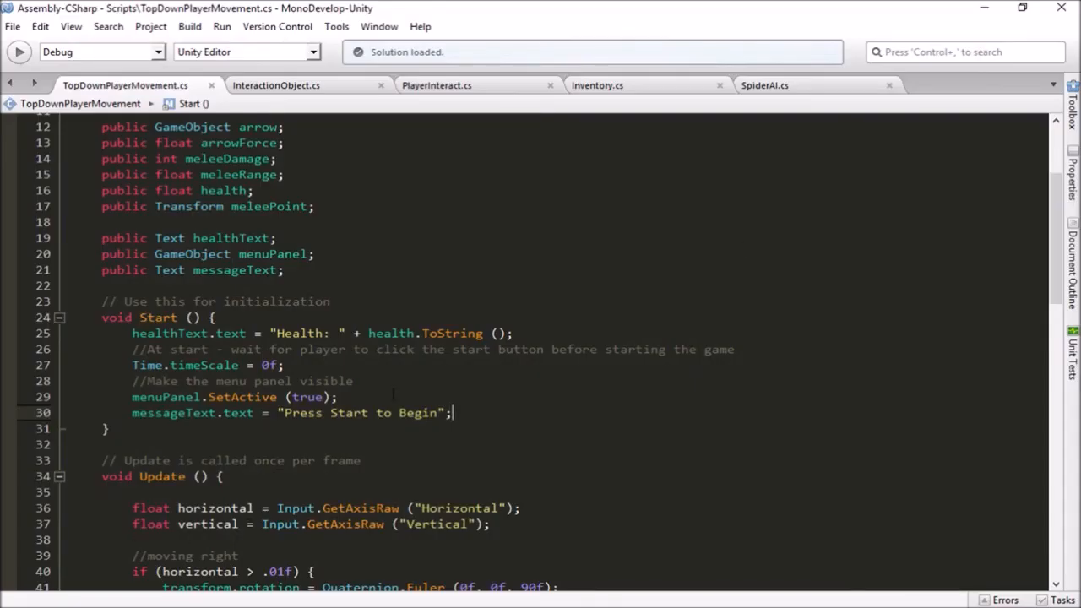
scroll(301, 372, down, 20)
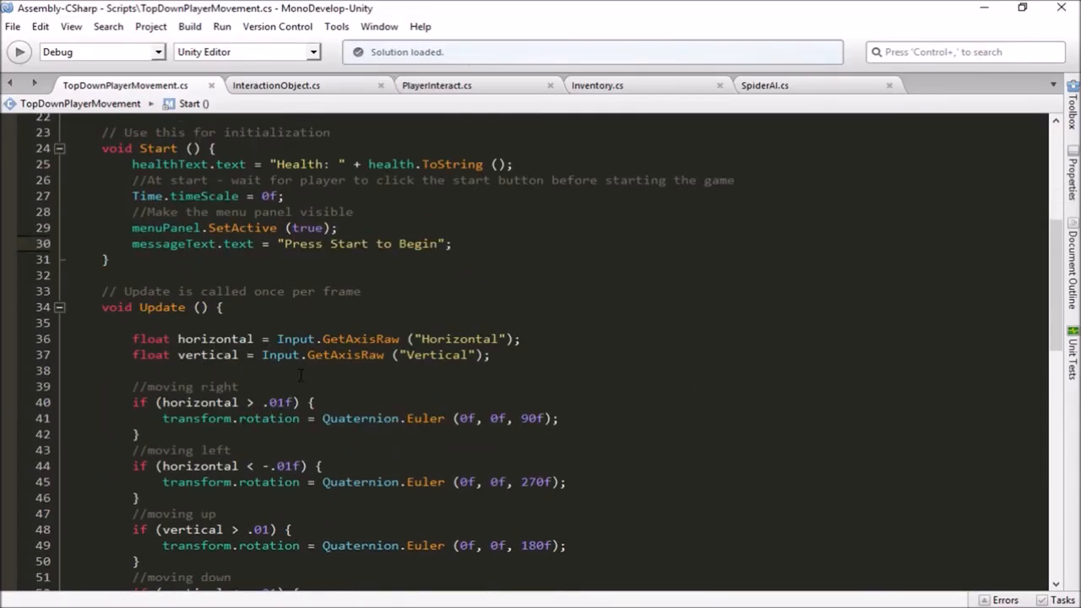
scroll(287, 377, up, 2)
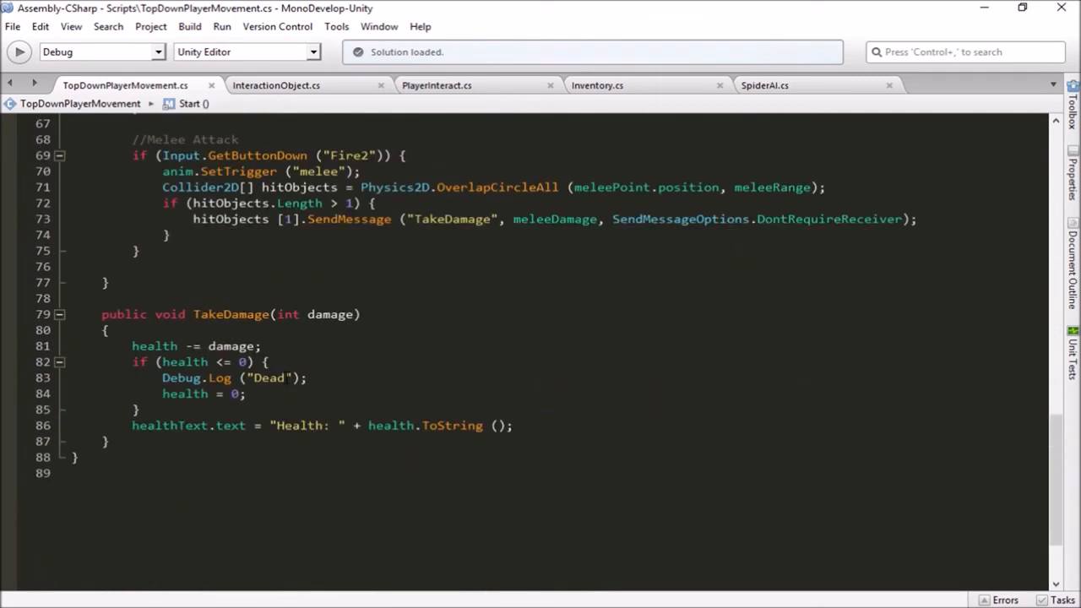
click(131, 455)
click(132, 446)
key(Return)
key(Return)
text(public)
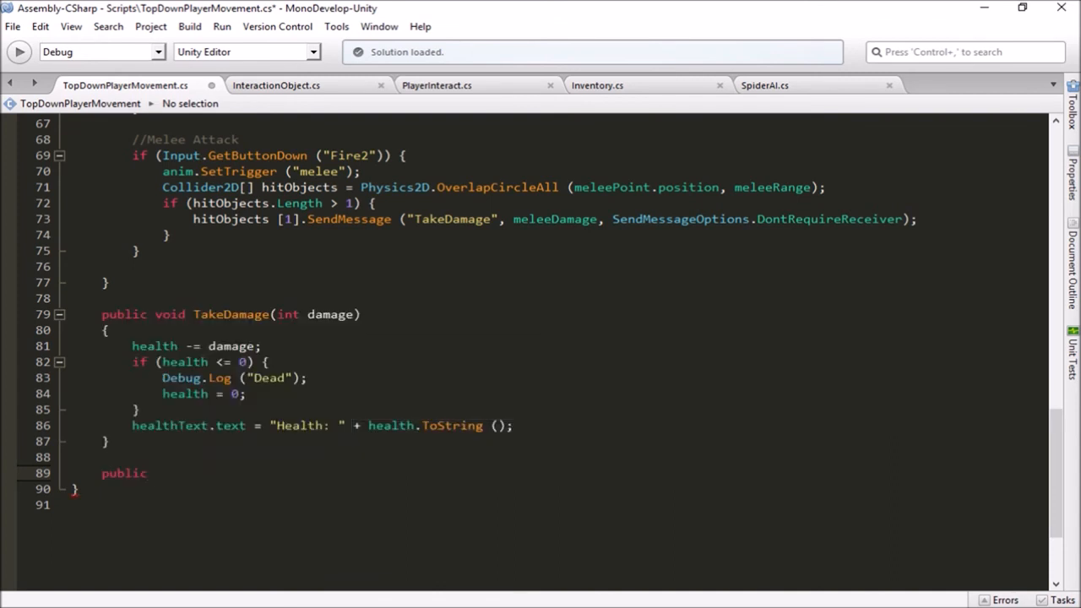
text( void StartButton())
key(Return)
text({)
key(Return)
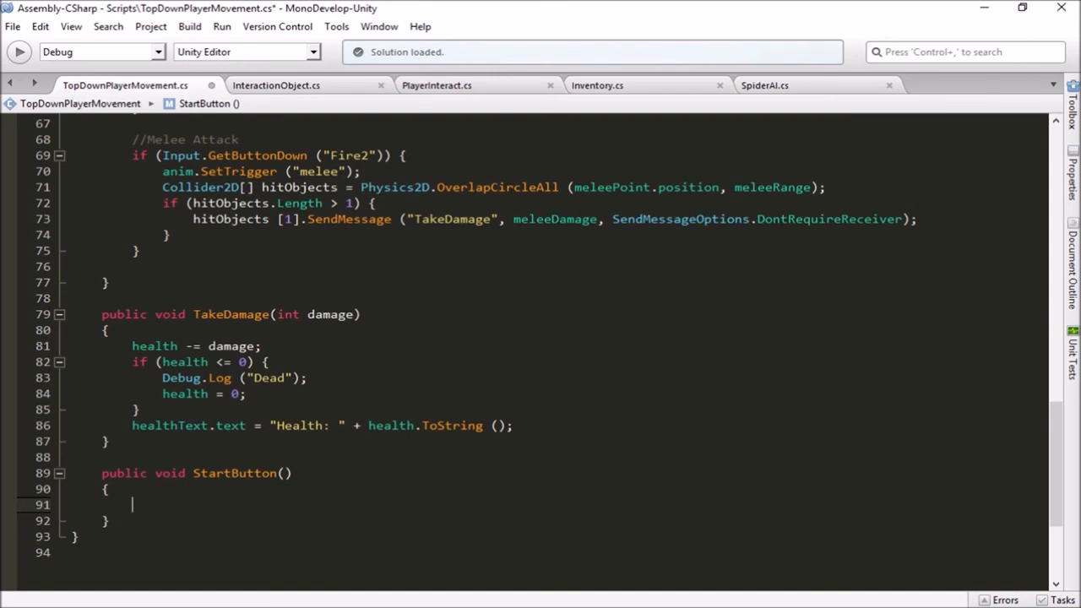
Add menuPanel.SetActive (false); and Time.timeScale = 1f; to the body of StartButton(), and save the script
text(menuPanel.SetActive (false)
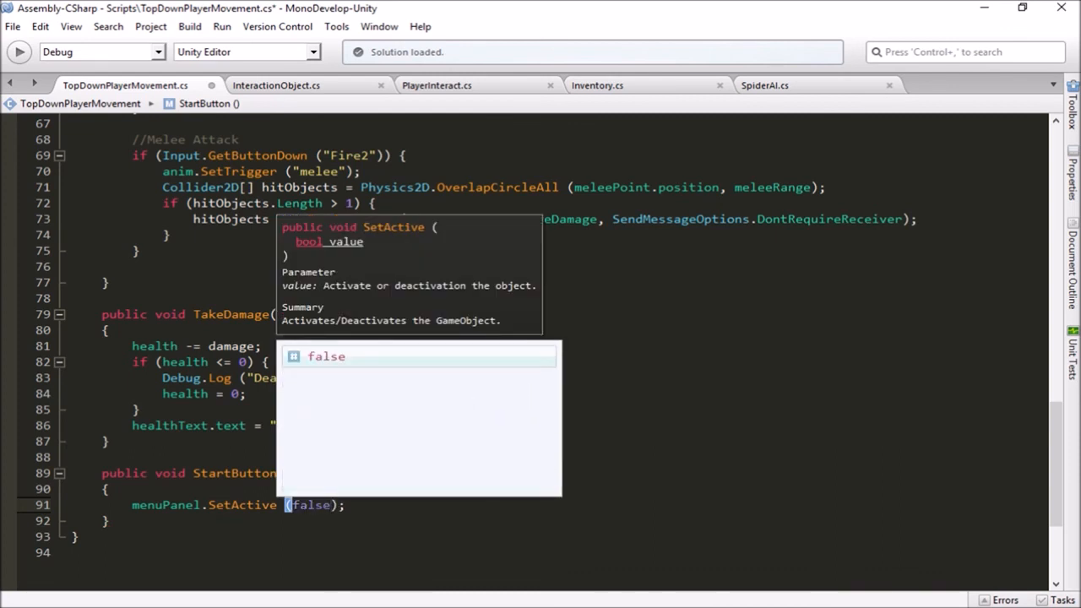
text();)
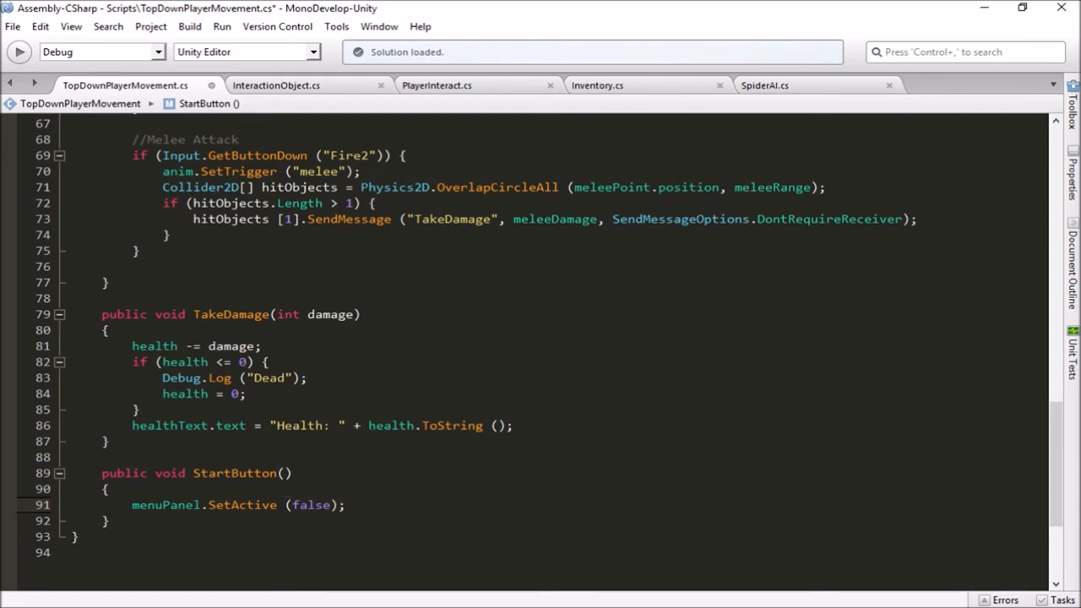
key(Return)
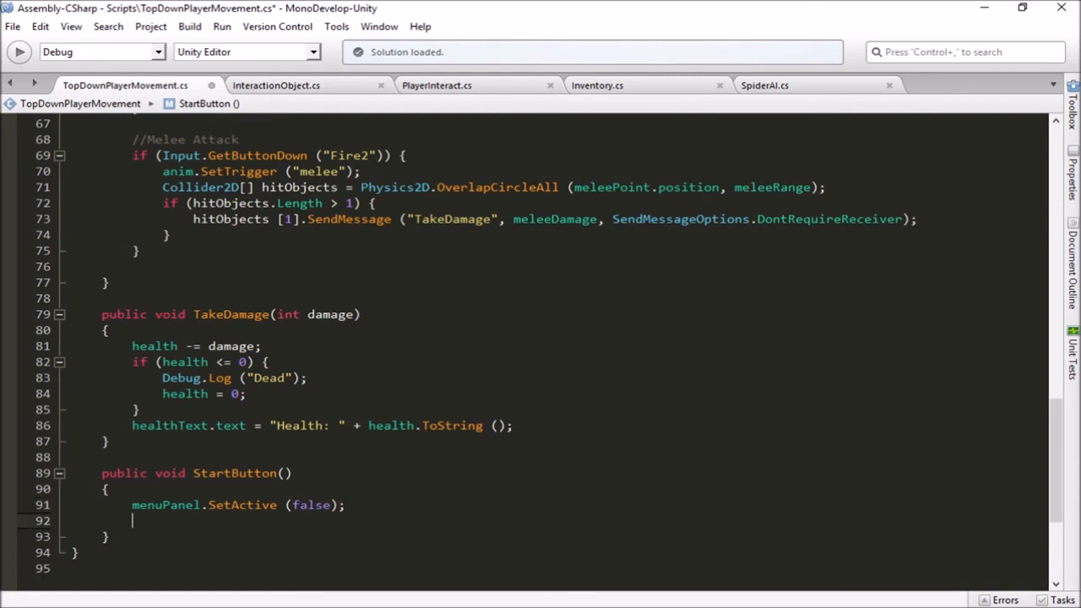
text(Time)
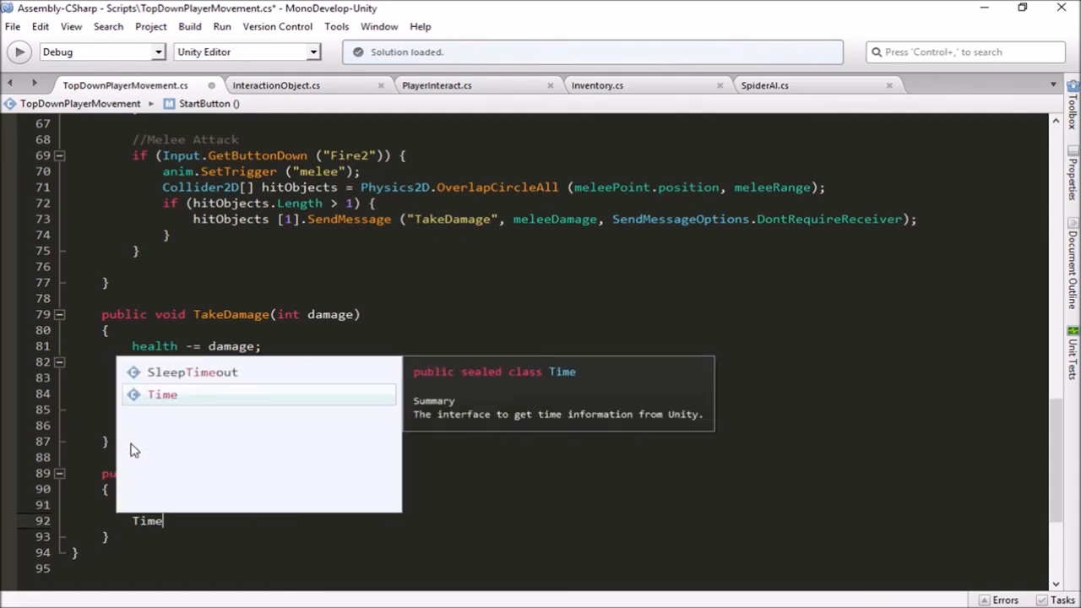
text(.time)
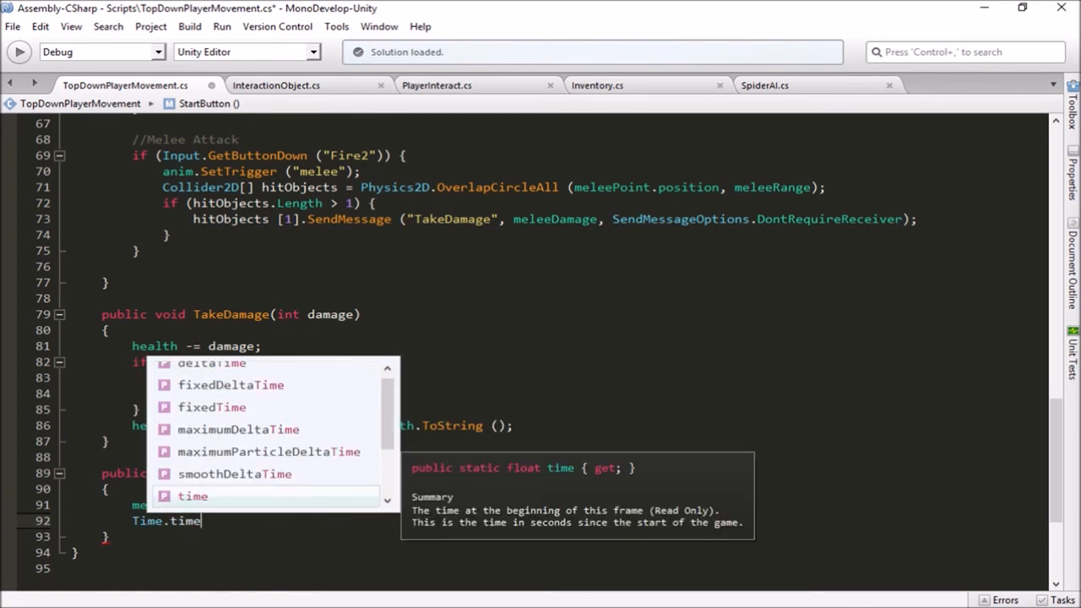
text(scale = 1)
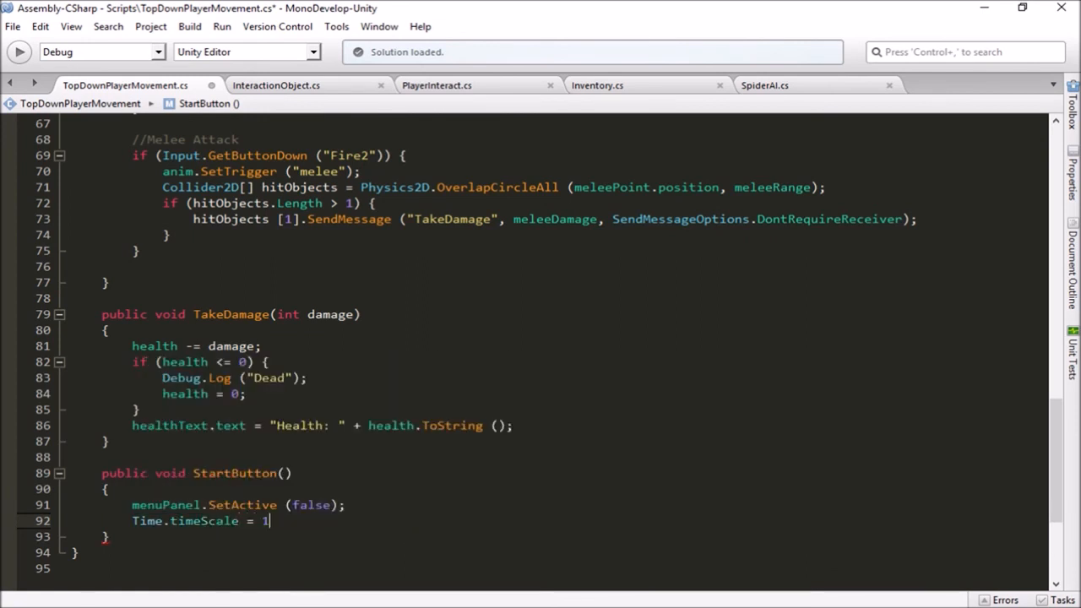
text(f;)
key(ctrl+s)
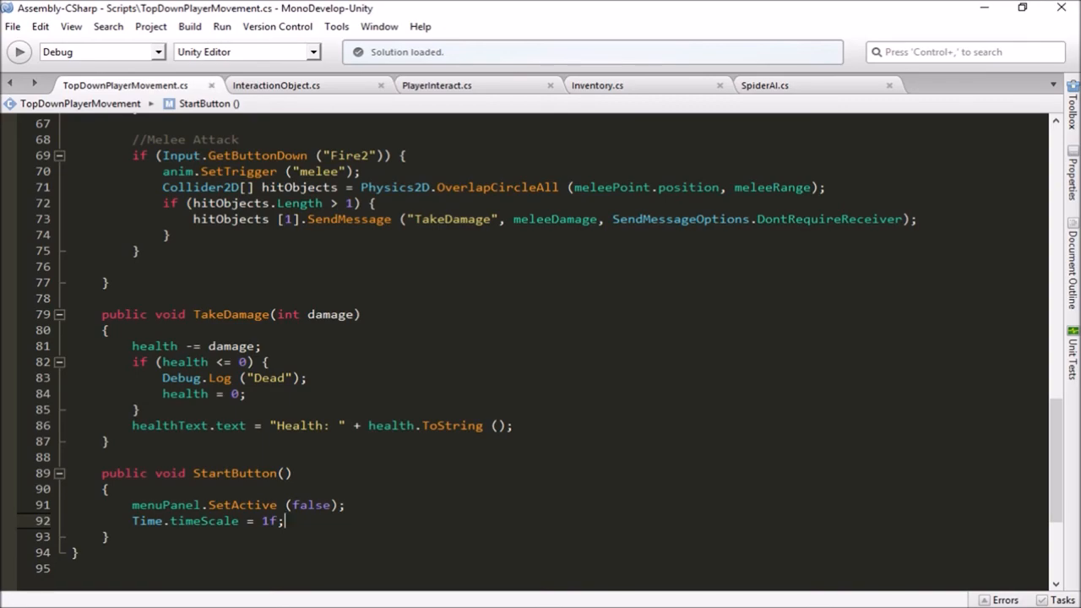
Switch to Unity and assign the Skeleton's TopDownPlayerMovement StartButton () function to the Play Button's On Click () event
key(alt+Tab)
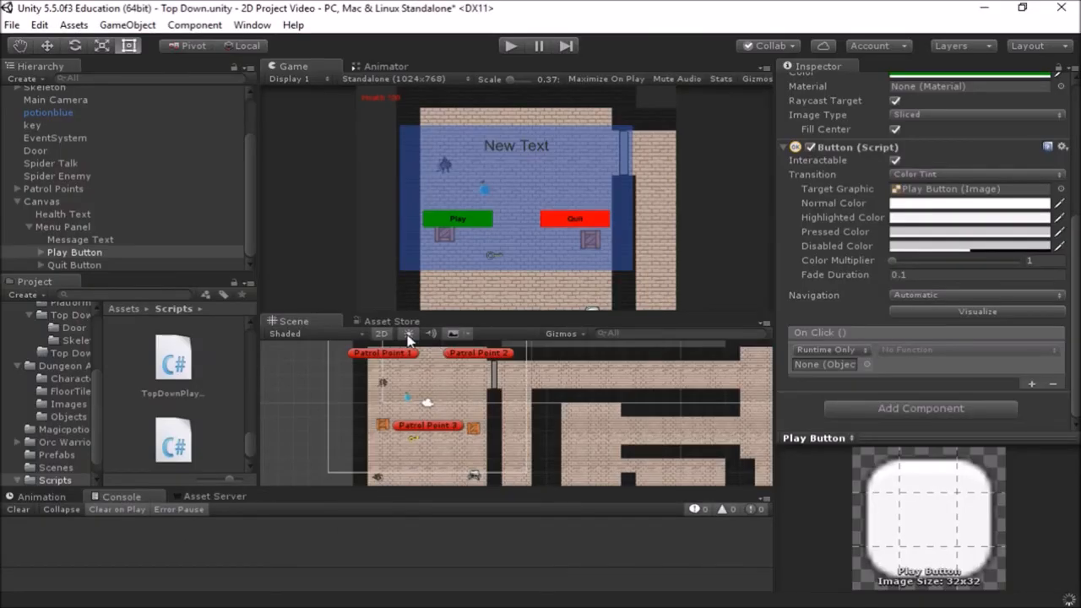
click(85, 253)
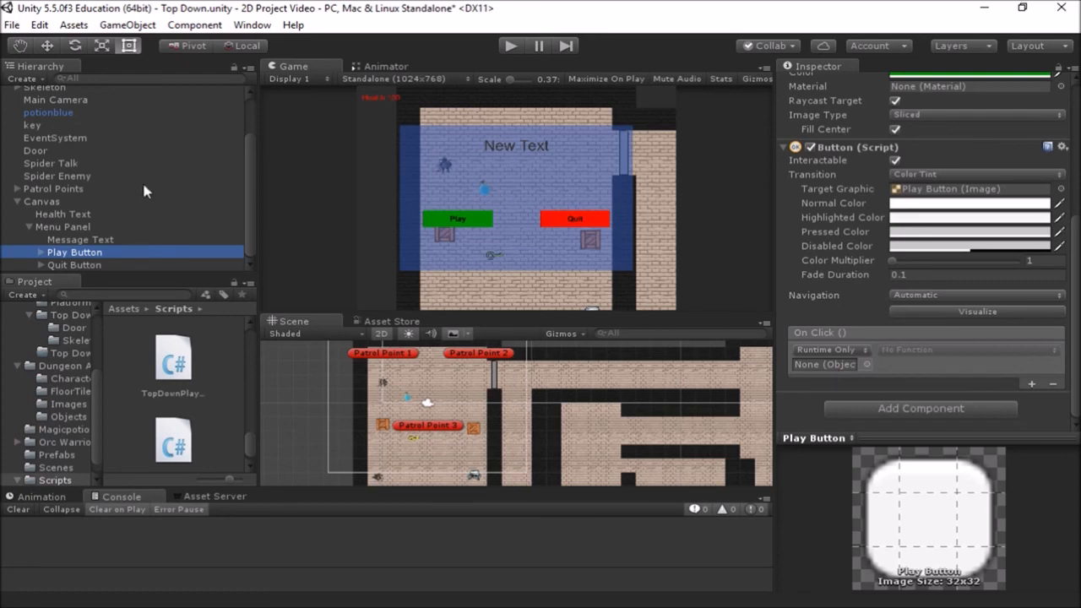
scroll(129, 171, up, 1)
drag(57, 135, 816, 373)
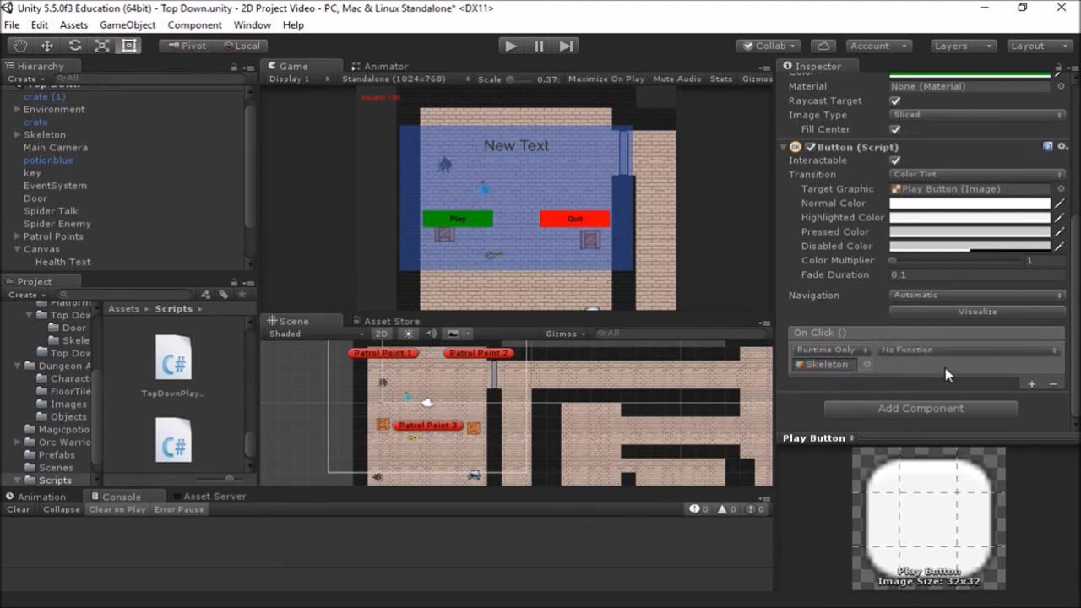
click(967, 350)
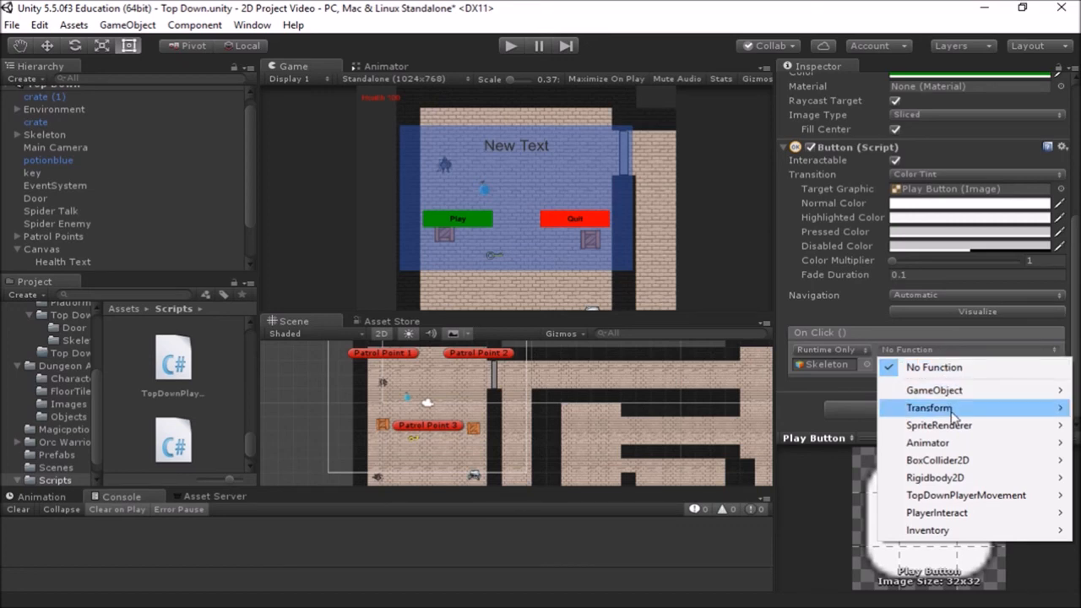
mouse_move(977, 502)
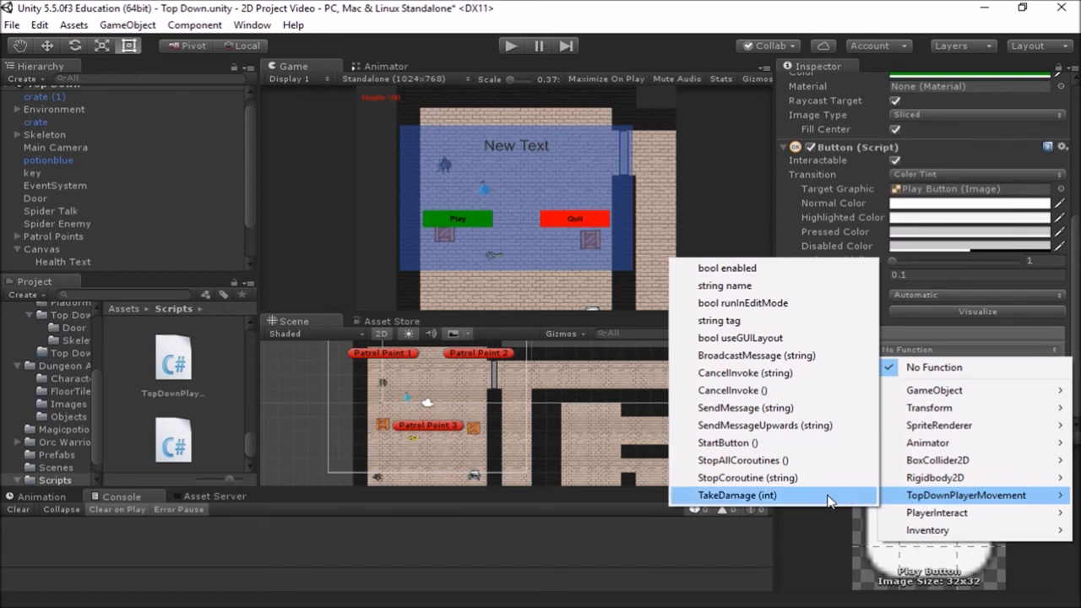
click(728, 442)
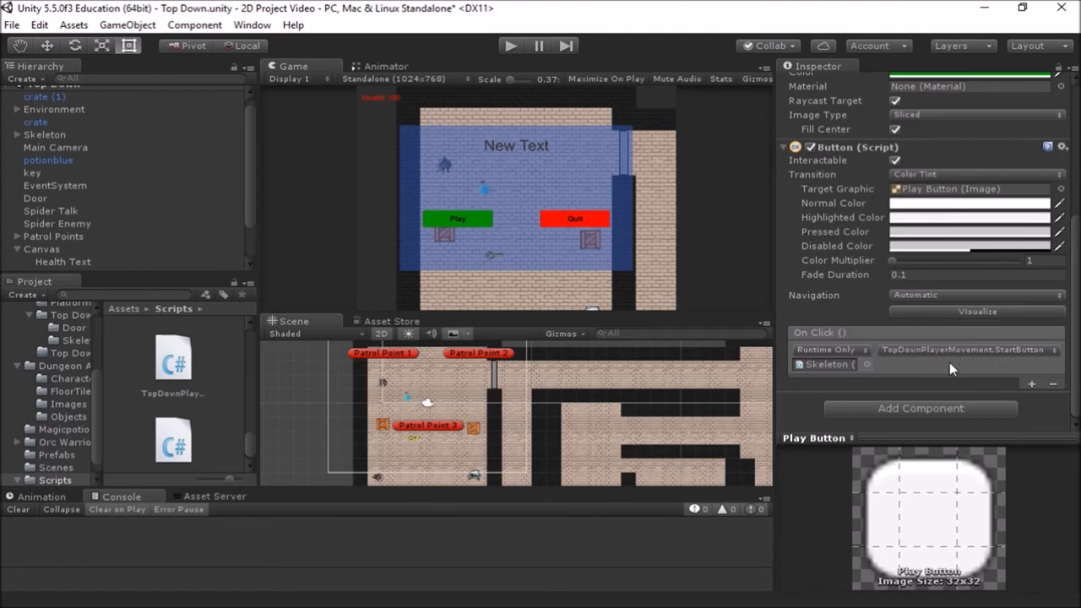
Run the game, start it with the in-game Play button and test moving the skeleton
click(511, 46)
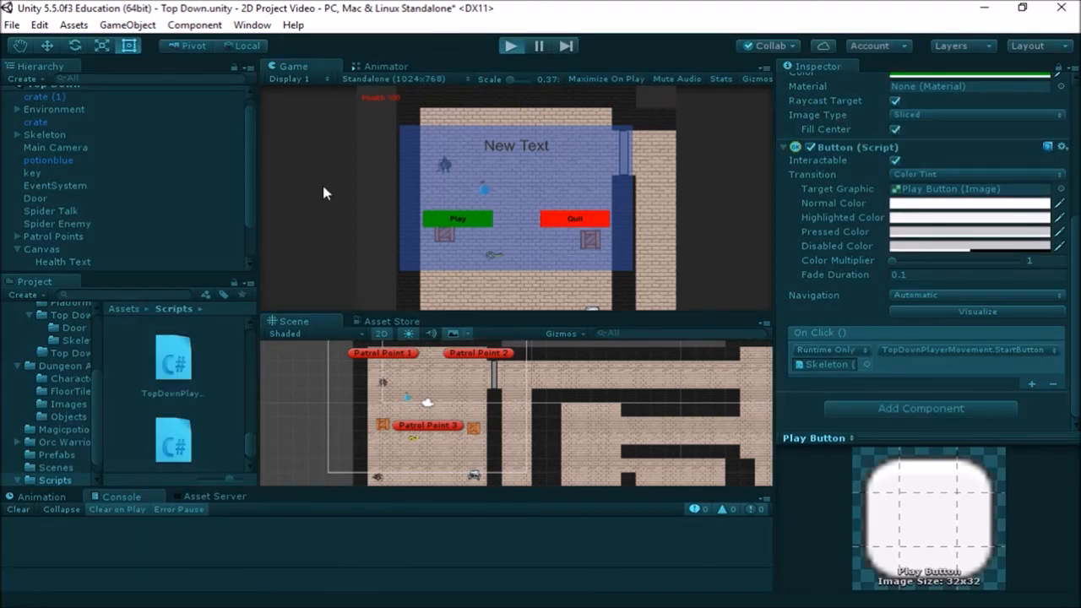
click(474, 218)
key(w)
key(a)
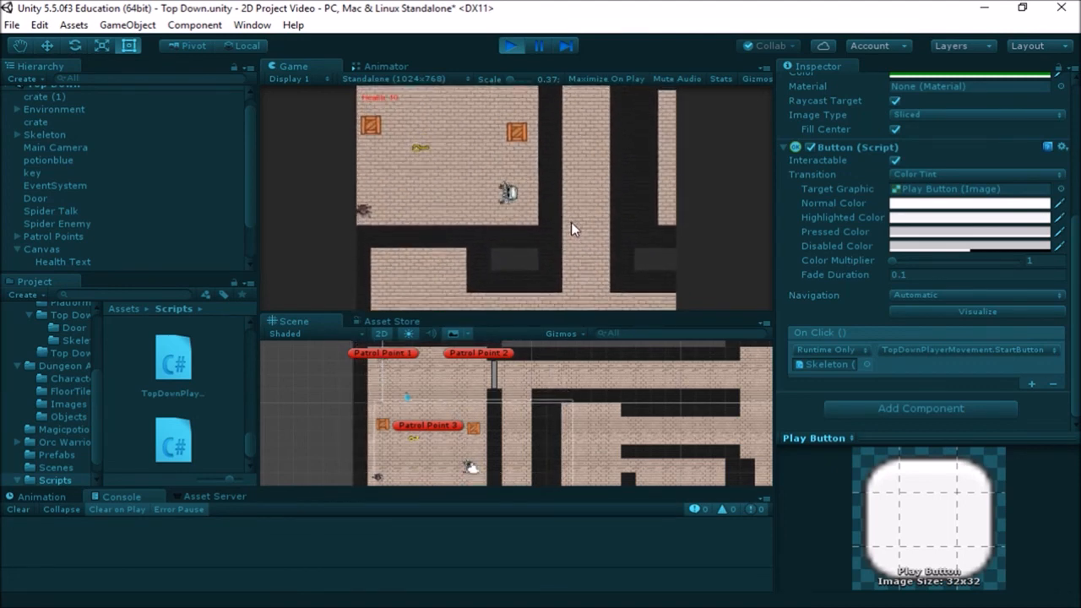
Walk the skeleton to the key in the running game and pick the key up
key(w)
key(a)
key(a)
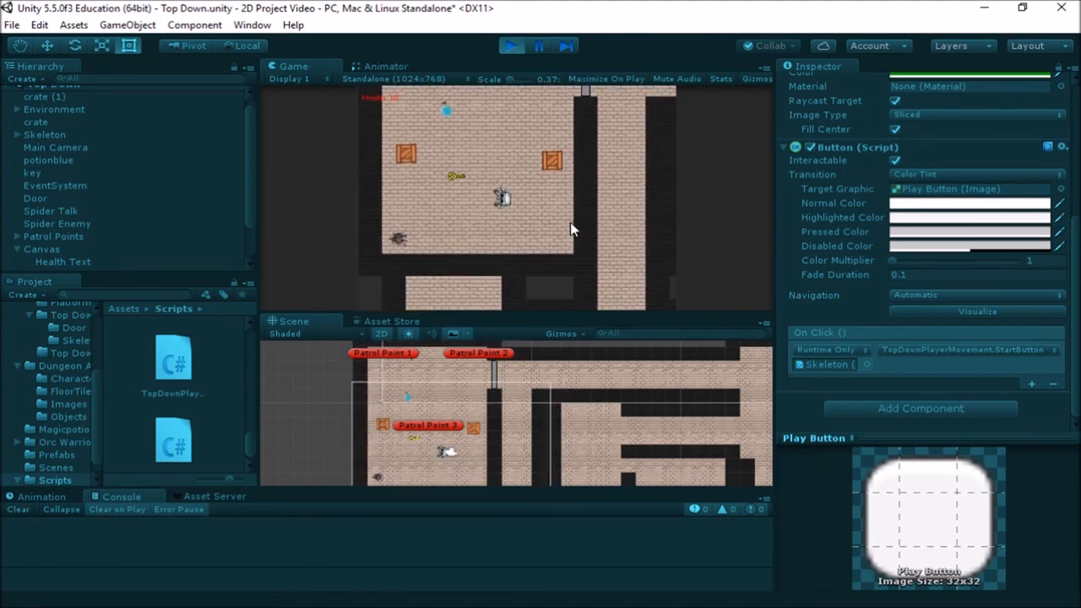
key(d)
key(w)
key(a)
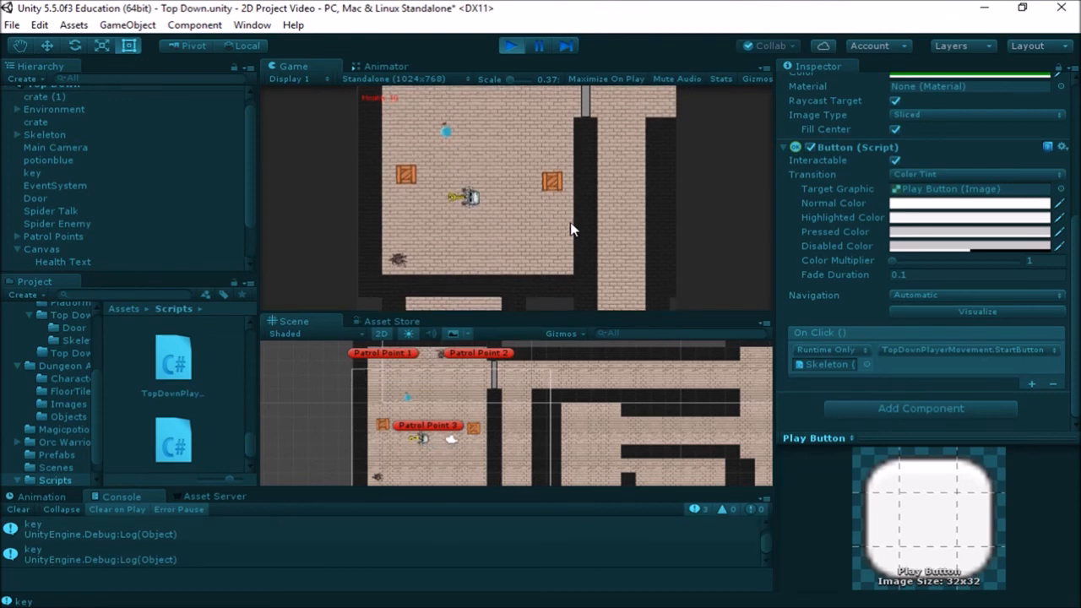
key(e)
key(w)
key(w)
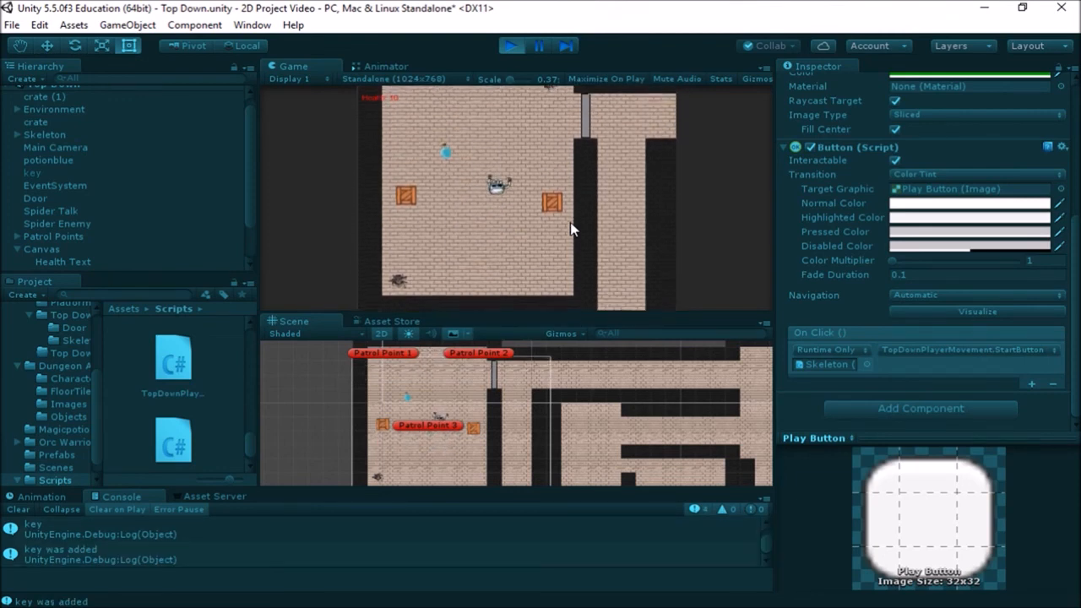
Move the skeleton around the room near the spiders to test taking damage until death, and stop the game
key(s)
key(a)
key(d)
key(w)
key(a)
key(w)
key(s)
key(s)
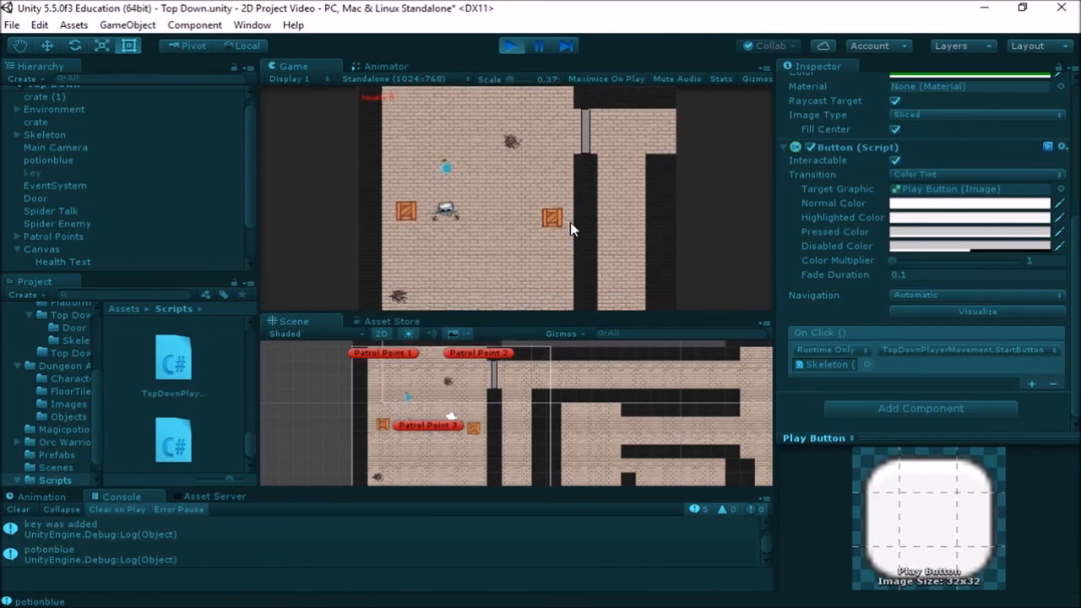
key(d)
key(s)
key(a)
key(d)
key(w)
key(s)
key(a)
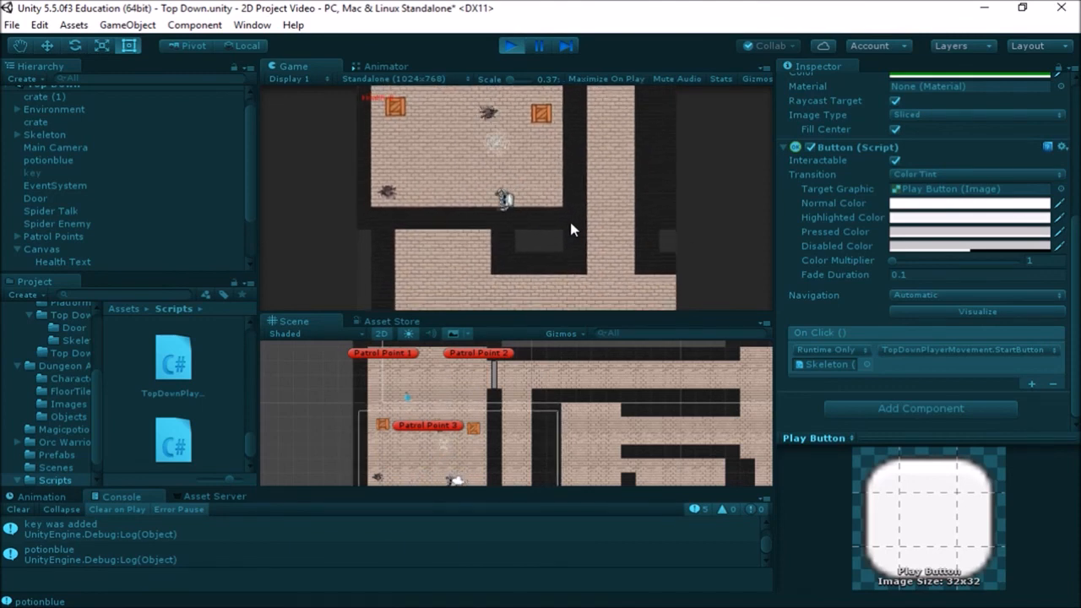
key(w)
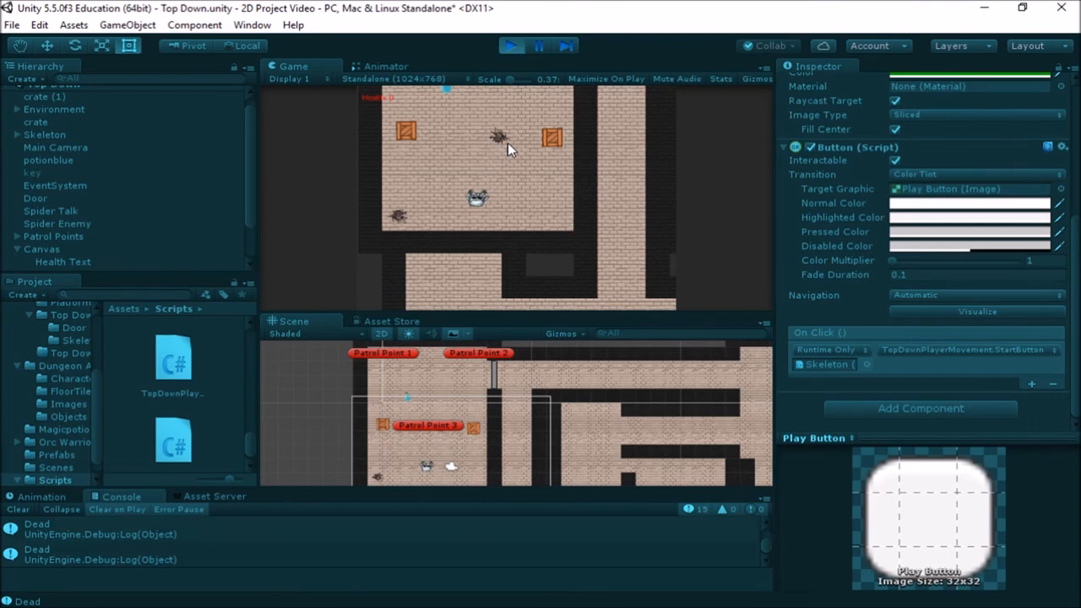
click(510, 45)
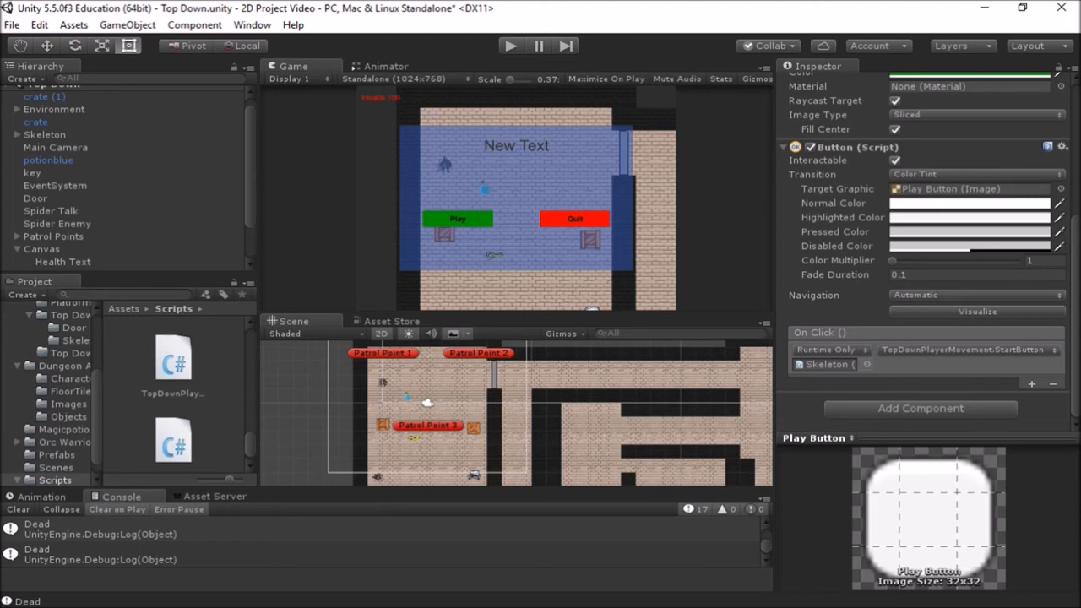
Switch to MonoDevelop and locate the Debug.Log ("Dead"); line in TakeDamage() of TopDownPlayerMovement.cs
key(alt+Tab)
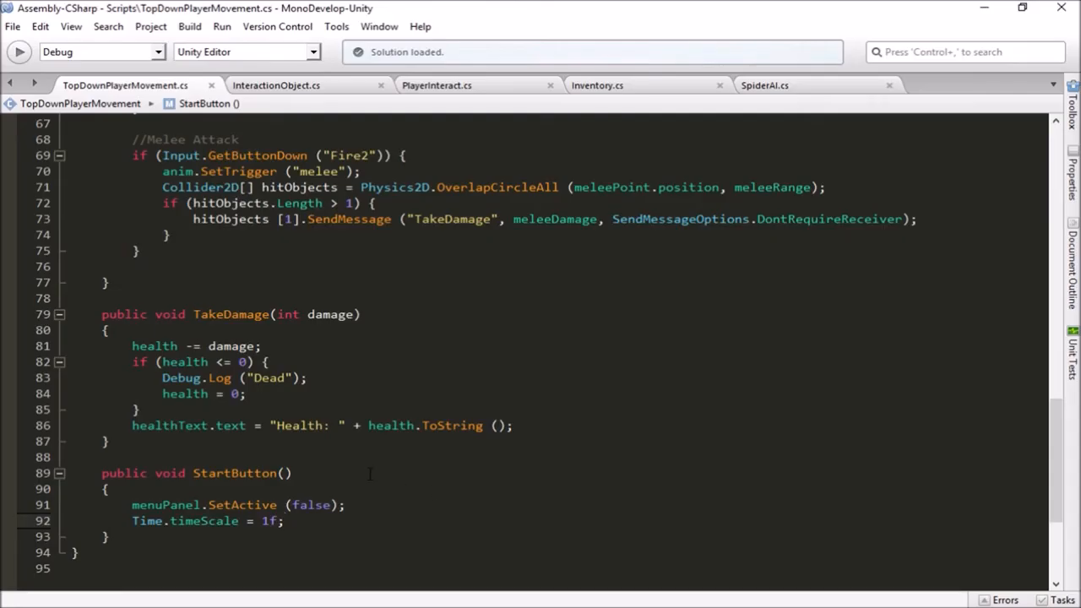
drag(157, 314, 307, 315)
drag(163, 377, 308, 377)
click(318, 382)
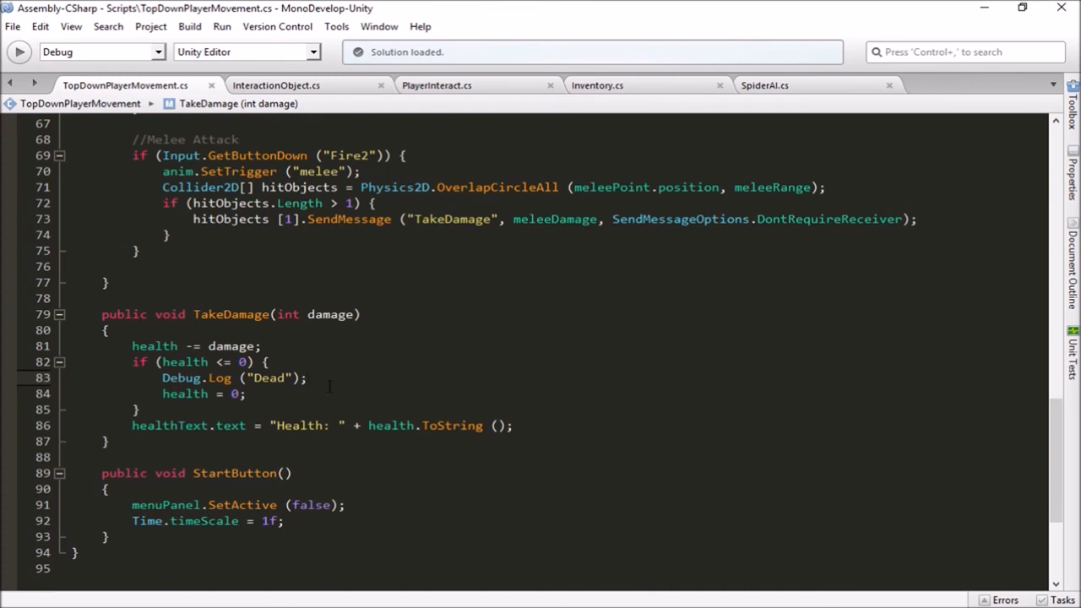
key(Return)
key(Return)
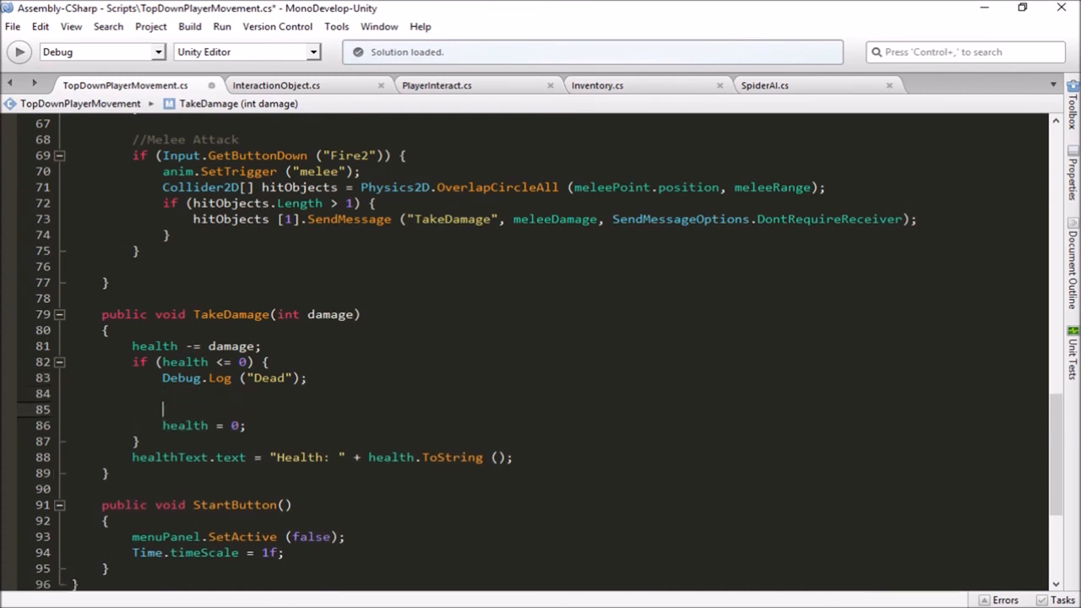
drag(208, 361, 255, 362)
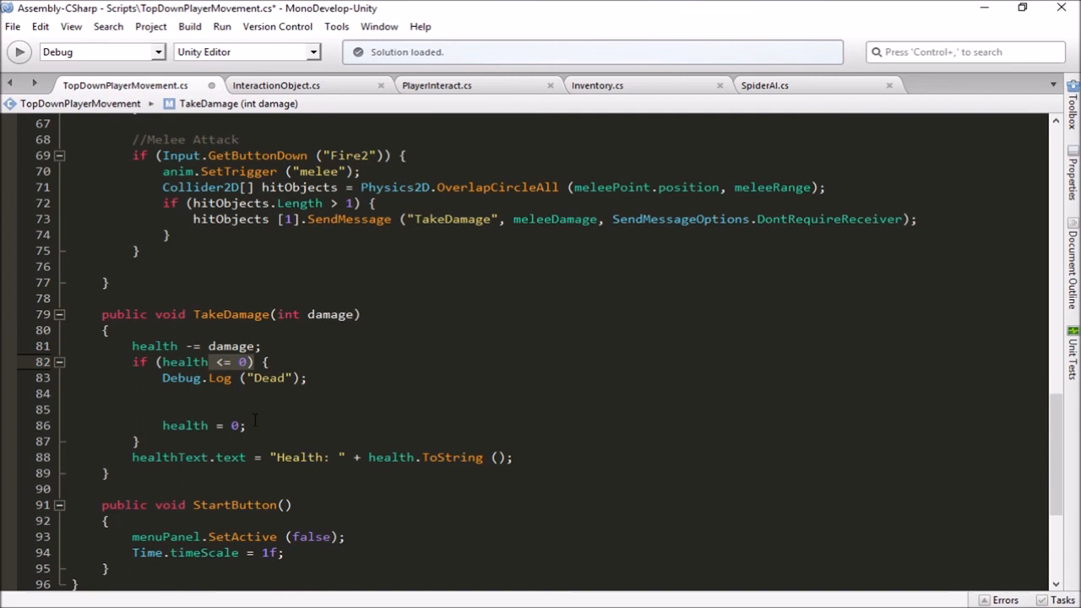
click(255, 421)
click(221, 410)
key(BackSpace)
key(BackSpace)
key(BackSpace)
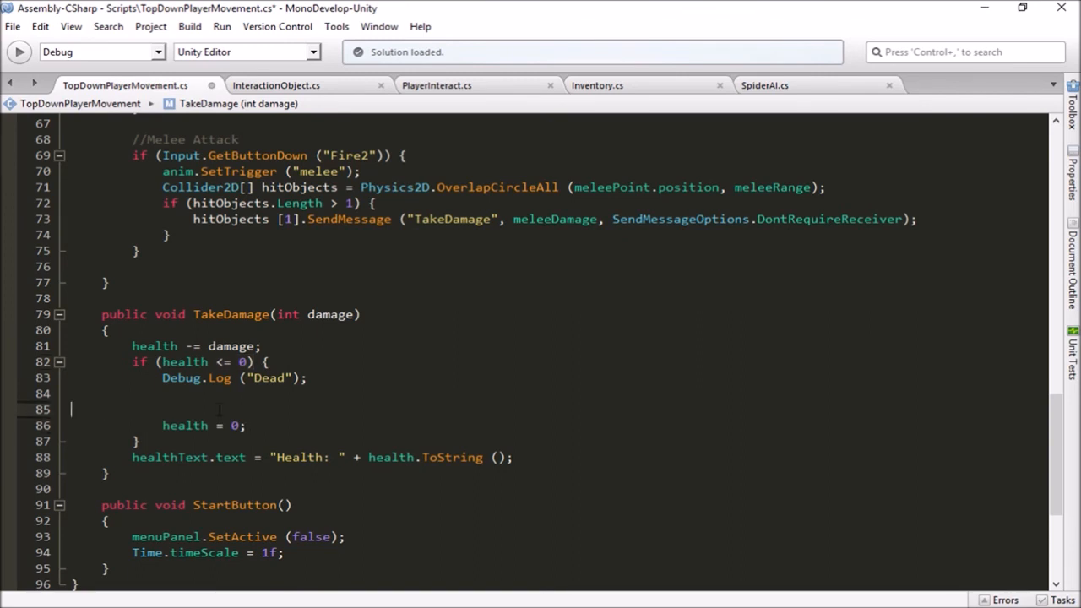
key(BackSpace)
key(BackSpace)
Add menuPanel.SetActive (true); below health = 0; in the death condition of TakeDamage()
click(260, 394)
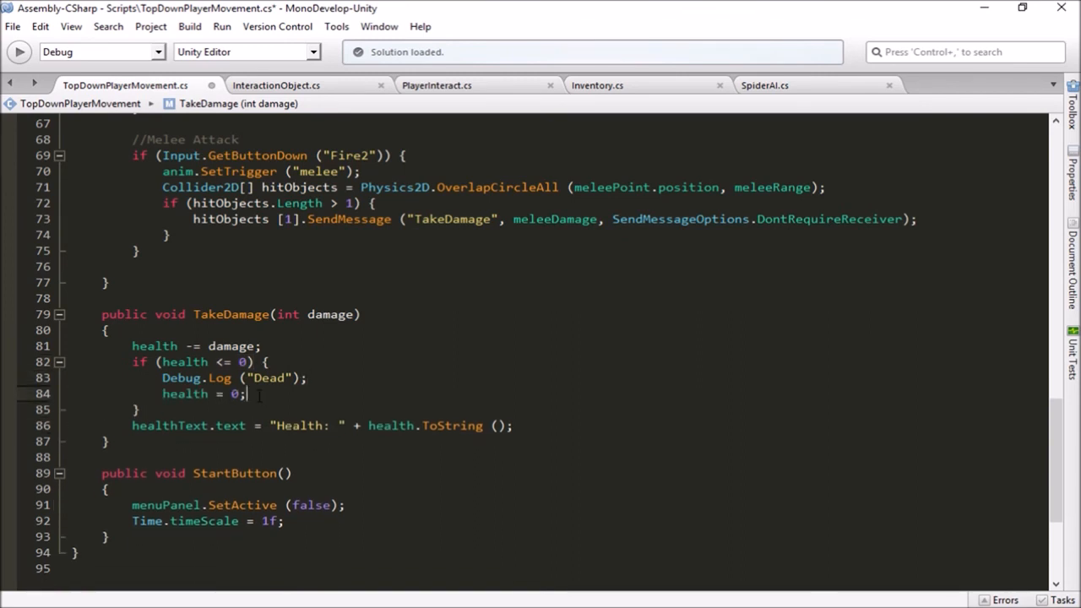
key(Return)
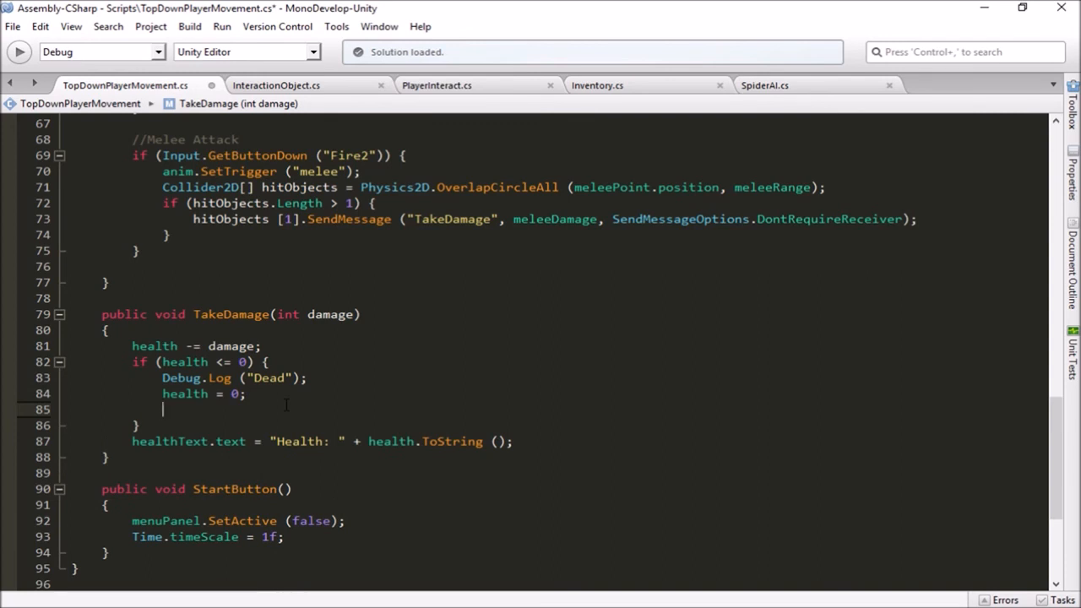
text(menuPanel)
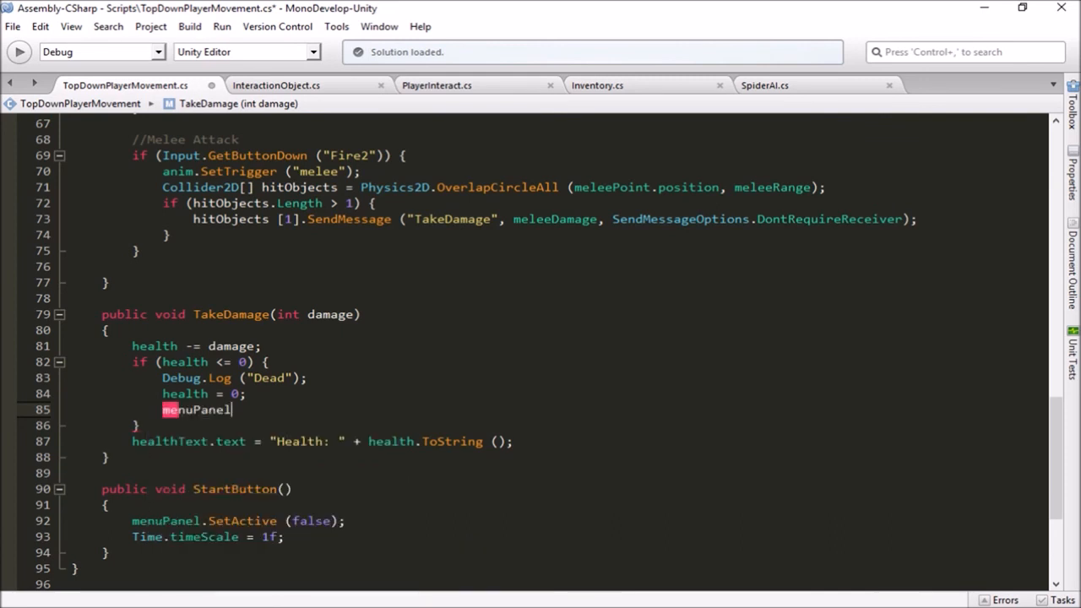
text(.)
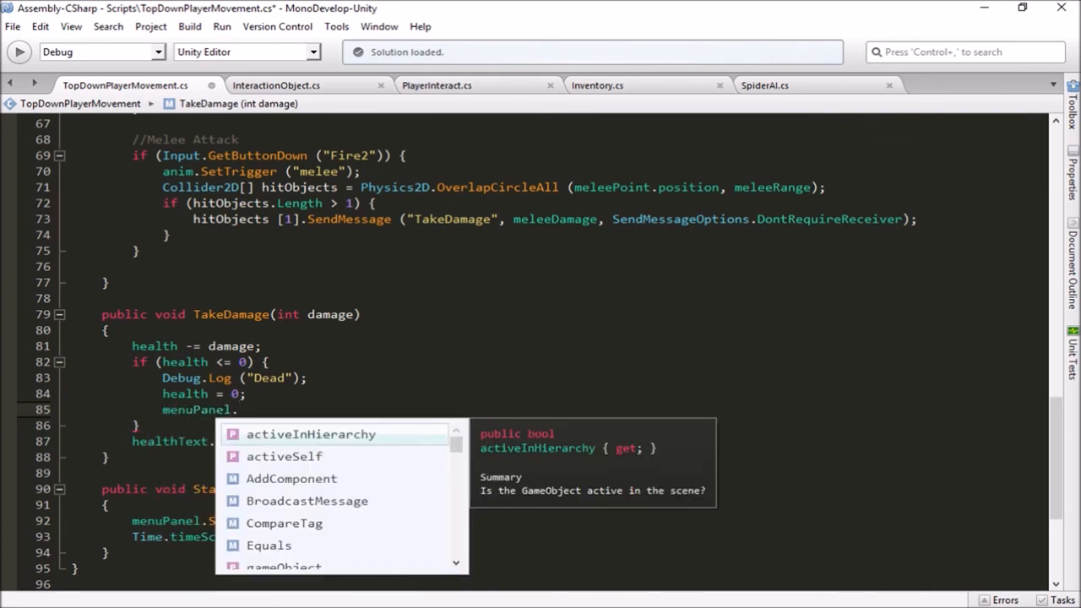
text(setA)
key(Return)
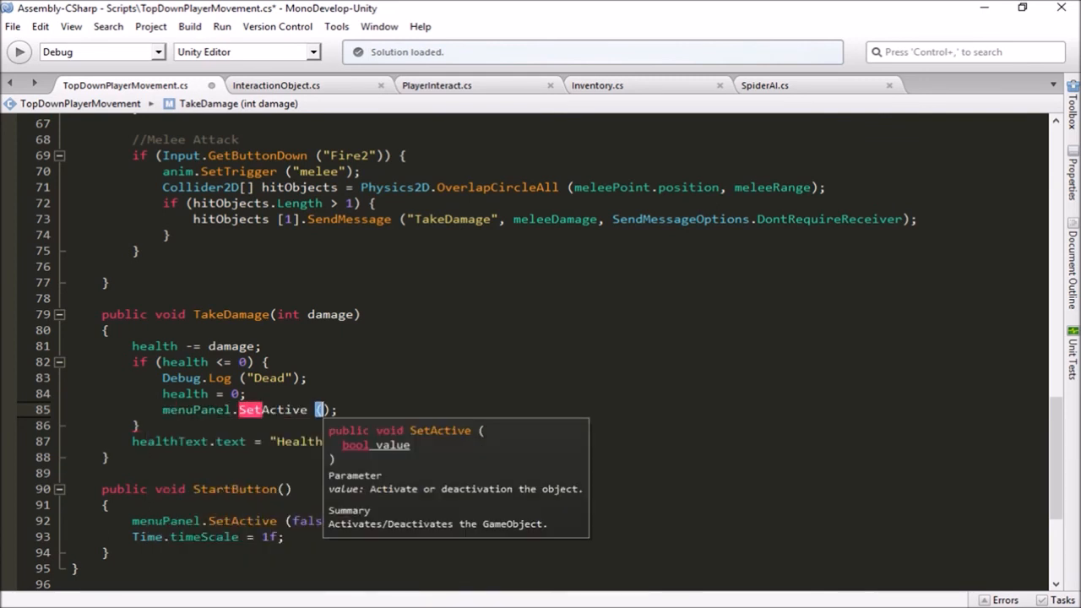
text(true)
key(End)
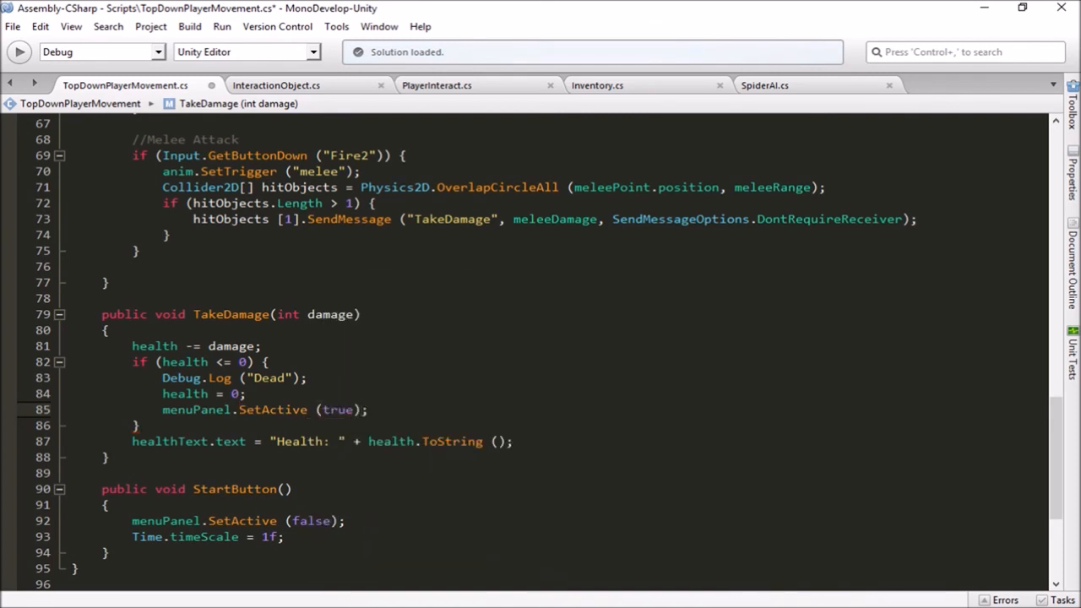
Add Time.timeScale = 0f; below menuPanel.SetActive (true); in the death condition of TakeDamage()
key(Return)
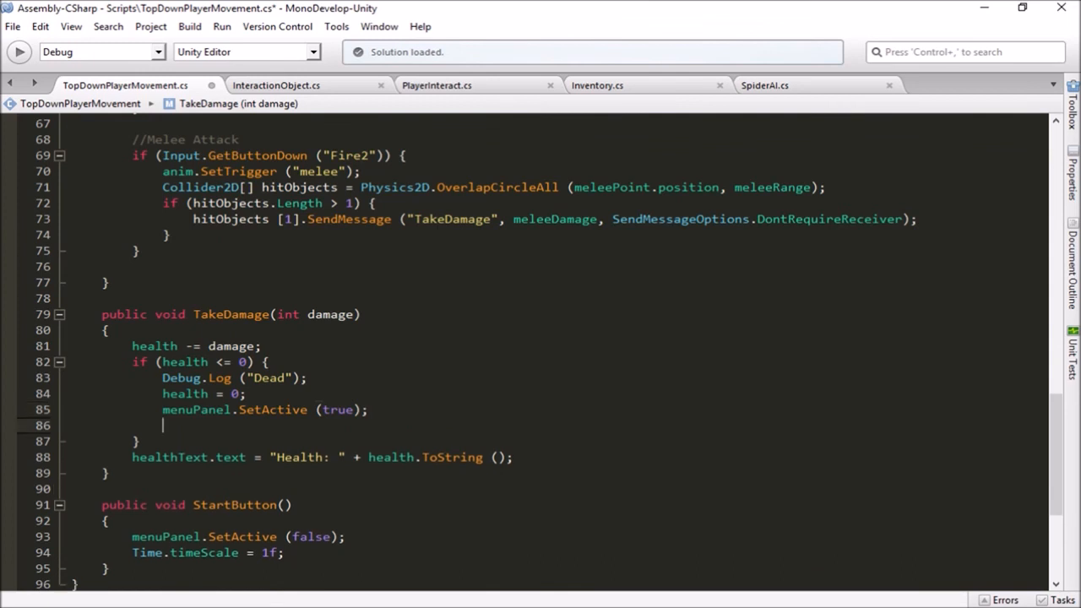
text(Time.time)
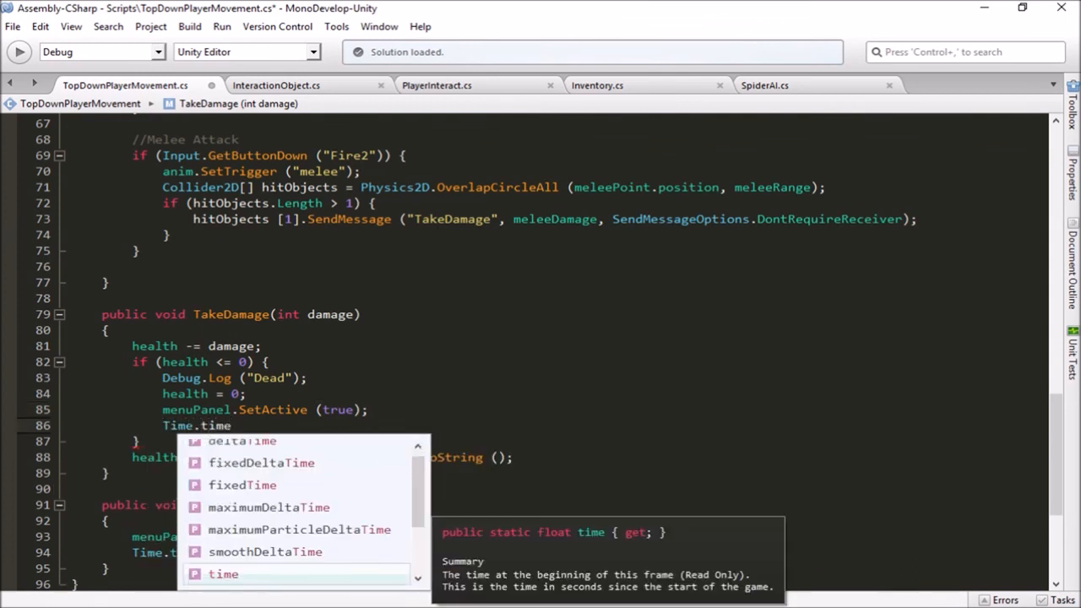
text(S)
key(Return)
text(= 0f;)
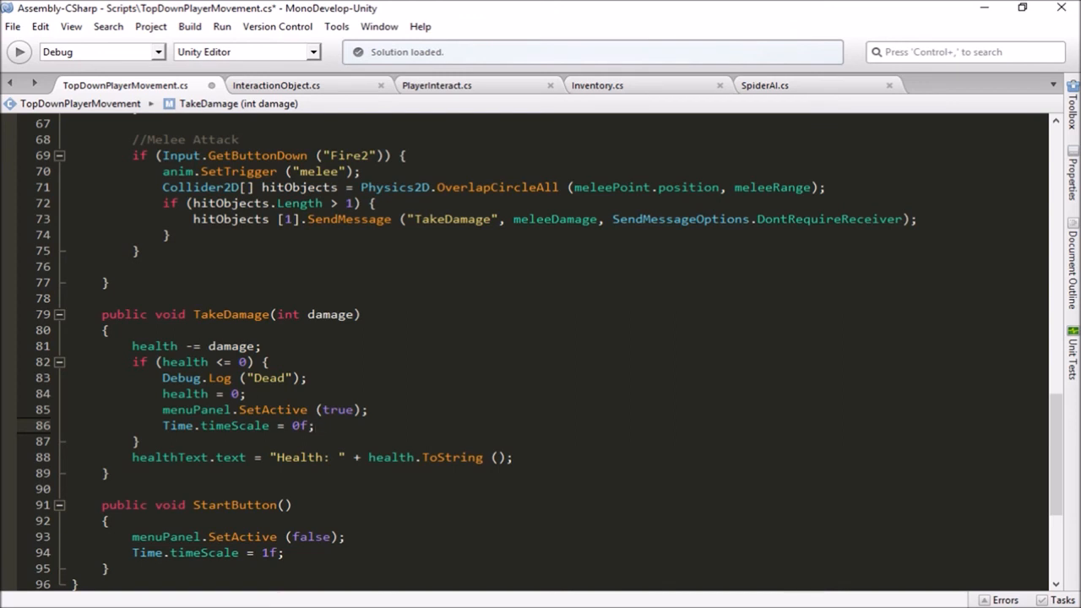
Insert messageText = "Game Over"; between the menuPanel.SetActive (true); and Time.timeScale = 0f; lines, and save the script
click(378, 409)
key(Return)
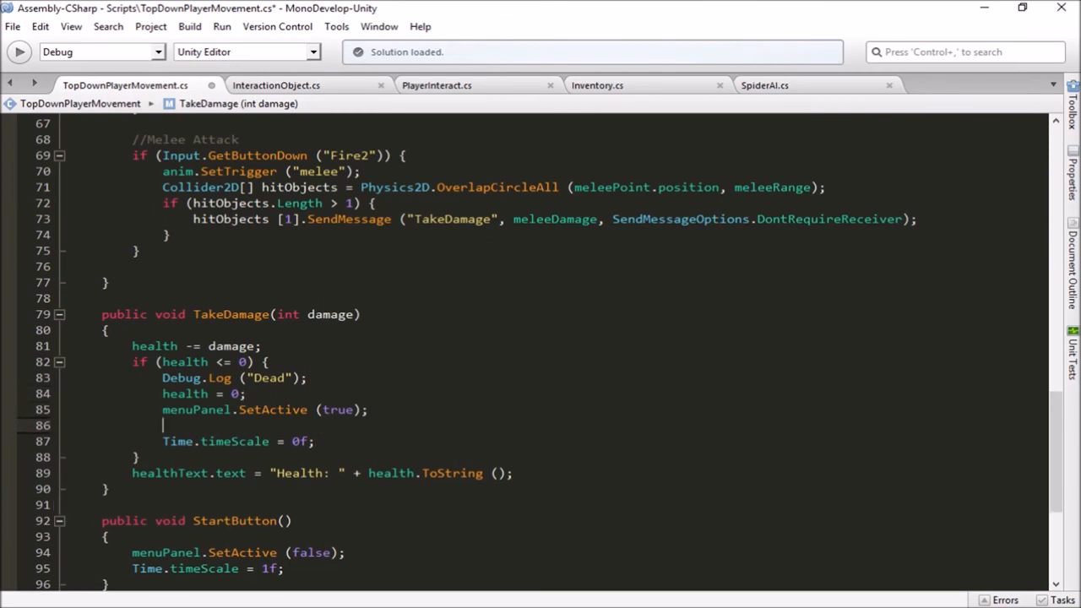
text(menu)
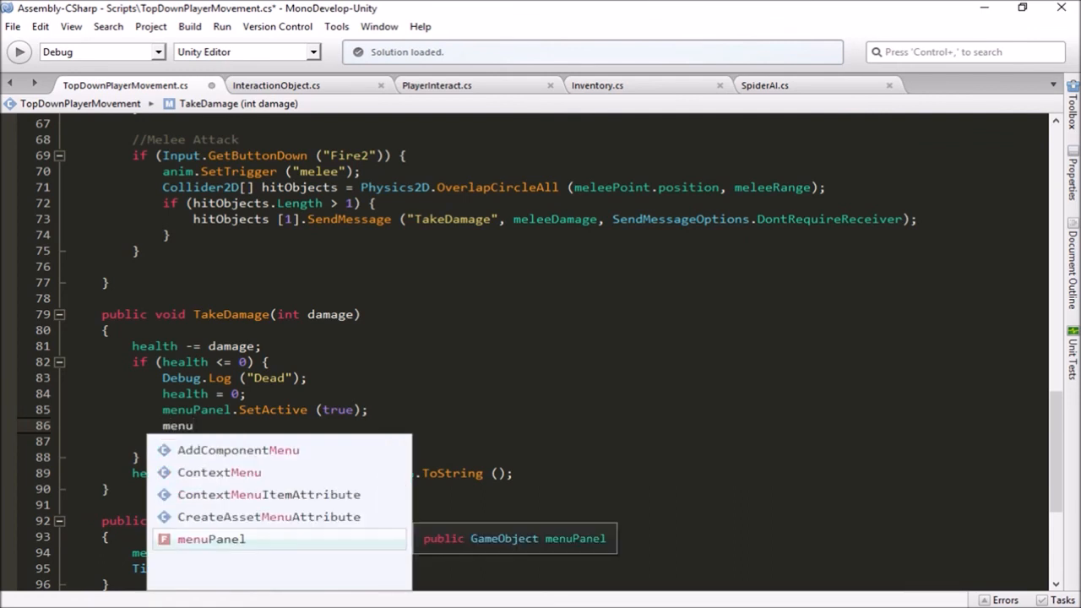
key(BackSpace)
key(BackSpace)
key(BackSpace)
key(BackSpace)
text(mess)
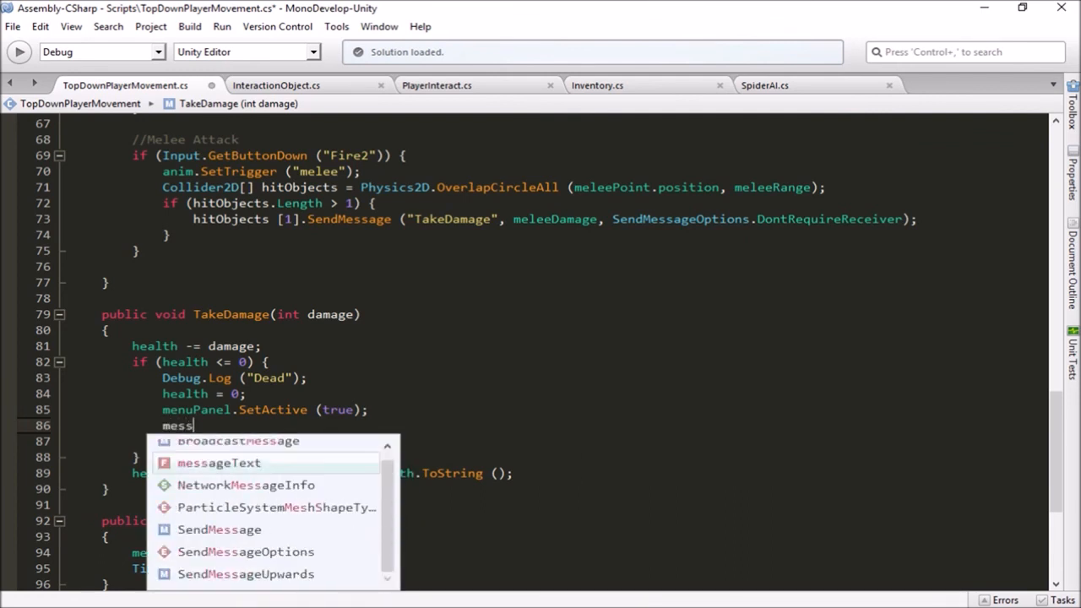
key(Return)
text(= )
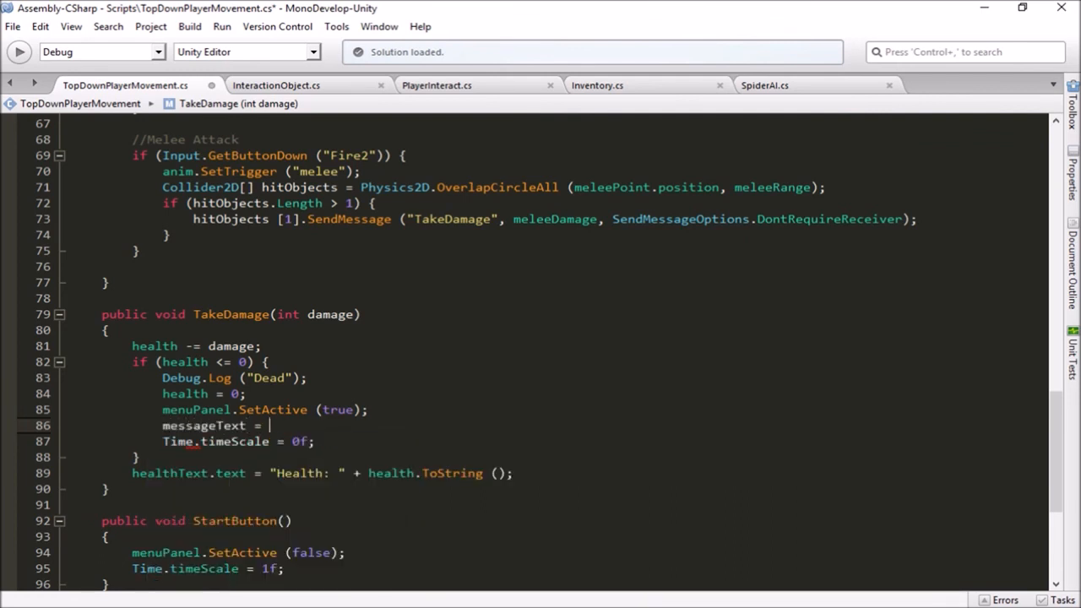
text("Game )
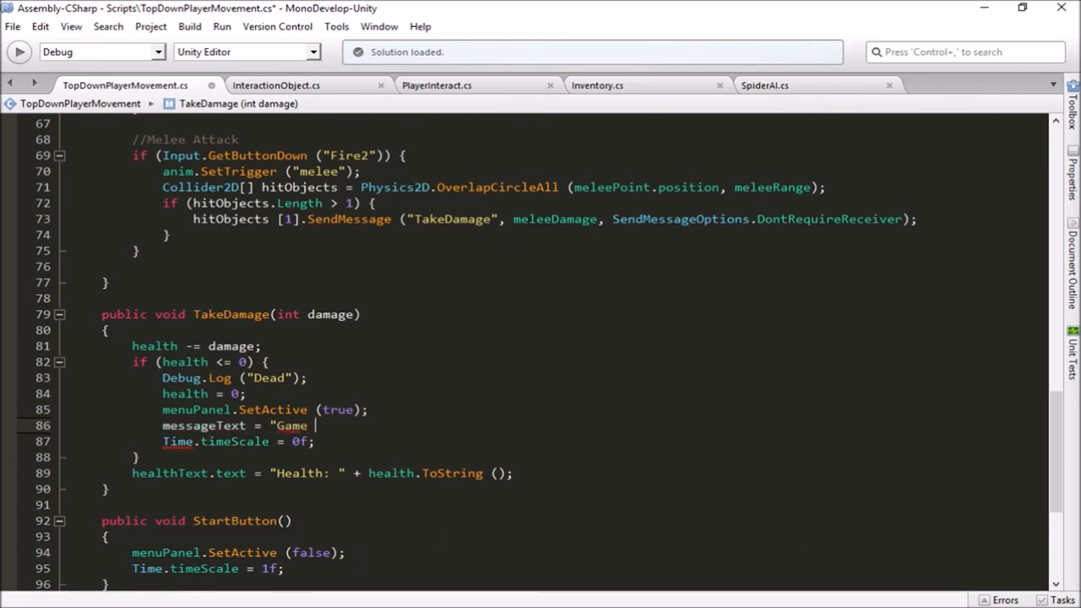
text(Over";)
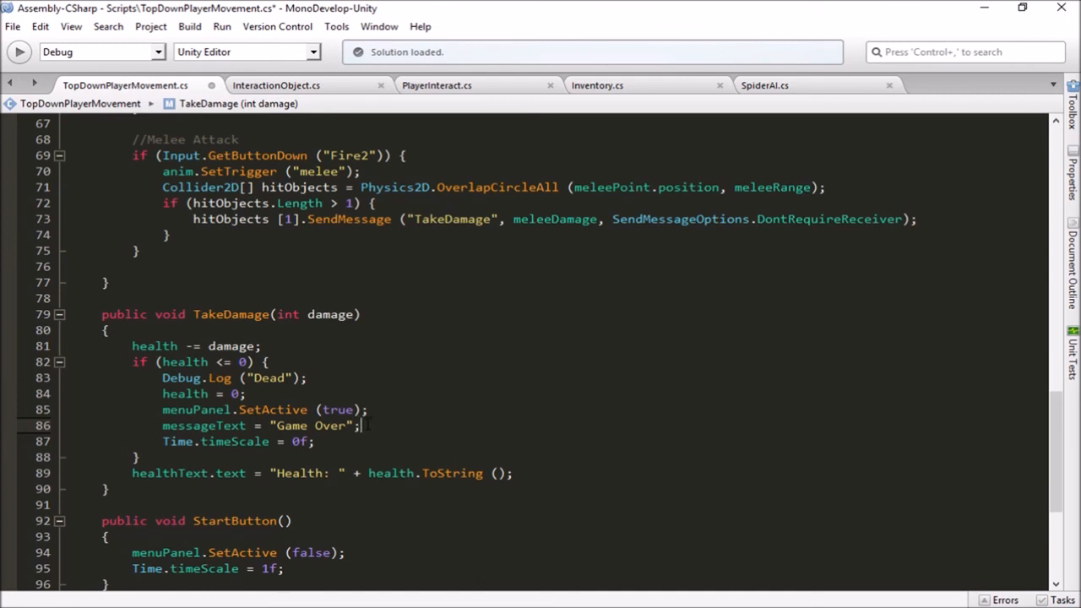
scroll(369, 425, down, 2)
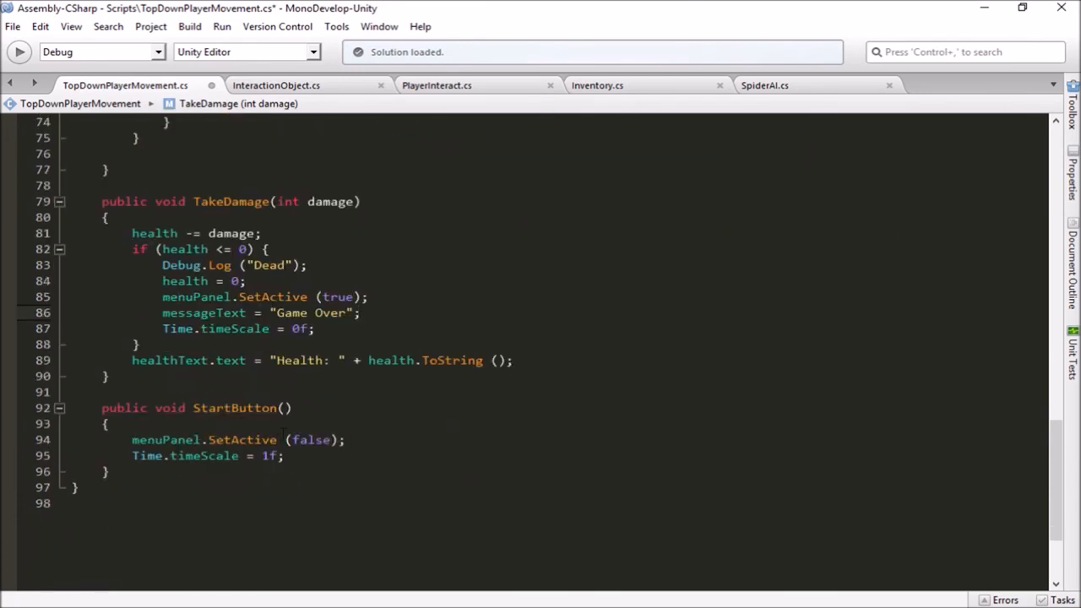
scroll(297, 435, up, 2)
scroll(351, 438, down, 1)
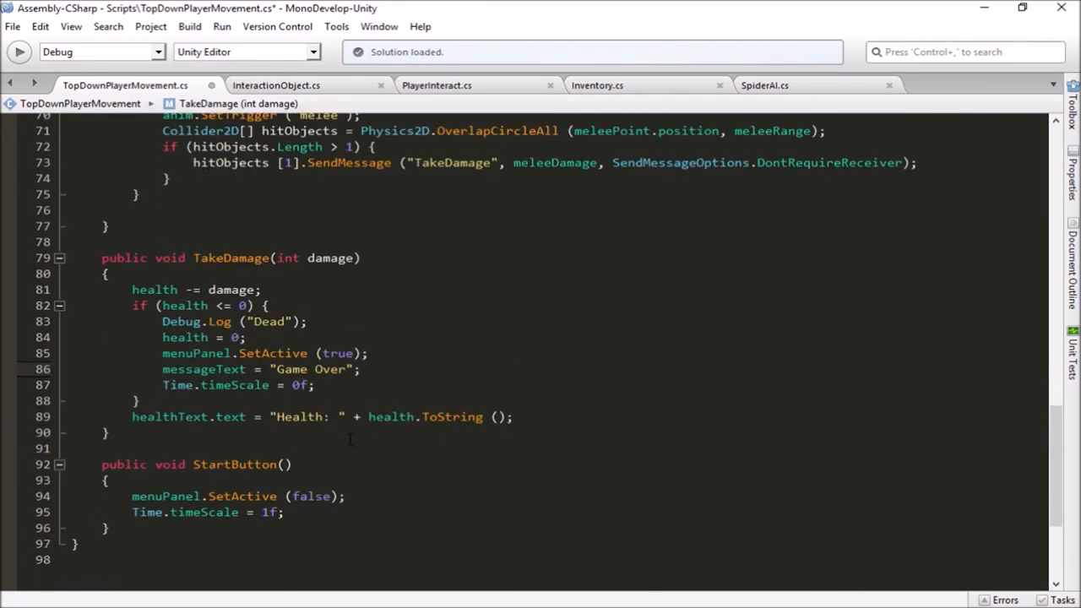
scroll(359, 436, up, 1)
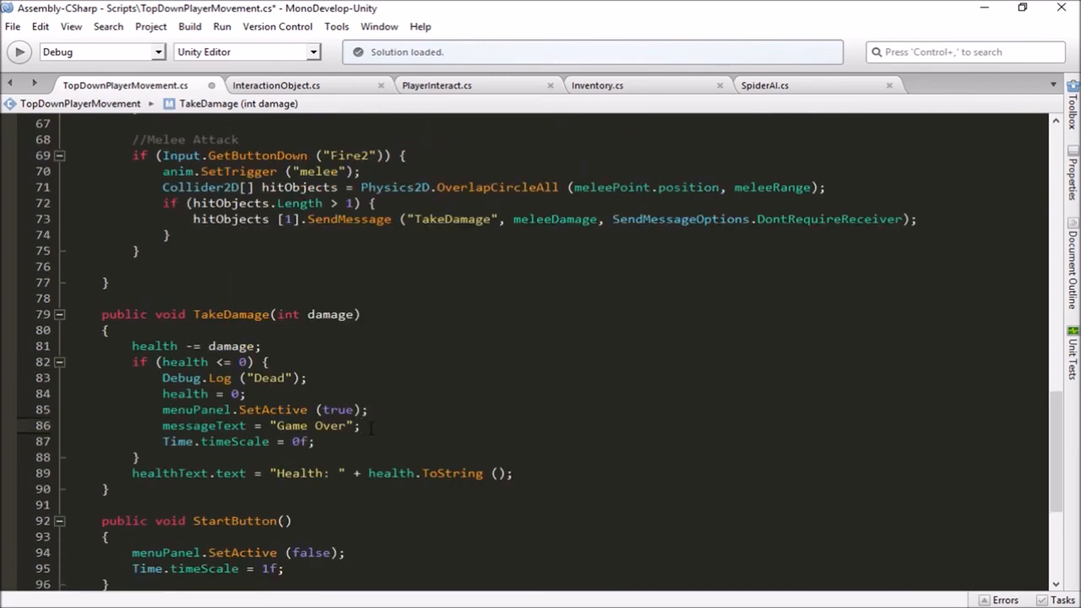
key(ctrl+s)
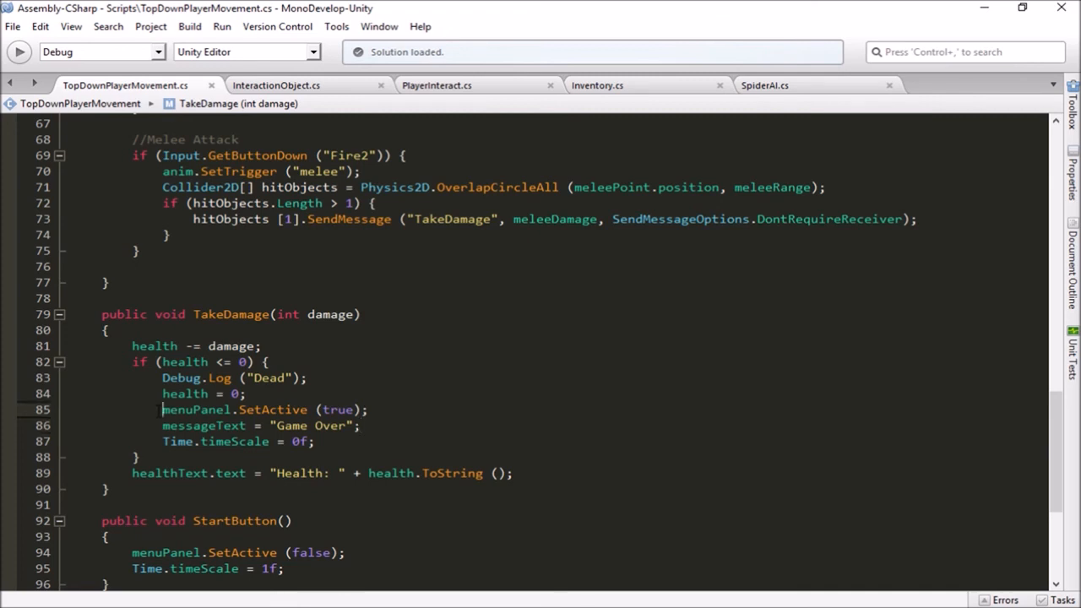
drag(162, 410, 382, 410)
drag(162, 427, 376, 427)
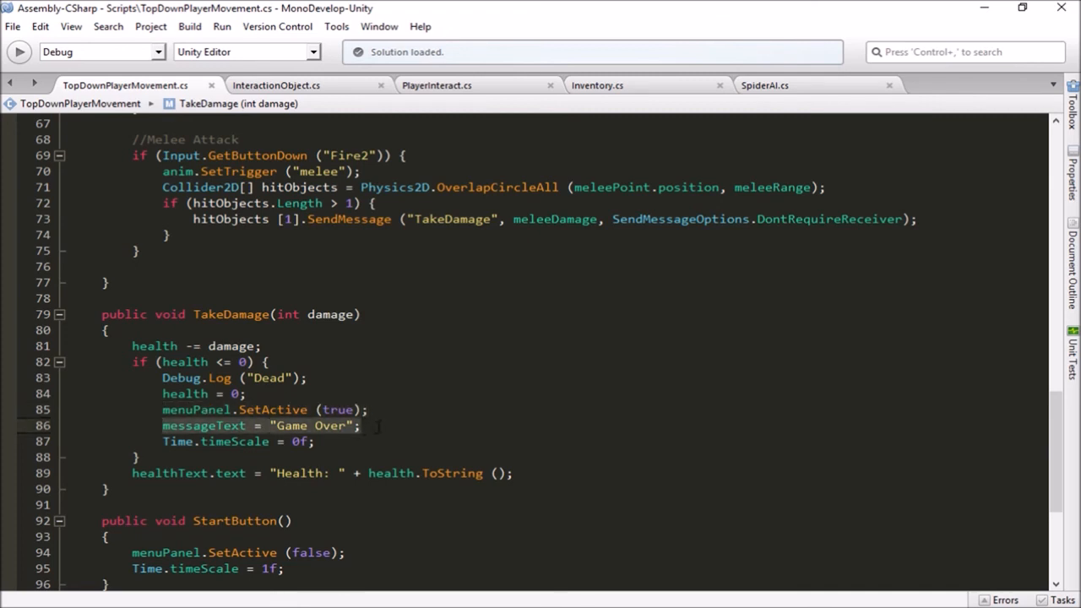
click(376, 427)
drag(163, 442, 368, 442)
click(368, 442)
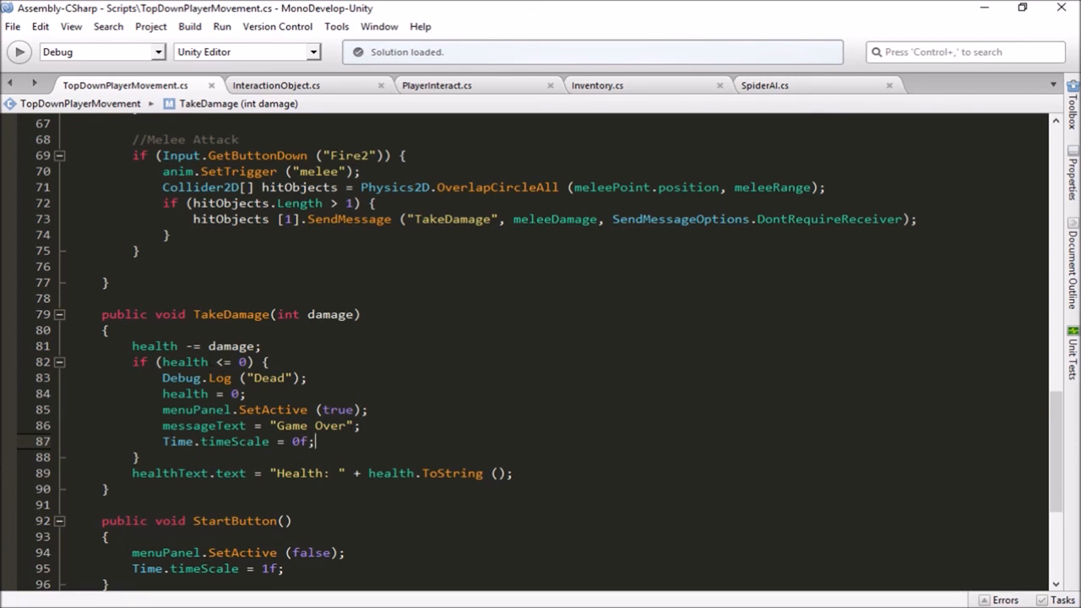
Switch to Unity and select the TopDownPlayerMovement.cs compile error in the Console to examine it
key(alt+Tab)
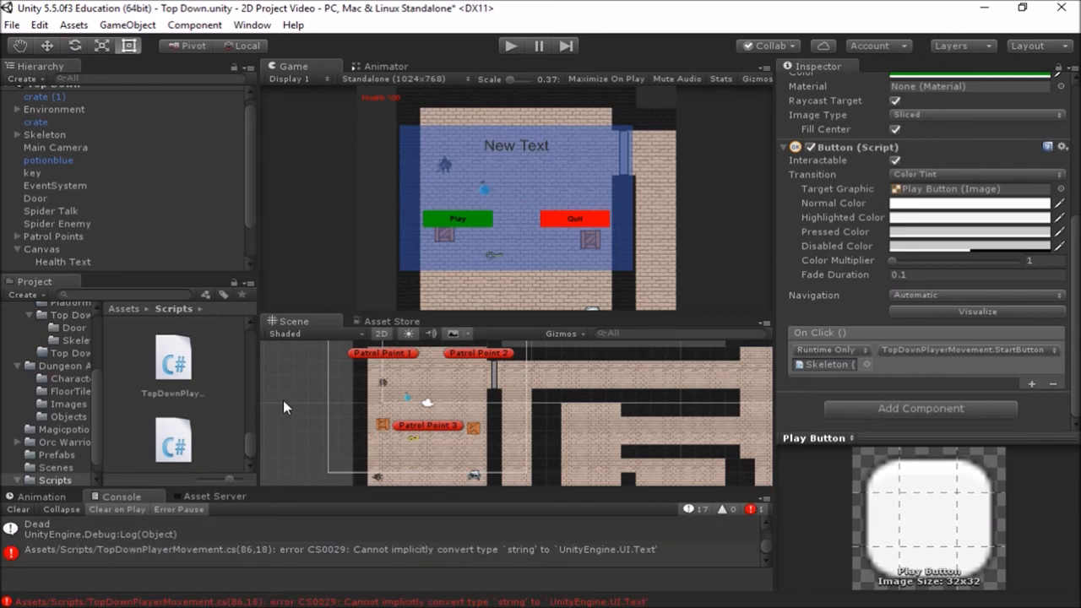
click(406, 553)
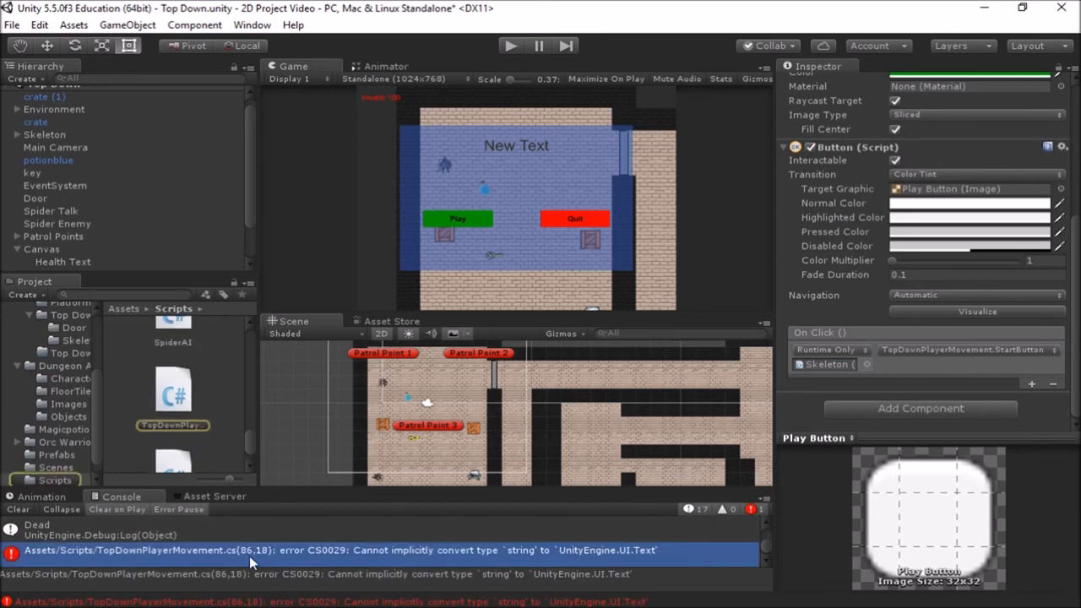
Switch to MonoDevelop, change messageText to messageText.text in the "Game Over" line of TakeDamage(), and save the script
key(alt+Tab)
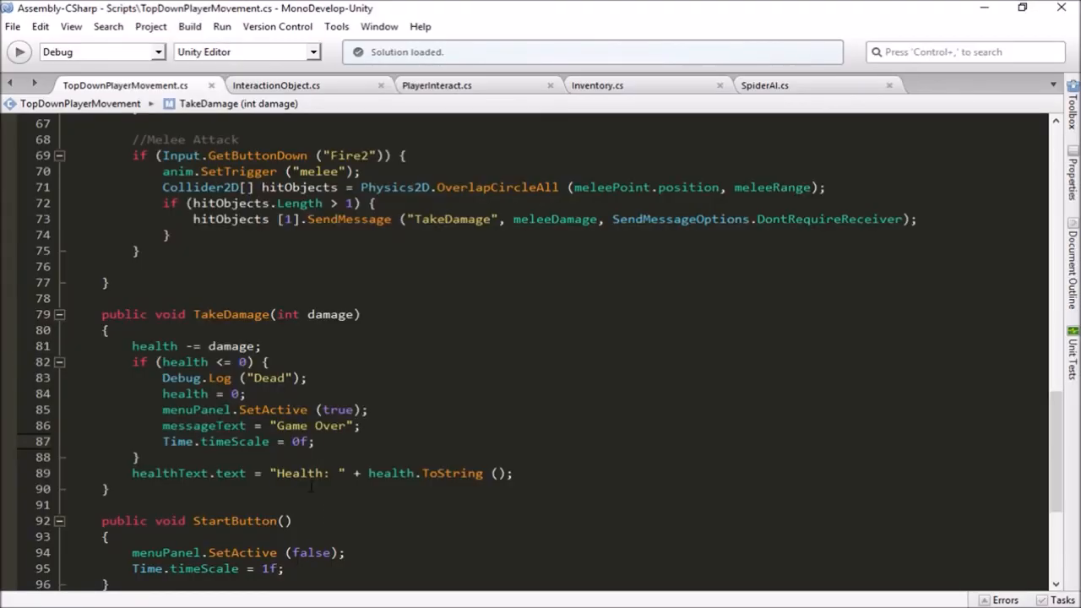
click(246, 426)
text(.text)
click(434, 426)
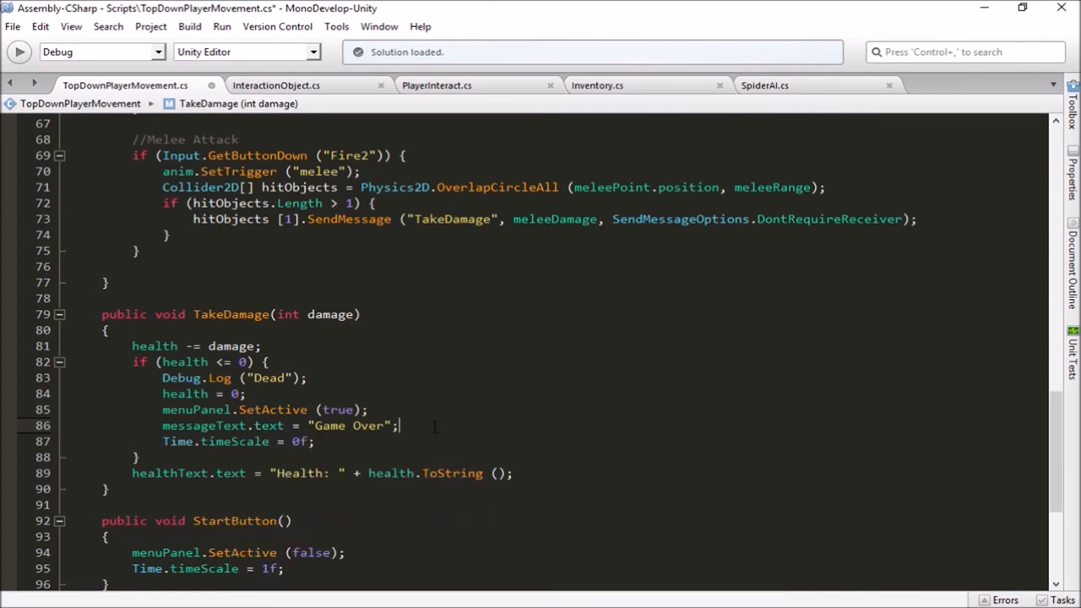
key(ctrl+s)
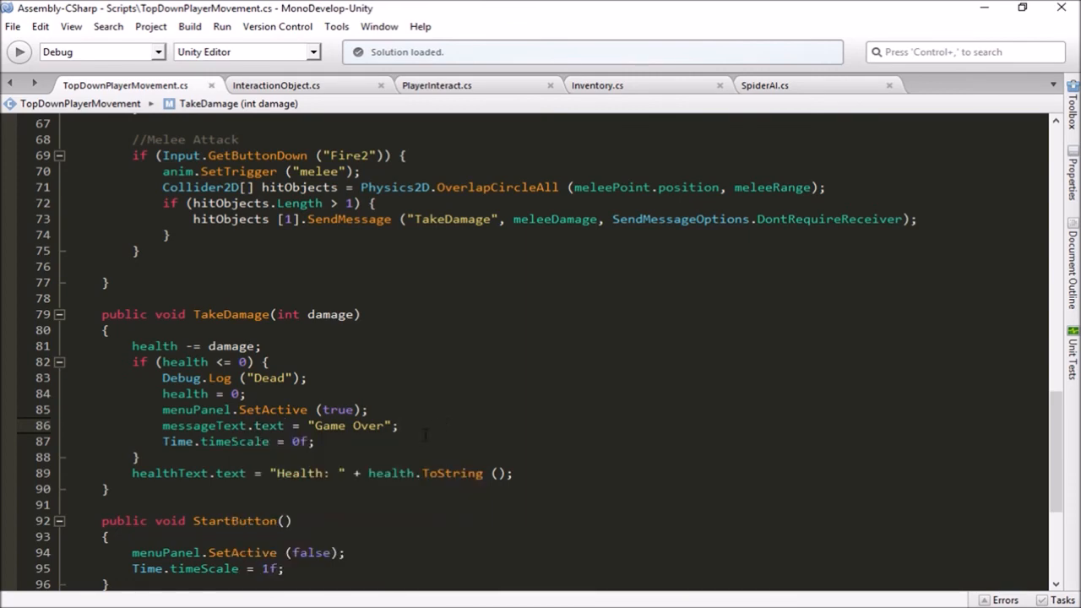
Switch to Unity, run the game, start it with Play, and steer the skeleton up towards the spider to test the death menu
key(alt+Tab)
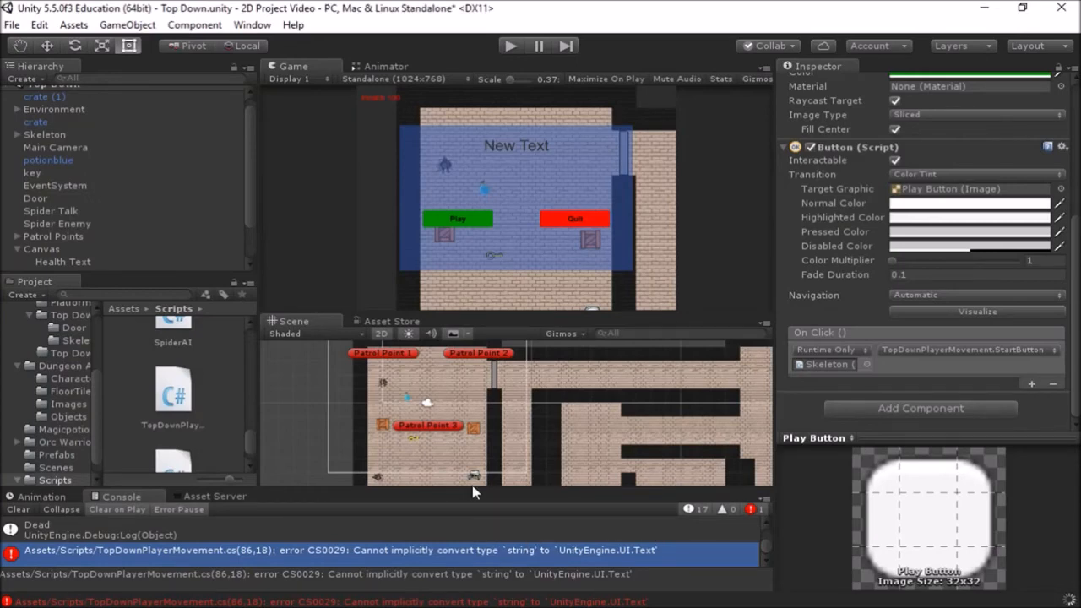
click(505, 48)
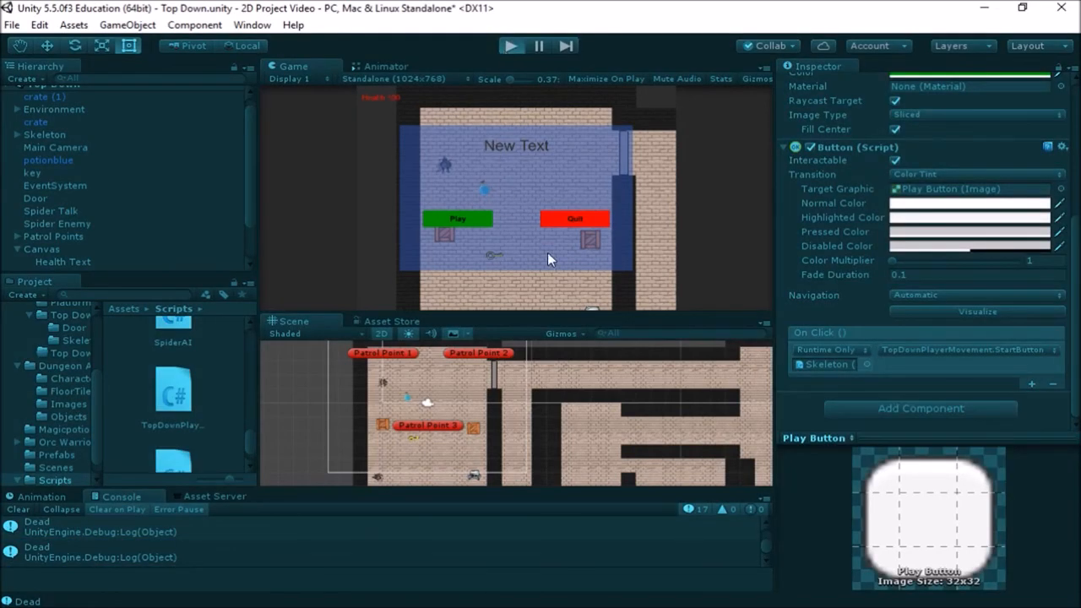
click(456, 218)
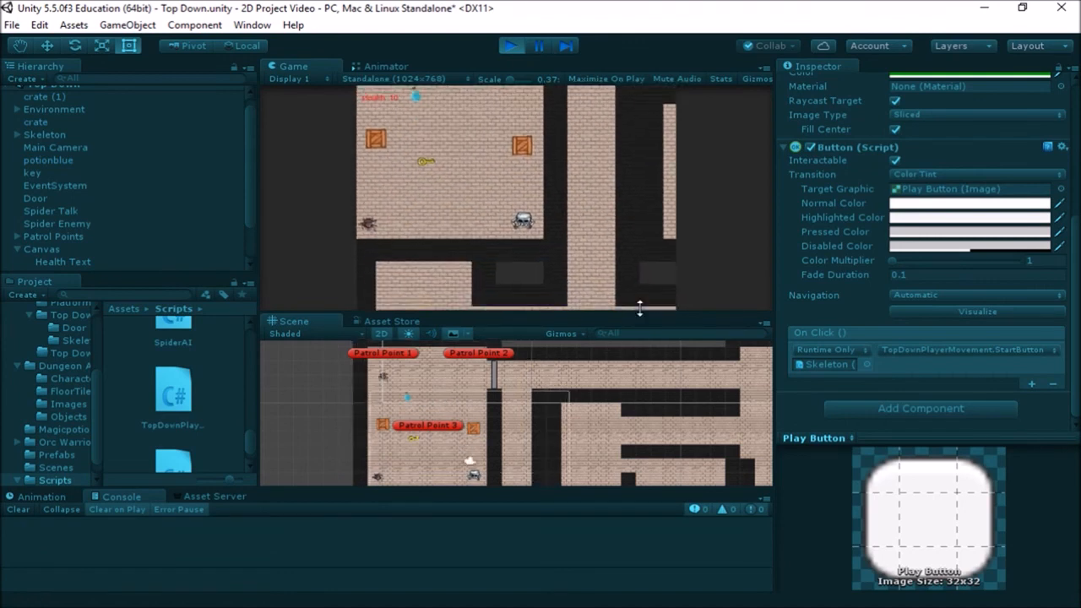
key(Left)
key(Up)
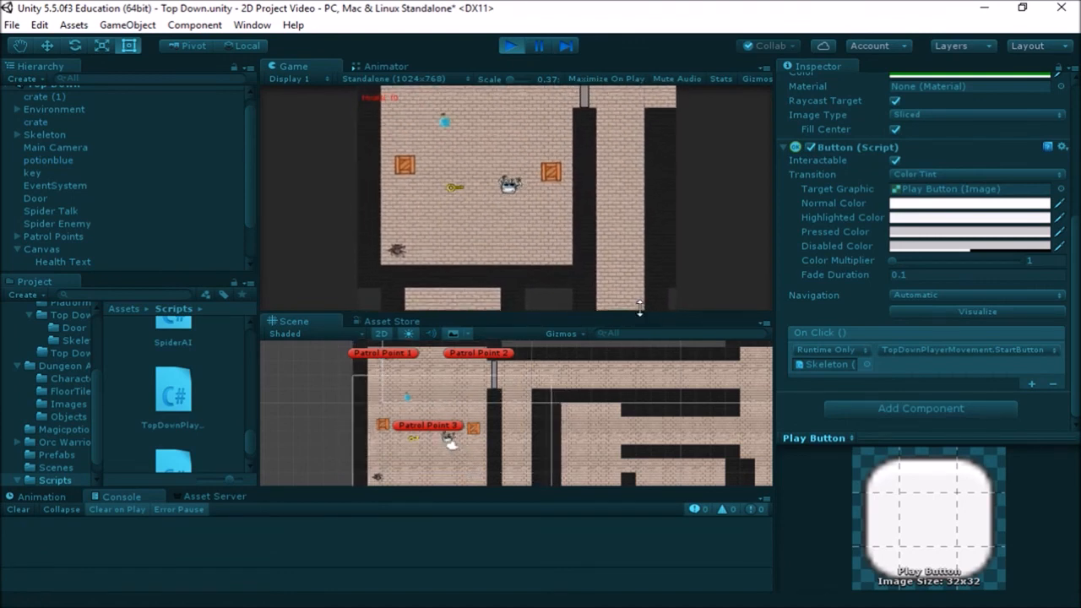
key(Up)
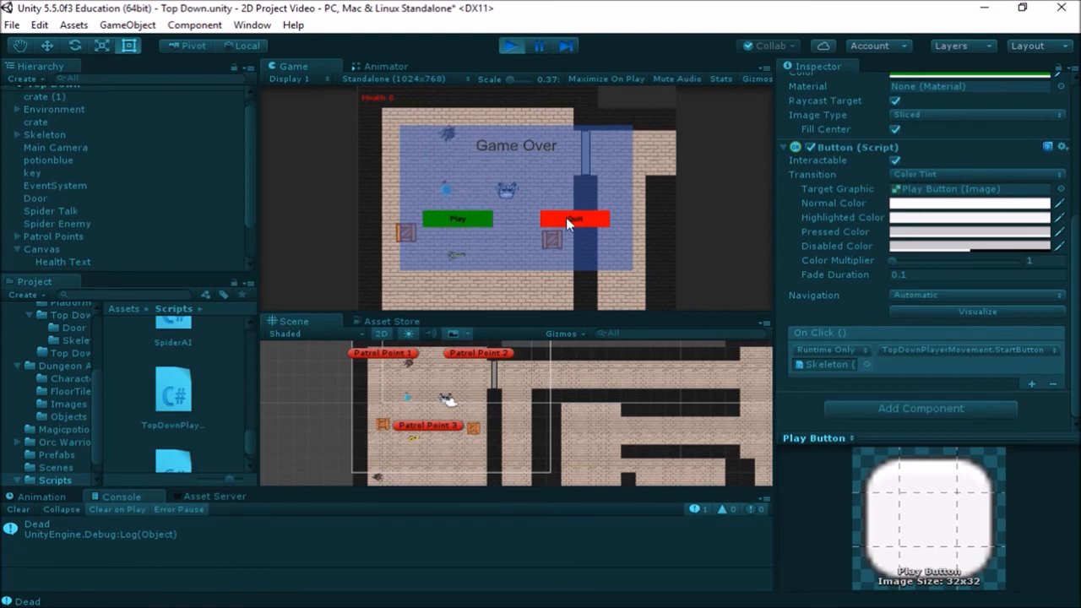
Test the Play and Quit buttons on the Game Over menu, and stop the running game
click(464, 221)
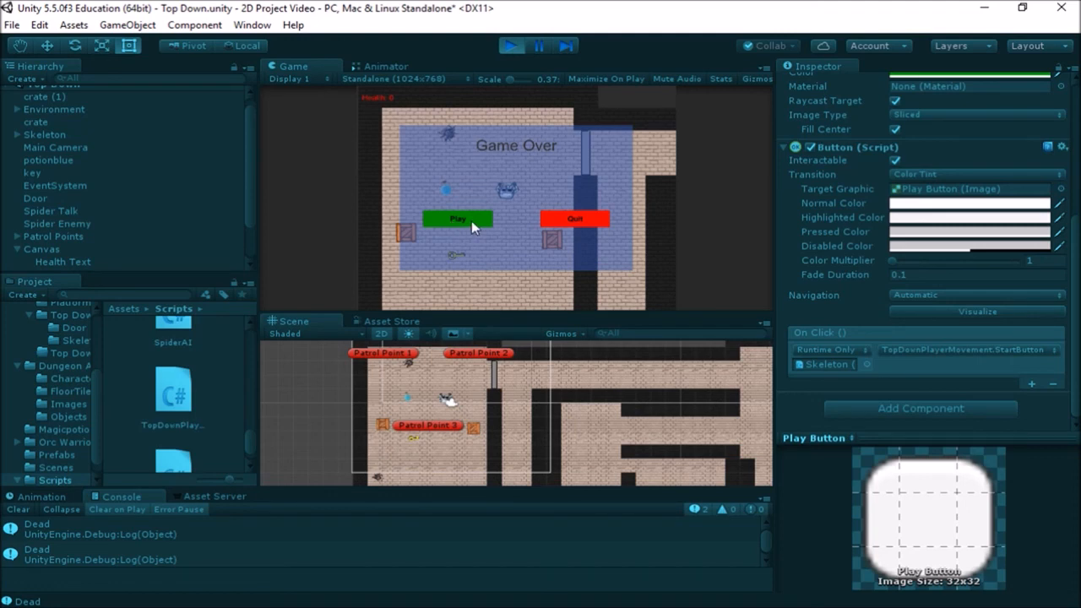
click(576, 221)
click(513, 48)
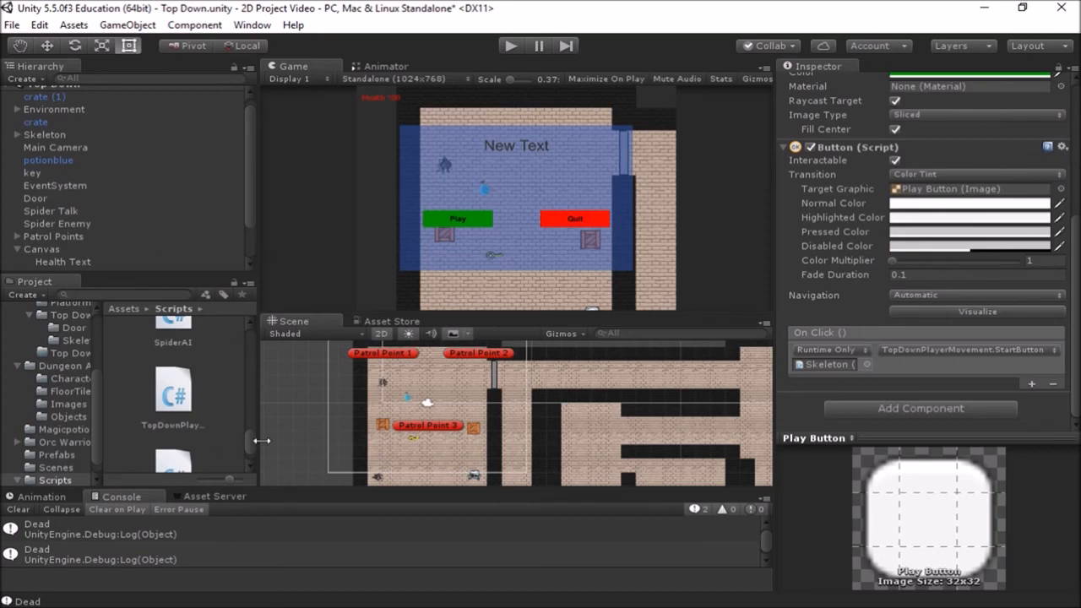
Switch to MonoDevelop and add an empty public void QuitButton() method below StartButton() in TopDownPlayerMovement.cs
key(alt+Tab)
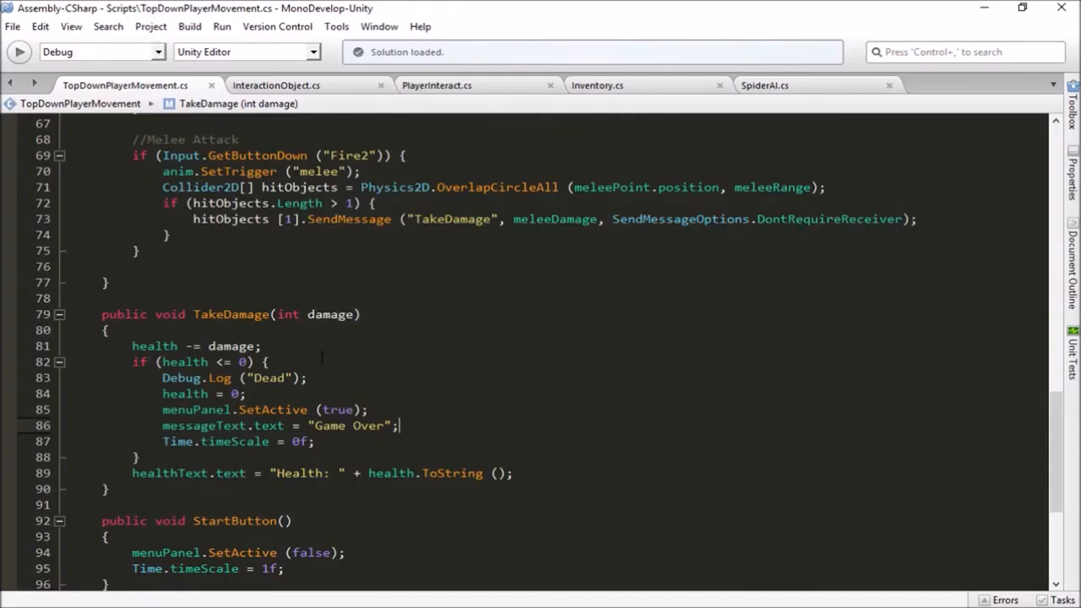
scroll(322, 359, down, 4)
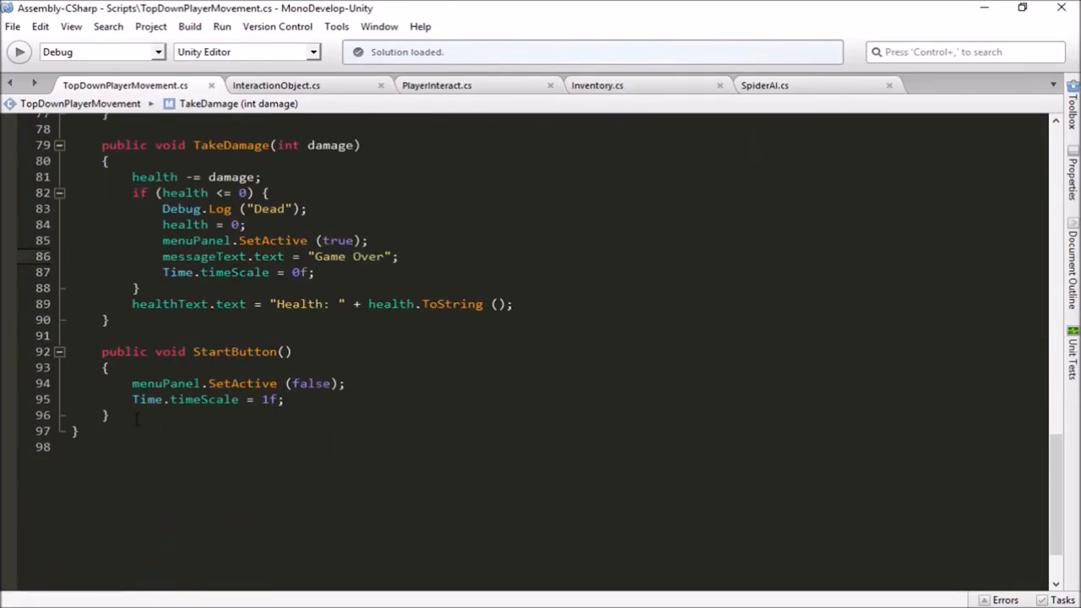
click(138, 420)
key(Return)
key(Return)
text(public void QuitButton())
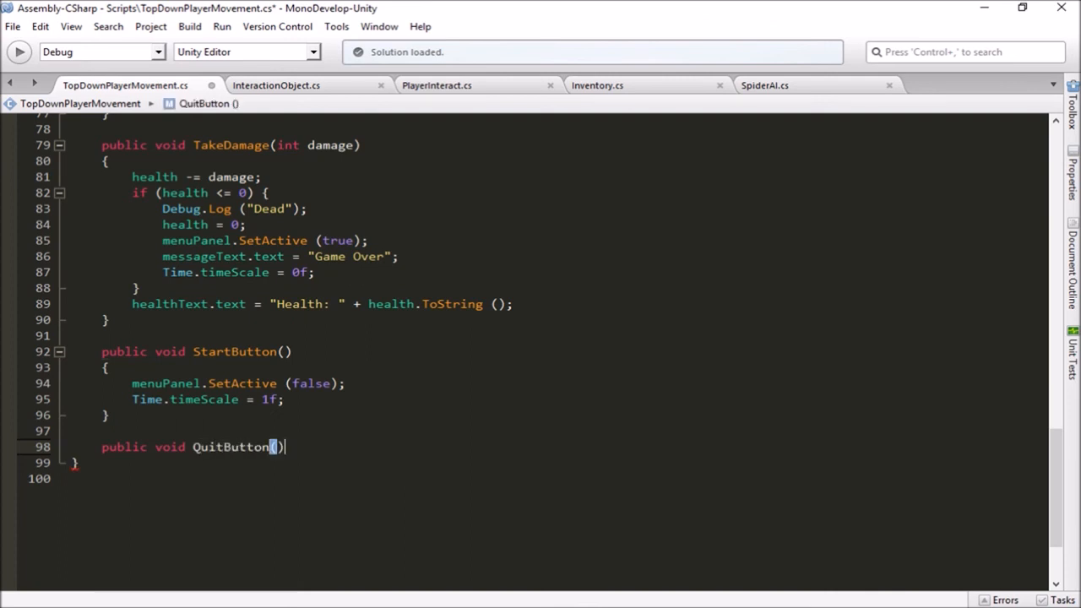
key(Return)
text({)
key(Return)
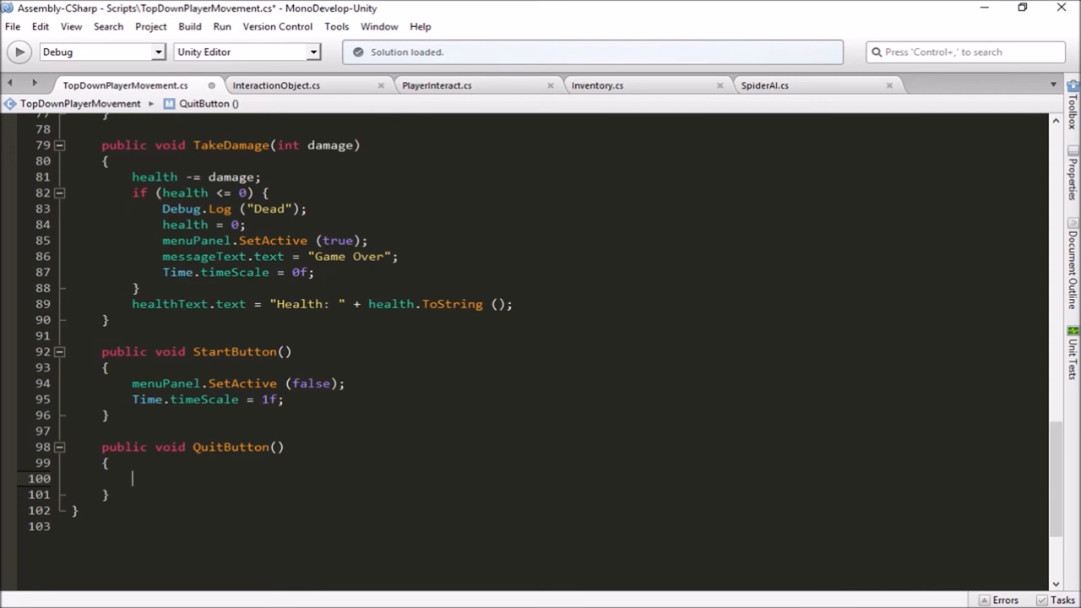
Write Application.Quit (); inside the QuitButton() method
text(App)
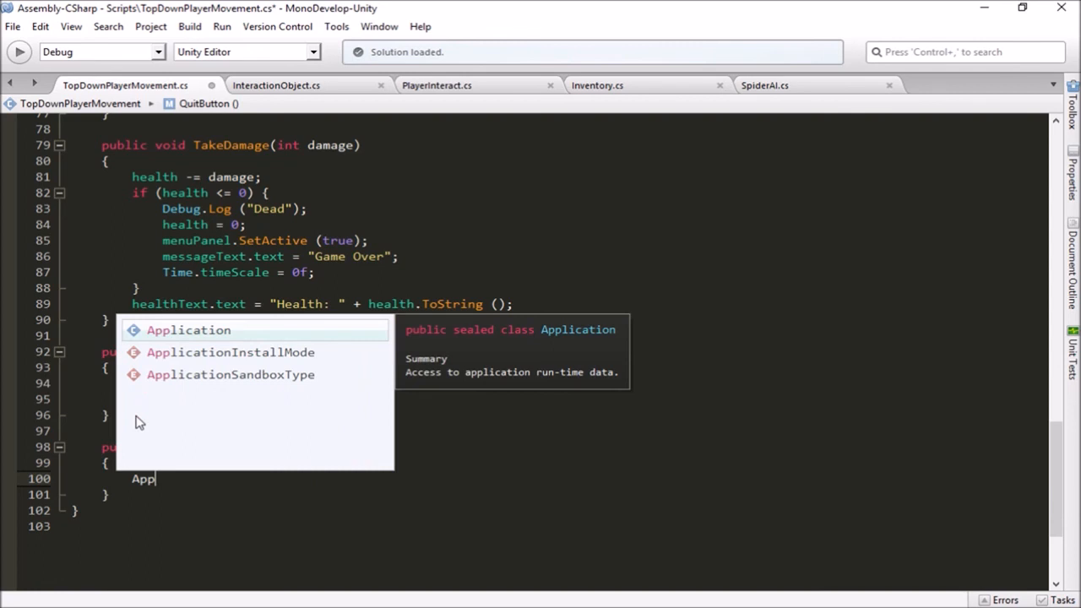
key(Return)
text(.Qui)
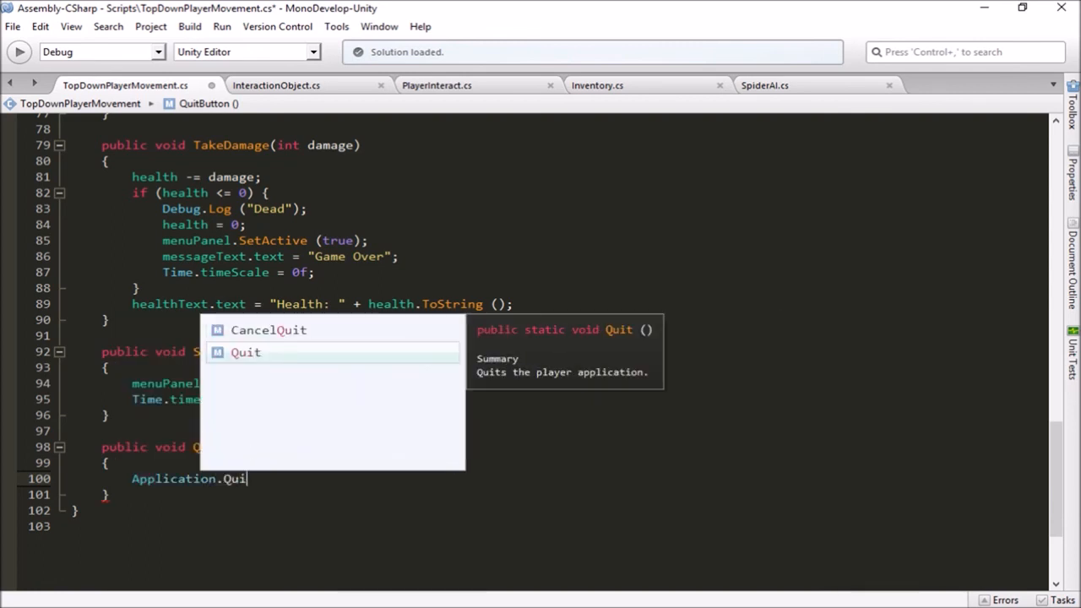
text(t ();)
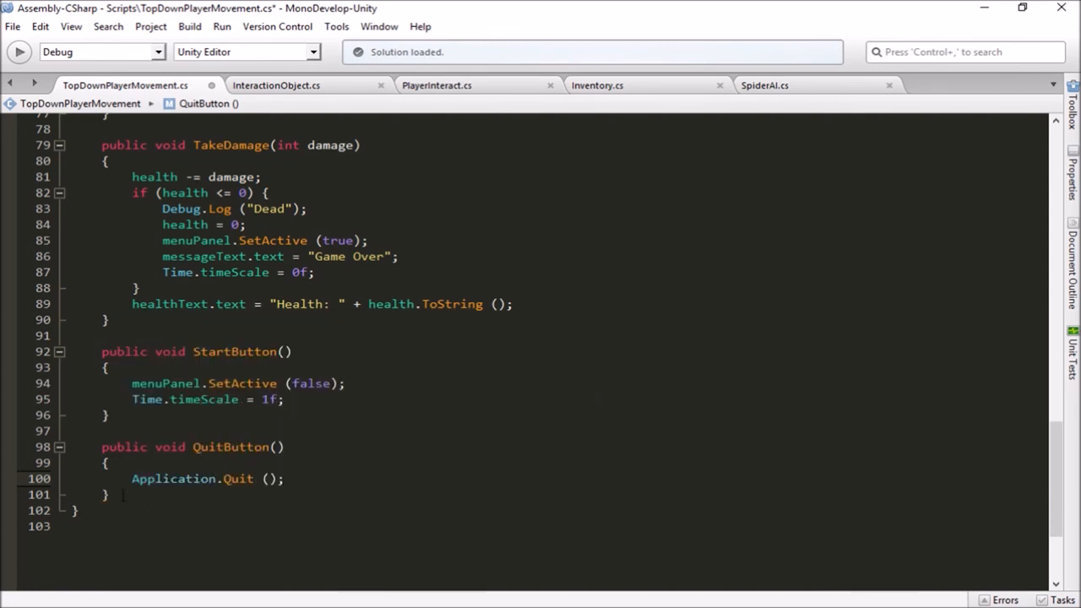
Insert the comment "//This does not work in the editor - only in the stand alone published" above Application.Quit ();
mouse_move(247, 473)
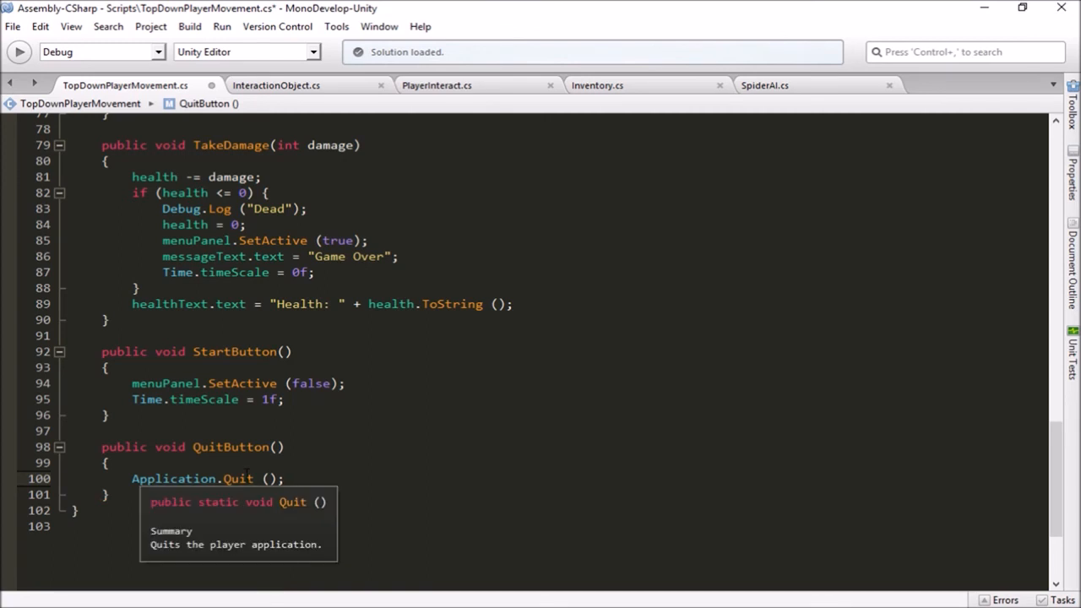
click(192, 467)
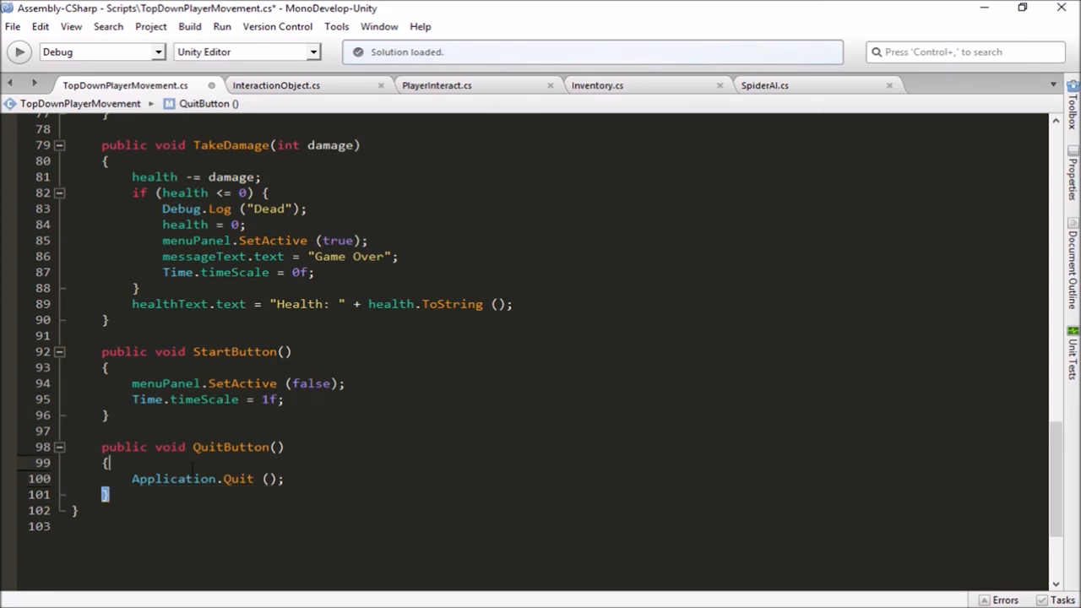
key(Return)
text(//Thi)
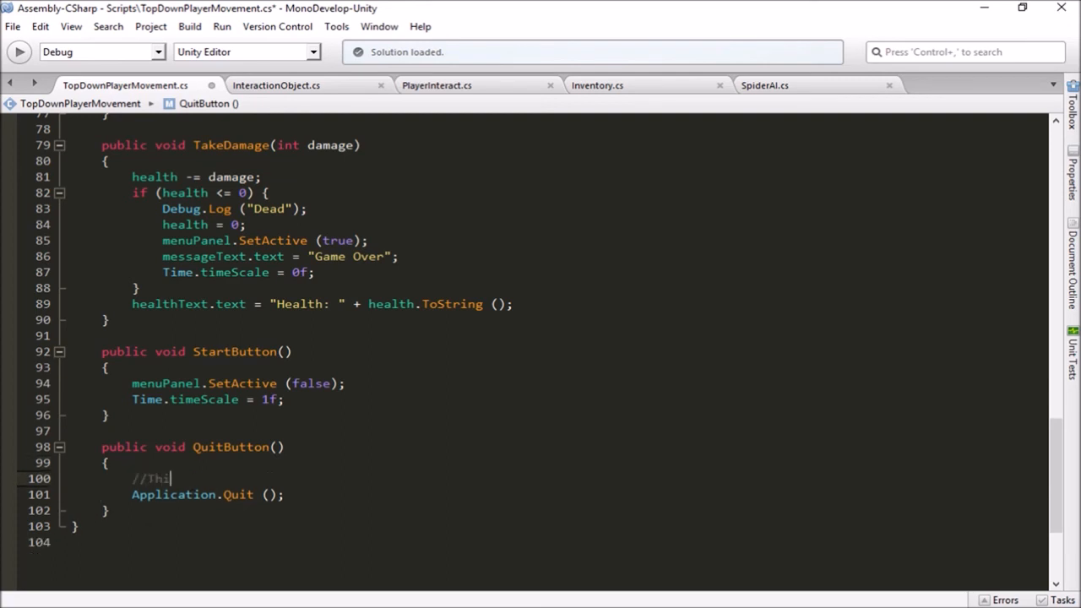
text(s does not work in the )
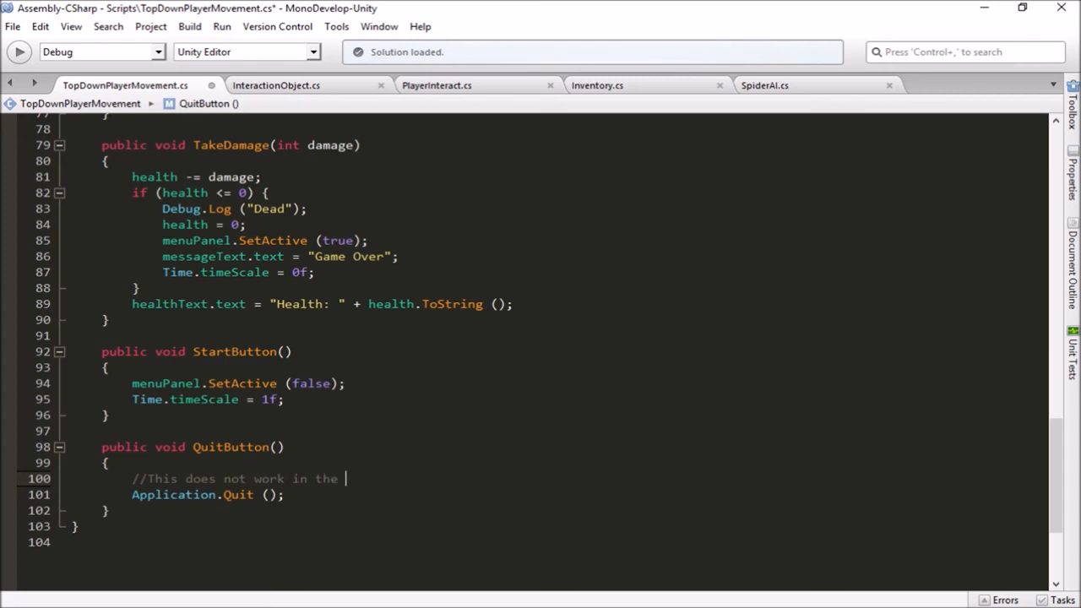
text(editor - only in the stand)
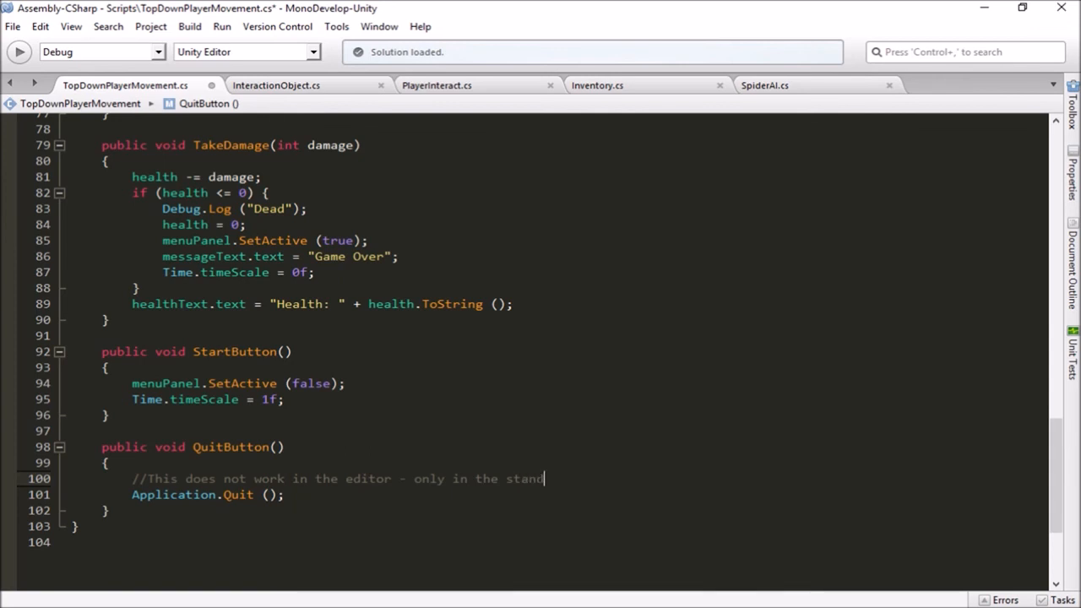
text( alone publicshed)
key(BackSpace)
key(BackSpace)
key(BackSpace)
key(BackSpace)
key(BackSpace)
text(shed)
Add Debug.Log ("Quit button has been pressed"); below Application.Quit (); and save the script
click(302, 495)
key(Return)
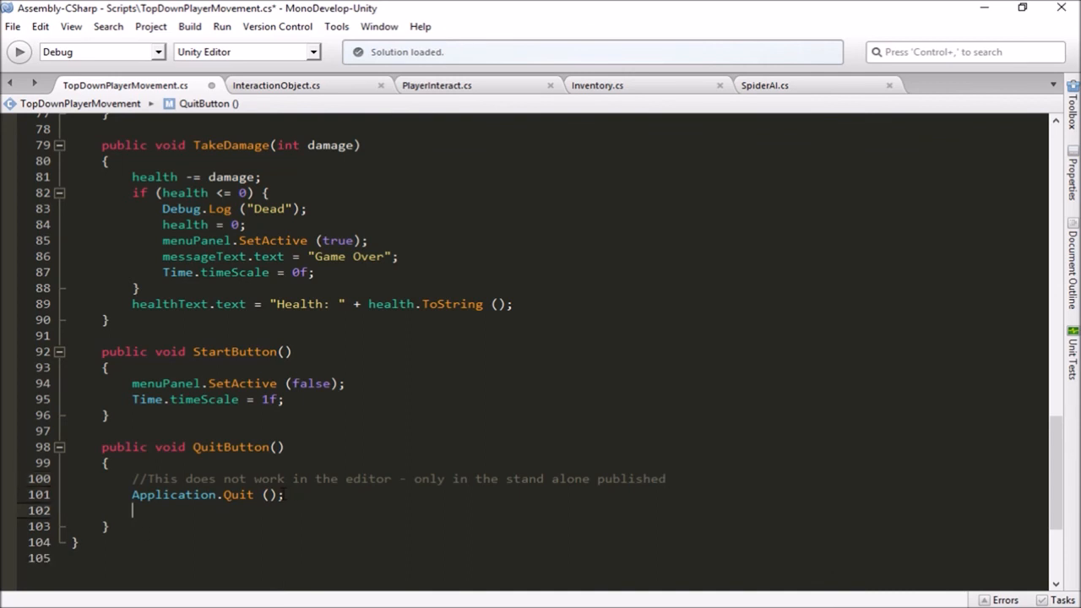
text(Debug)
text(.Log ()
text("Game)
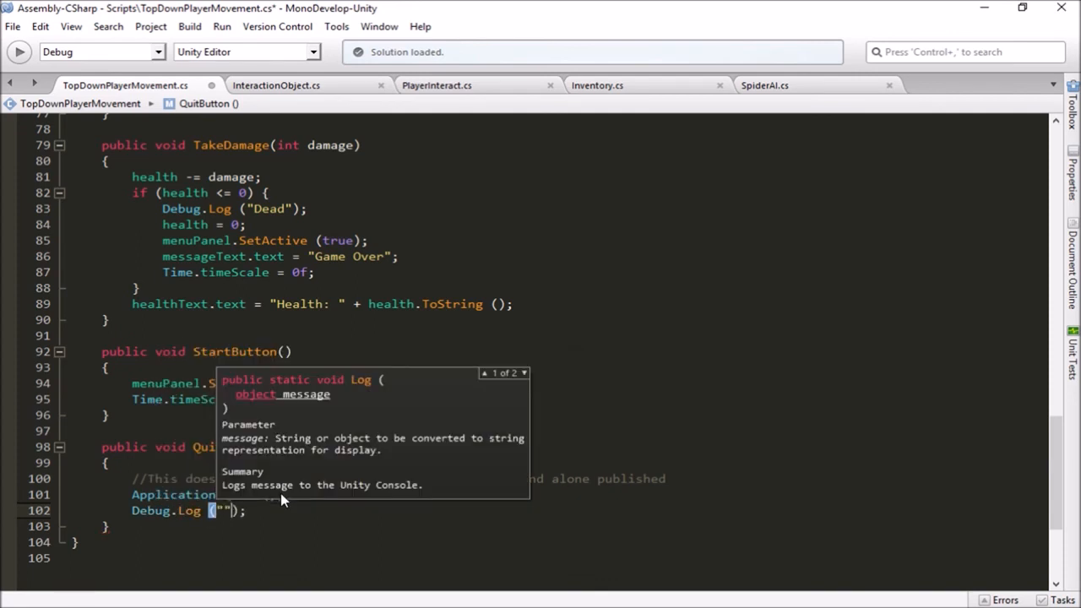
text( h)
key(BackSpace)
key(BackSpace)
key(BackSpace)
key(BackSpace)
text(Quit button has been pressed)
key(Right)
key(Right)
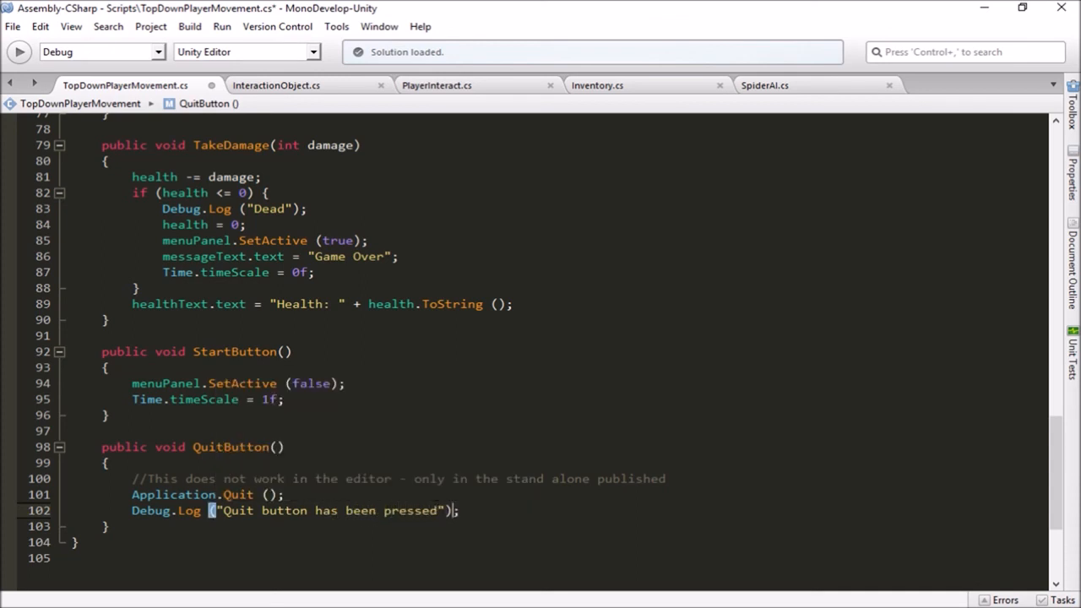
key(Right)
drag(102, 495, 298, 494)
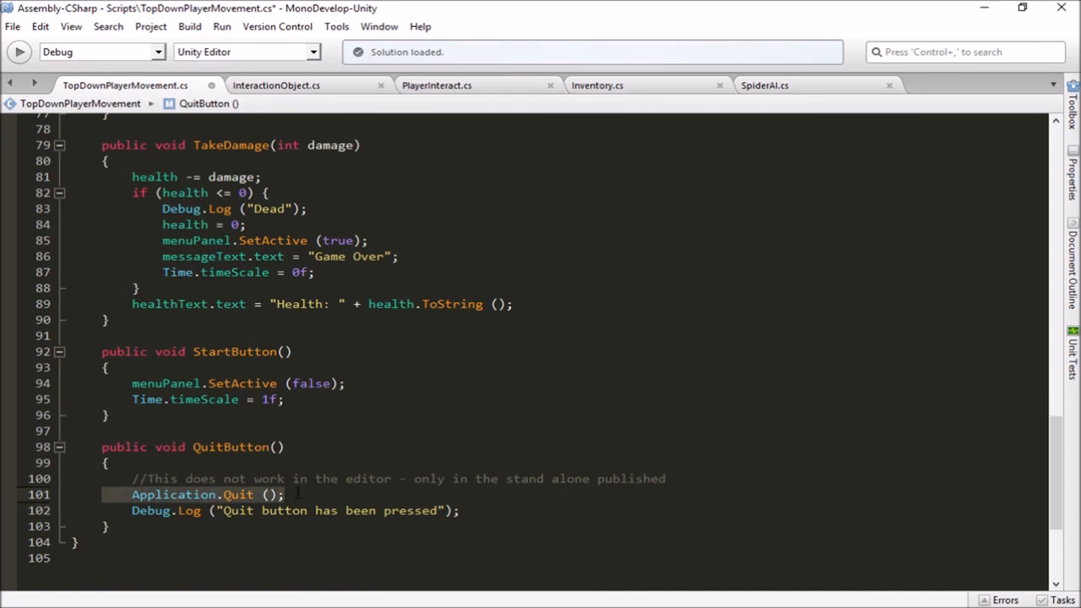
click(298, 495)
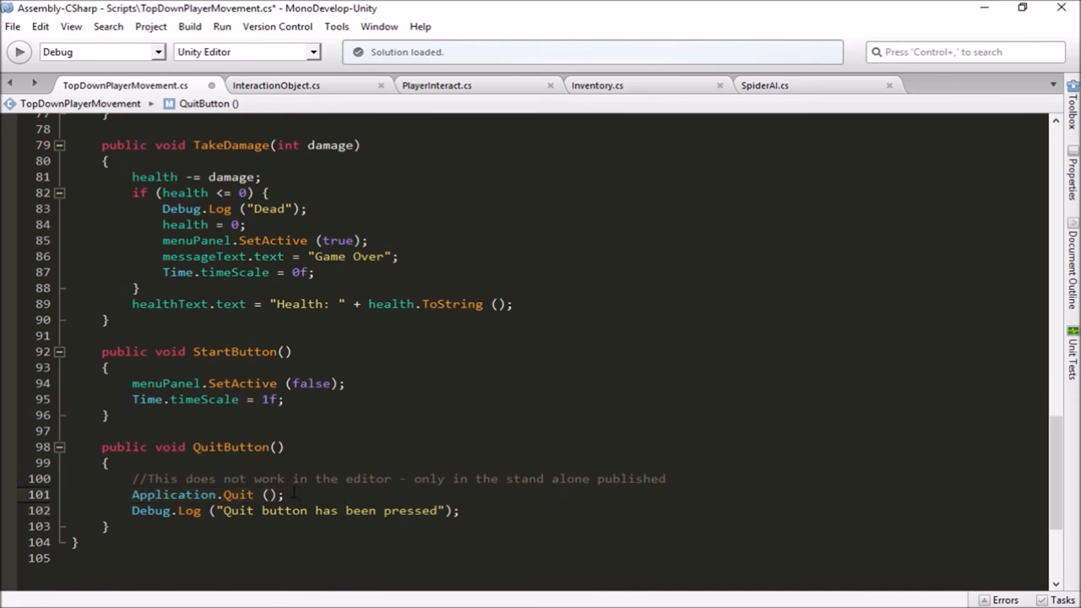
key(ctrl+s)
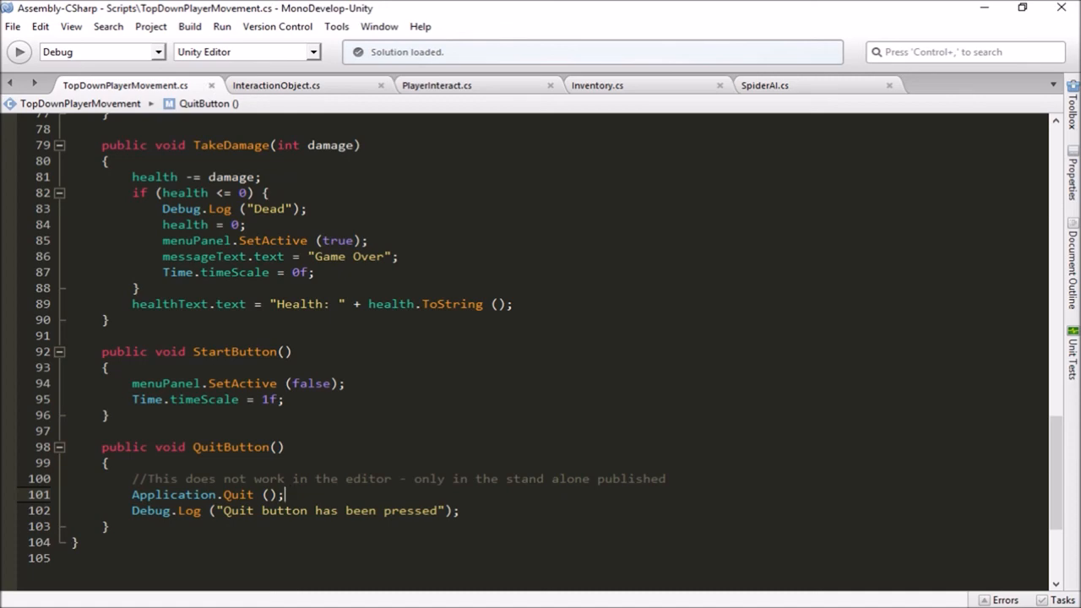
Switch to Unity and add an On Click () entry to the Quit Button with the Skeleton object assigned
key(alt+Tab)
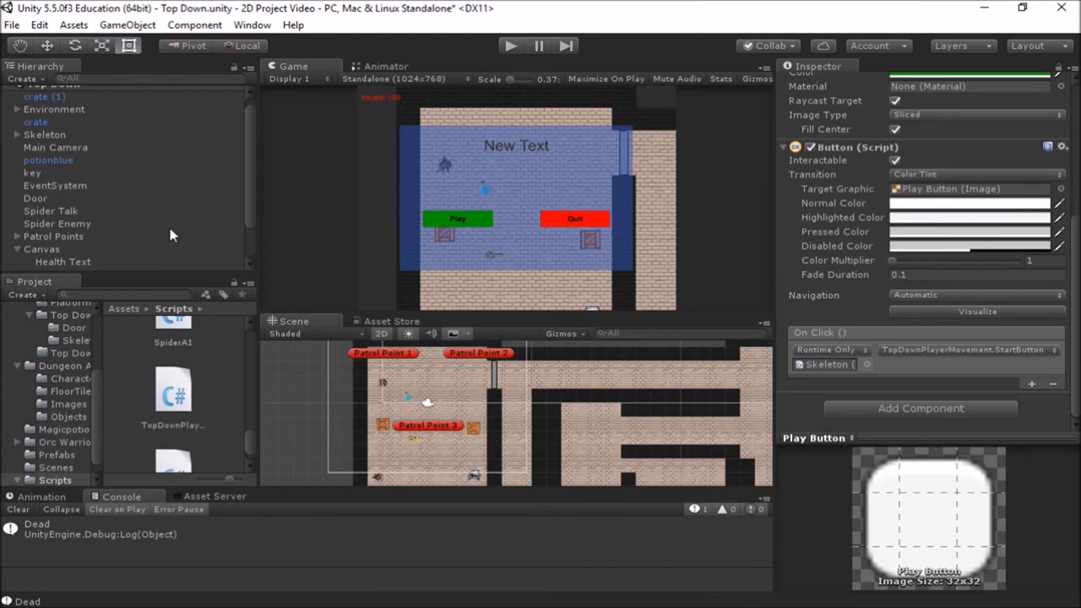
scroll(168, 223, down, 2)
click(74, 265)
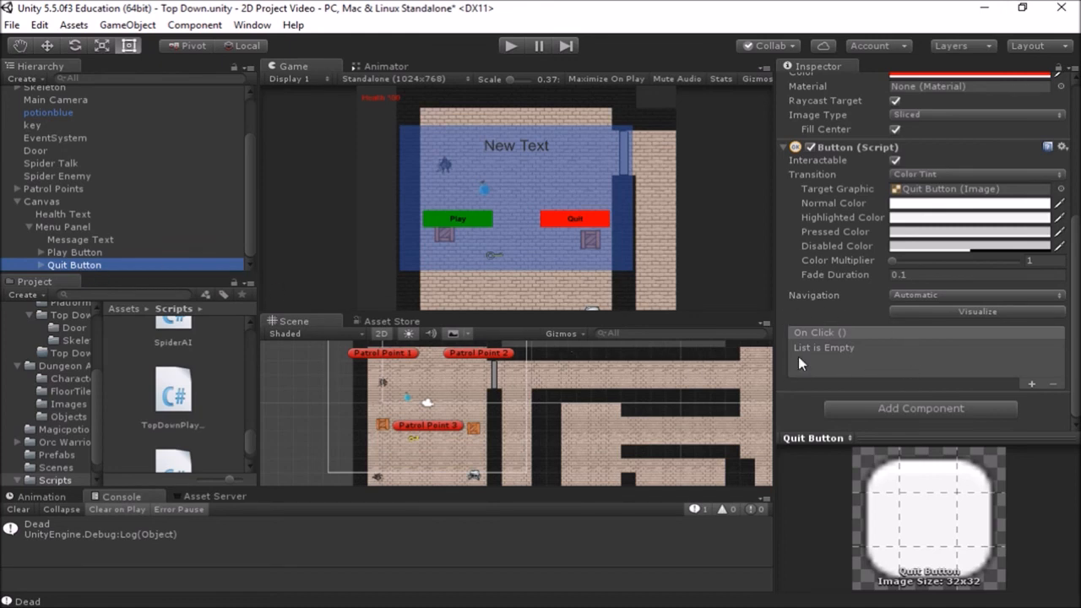
click(1031, 384)
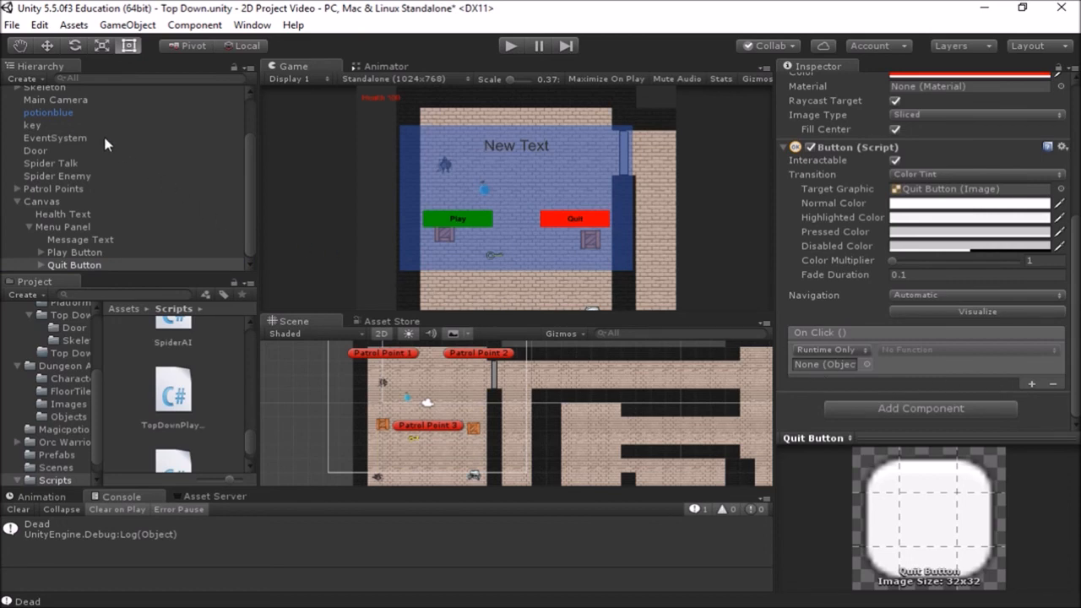
scroll(77, 150, up, 2)
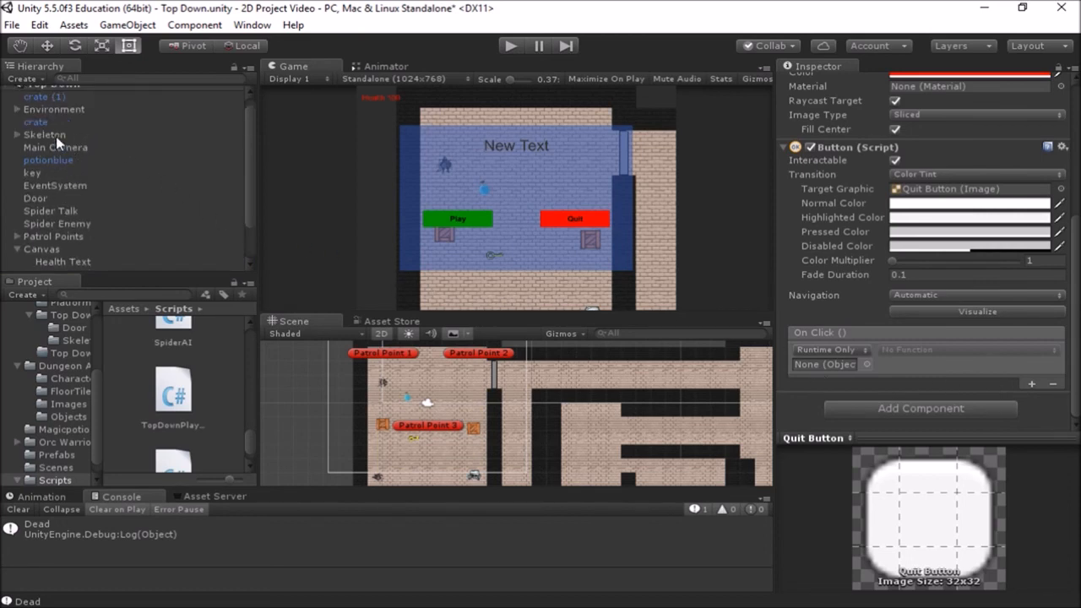
drag(55, 136, 819, 370)
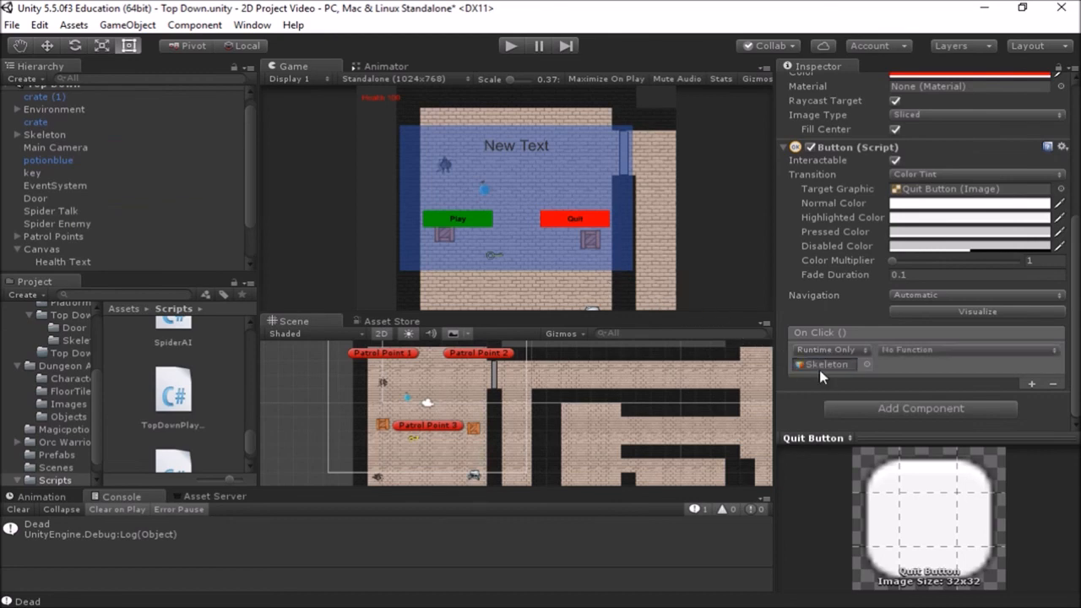
Set the Quit Button's On Click function to TopDownPlayerMovement.QuitButton ()
click(918, 352)
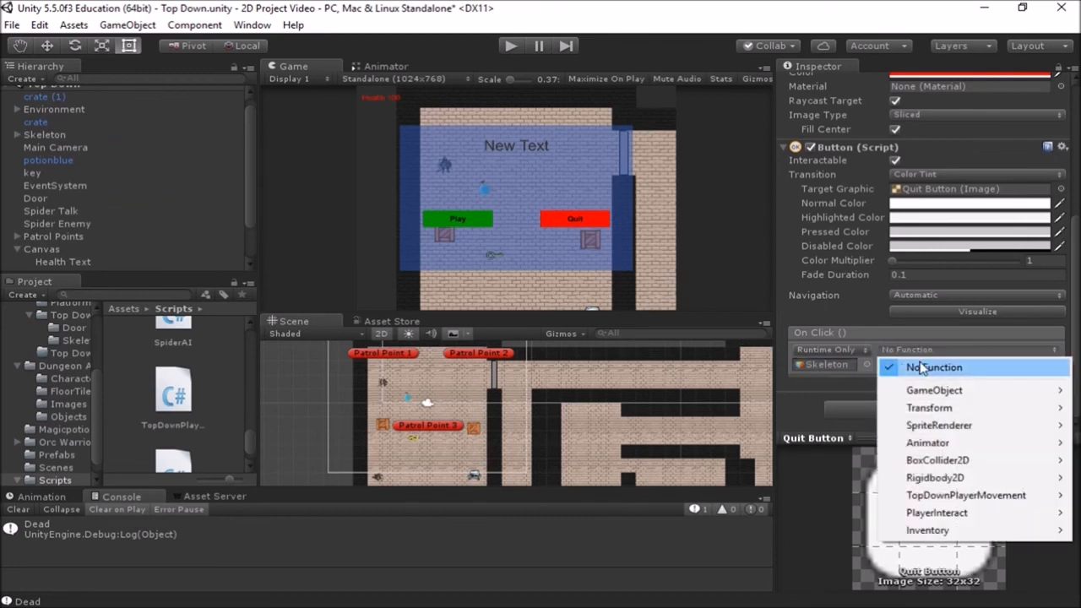
mouse_move(991, 503)
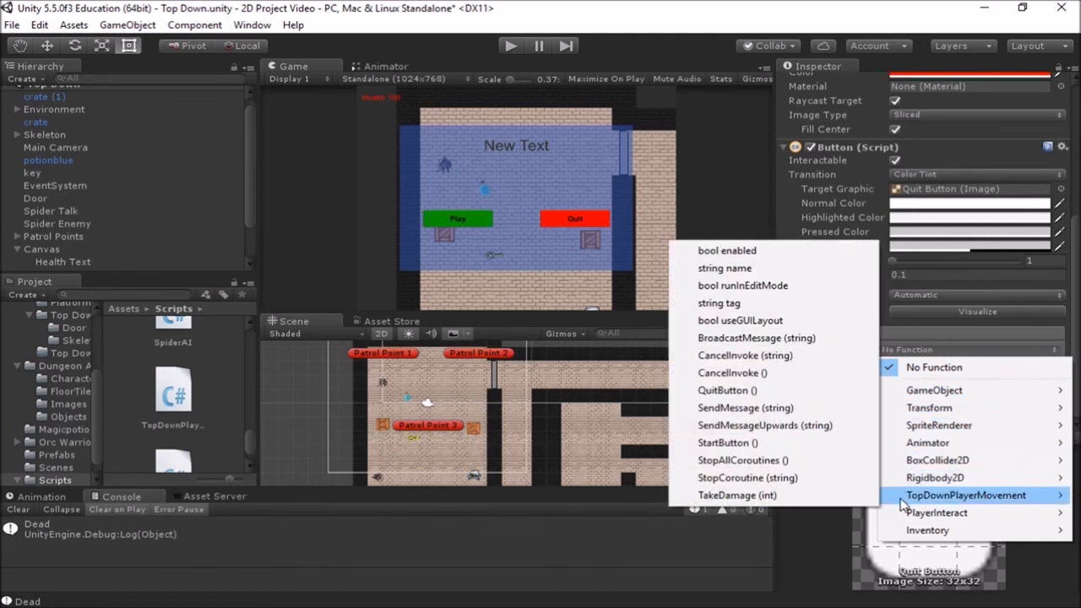
click(737, 394)
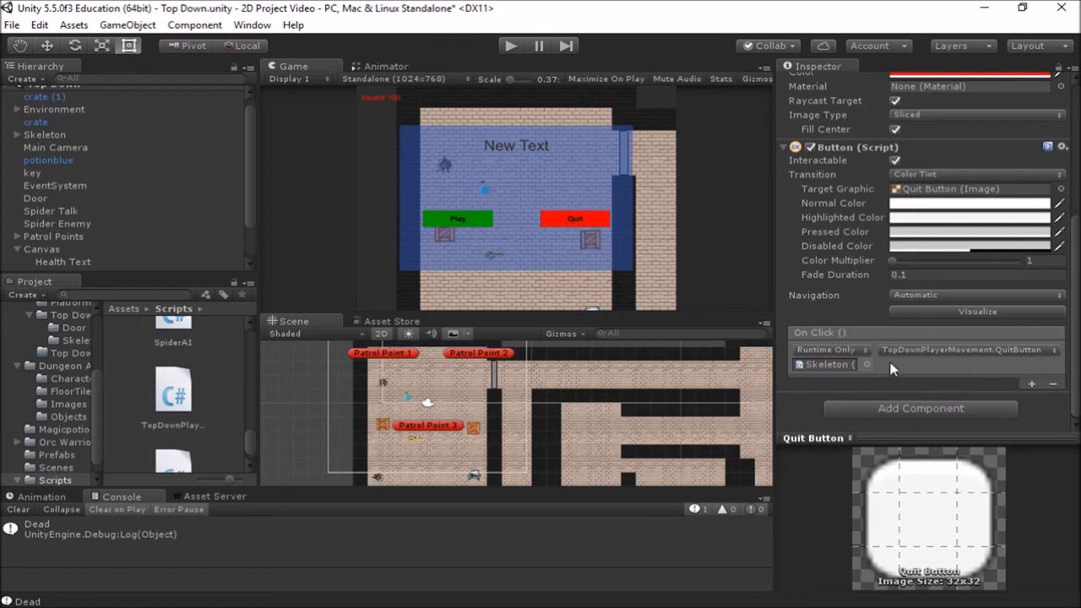
Play-test the game from Play until the player dies, try the Quit button on the menu, and stop the test
click(510, 46)
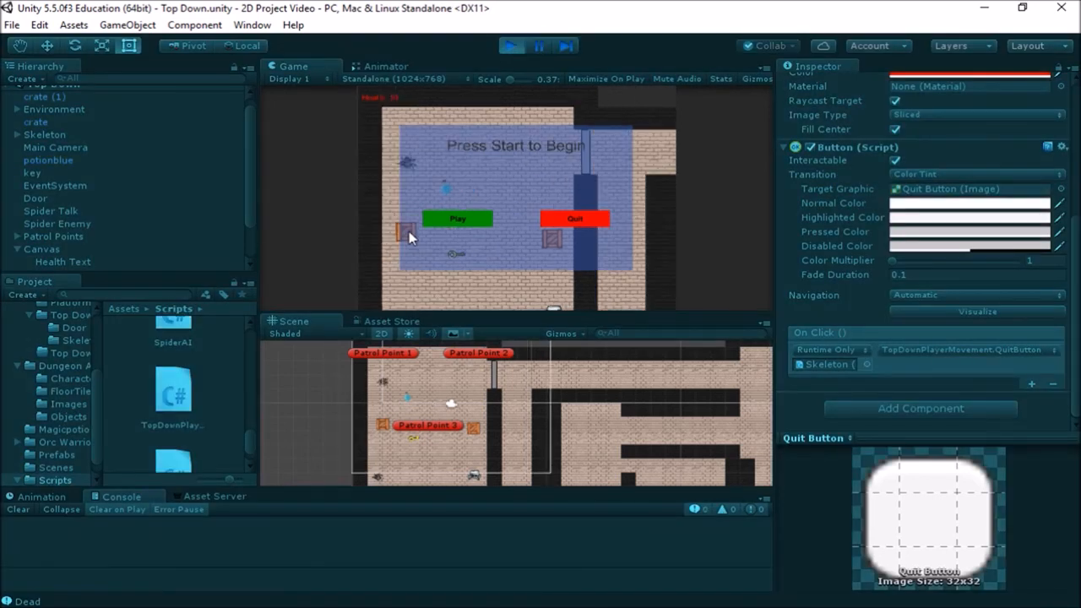
click(454, 219)
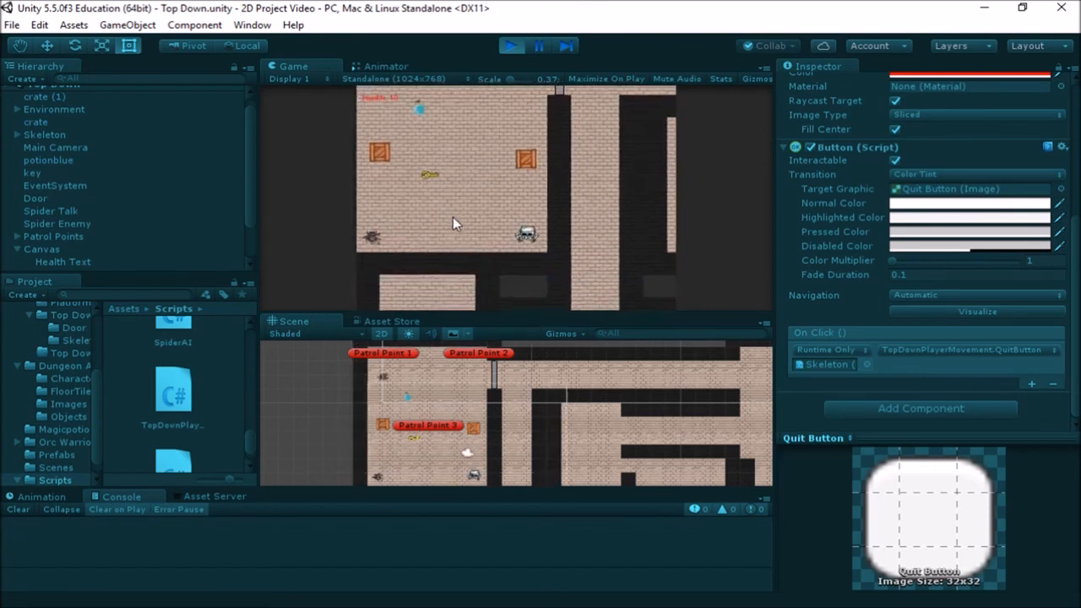
key(Down)
key(Up)
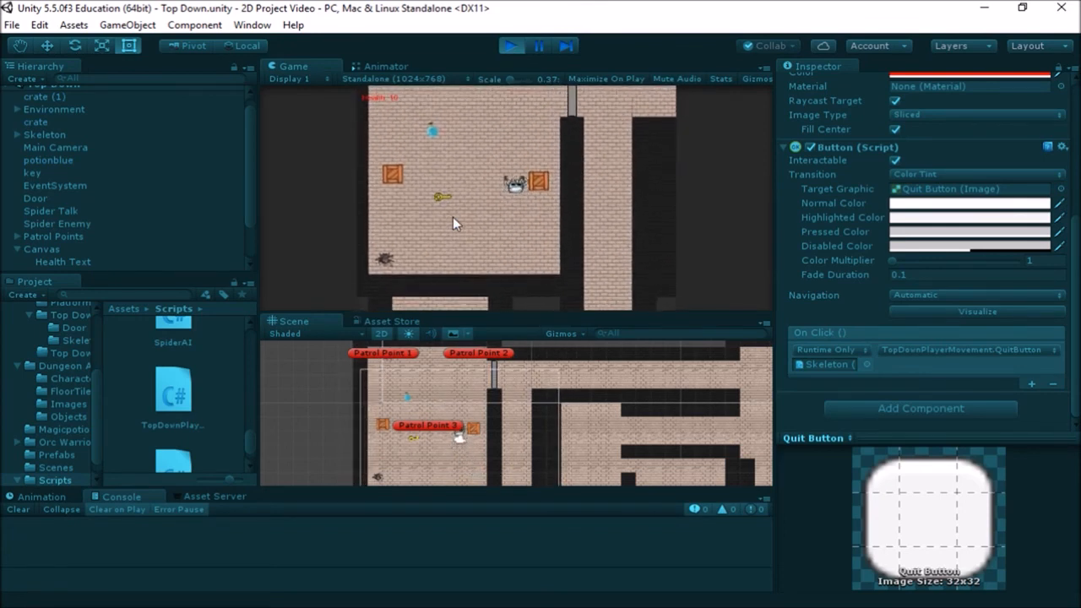
key(Up)
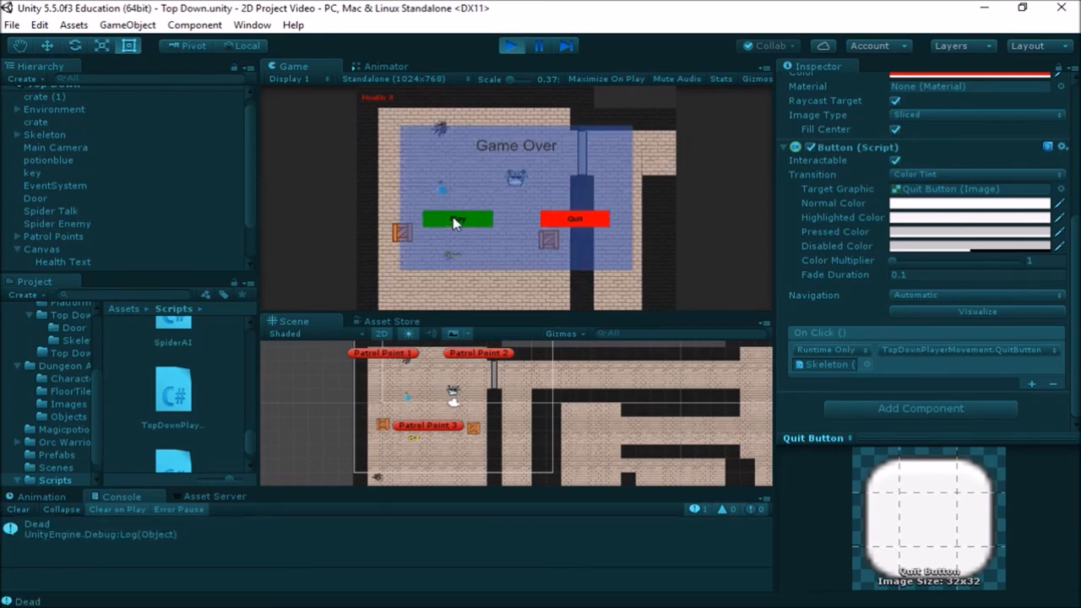
click(583, 224)
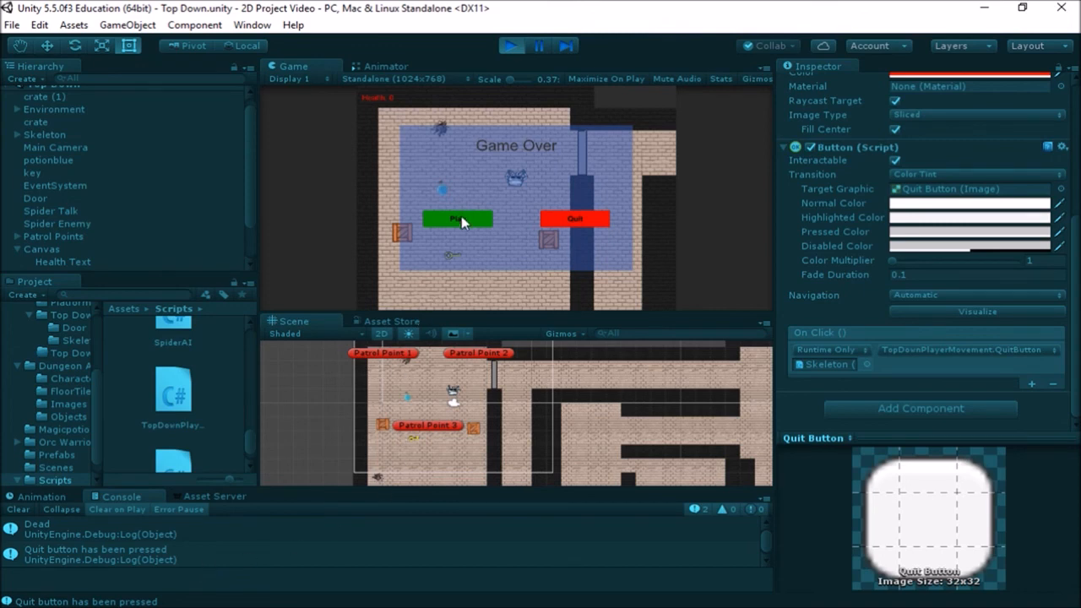
click(520, 46)
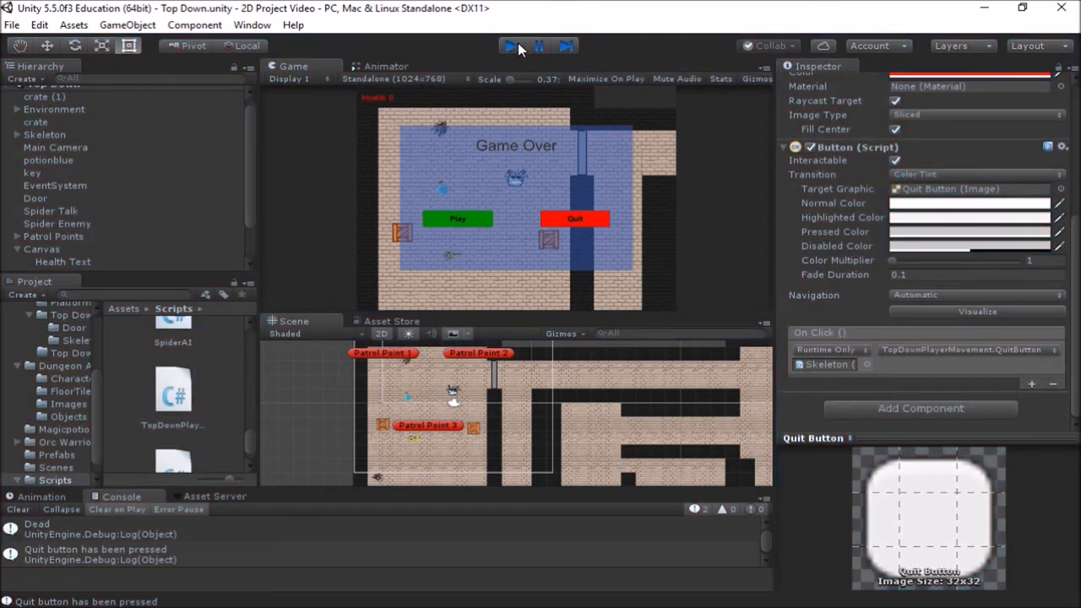
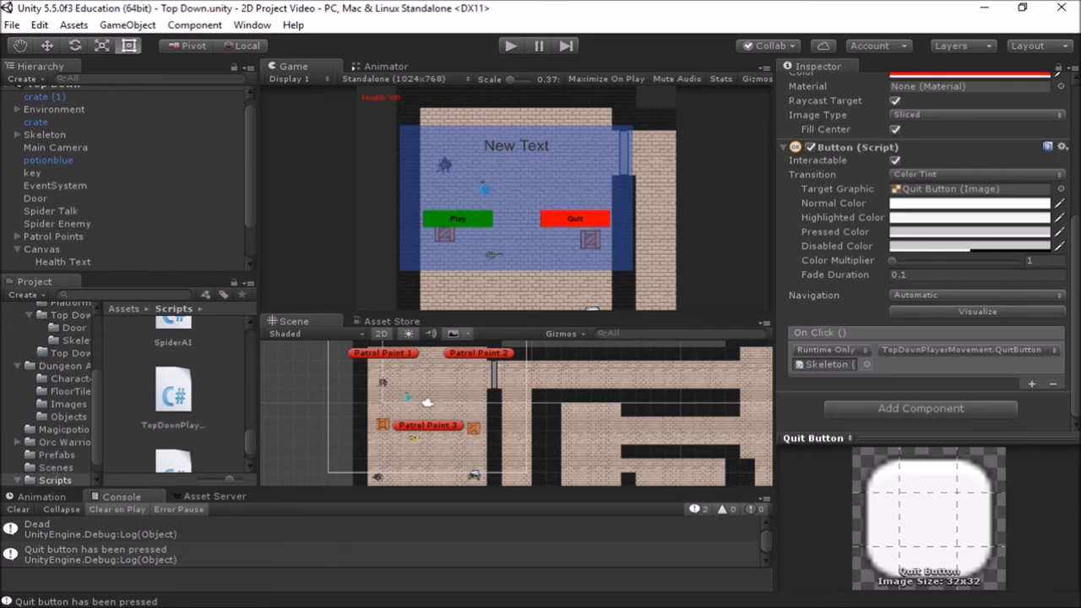
Switch to MonoDevelop and add using UnityEngine.SceneManagement; below using UnityEngine.UI; in TopDownPlayerMovement.cs
key(alt+Tab)
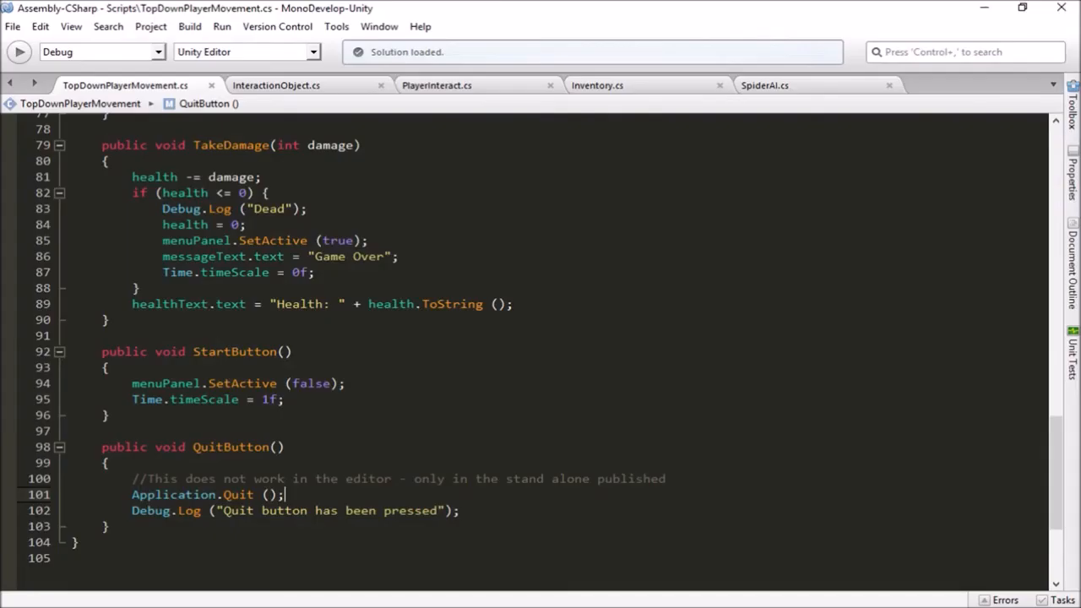
scroll(332, 455, up, 10)
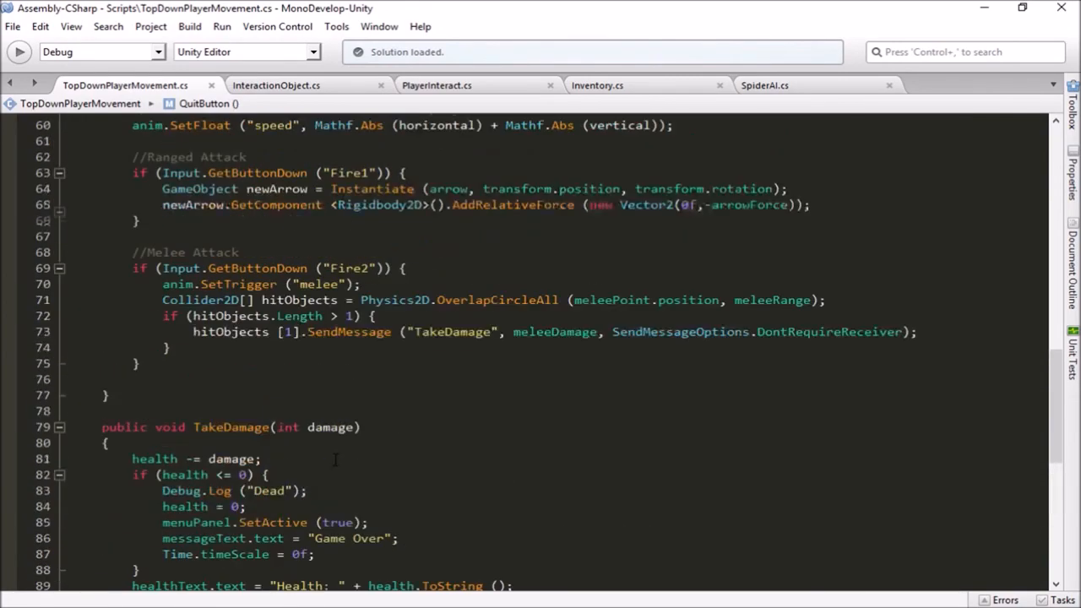
scroll(331, 454, up, 15)
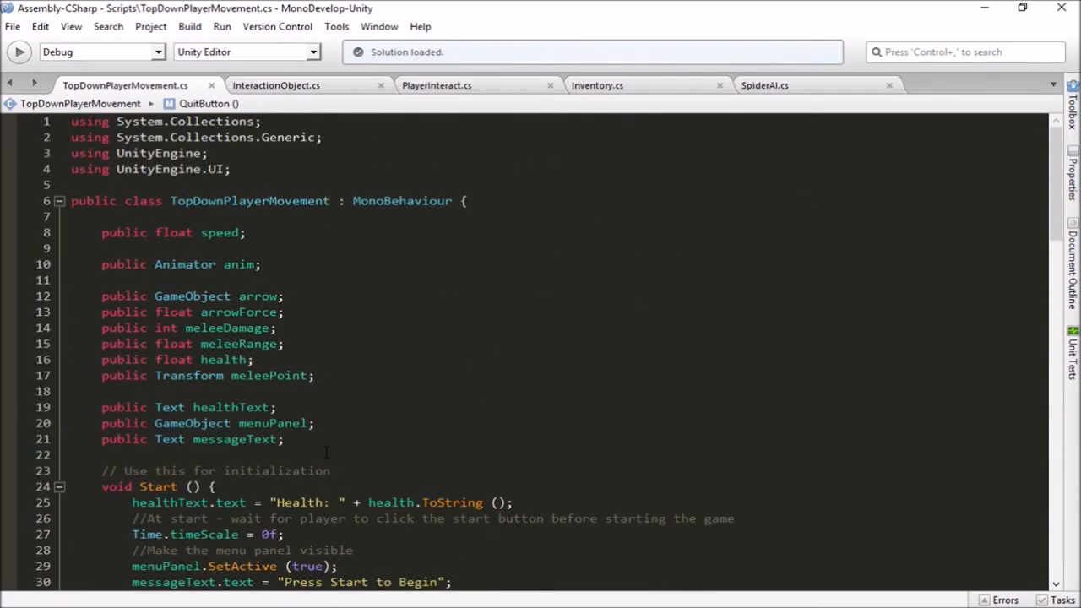
click(251, 169)
key(Return)
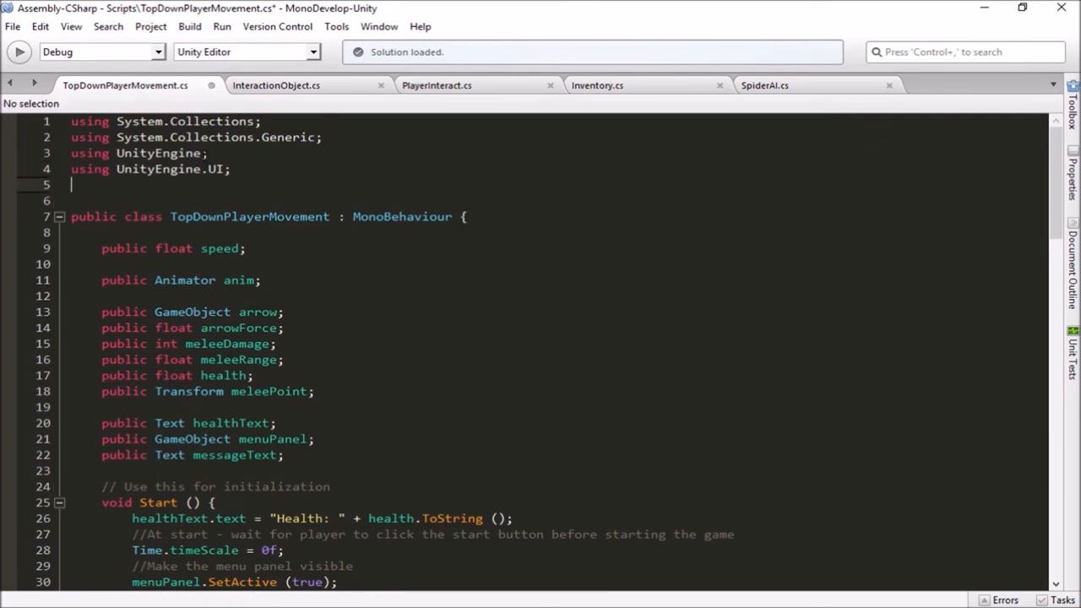
text(us)
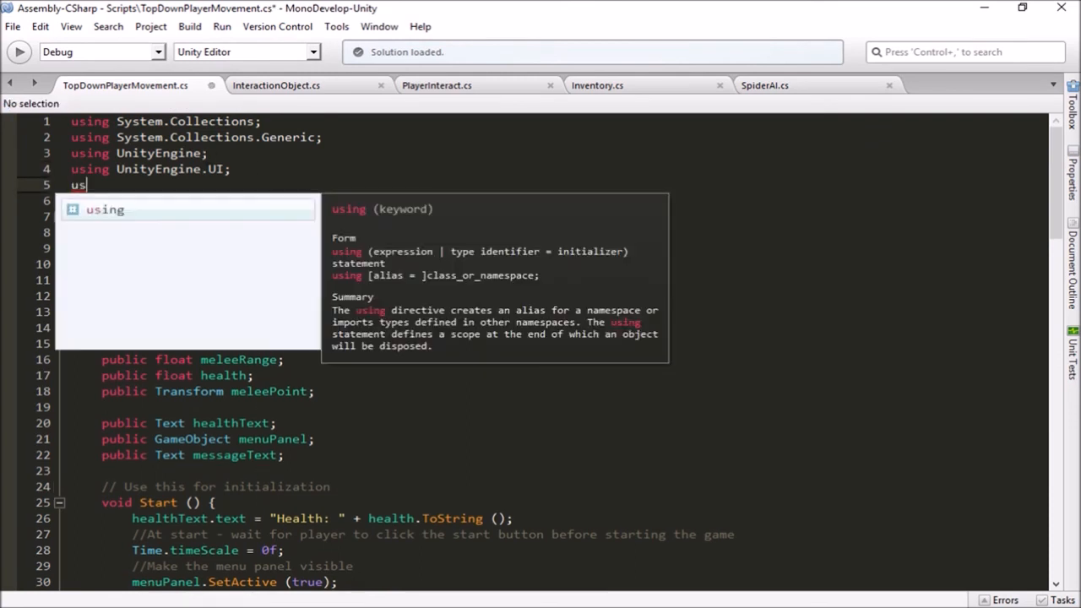
text(ing )
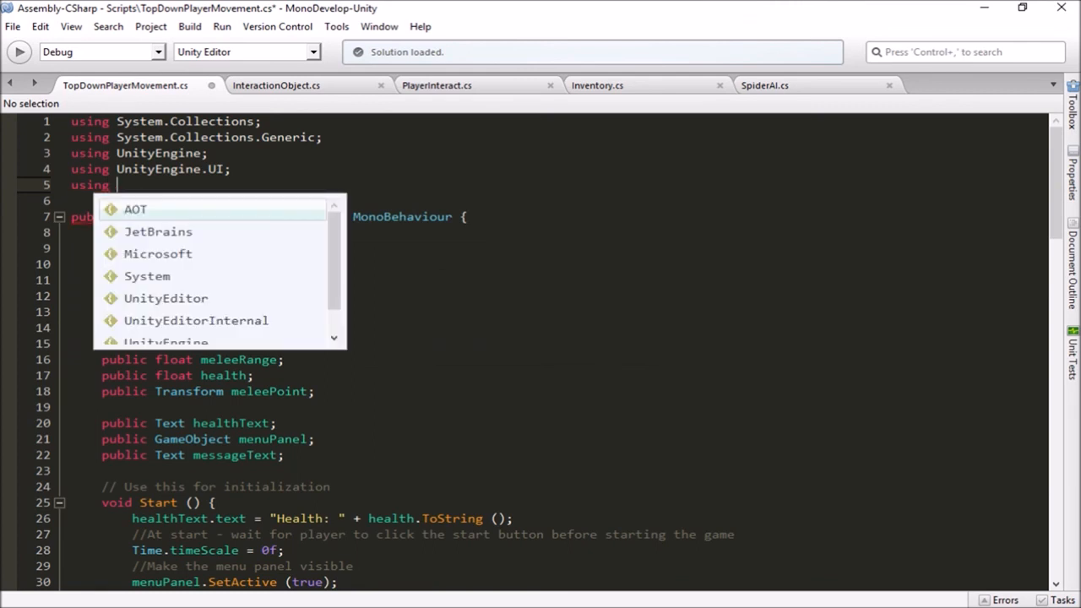
text(Unity)
key(Down)
key(Down)
key(Return)
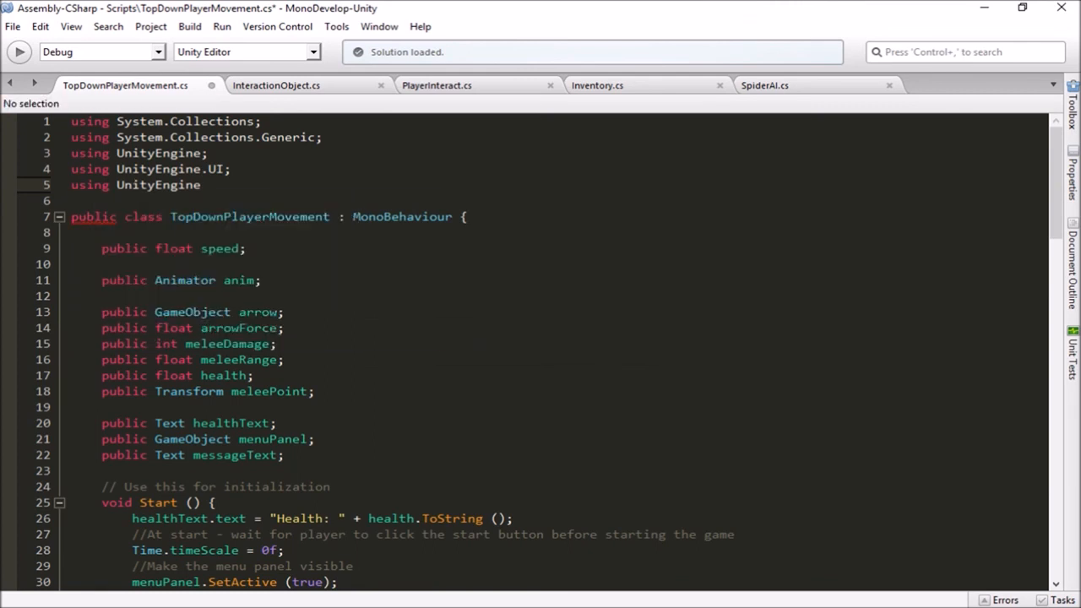
text(.Sc)
key(Up)
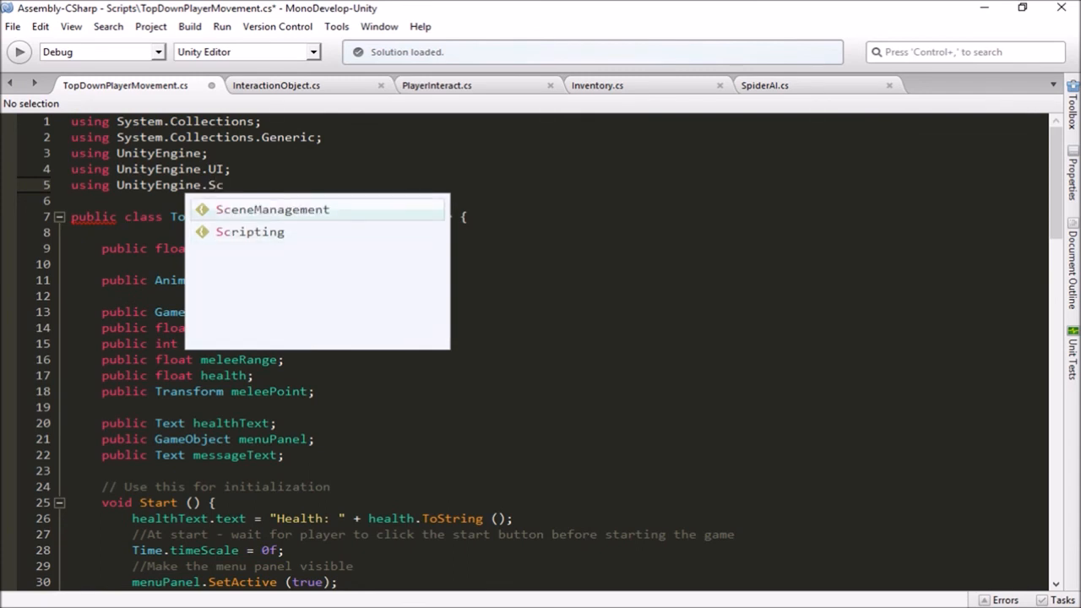
key(Return)
text(;)
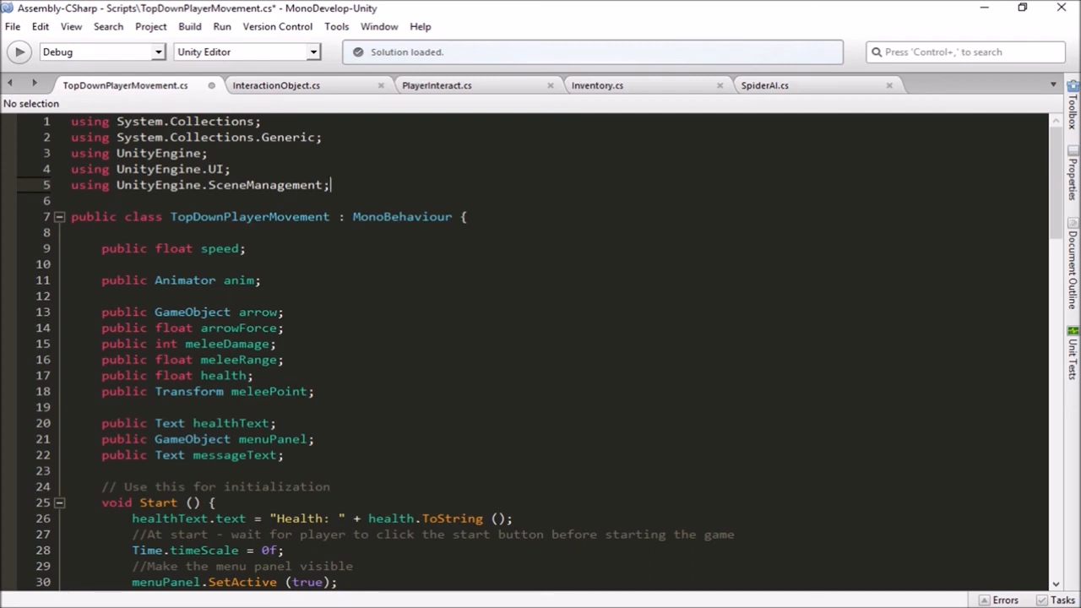
drag(117, 185, 381, 183)
click(381, 183)
Change the menuPanel.SetActive argument in the Start () method to false
scroll(332, 263, down, 2)
scroll(332, 269, down, 20)
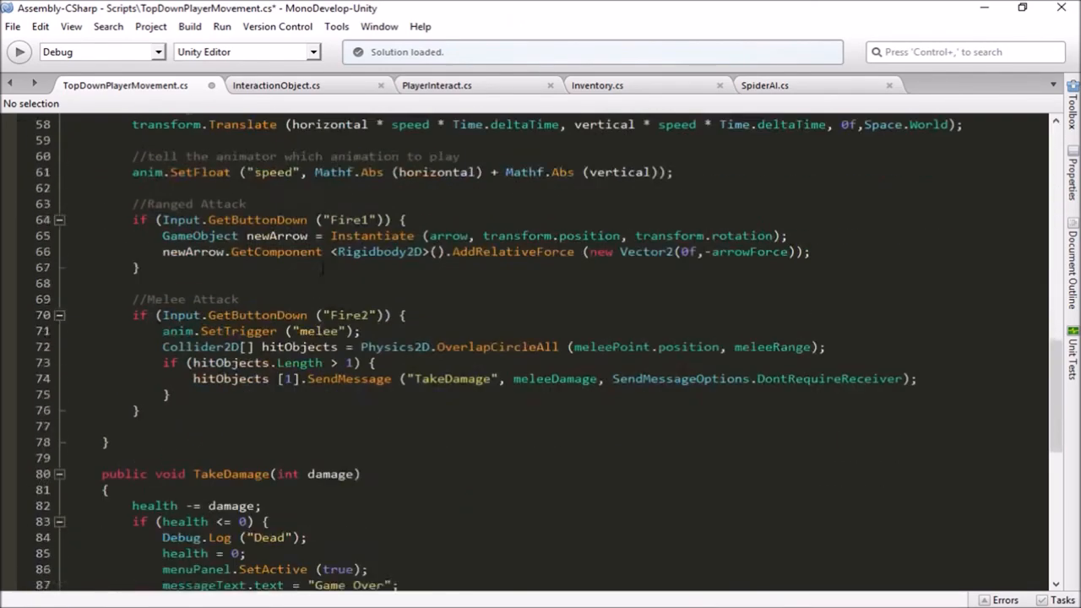
scroll(322, 269, down, 5)
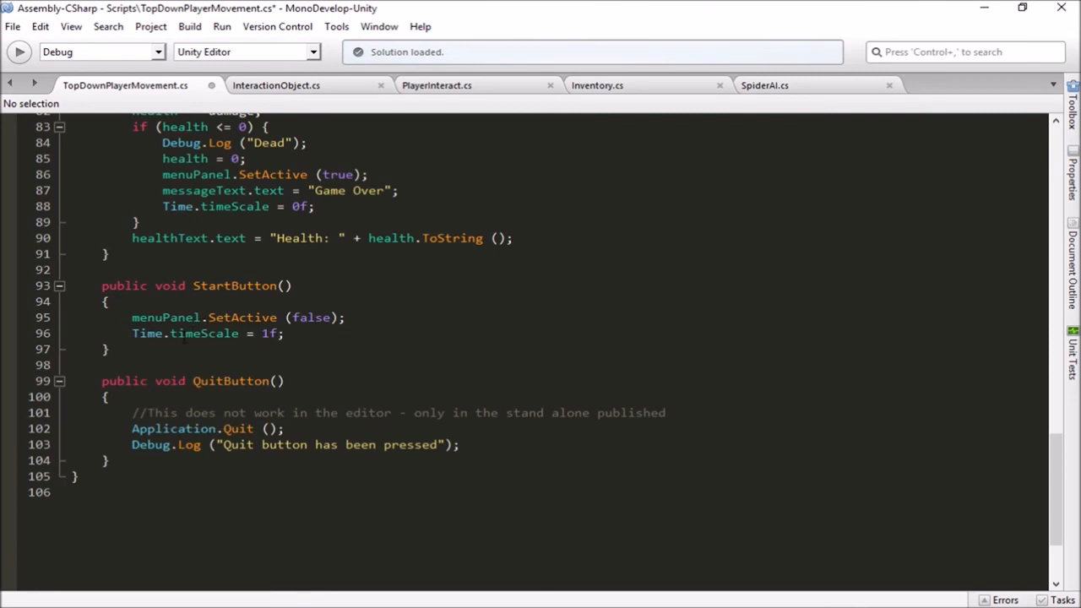
scroll(270, 325, up, 10)
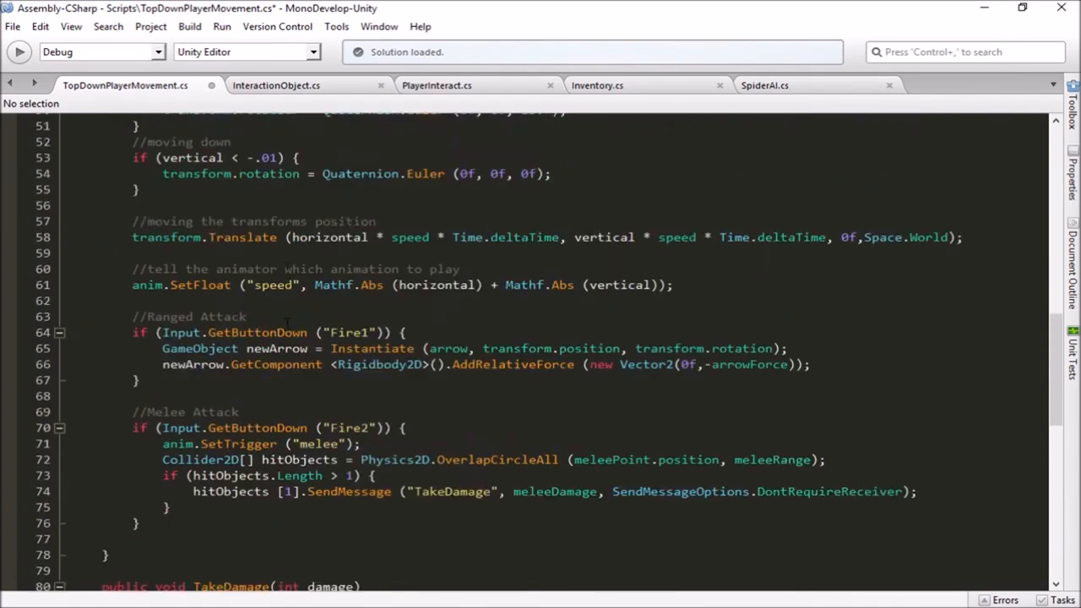
scroll(287, 324, up, 10)
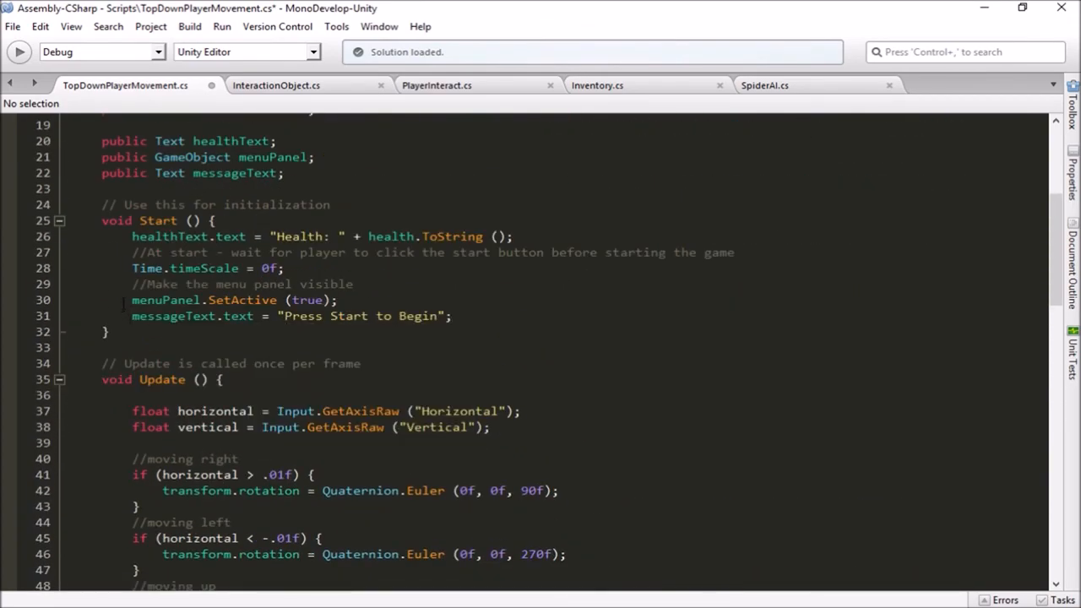
drag(292, 300, 324, 301)
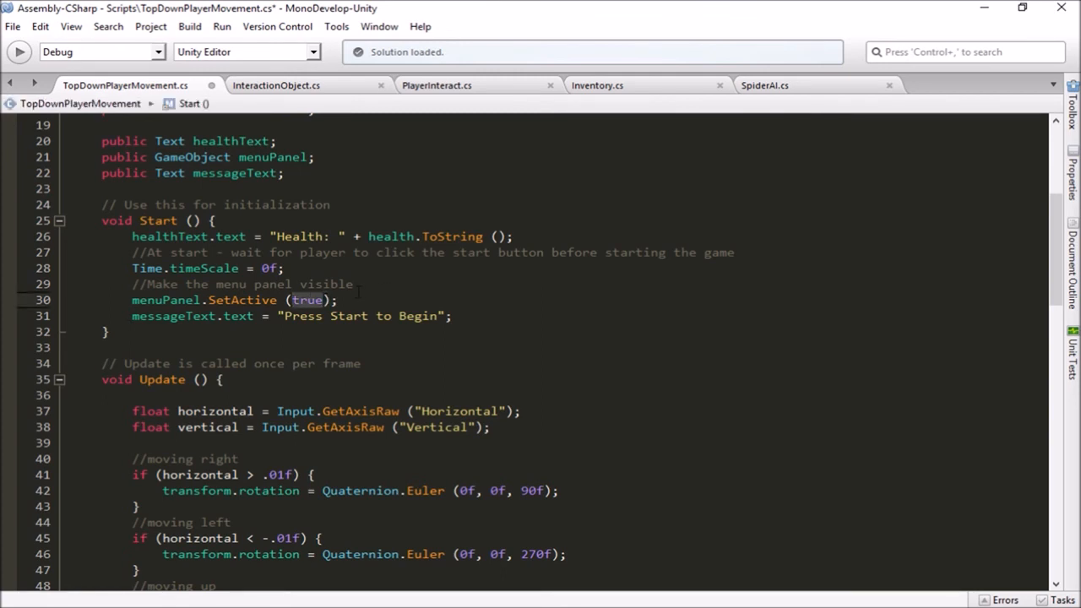
text(false)
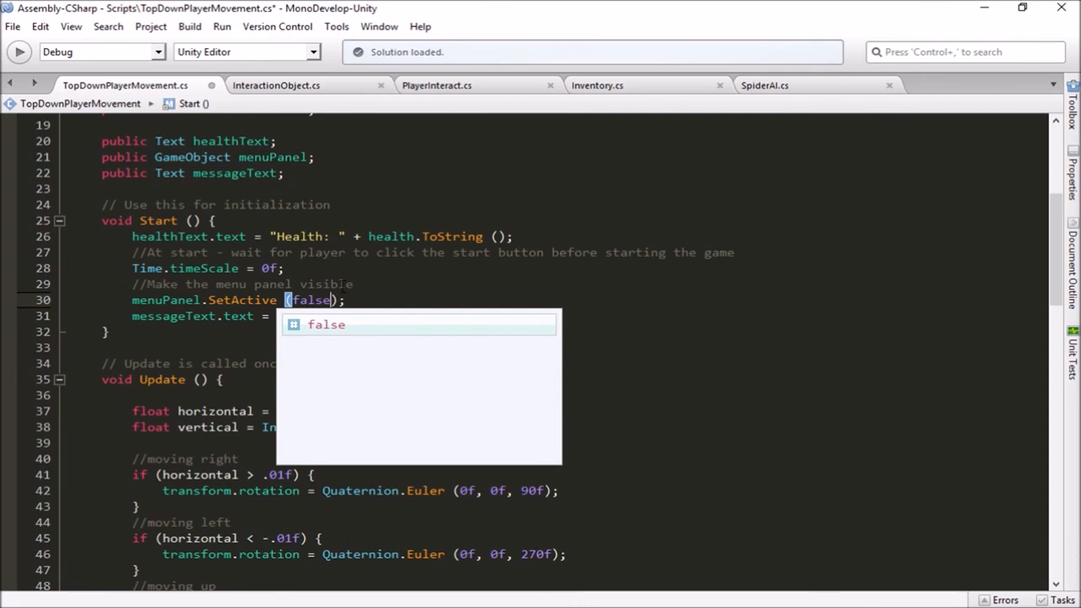
click(355, 299)
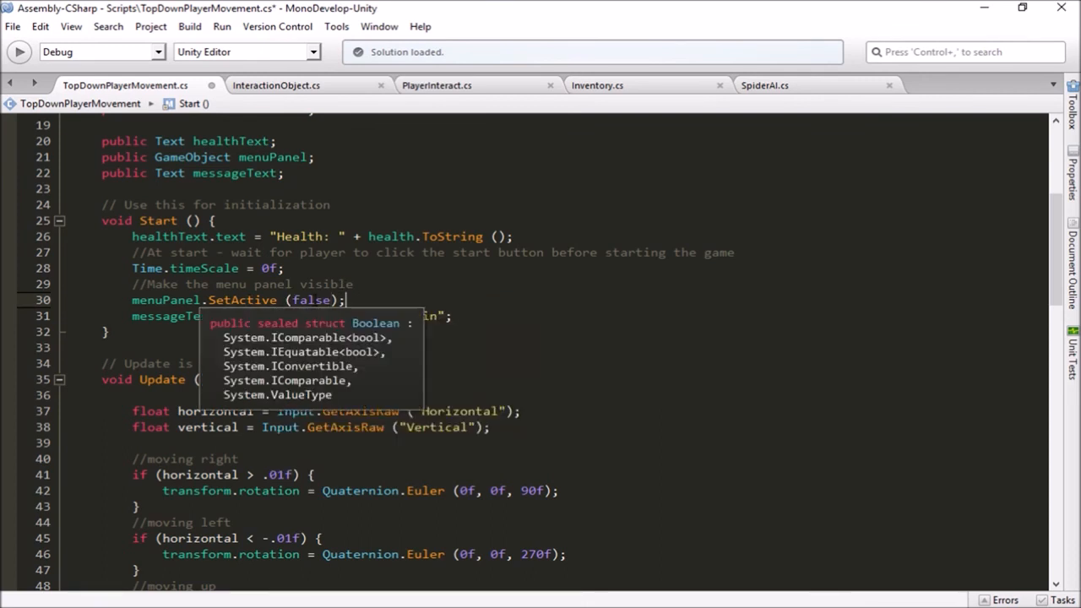
Comment out the Time.timeScale = 0f; and messageText.text = "Press Start to Begin"; lines in Start ()
click(131, 316)
click(453, 317)
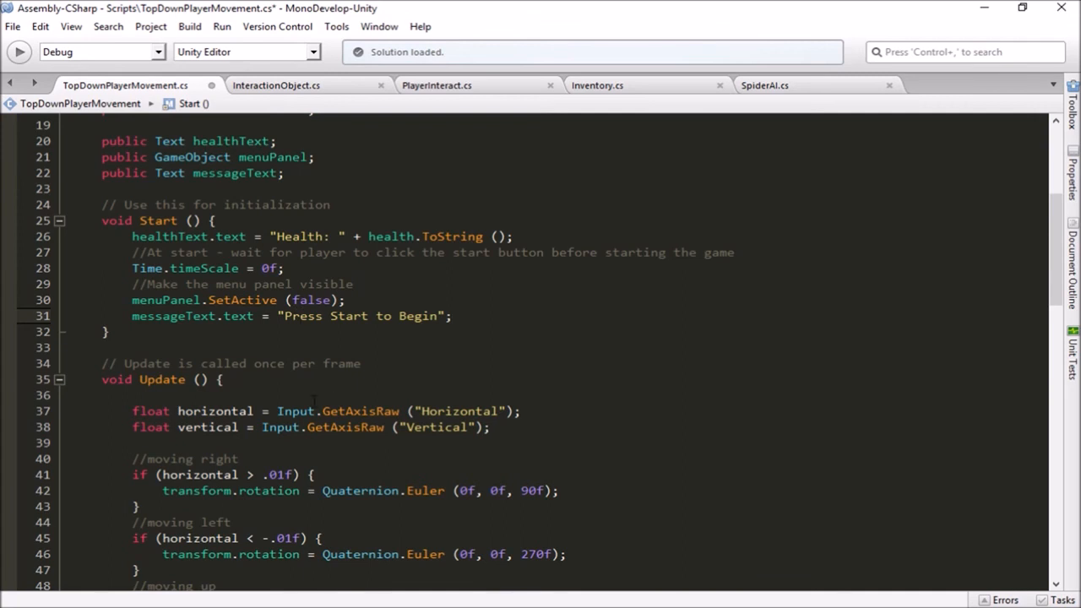
click(132, 268)
text(//)
click(132, 316)
text(//)
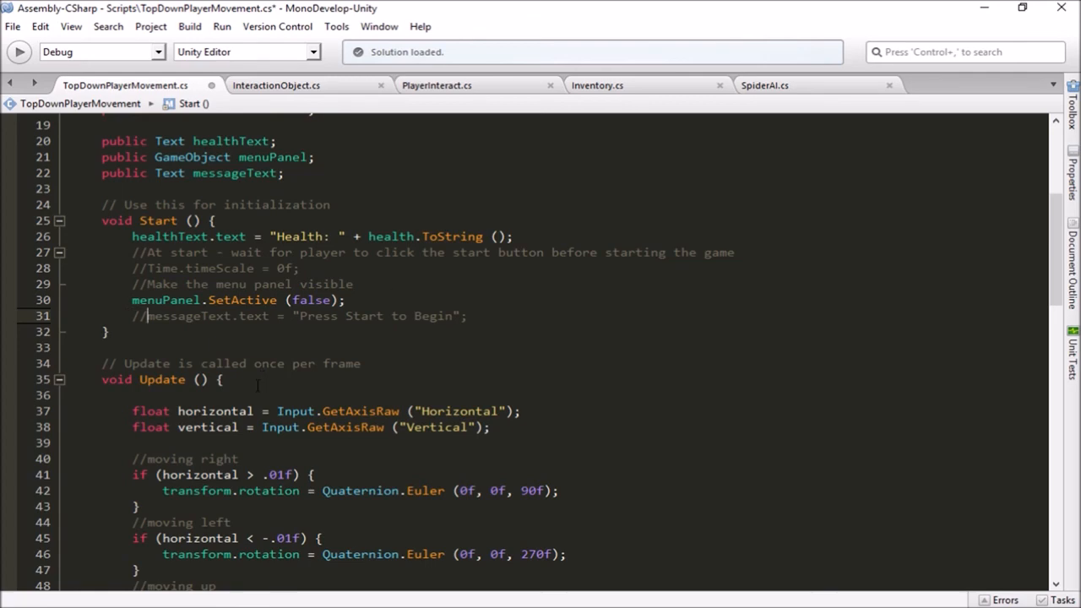
Comment out the menuPanel.SetActive (false); and Time.timeScale = 1f; lines in the StartButton() method
scroll(254, 385, down, 14)
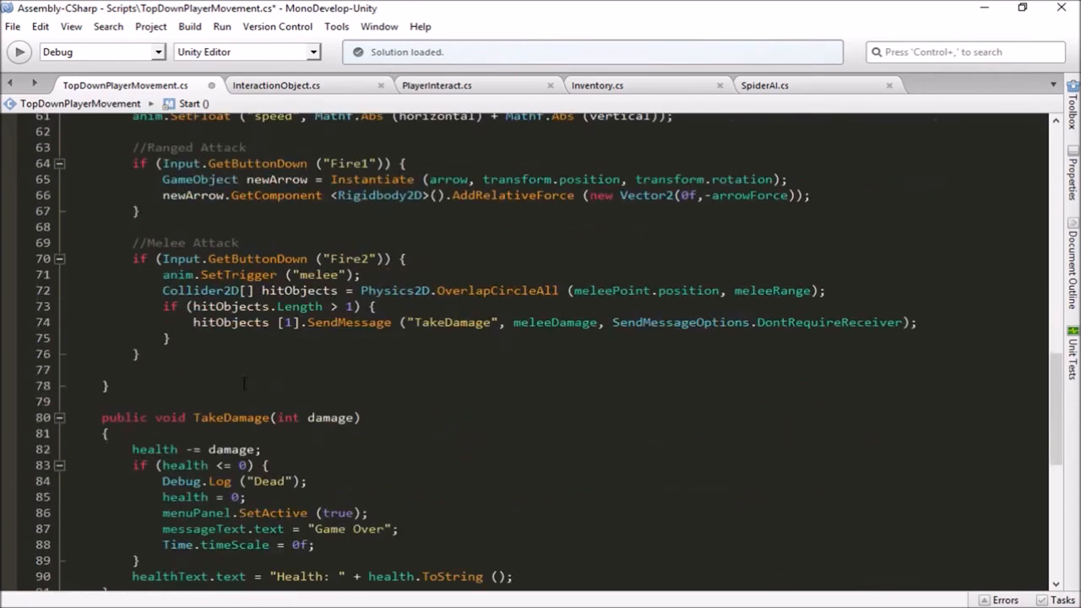
scroll(244, 385, down, 4)
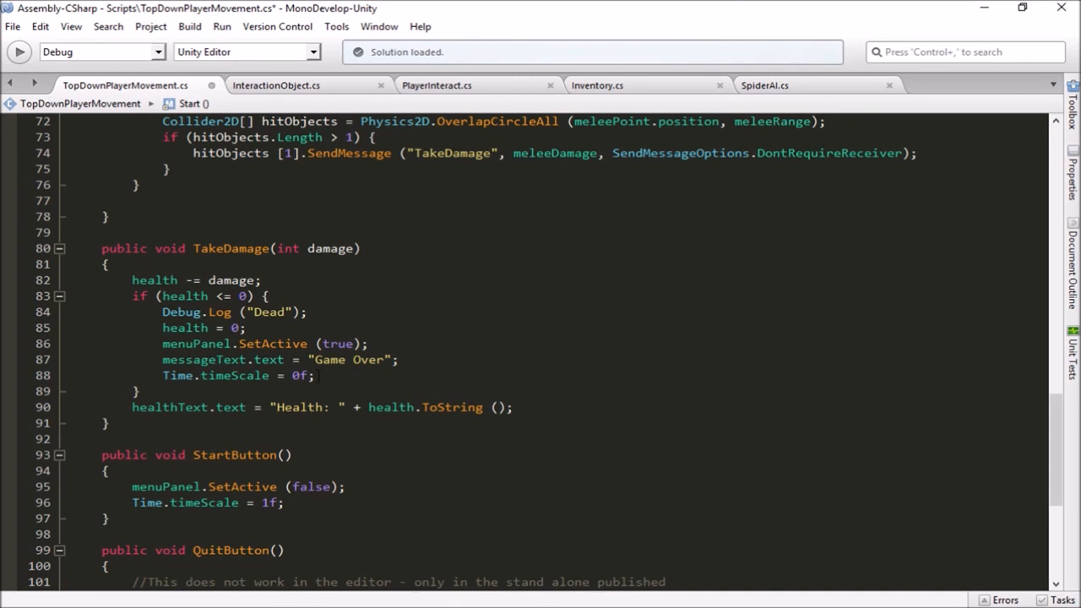
scroll(316, 374, down, 2)
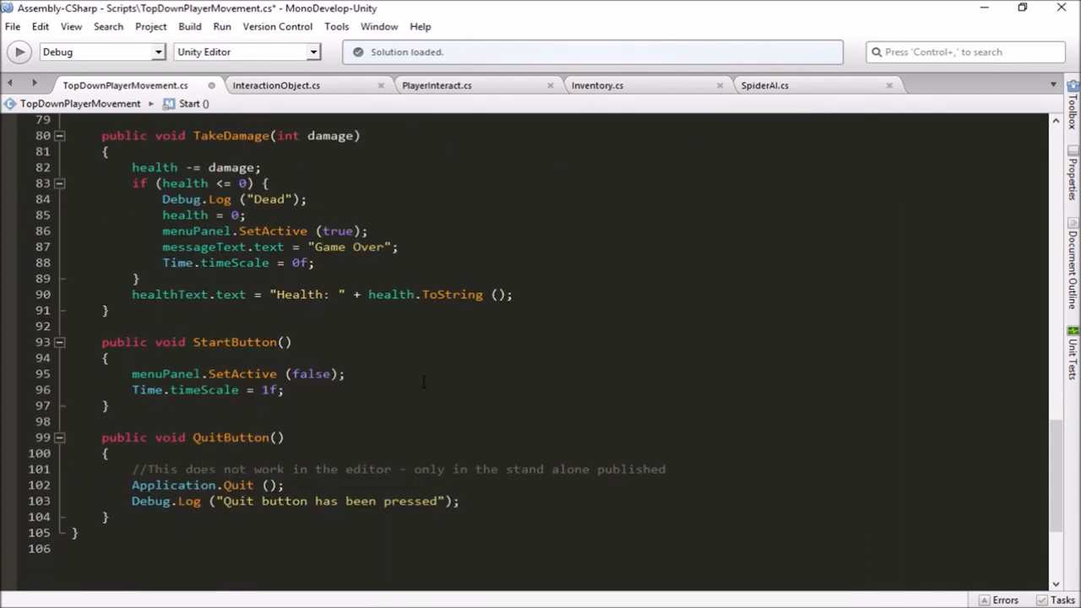
click(129, 373)
text(//)
click(131, 390)
text(//)
Add the comment //Restart the game to StartButton(), separated by a blank line from the commented-out code
click(324, 391)
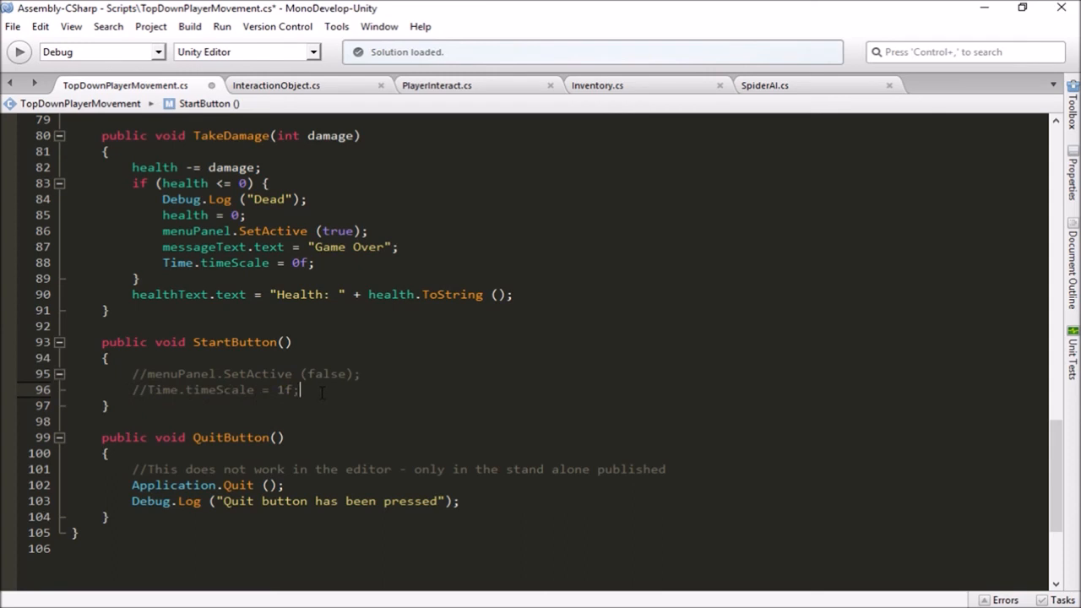
key(Return)
text(//)
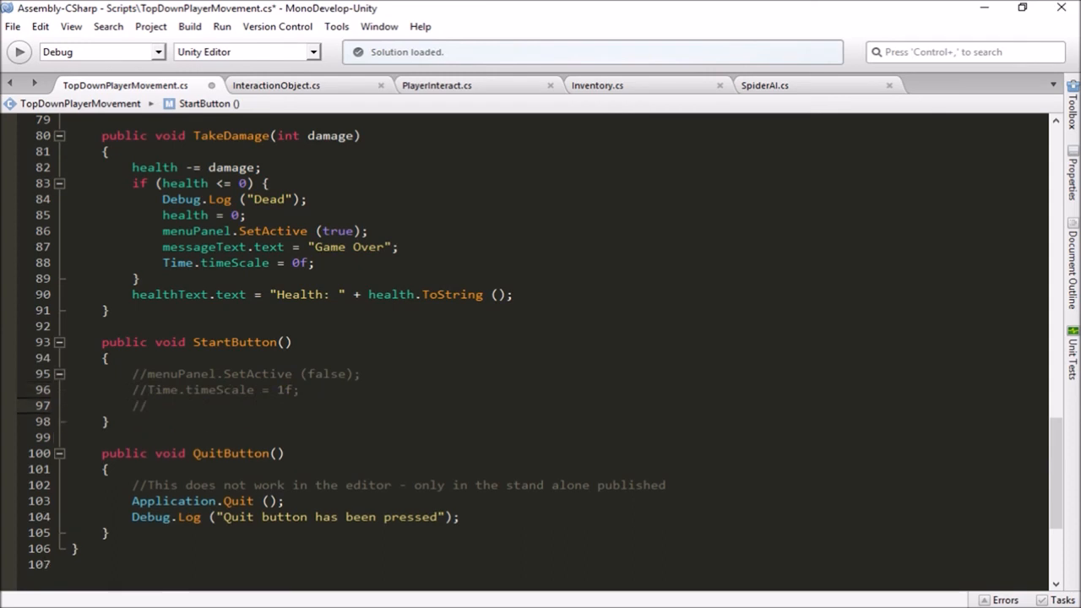
key(Left)
key(Left)
key(Return)
key(Right)
key(Right)
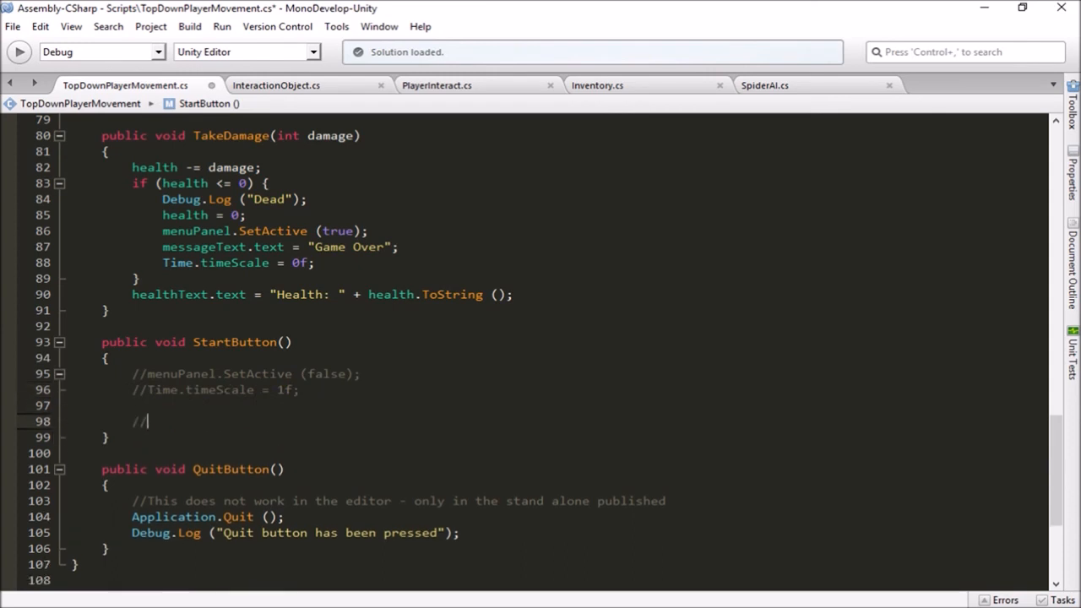
text(Restart the game)
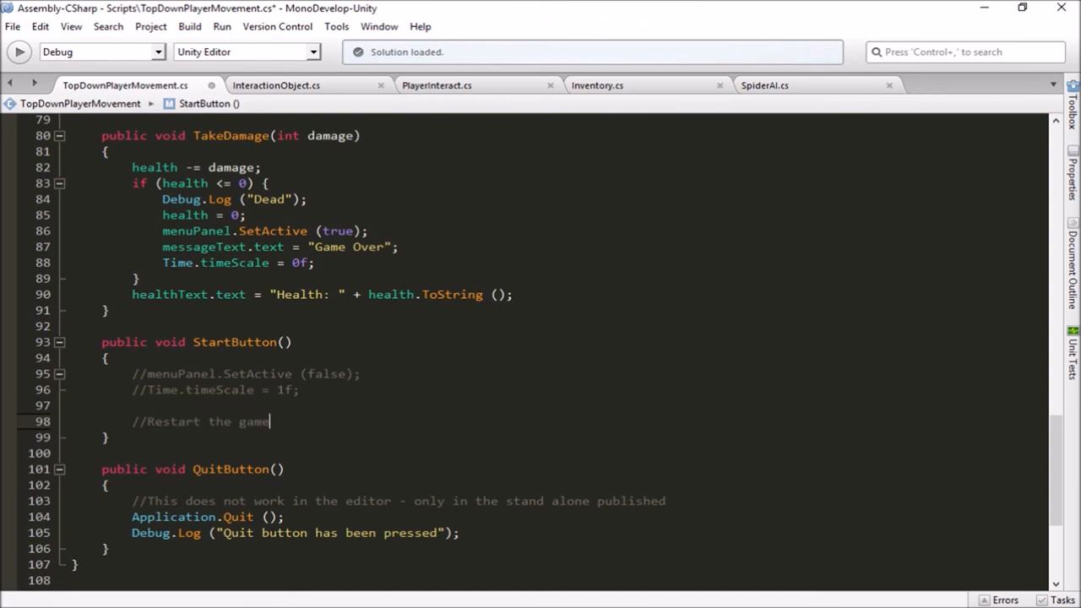
Start a SceneManager.LoadScene () call on a new line below the //Restart the game comment
key(Return)
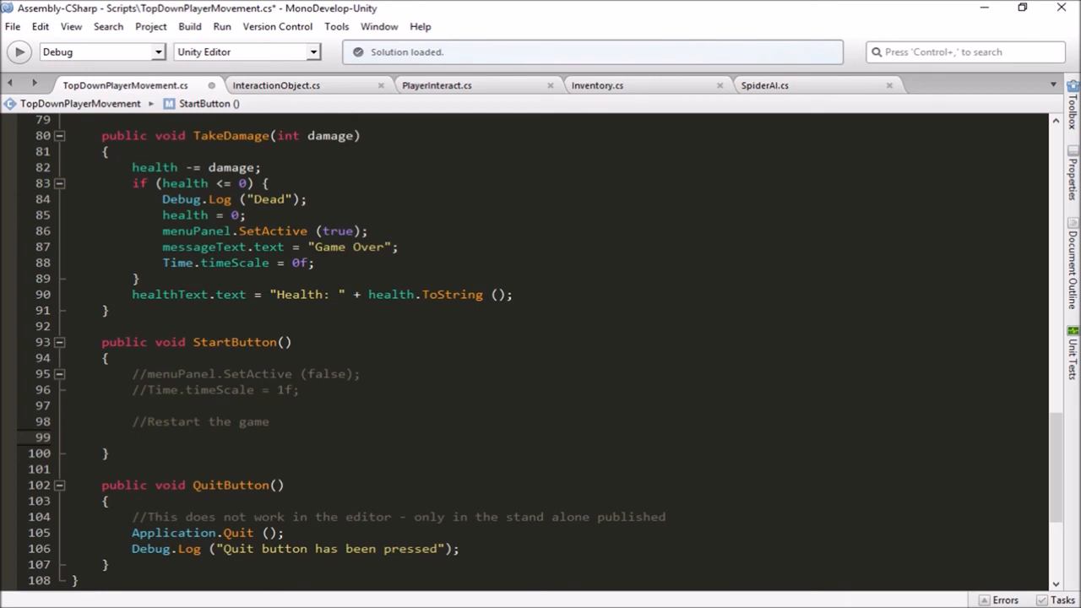
text(scene)
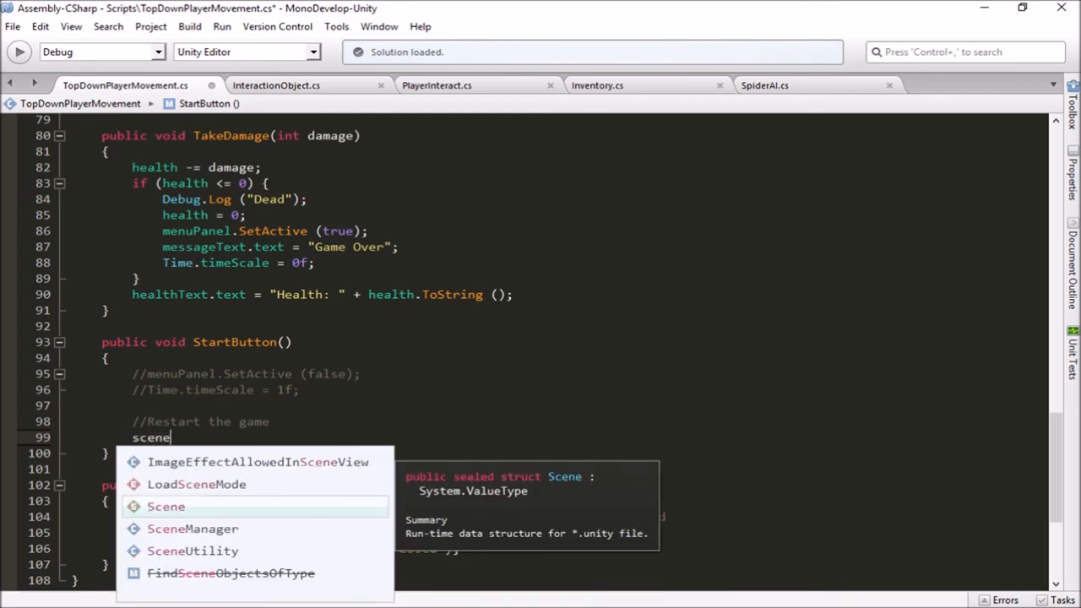
key(Down)
key(Return)
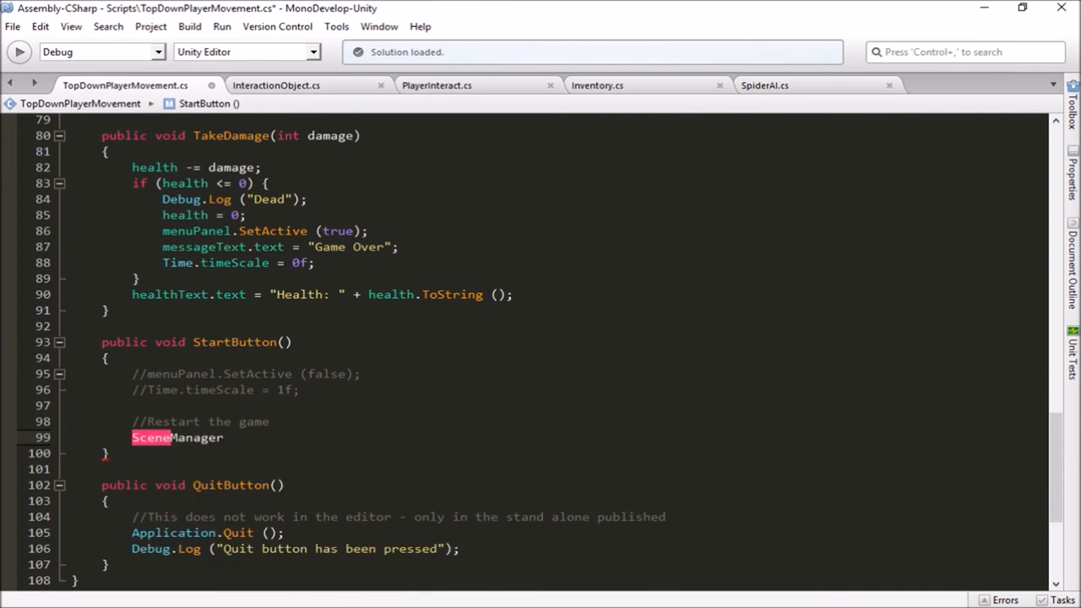
text(.lo)
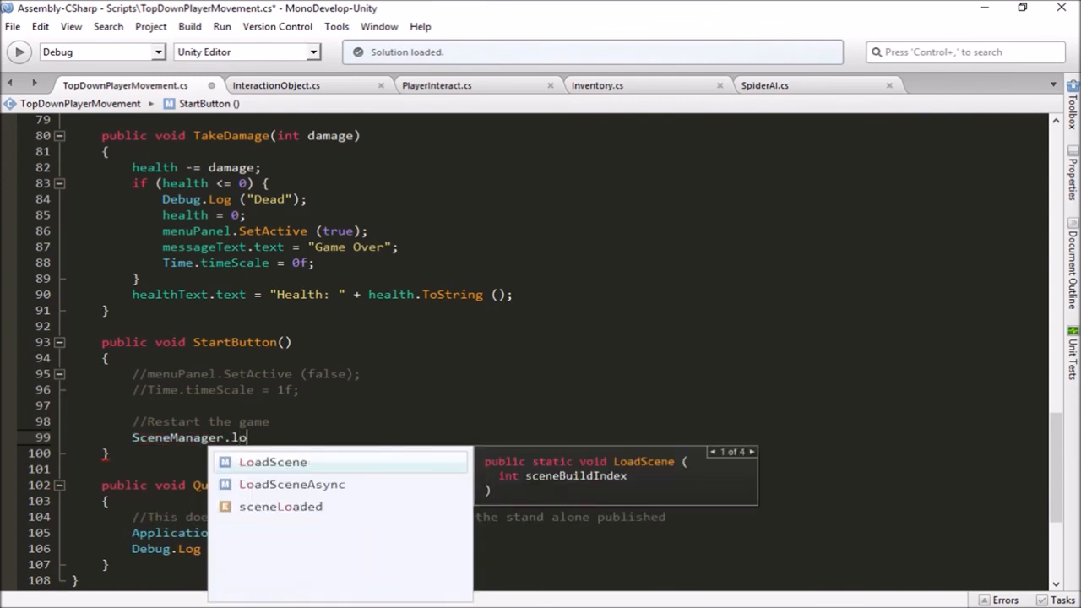
text(()
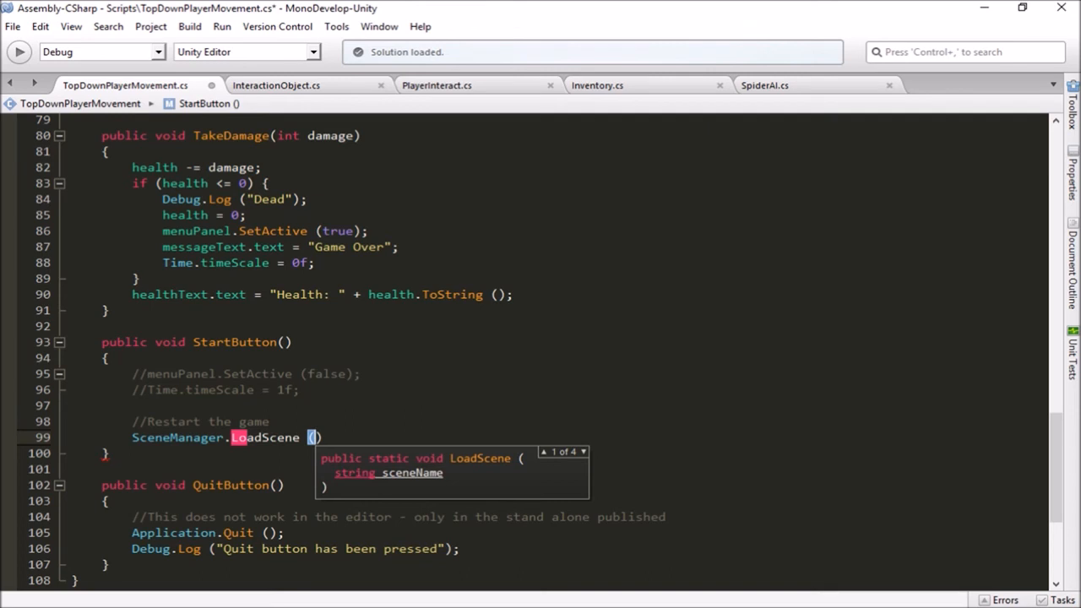
Pass SceneManager.GetActiveScene ().name as the argument of the LoadScene call in StartButton()
text(scene)
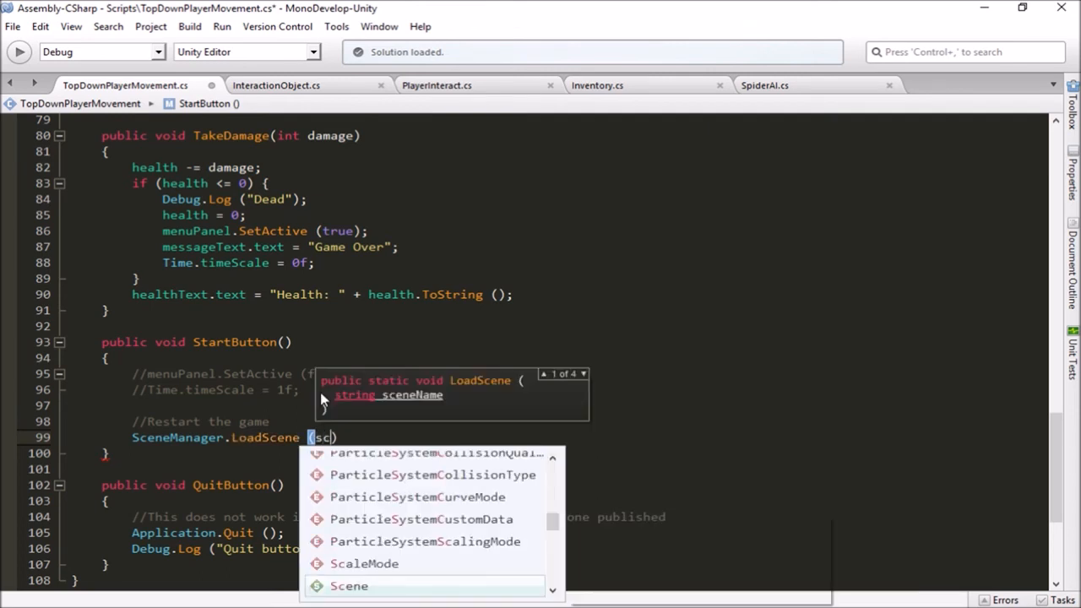
key(Down)
key(Down)
key(Return)
text(.)
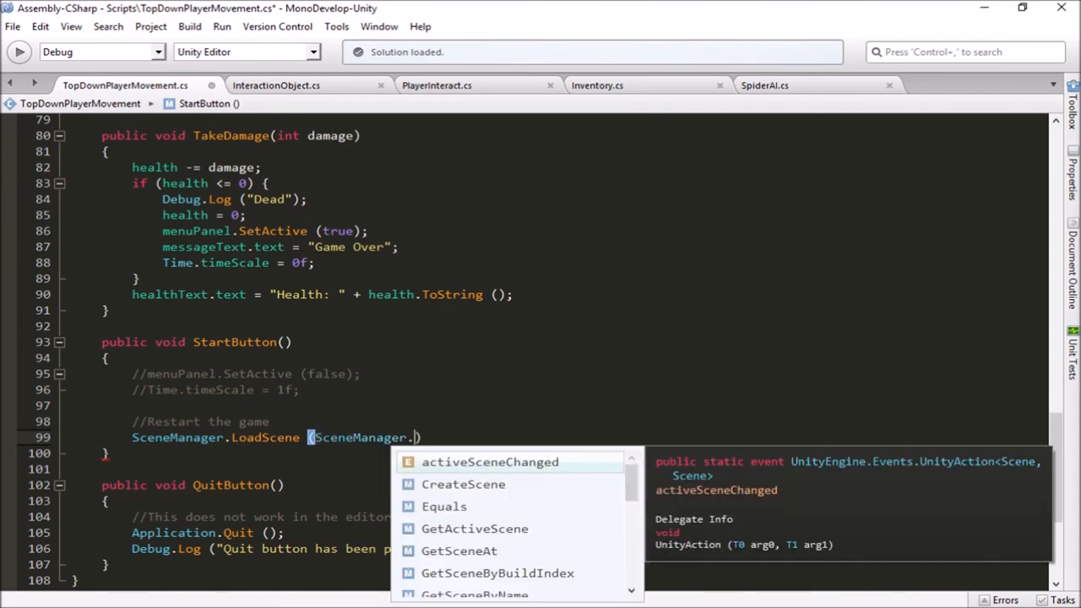
text(get)
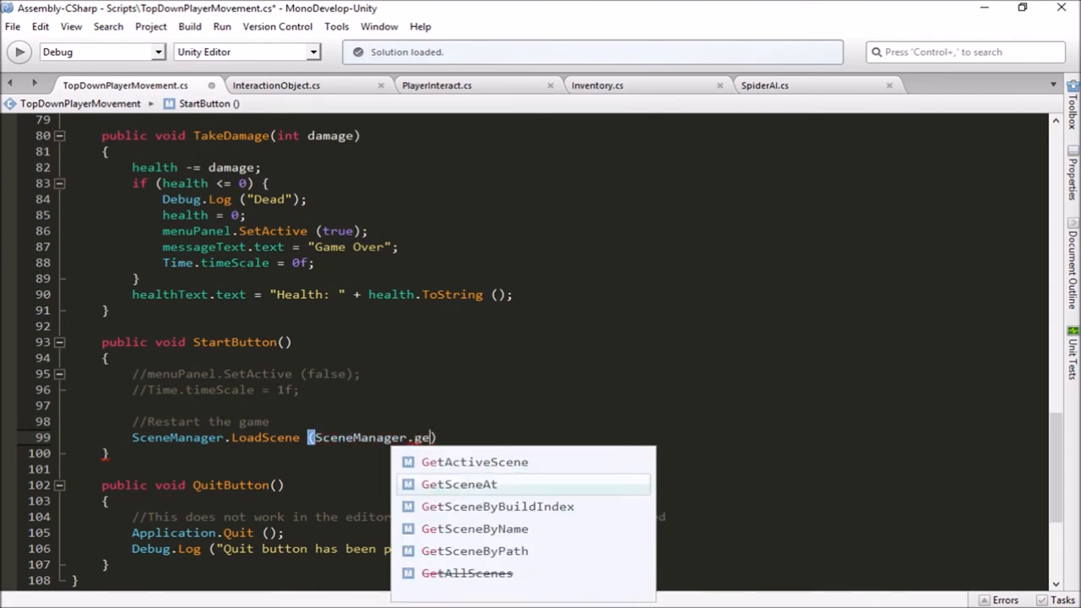
key(Up)
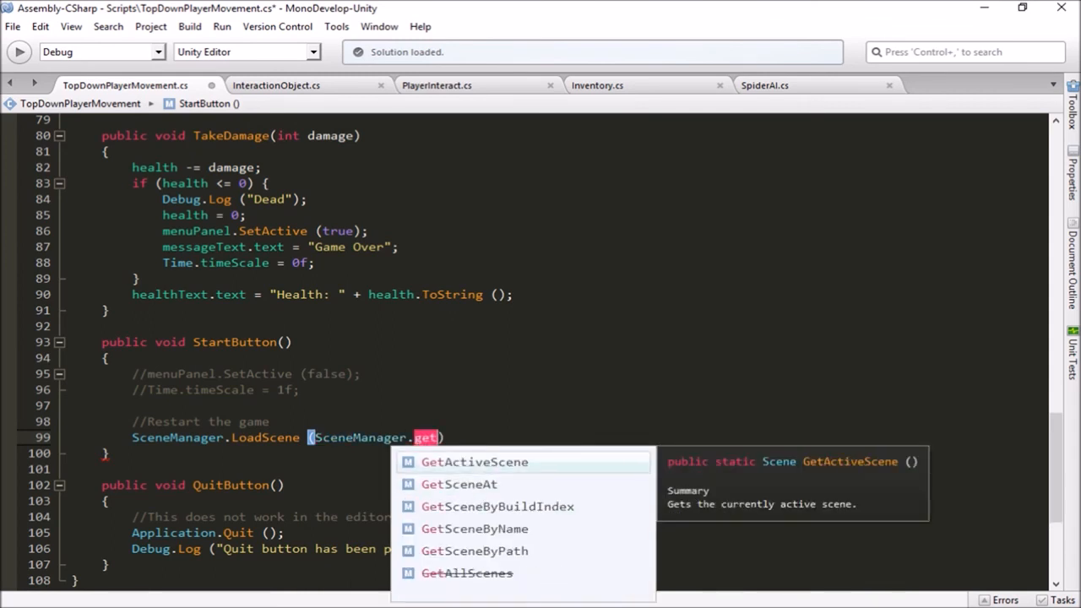
key(Return)
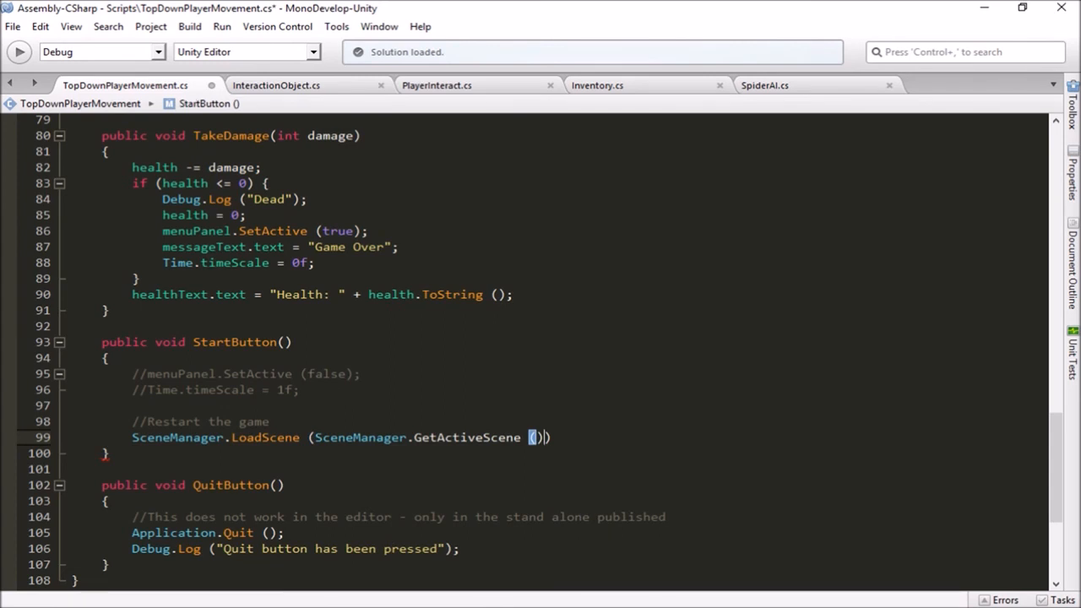
key(Right)
text(.name)
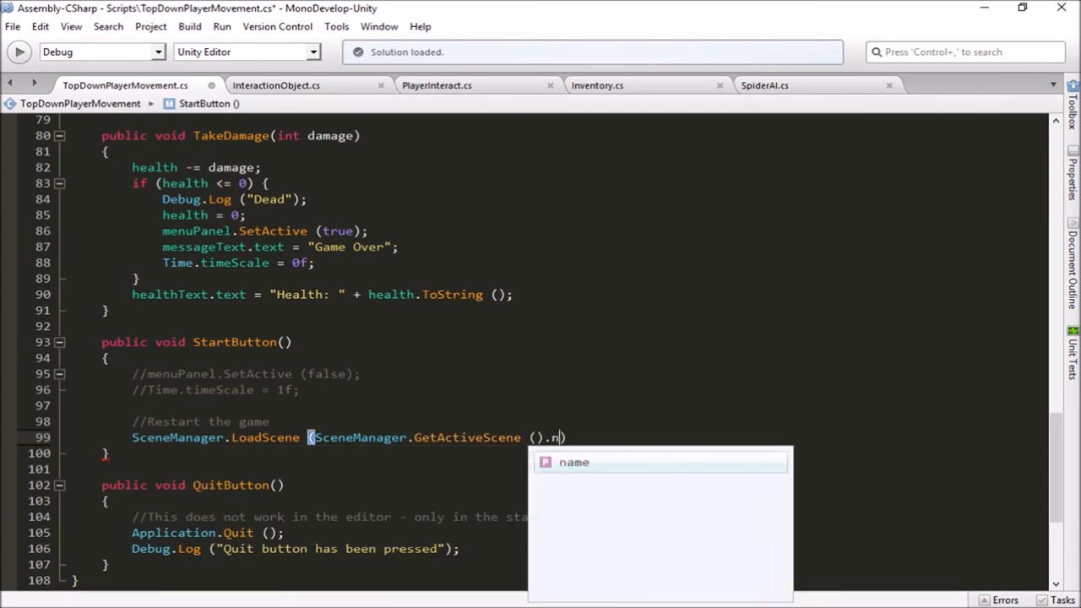
key(Right)
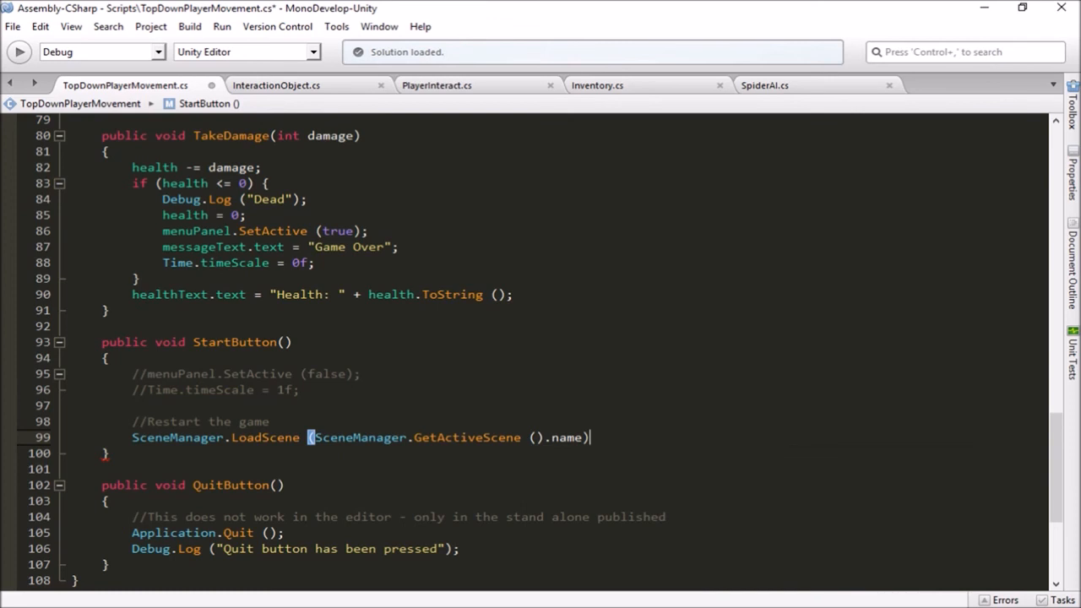
Finish the LoadScene statement with a semicolon and save the TopDownPlayerMovement.cs script
click(278, 439)
key(Down)
key(Down)
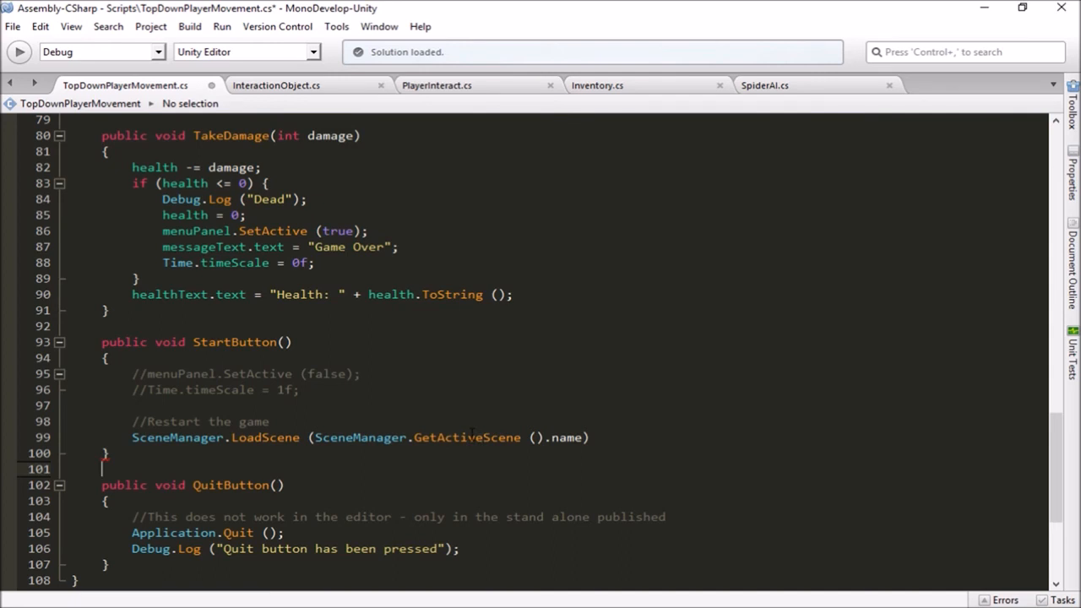
mouse_move(472, 436)
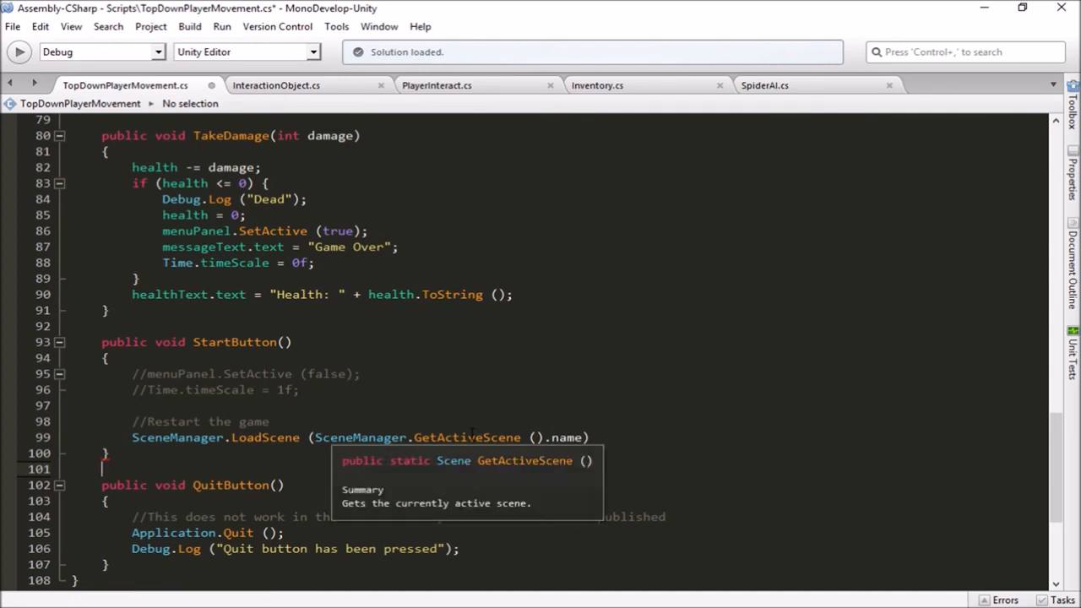
mouse_move(564, 437)
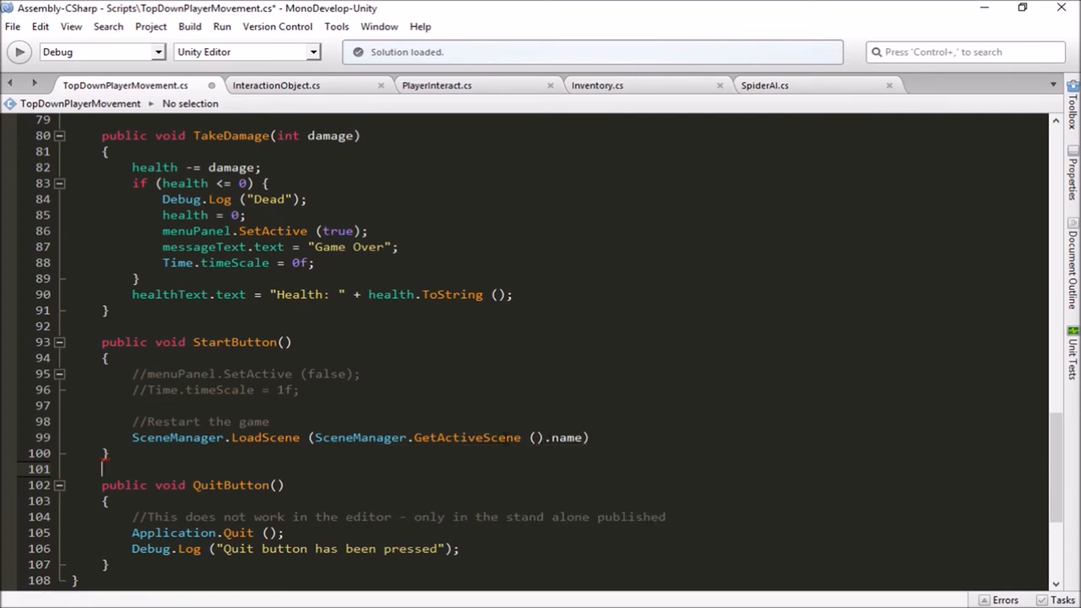
click(599, 438)
text(;)
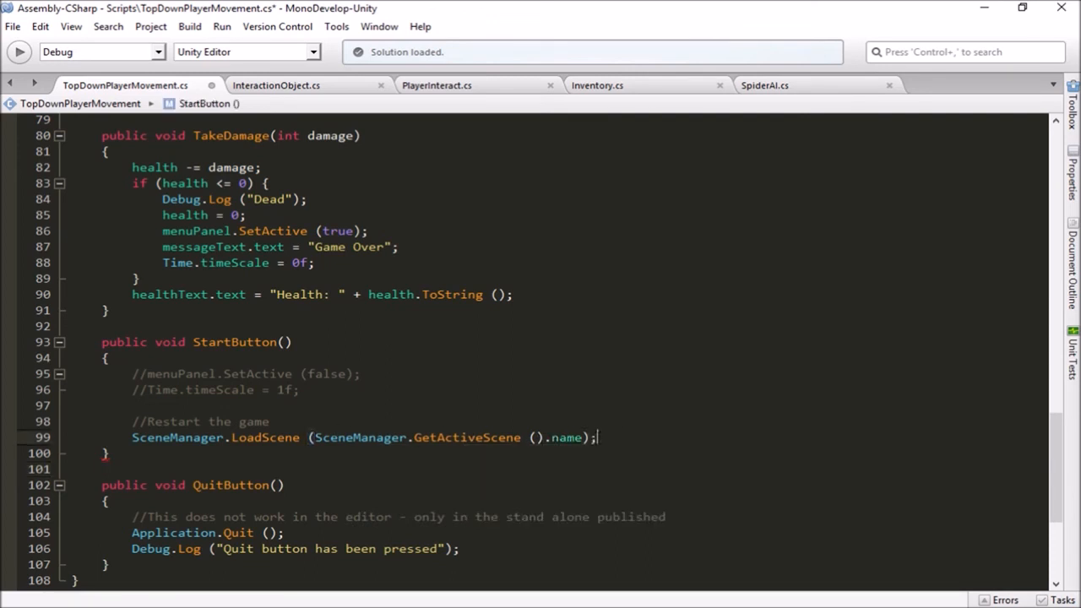
key(ctrl+s)
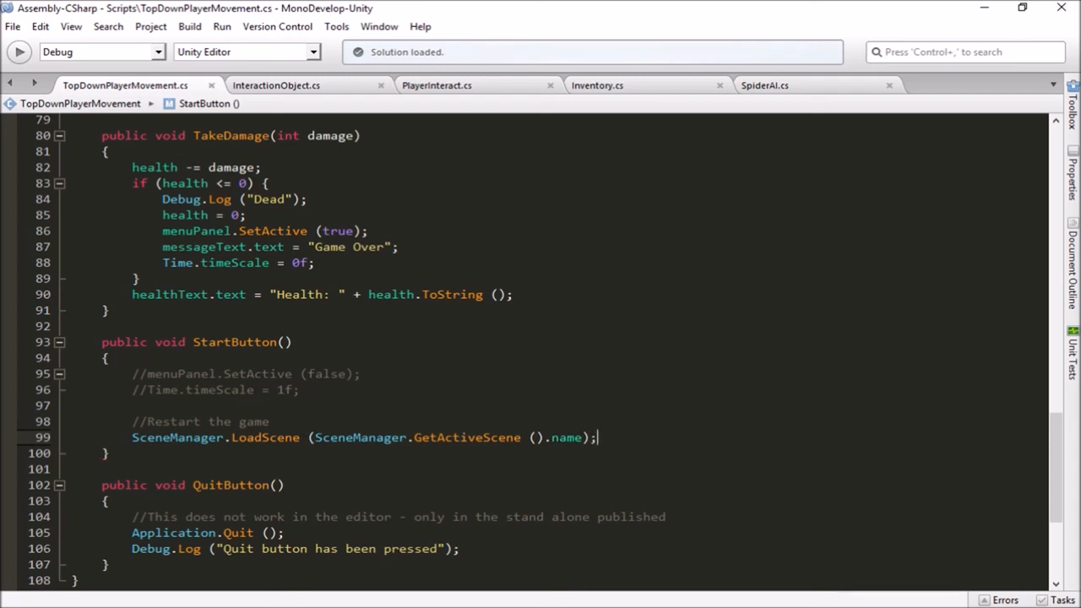
Switch to Unity, add the open Top Down scene to the scenes in the build, and close the build settings
key(alt+Tab)
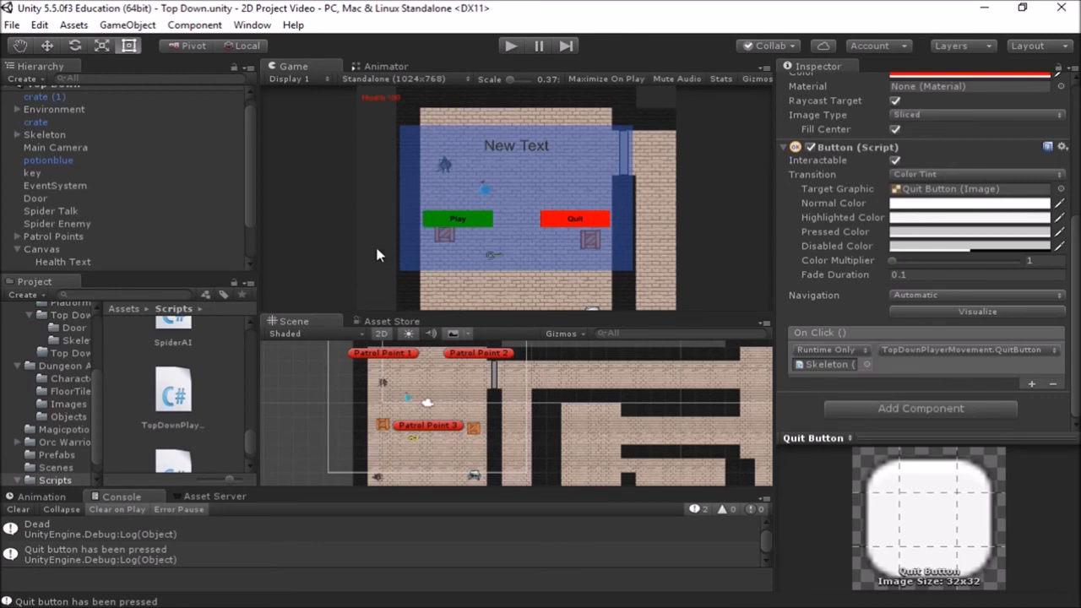
click(14, 26)
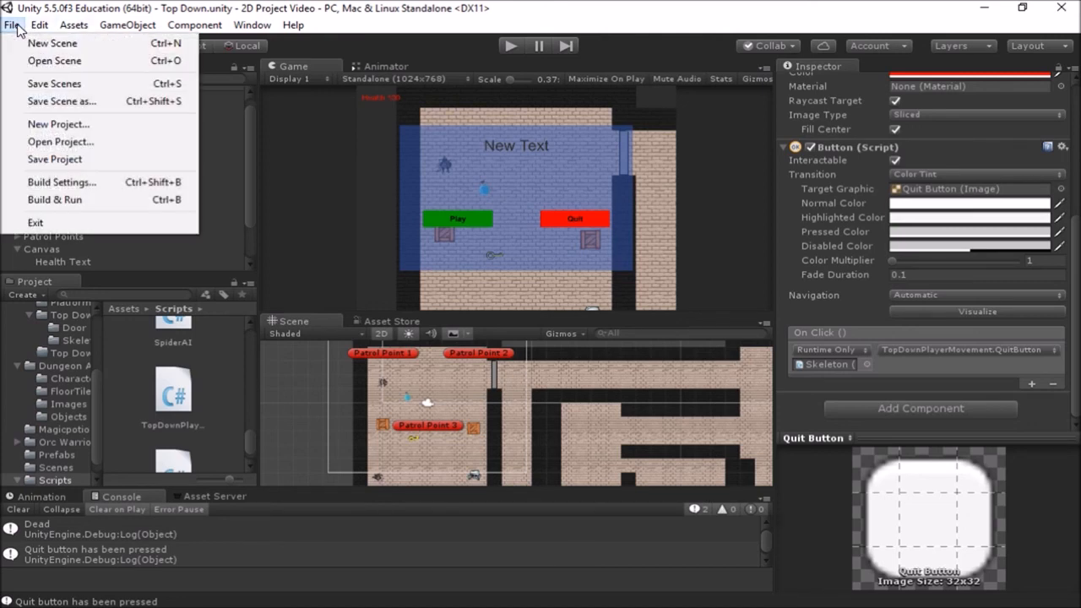
click(122, 186)
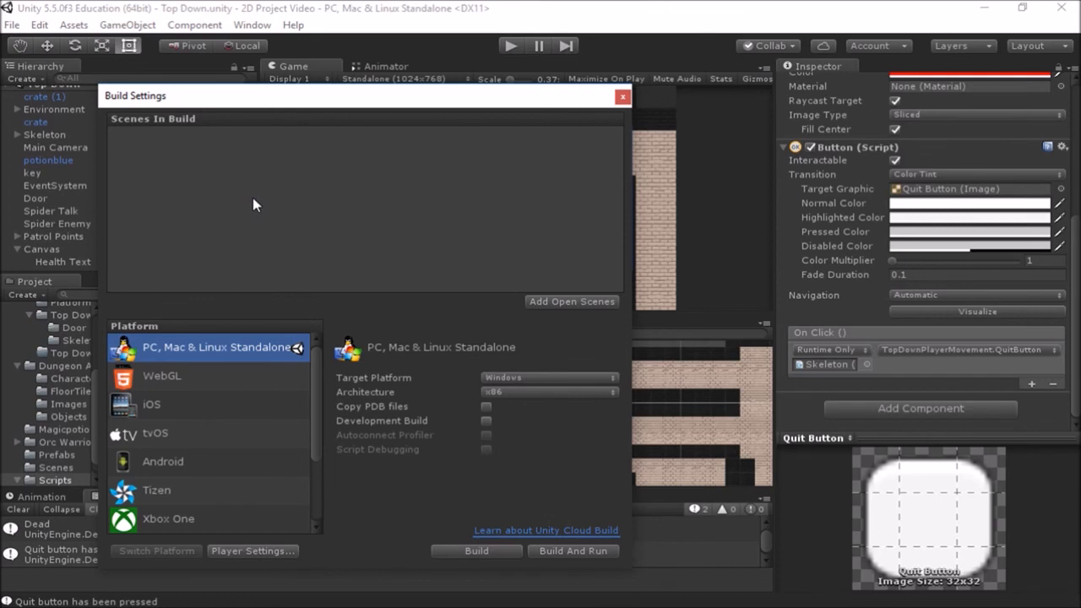
click(563, 303)
click(623, 97)
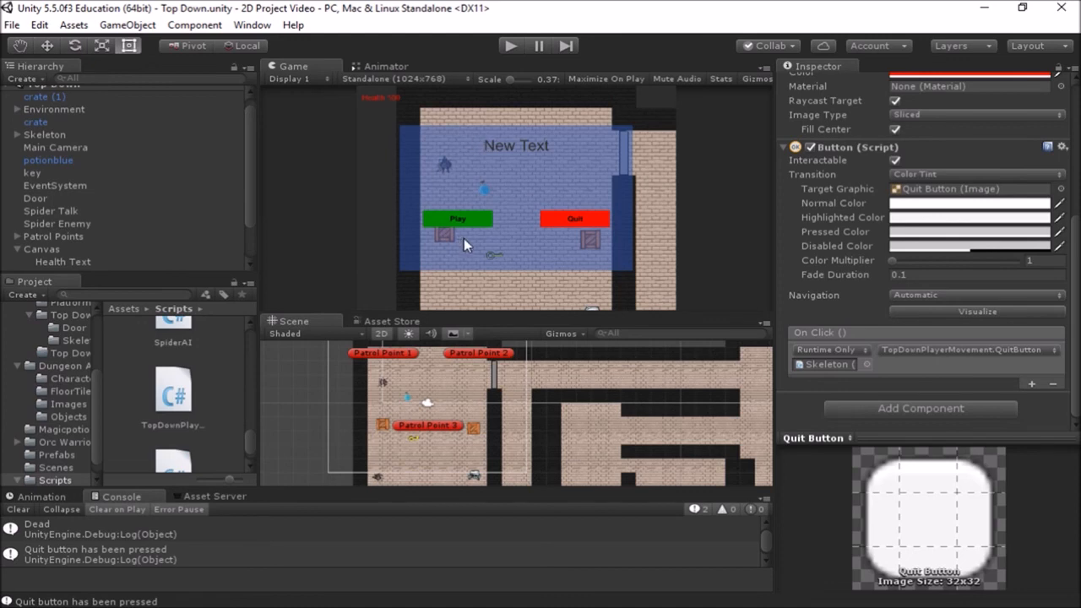
Play-test the game until the player dies, restart it with the menu's Play button, and stop the test
click(511, 46)
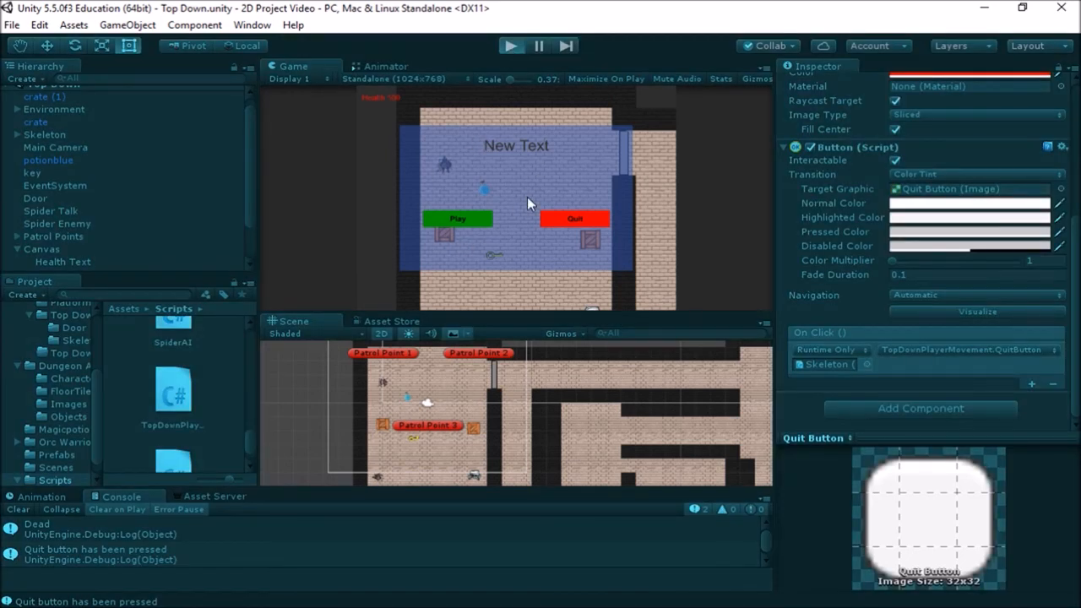
key(w)
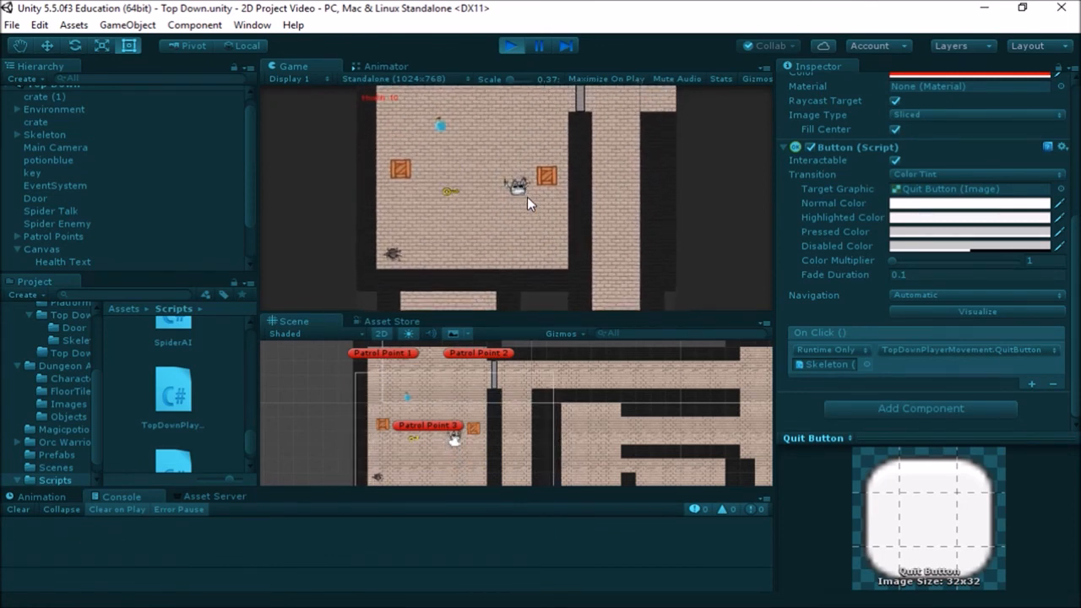
key(w)
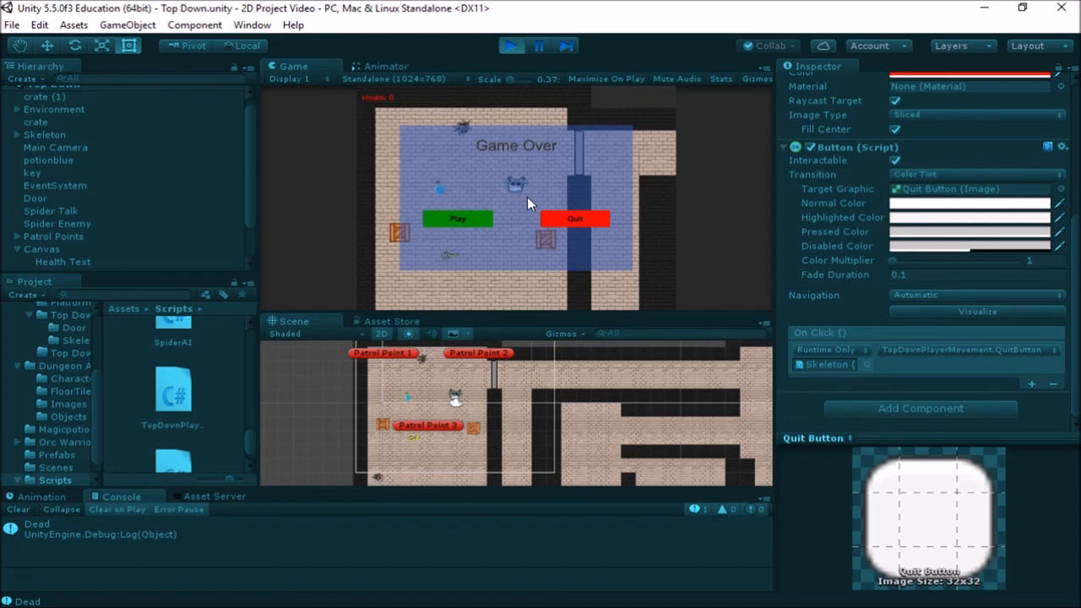
click(472, 226)
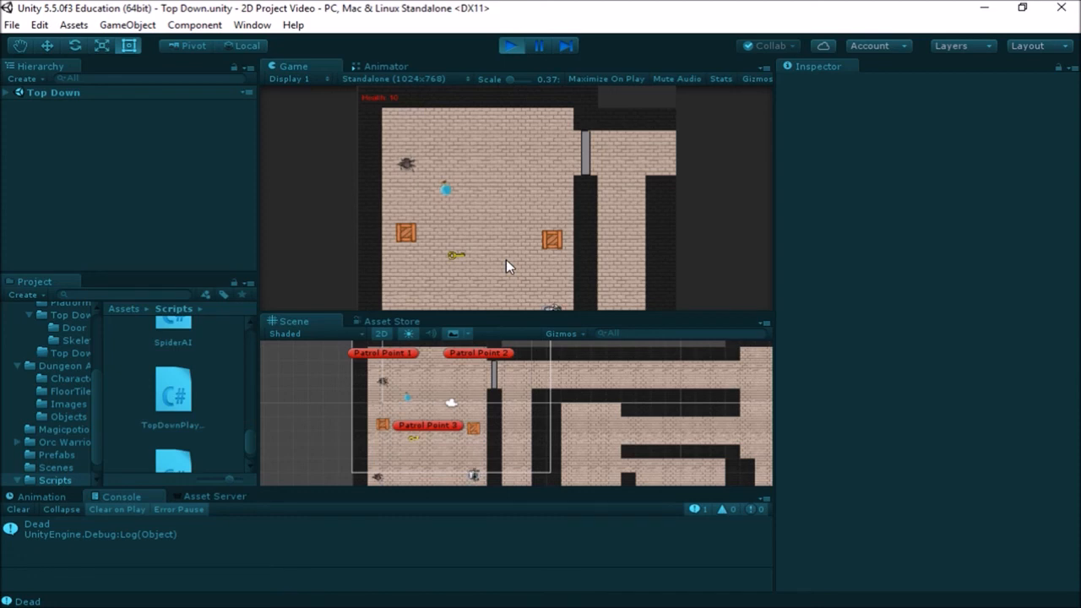
click(509, 46)
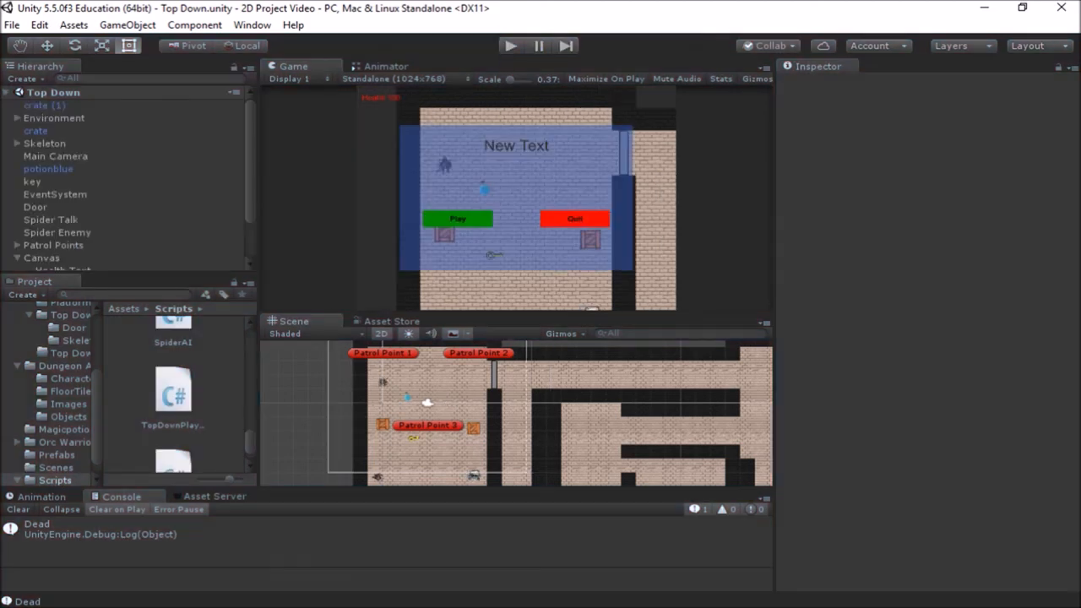
Switch to MonoDevelop and examine the statement in TakeDamage() that freezes the game's time scale on death
key(alt+Tab)
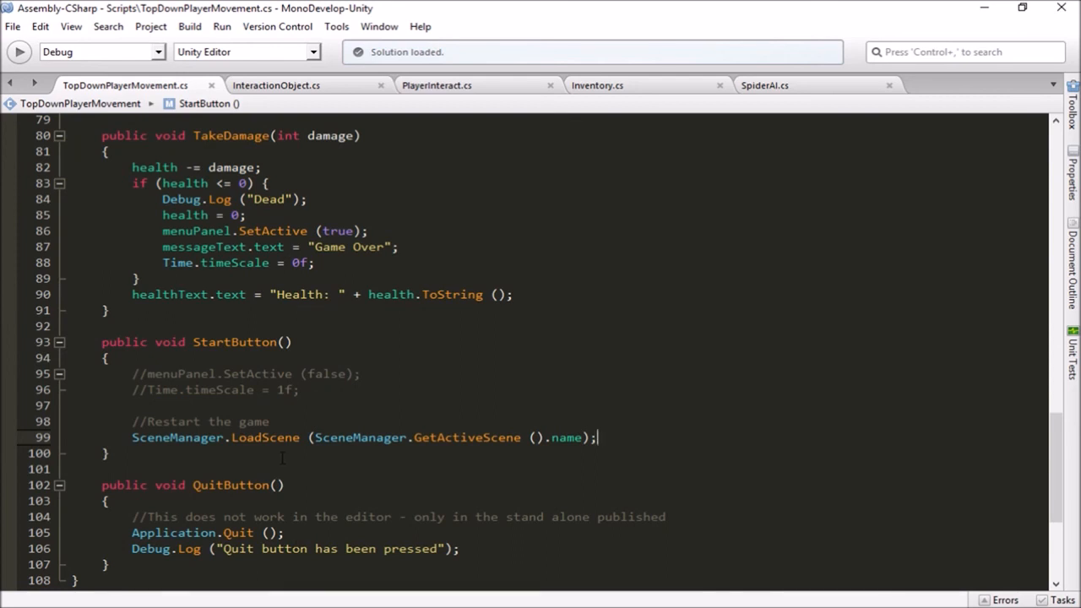
drag(161, 262, 315, 263)
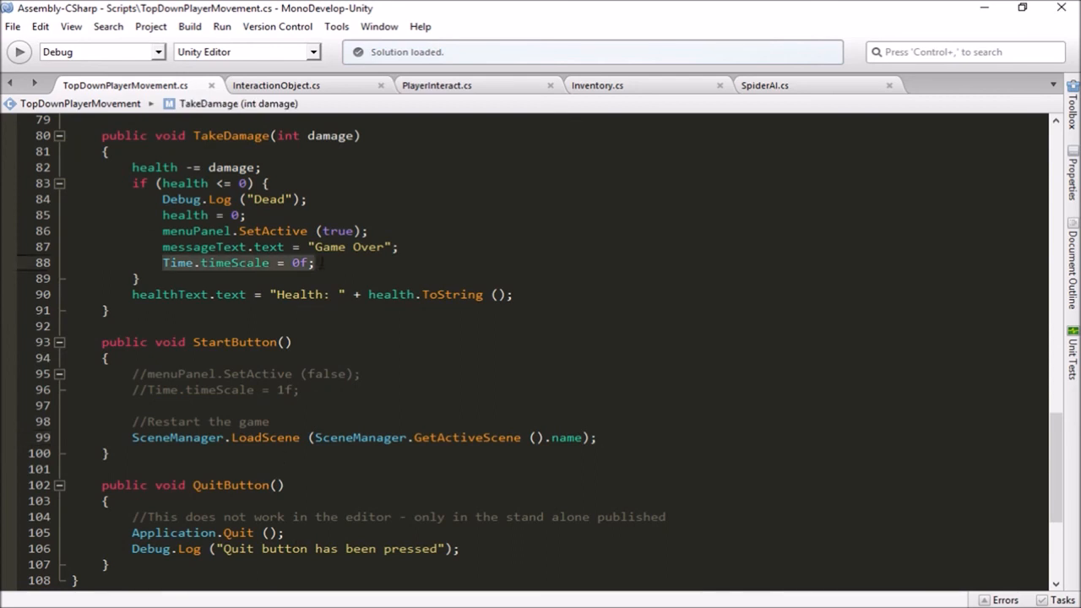
click(324, 264)
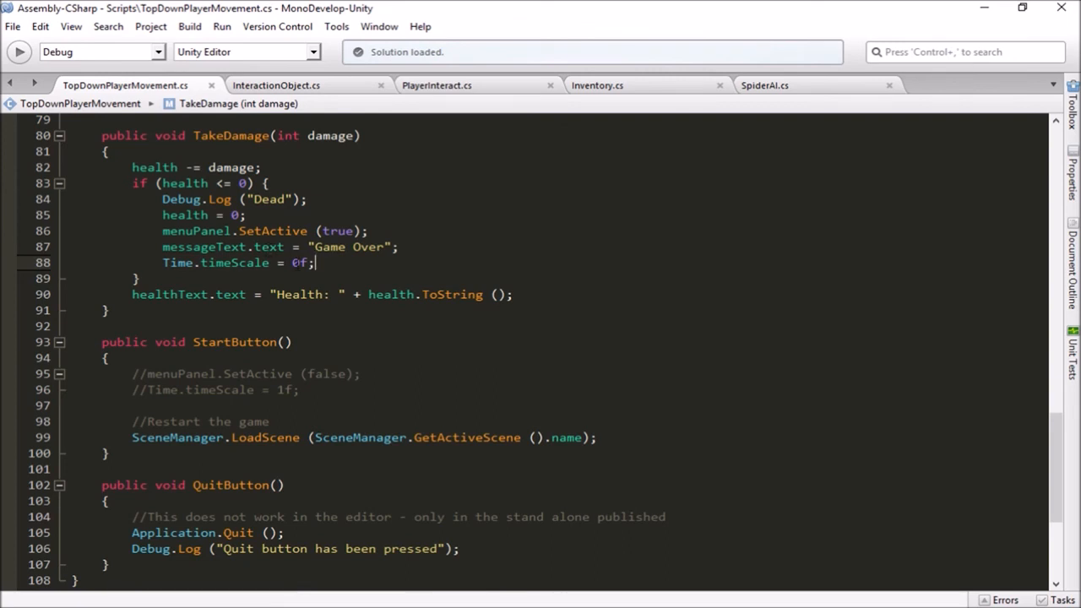
key(Home)
key(shift+End)
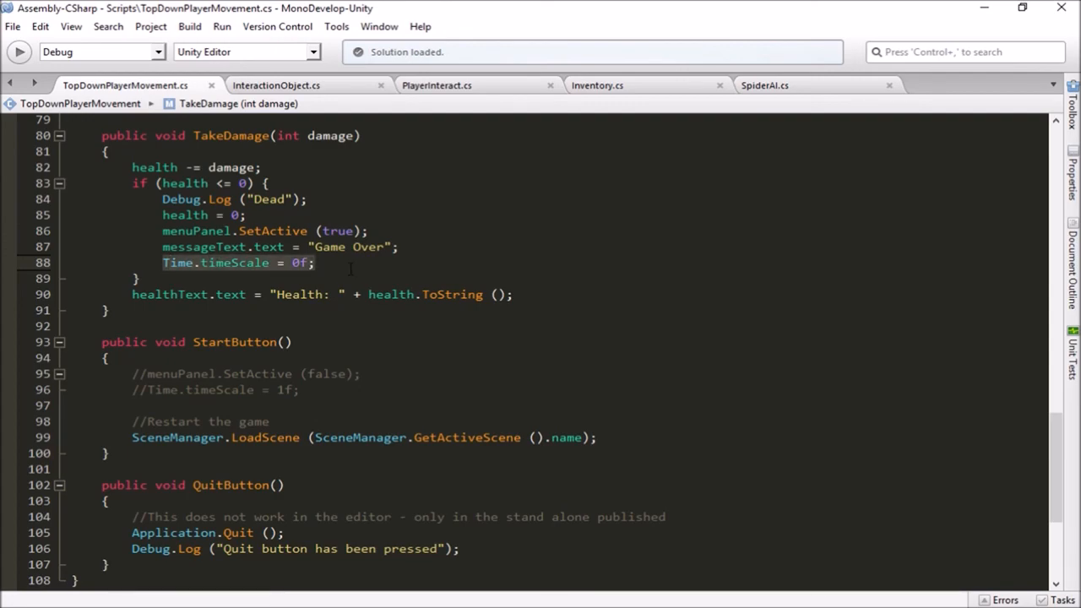
Add Time.timeScale = 1f; below menuPanel.SetActive (false); in Start() and save the TopDownPlayerMovement.cs script
scroll(540, 351, up, 8)
scroll(335, 281, up, 15)
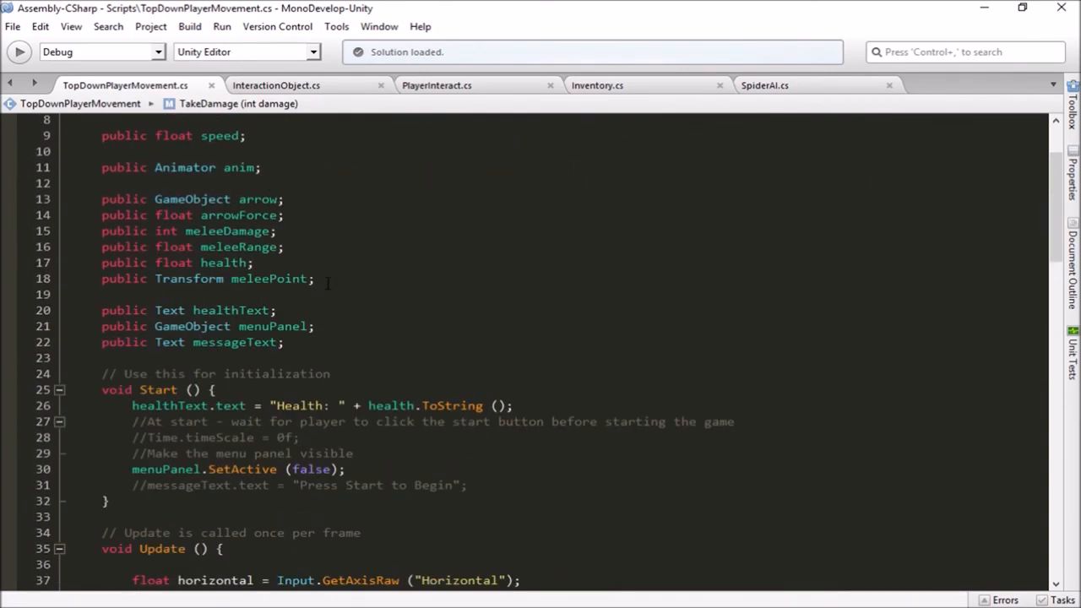
scroll(269, 342, down, 3)
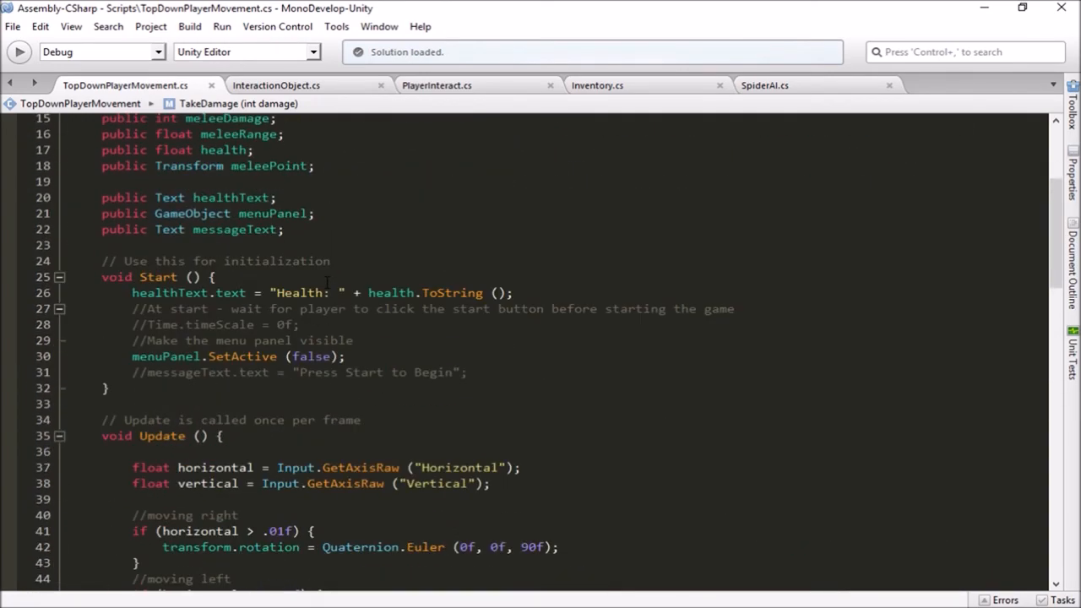
click(361, 356)
key(Return)
text(Ti)
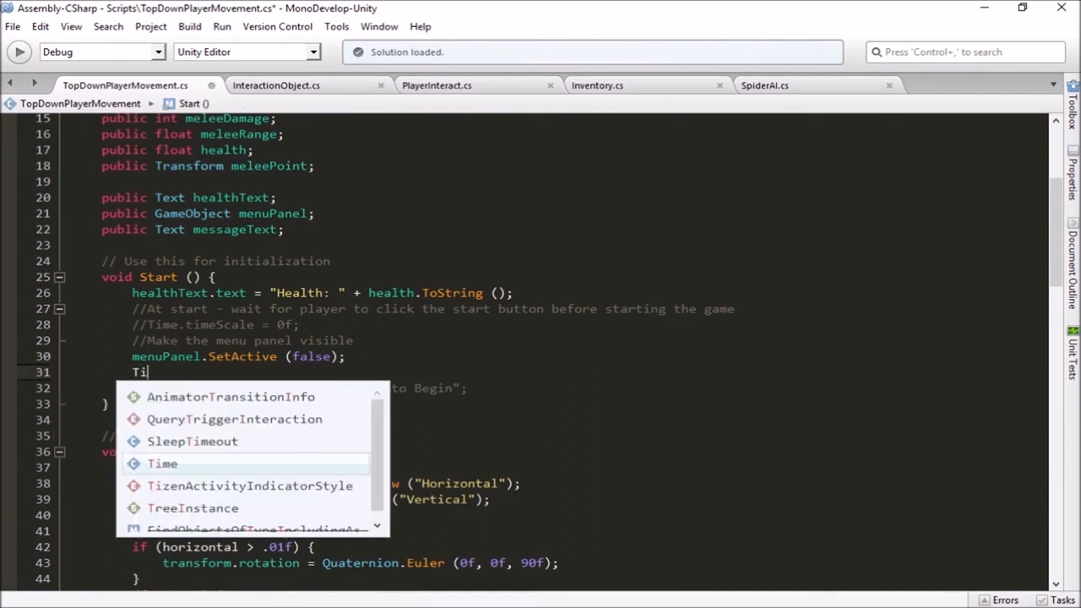
text(me.time)
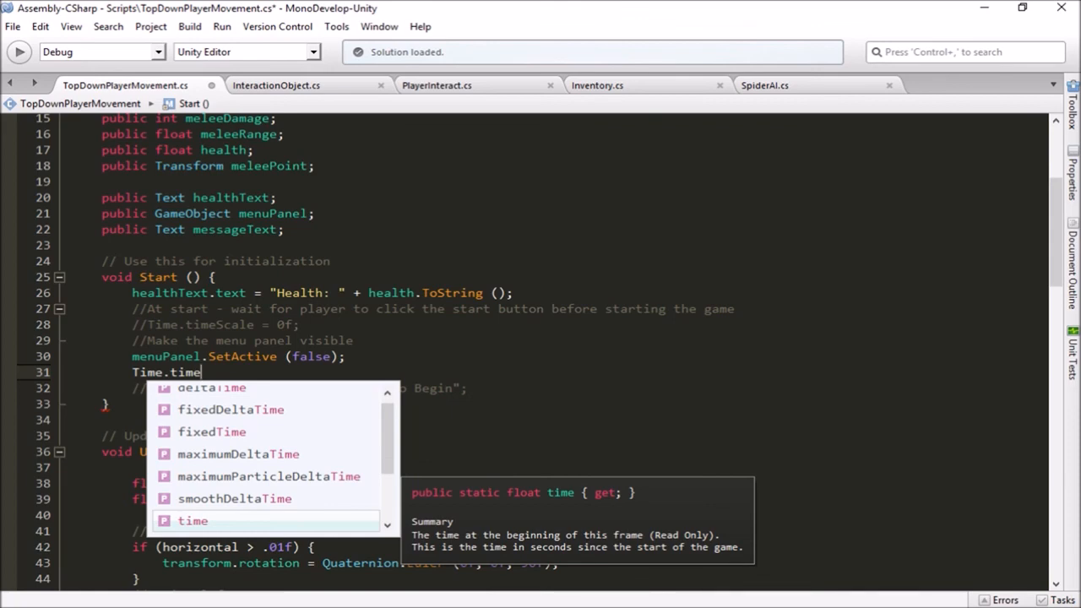
text(S)
key(Tab)
text(= 1)
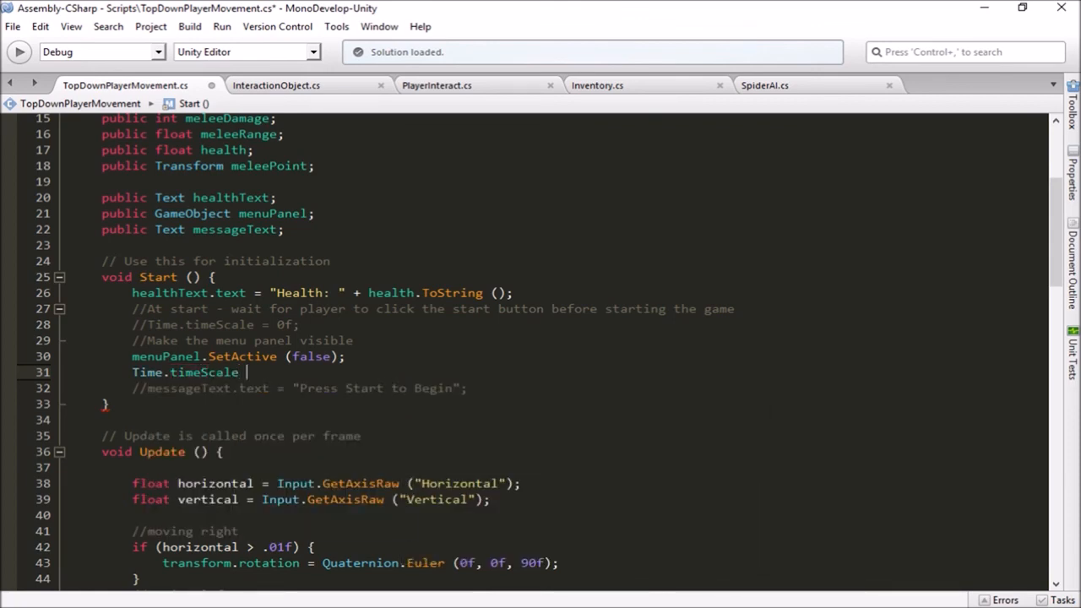
text(f;)
key(ctrl+s)
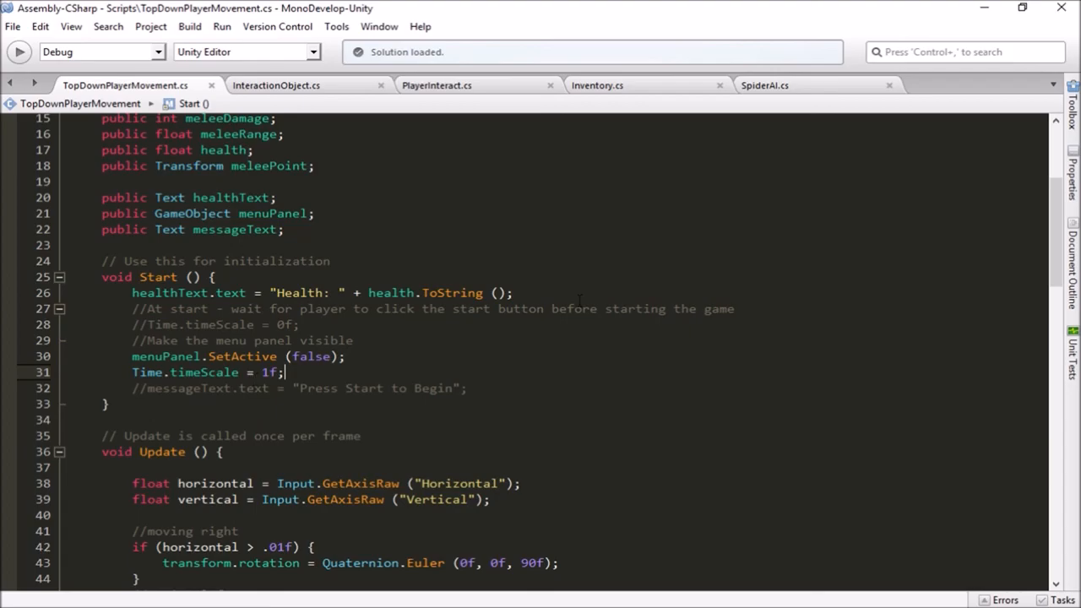
Switch to Unity, play-test the game until the player dies, and restart it with the menu's Play button
key(alt+Tab)
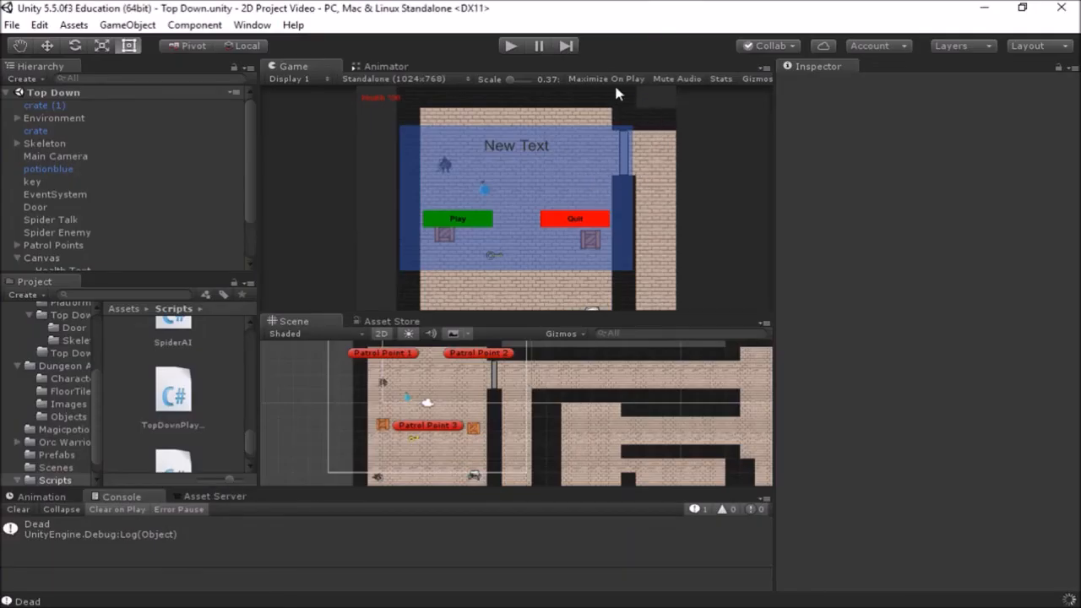
click(514, 46)
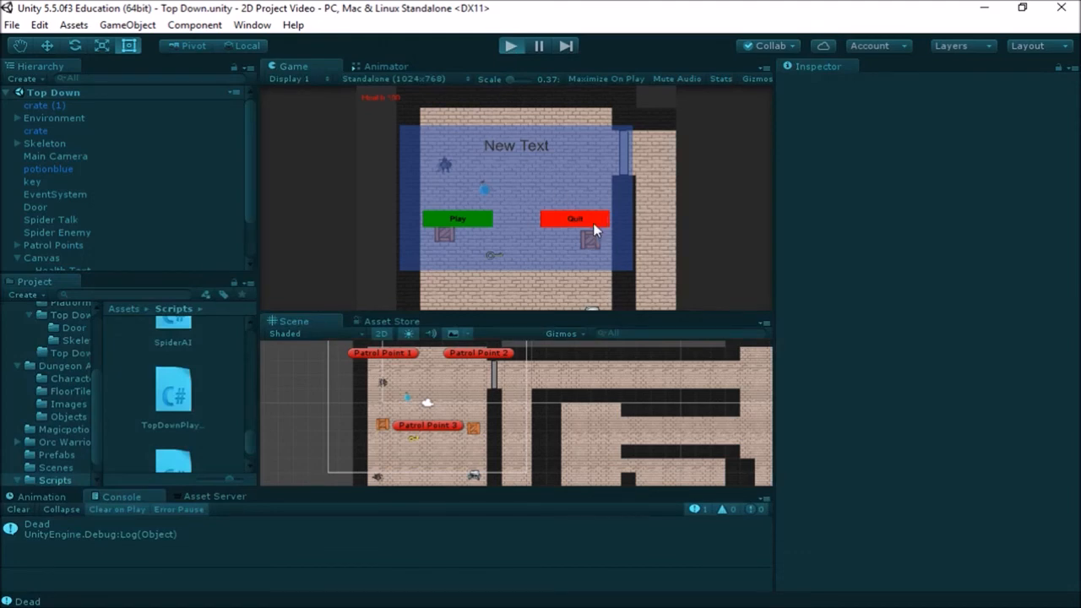
key(a)
key(w)
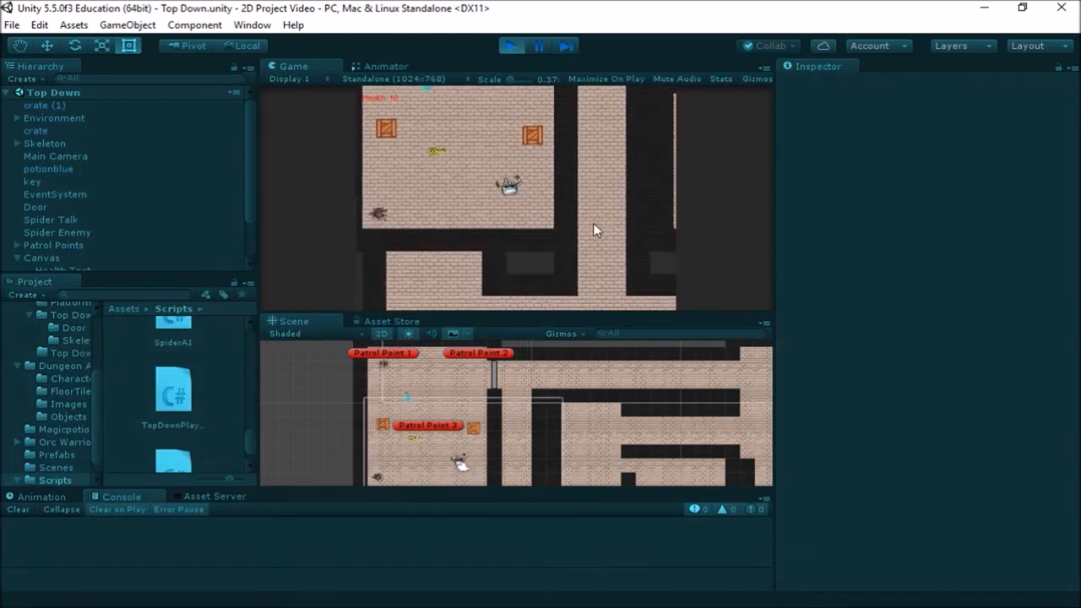
key(w)
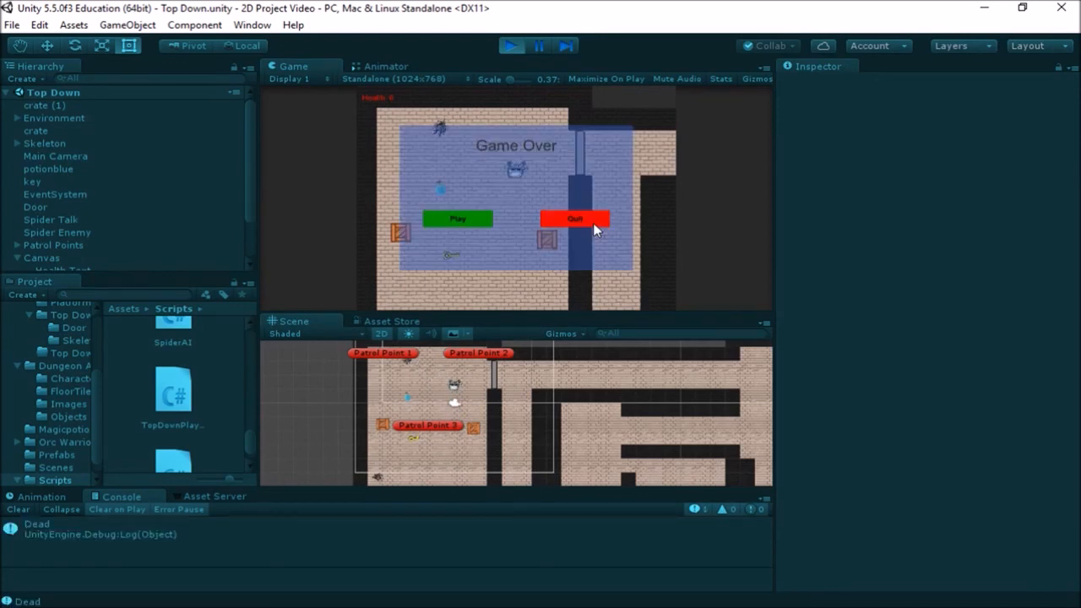
click(475, 222)
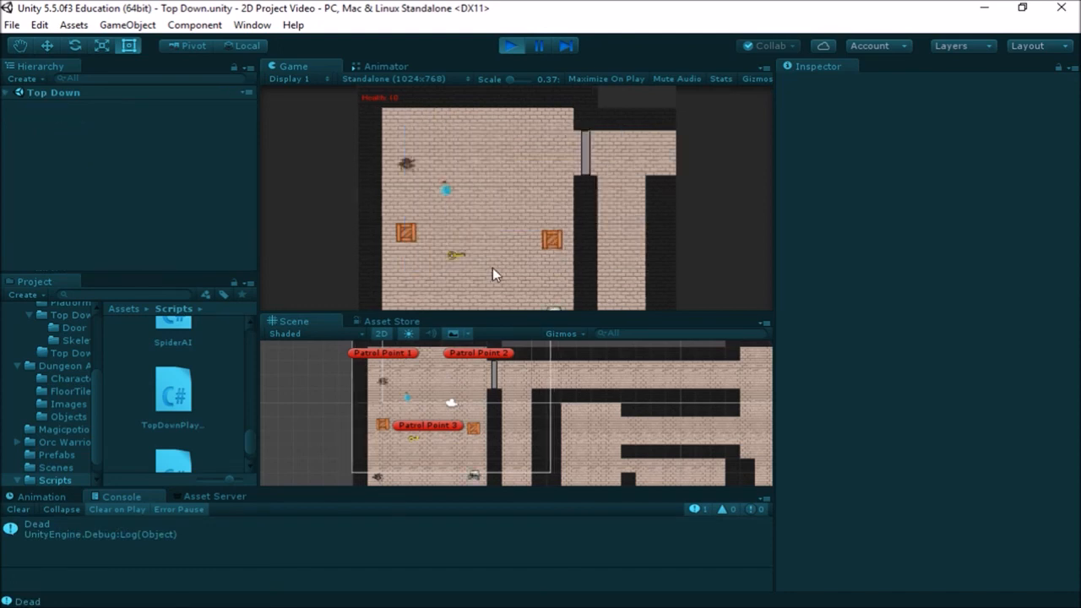
Move the player around the restarted level to test movement and enemy behaviour, and stop the play test
key(w)
key(a)
key(s)
key(d)
key(w)
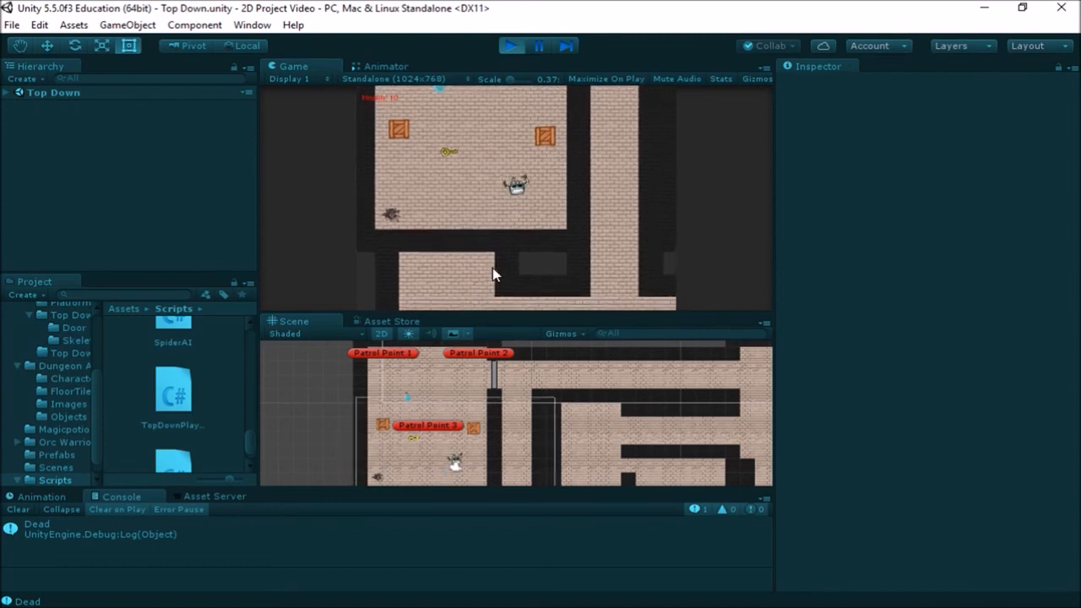
key(d)
key(a)
key(s)
key(w)
key(a)
key(s)
key(d)
key(s)
key(d)
key(s)
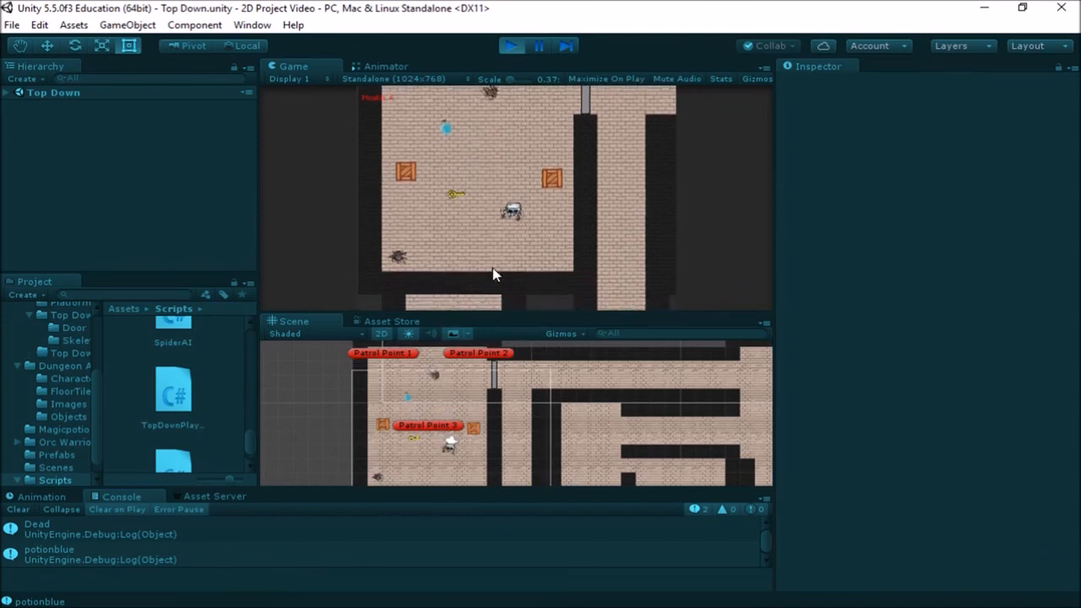
key(a)
key(w)
key(d)
key(s)
key(d)
key(w)
key(a)
key(w)
key(w)
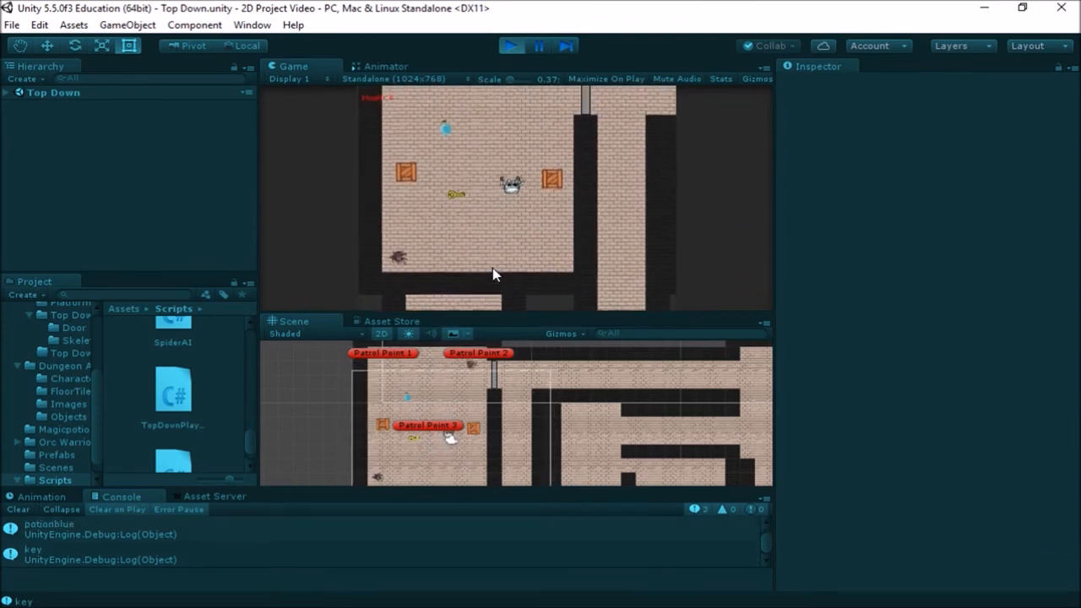
click(511, 46)
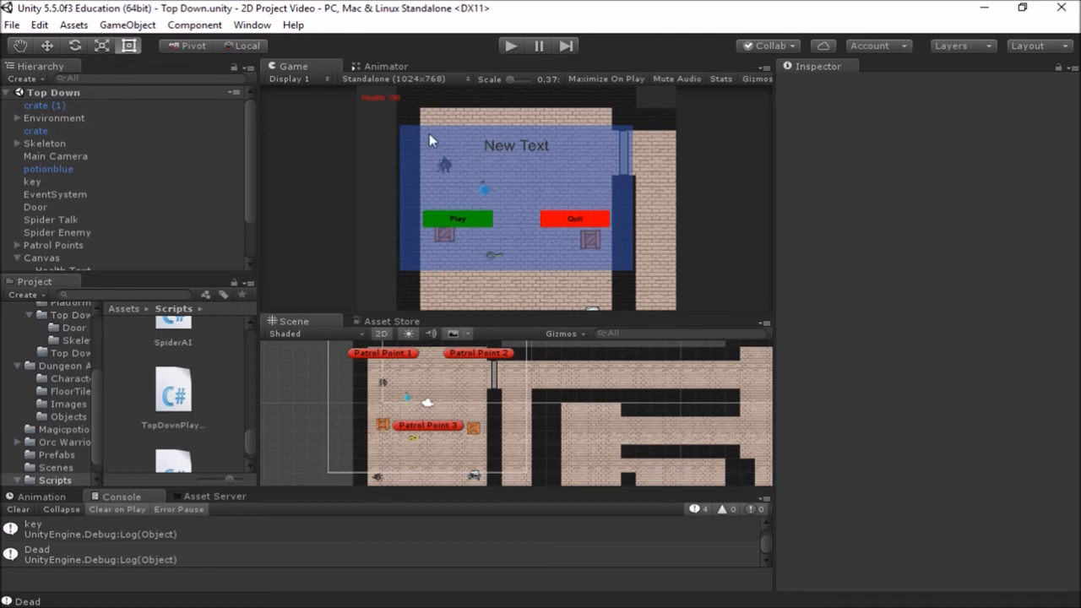
scroll(160, 203, down, 2)
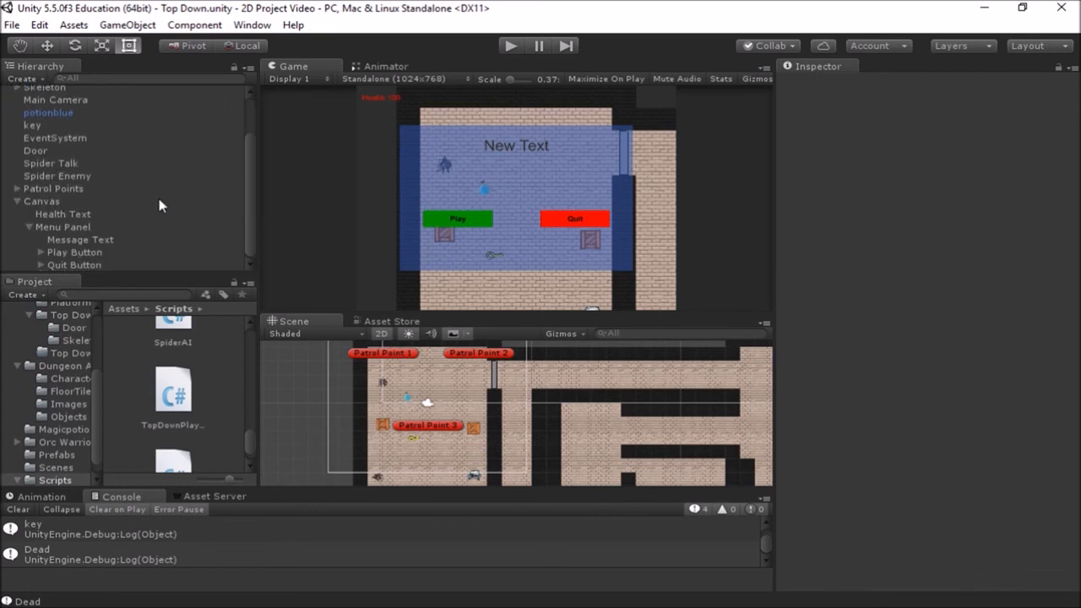
scroll(155, 200, up, 2)
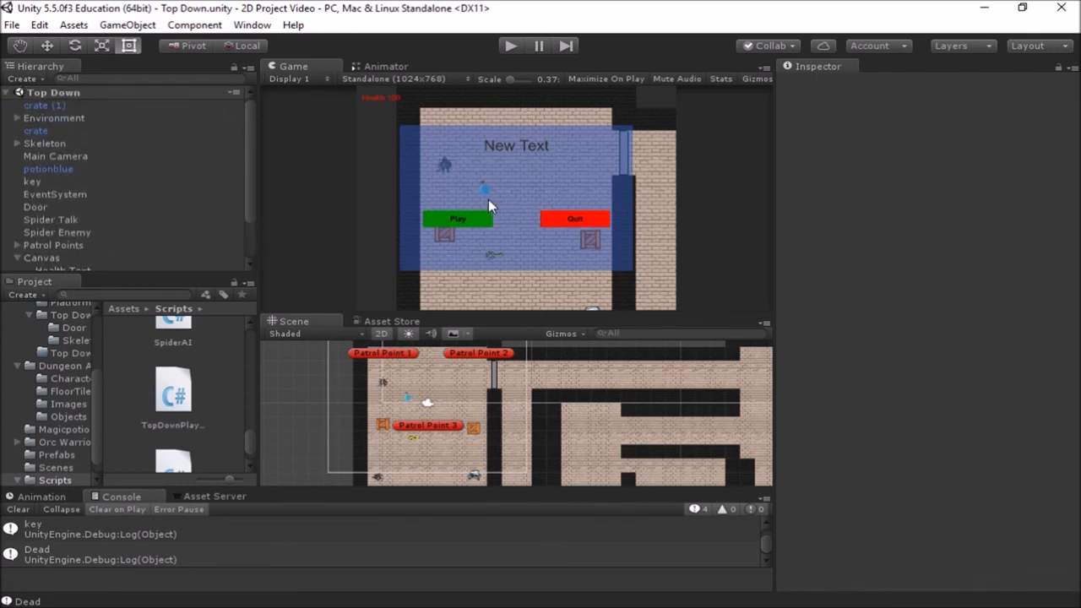